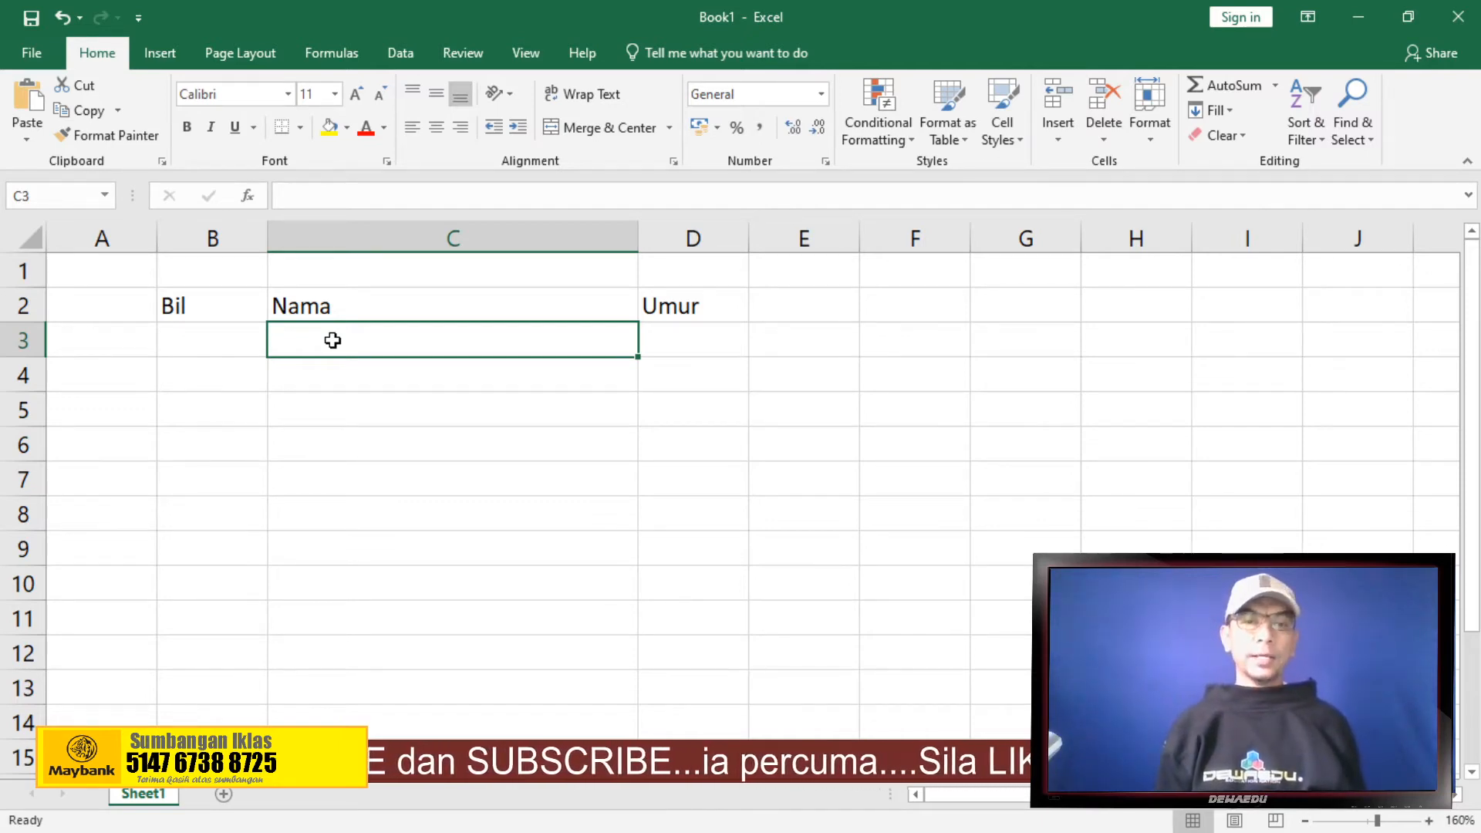
# Enter the first two people's names in cells C3 and C4 of the Nama column
pyautogui.write('Ahmad')
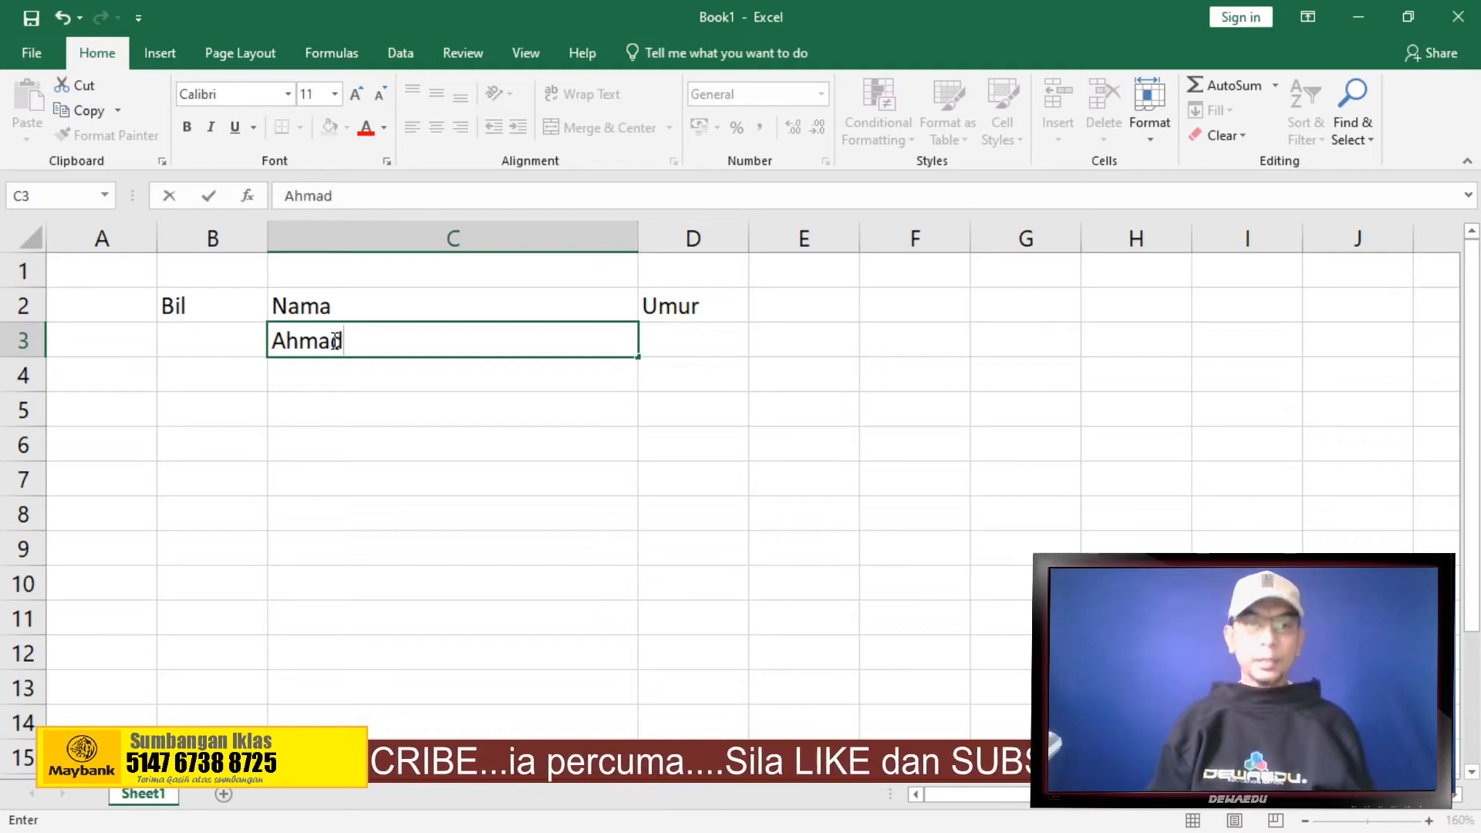
pyautogui.press('Return')
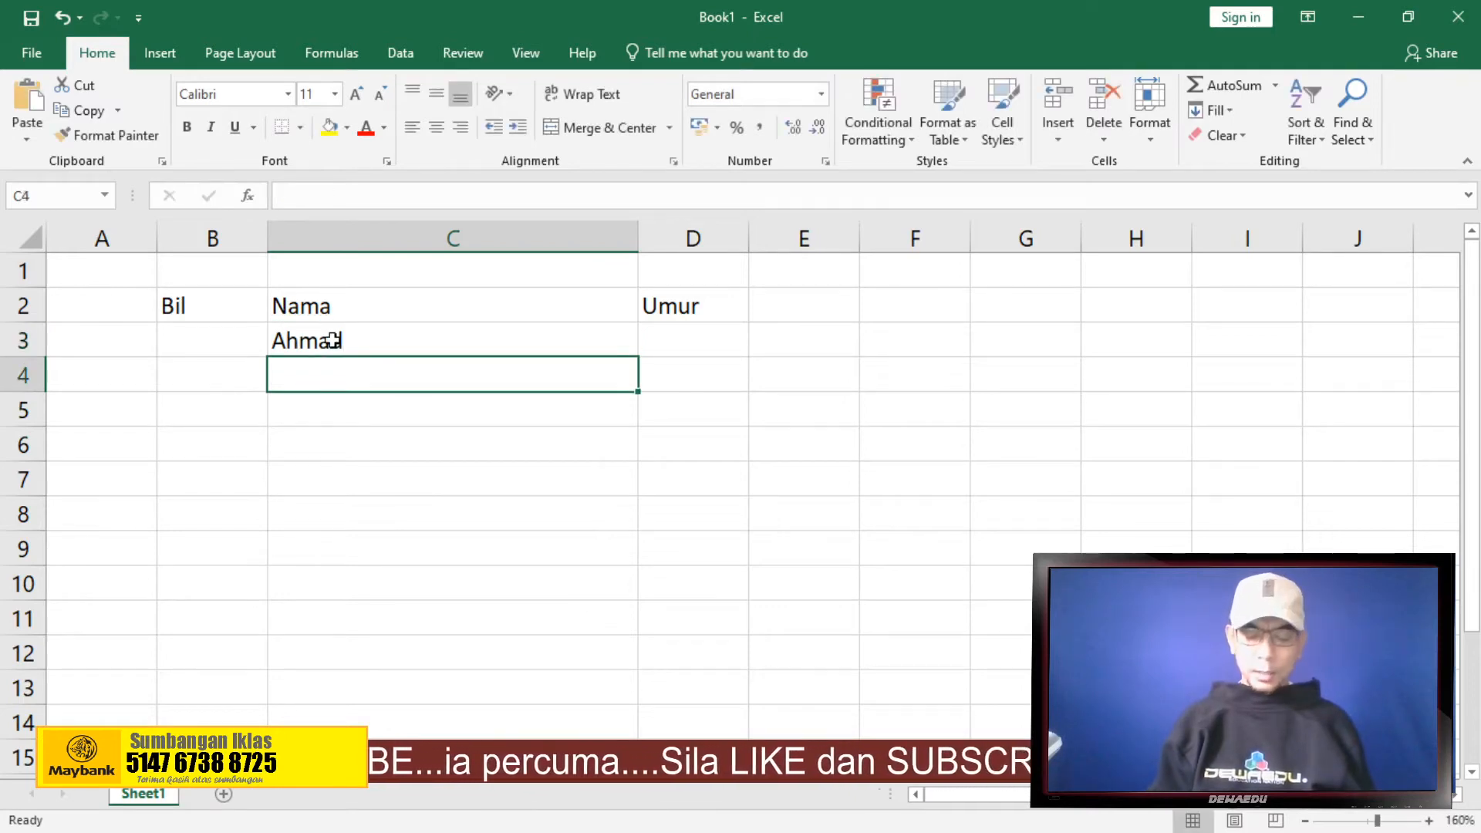
pyautogui.write('Ramli')
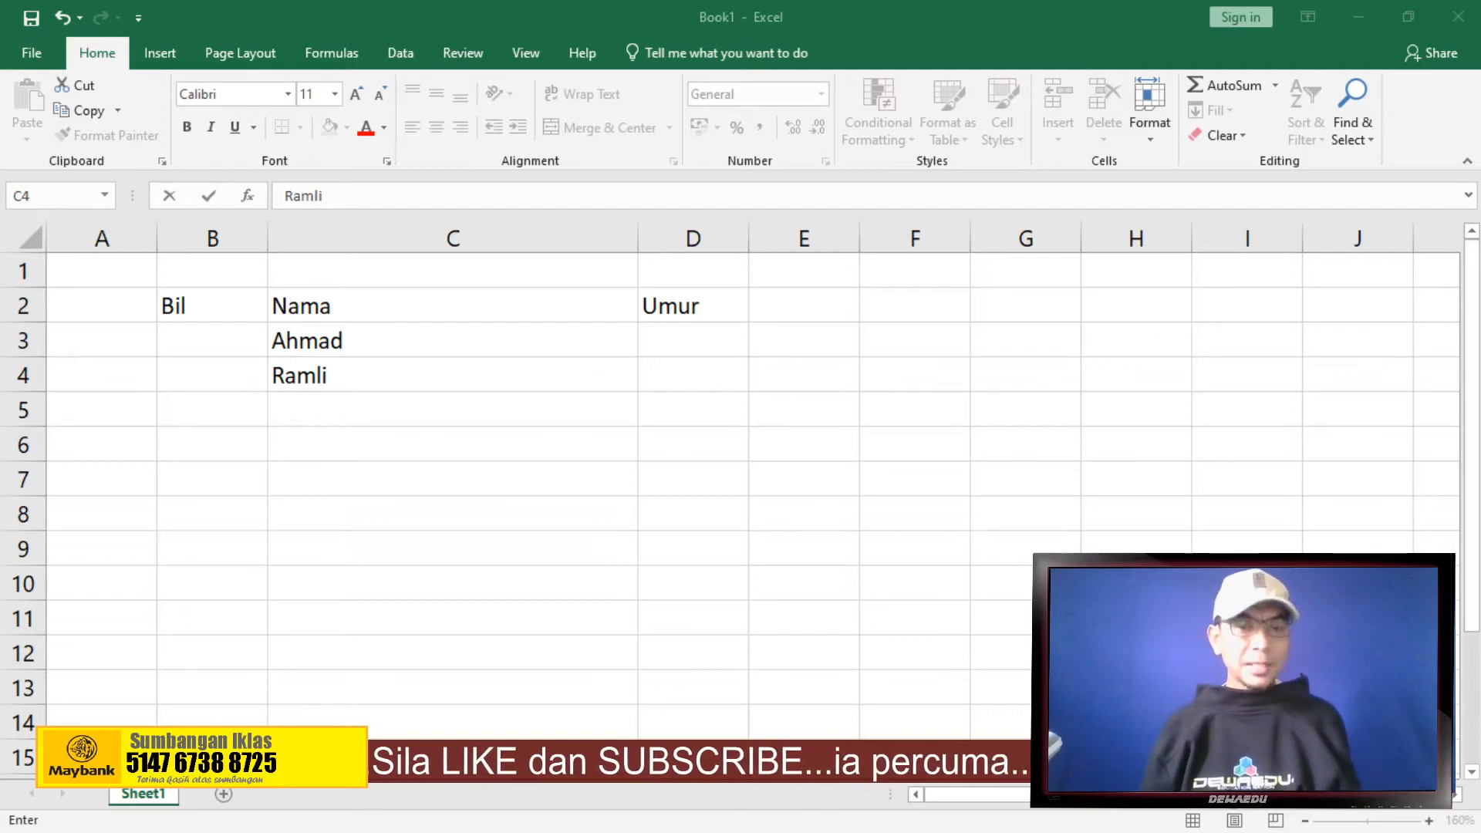
pyautogui.hotkey('alt', 'Tab')
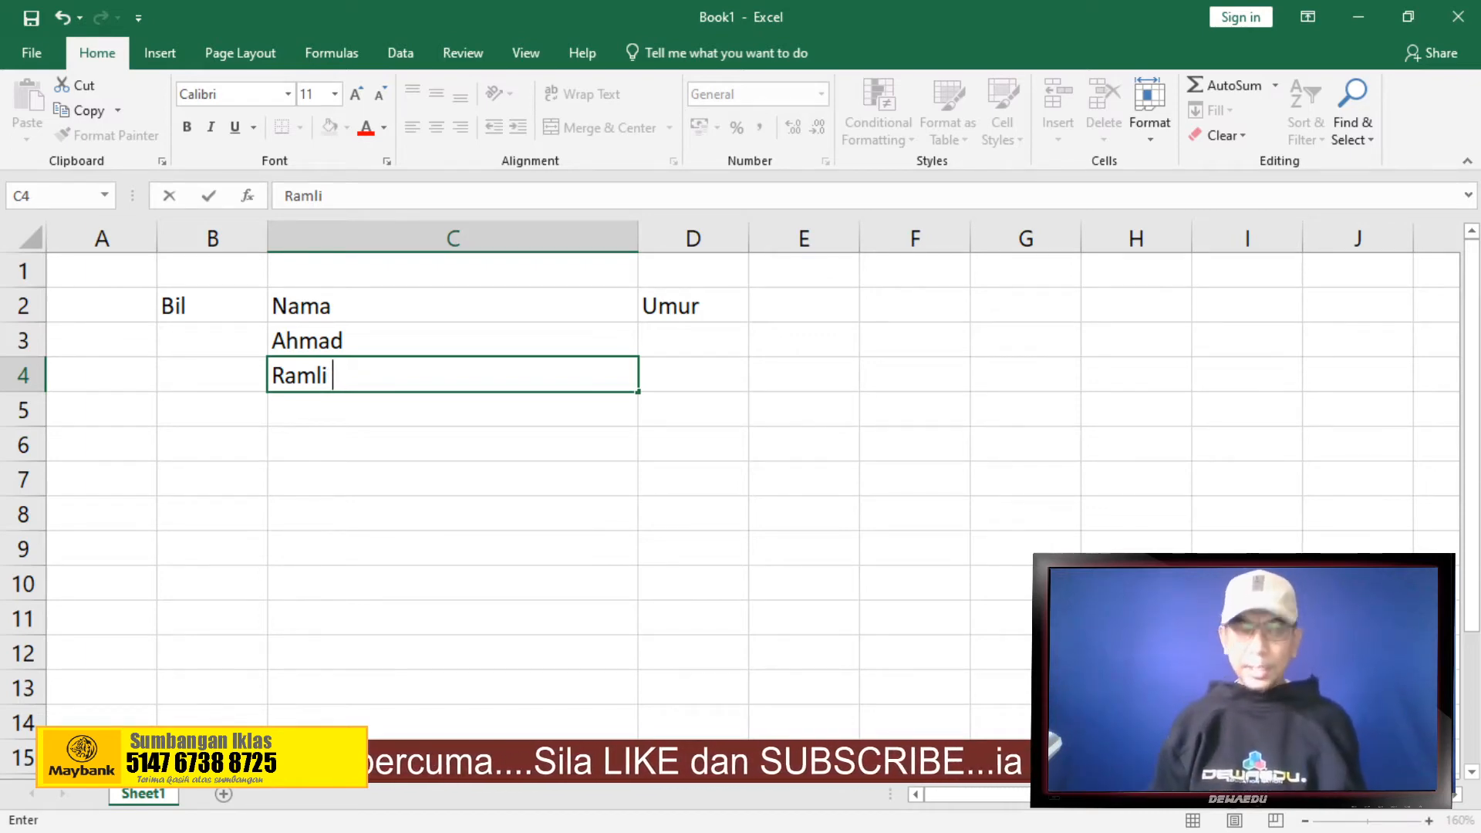
pyautogui.press('Return')
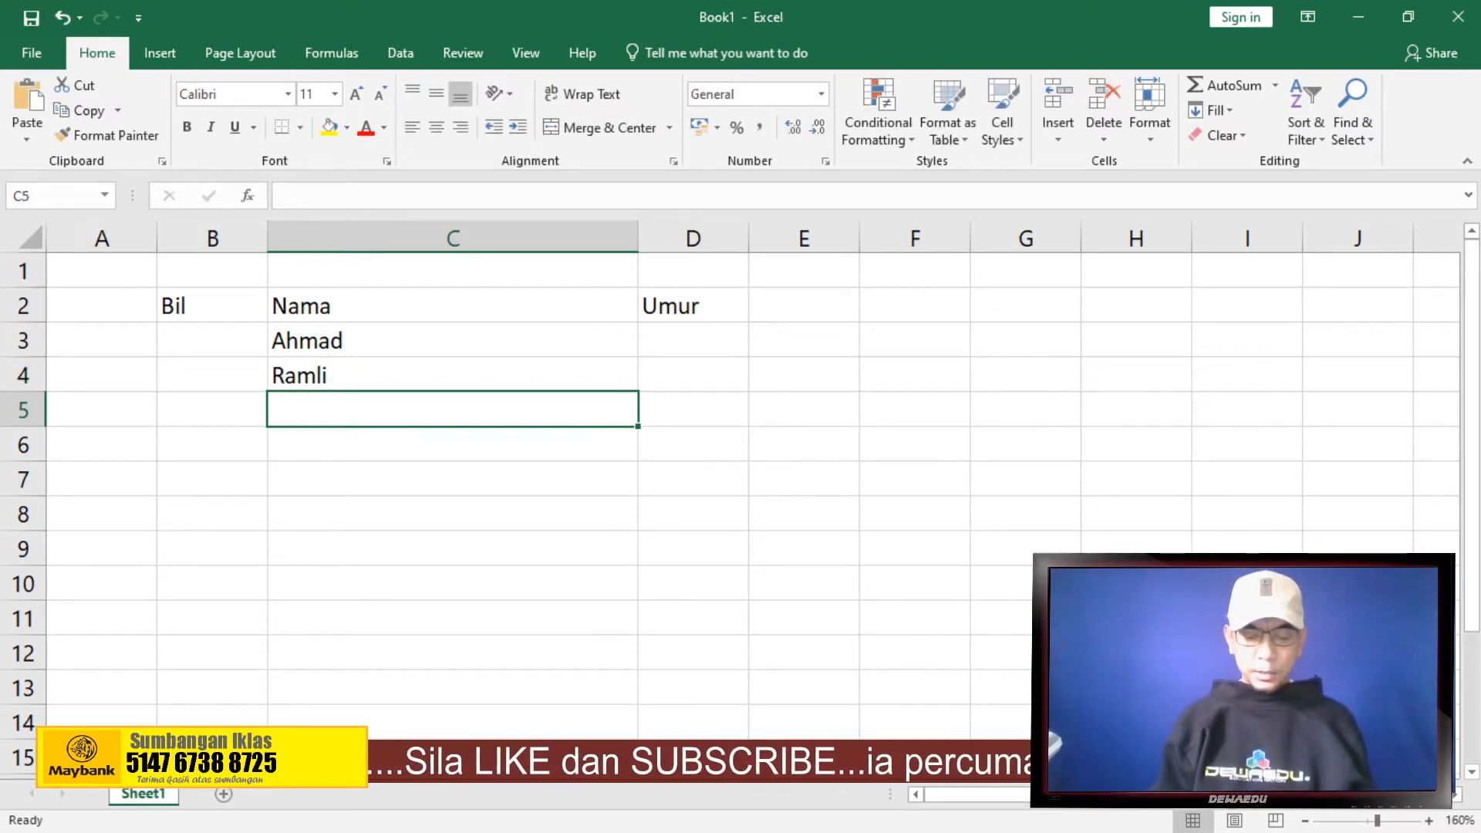
# Enter the third person's name in cell C5 of the Nama column
pyautogui.write('Choi')
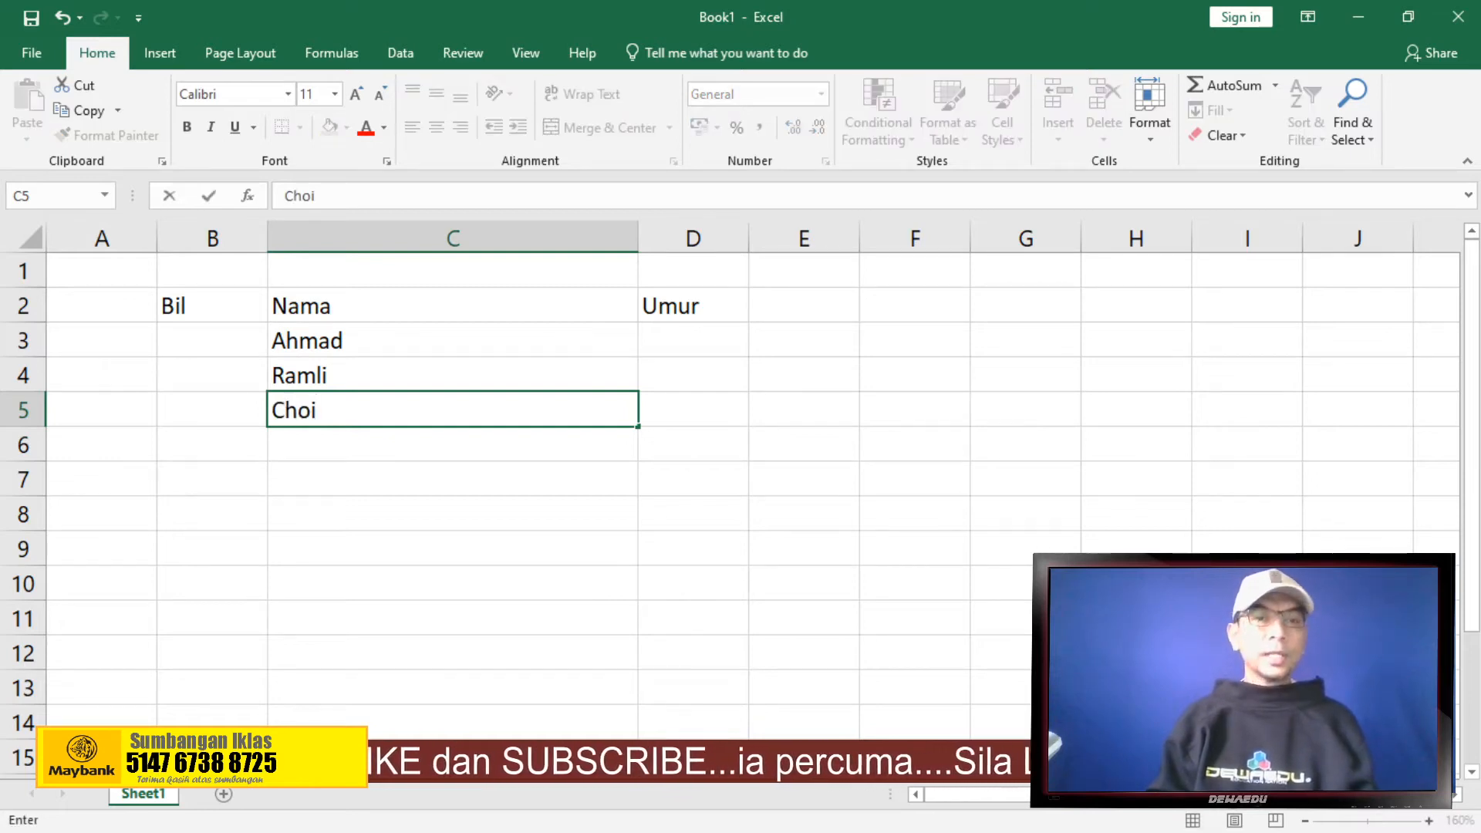
pyautogui.write('n')
pyautogui.press('BackSpace')
pyautogui.press('BackSpace')
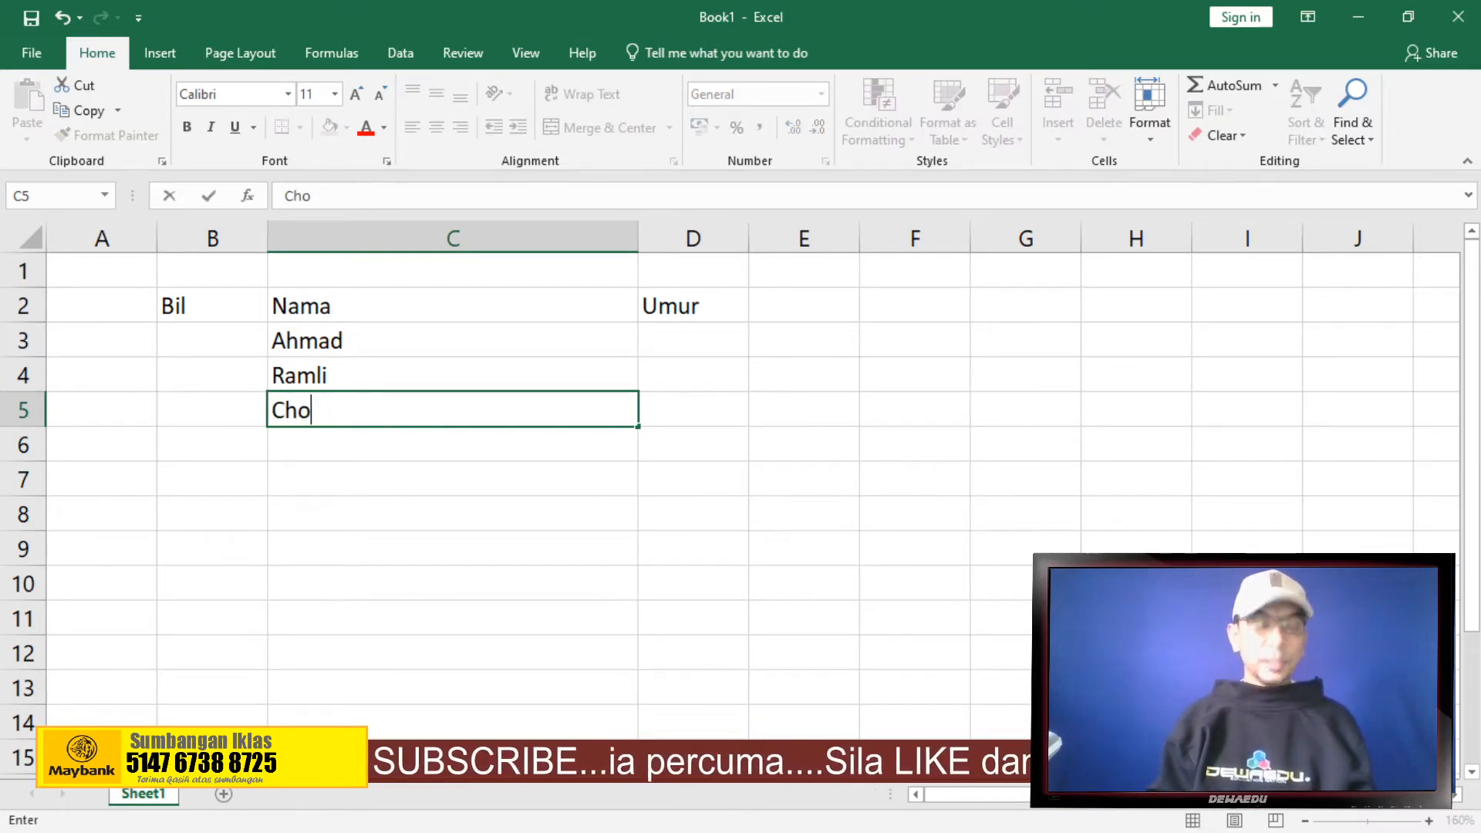
pyautogui.write('ng We')
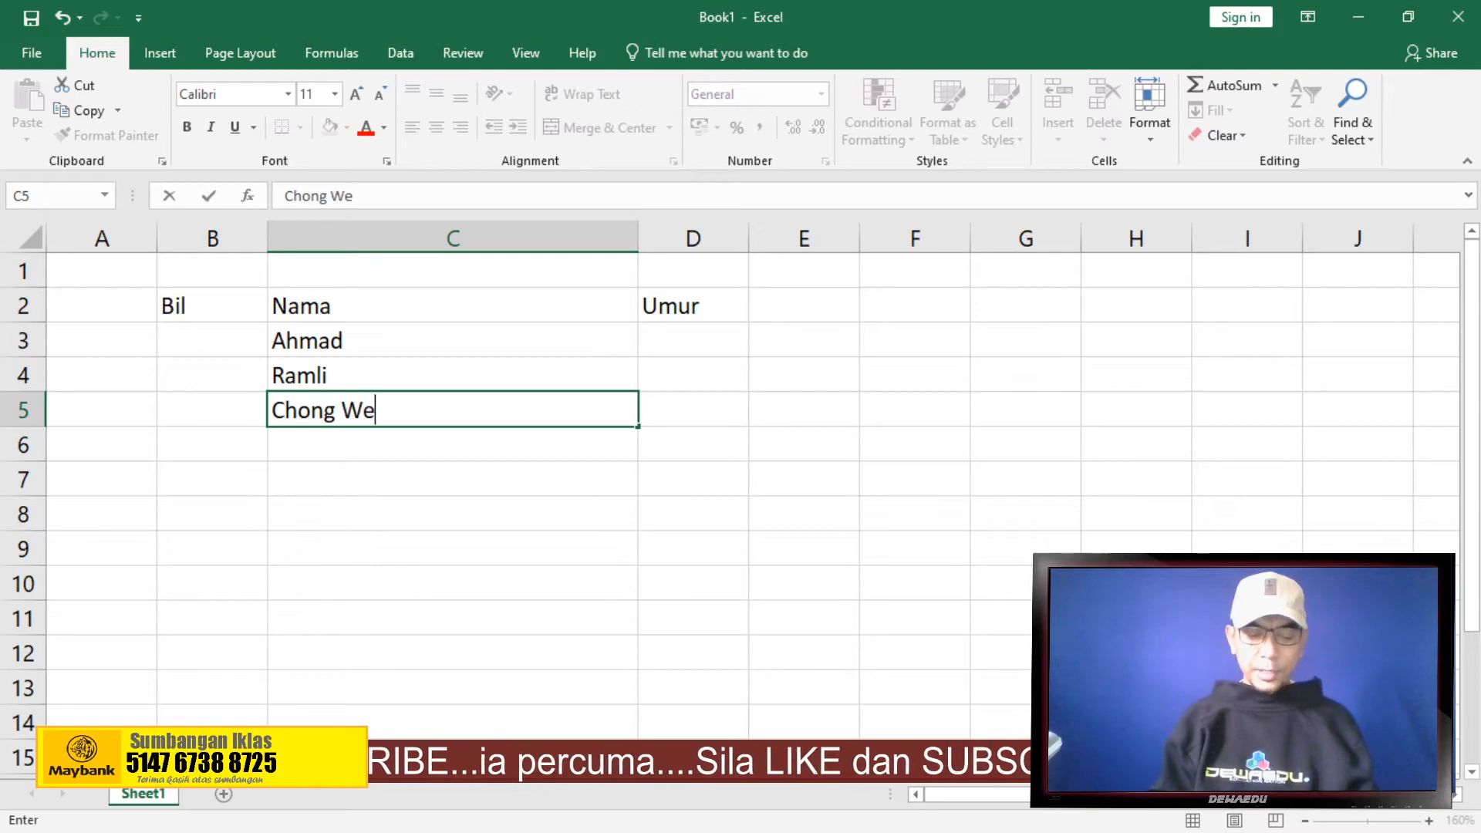
pyautogui.write('h')
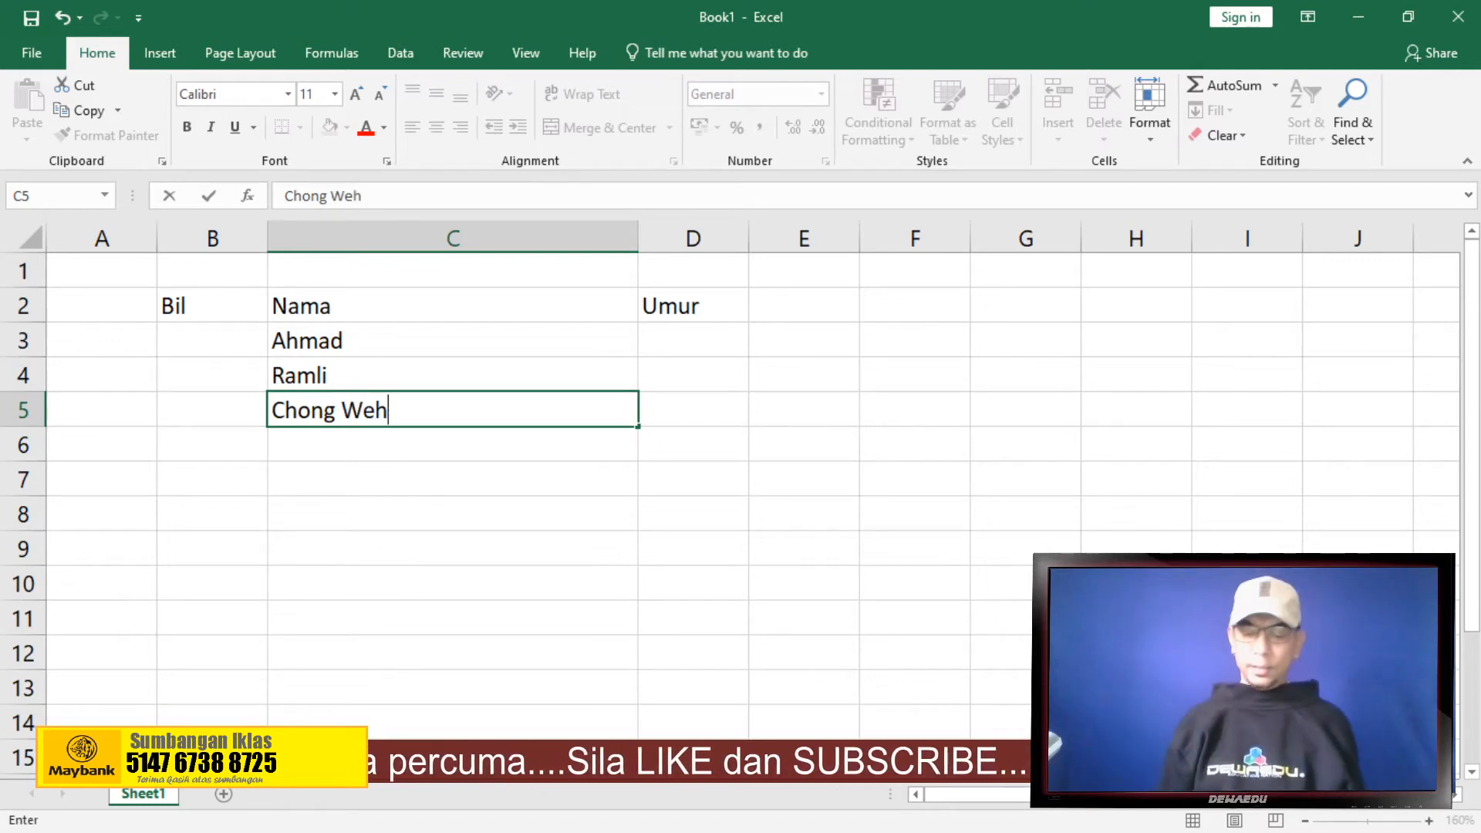
pyautogui.press('Return')
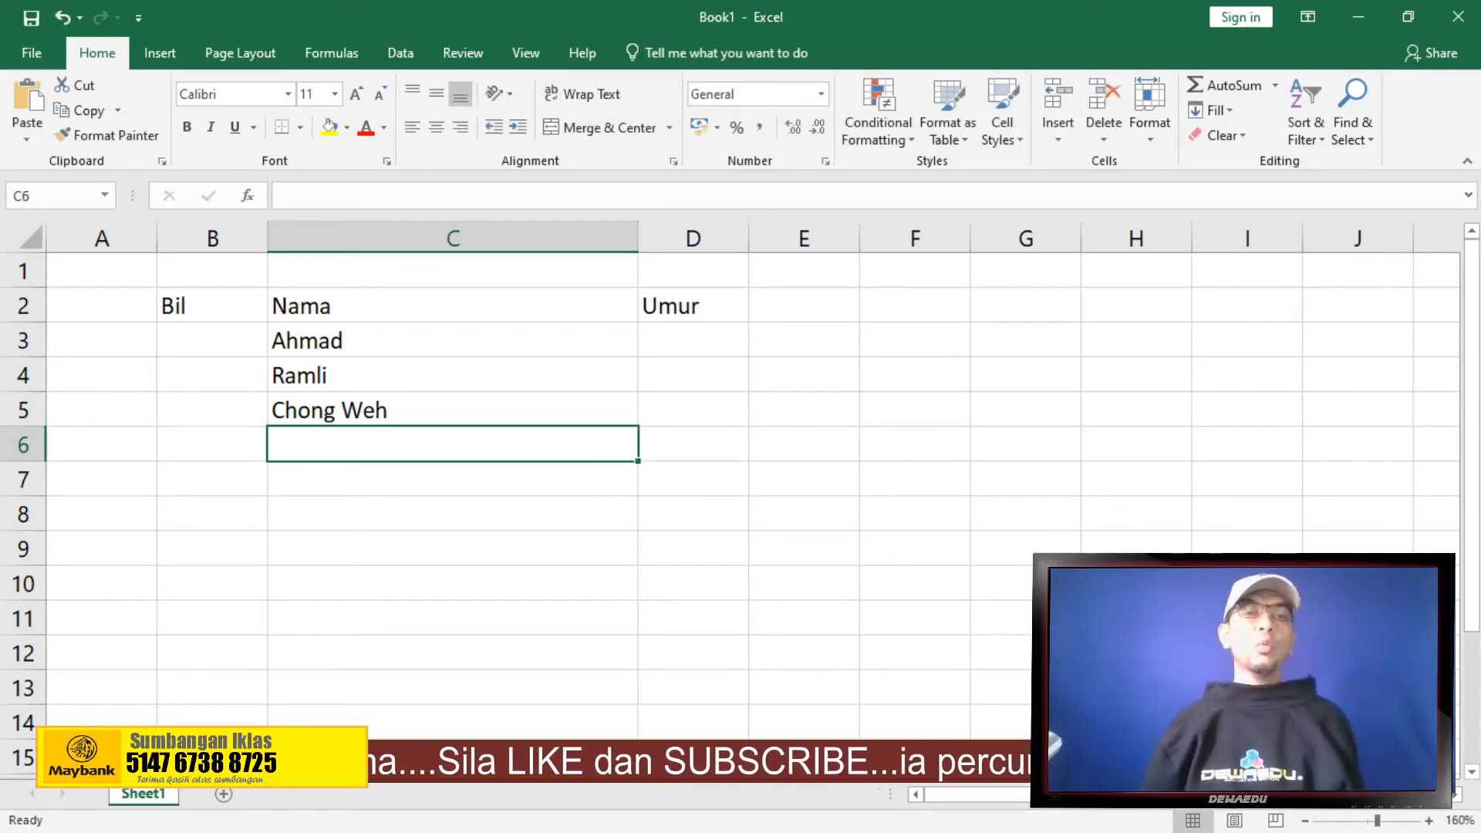
# Number the three name rows one by one as 1, 2 and 3 in B3:B5 of the Bil column
pyautogui.click(201, 348)
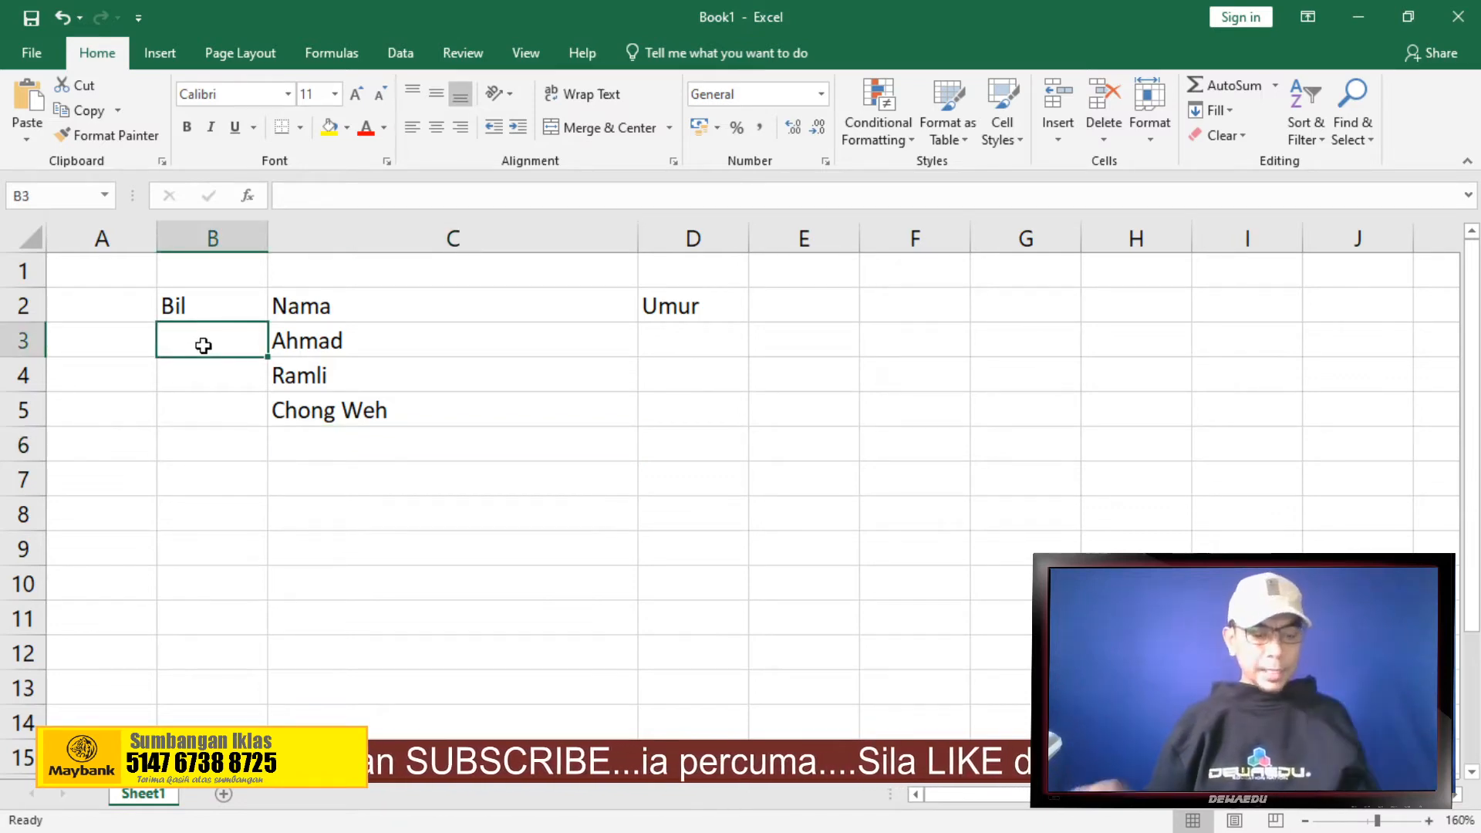
pyautogui.write('1')
pyautogui.press('Return')
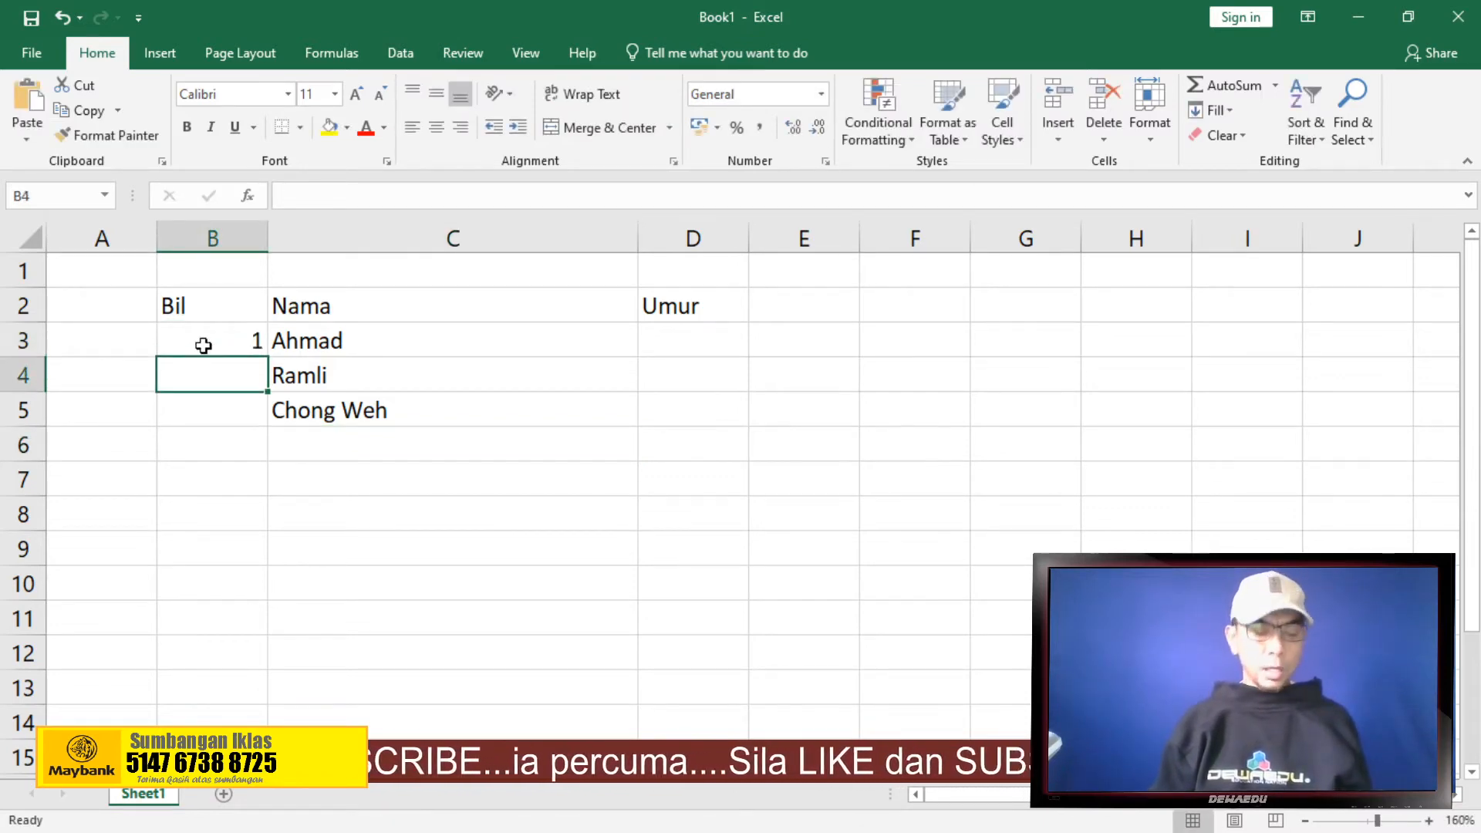
pyautogui.write('2')
pyautogui.press('Return')
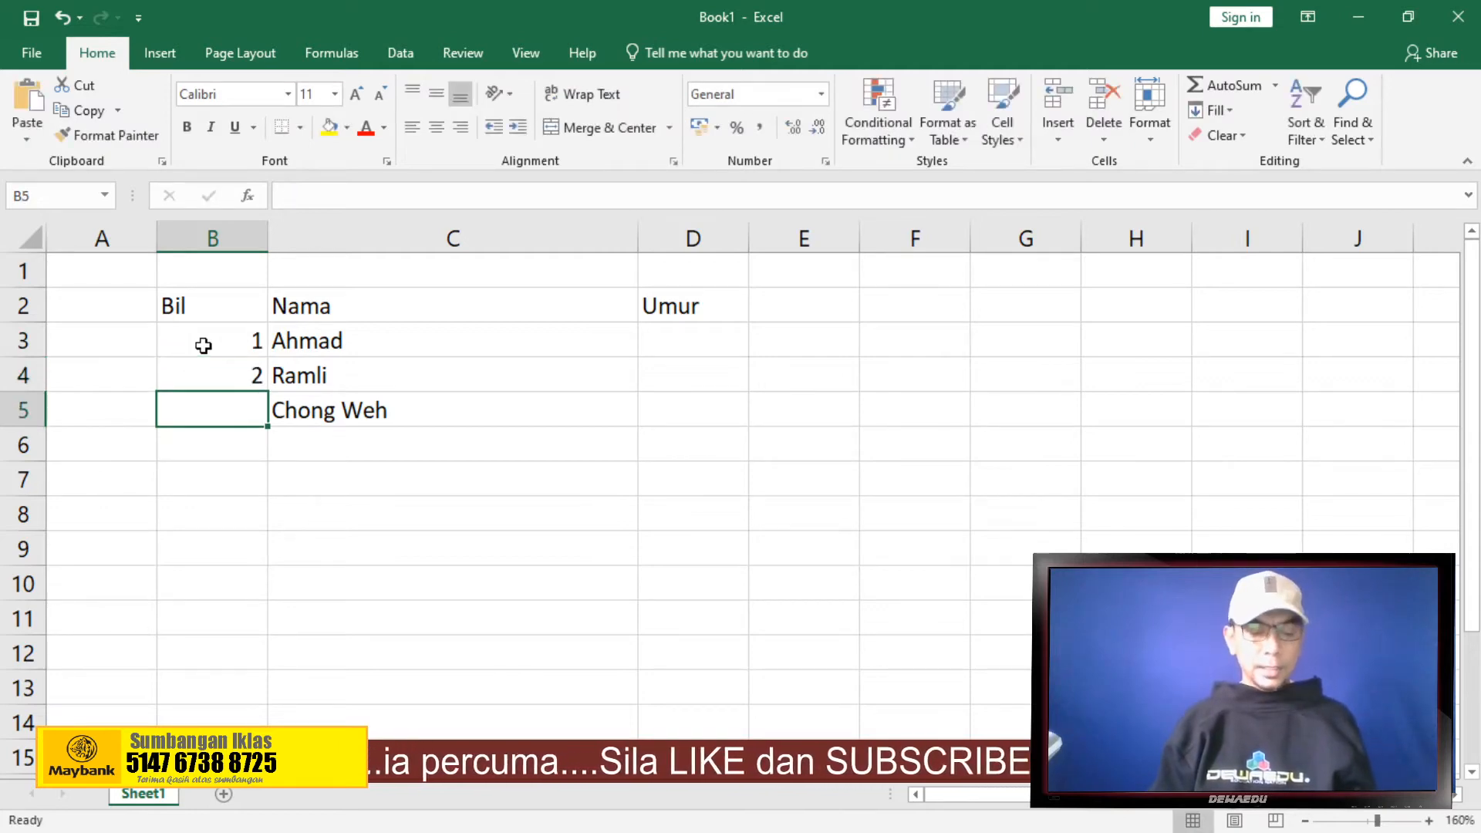
pyautogui.write('3')
pyautogui.press('Return')
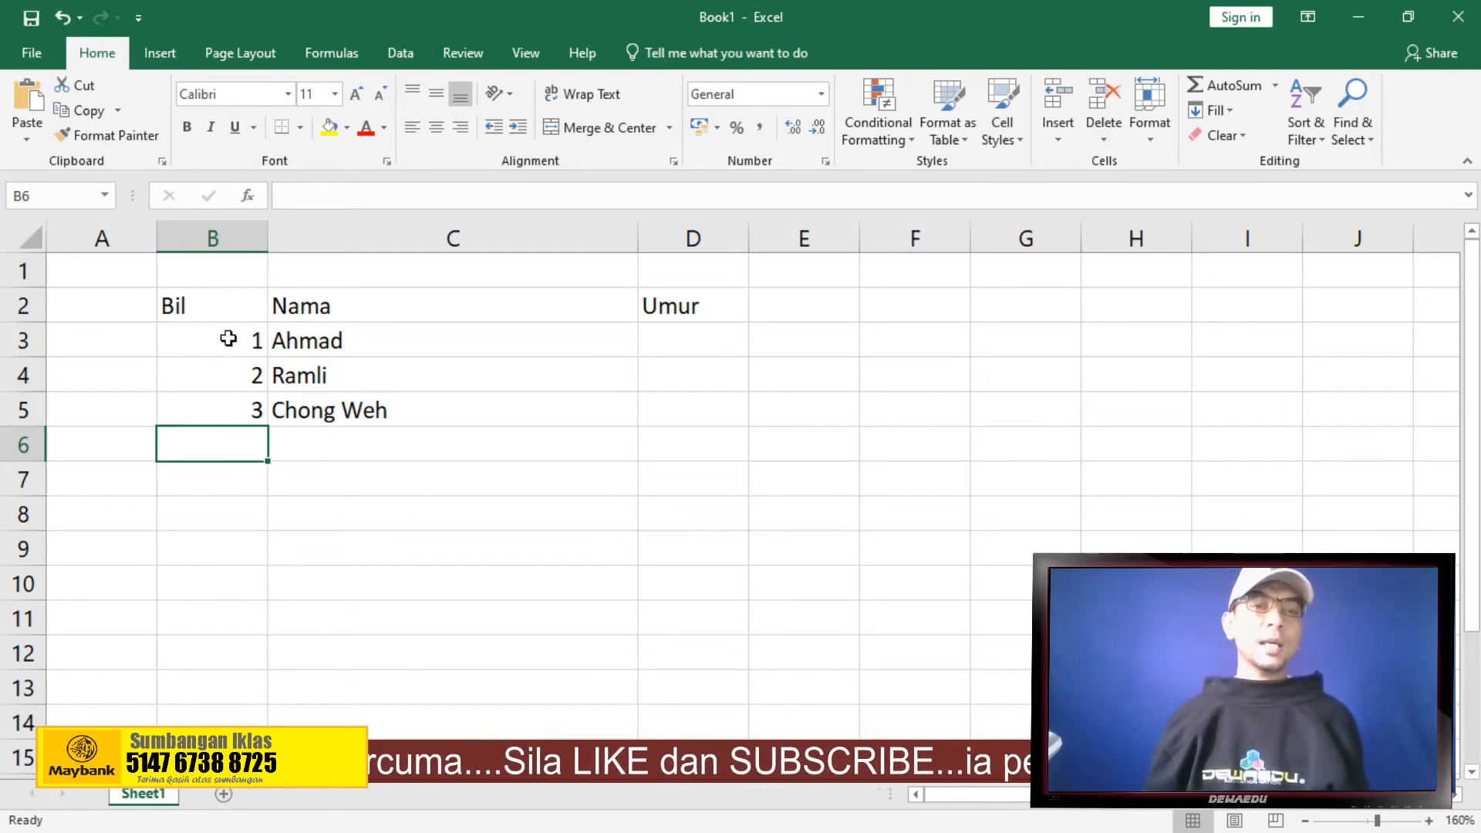
# Clear the contents of cells B3:B6 in the Bil column
pyautogui.moveTo(224, 339); pyautogui.dragTo(230, 461)
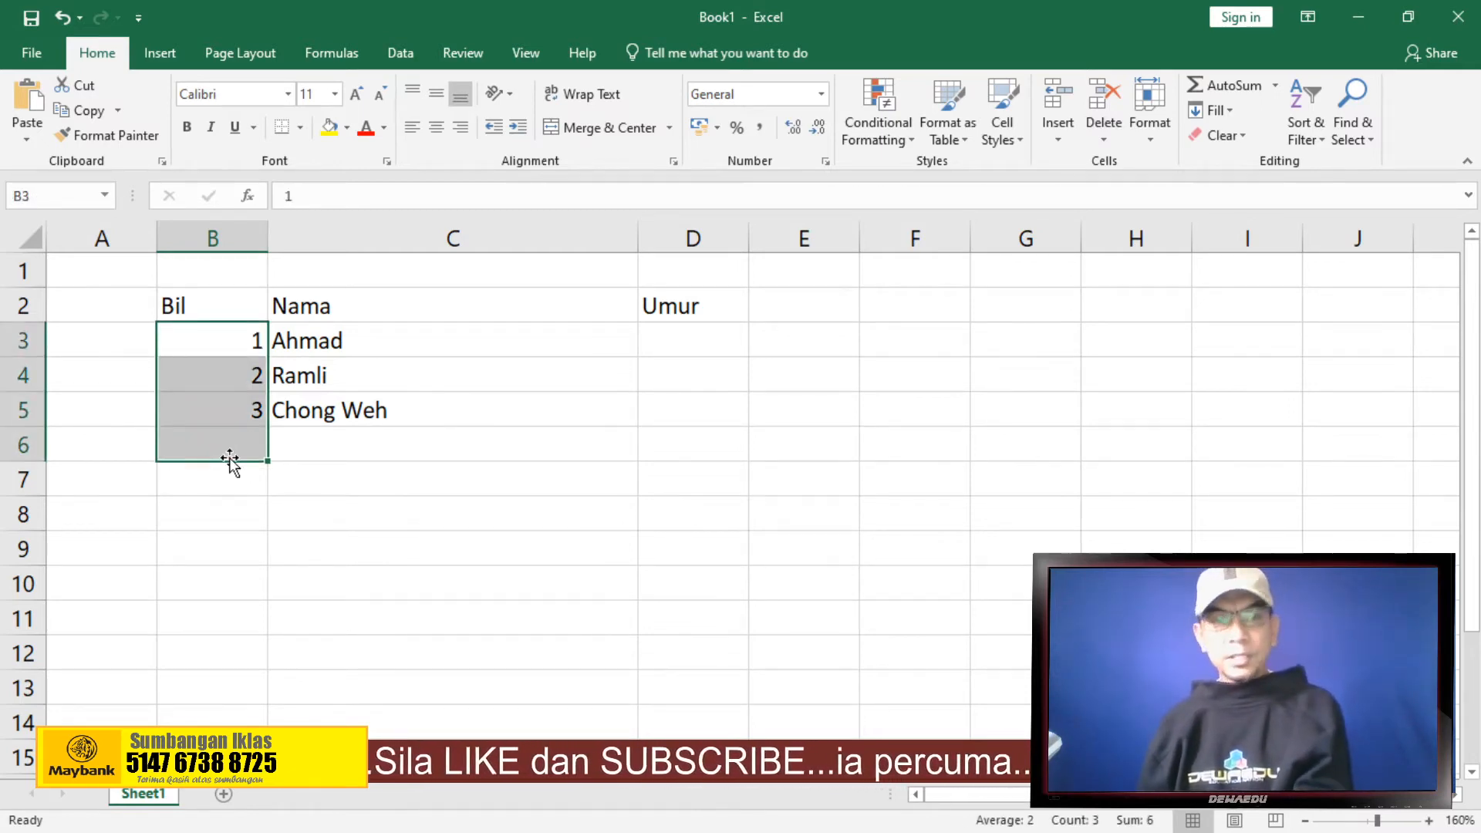
pyautogui.press('Delete')
pyautogui.click(351, 473)
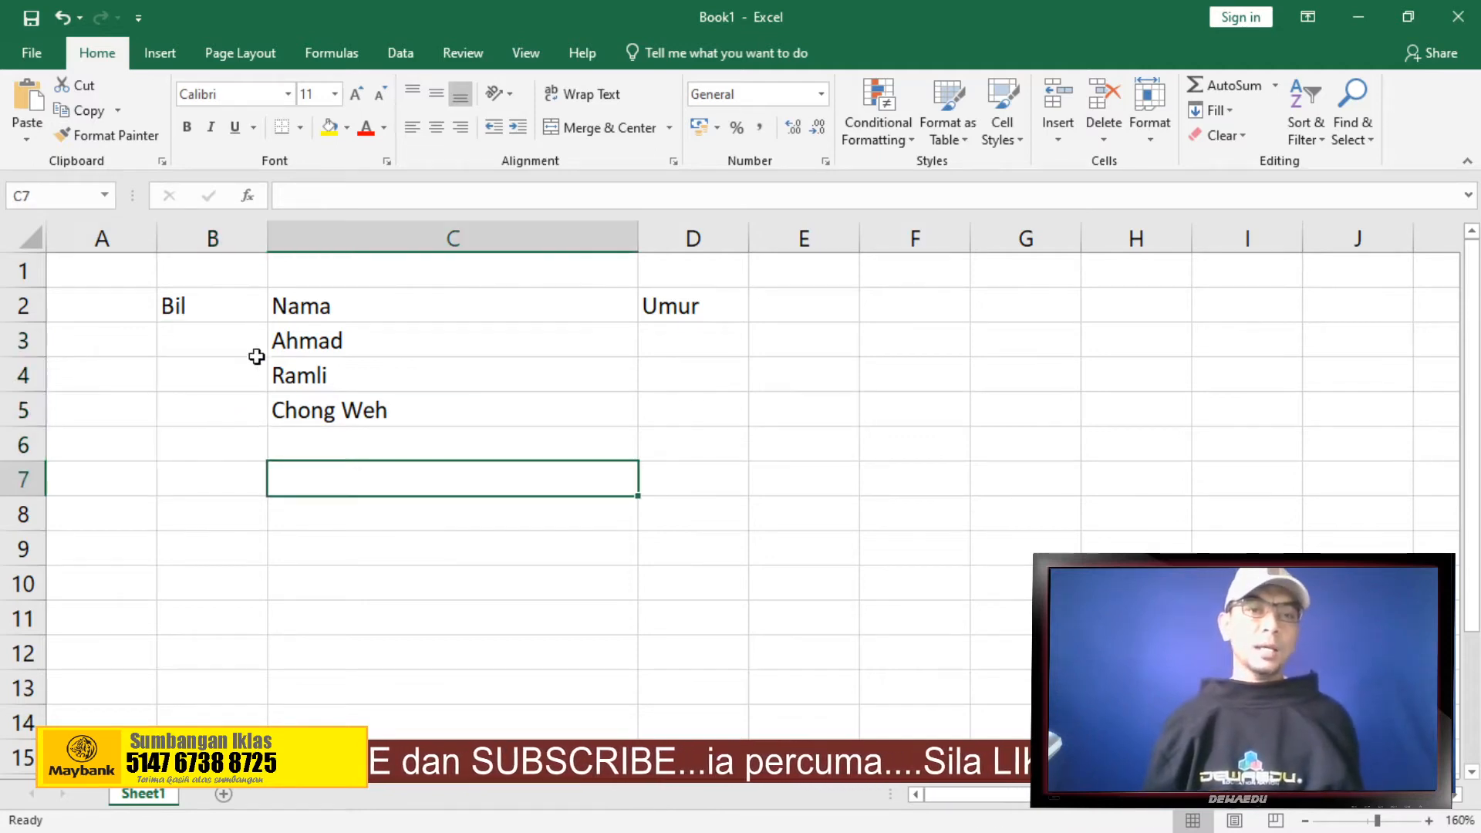
# Enter the starting numbers 1 and 2 in cells B3 and B4 of the Bil column
pyautogui.click(233, 341)
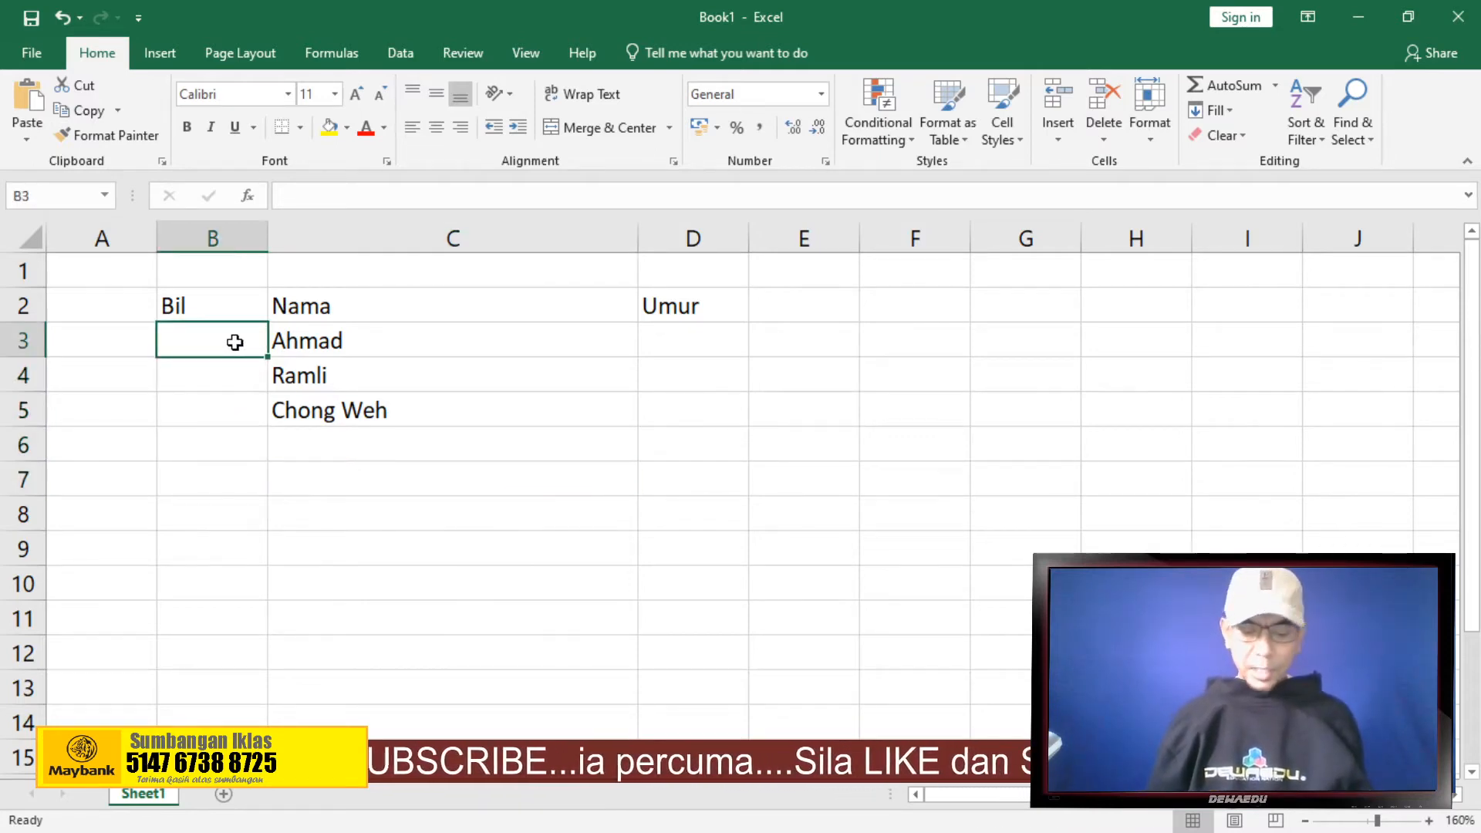
pyautogui.write('1')
pyautogui.press('Return')
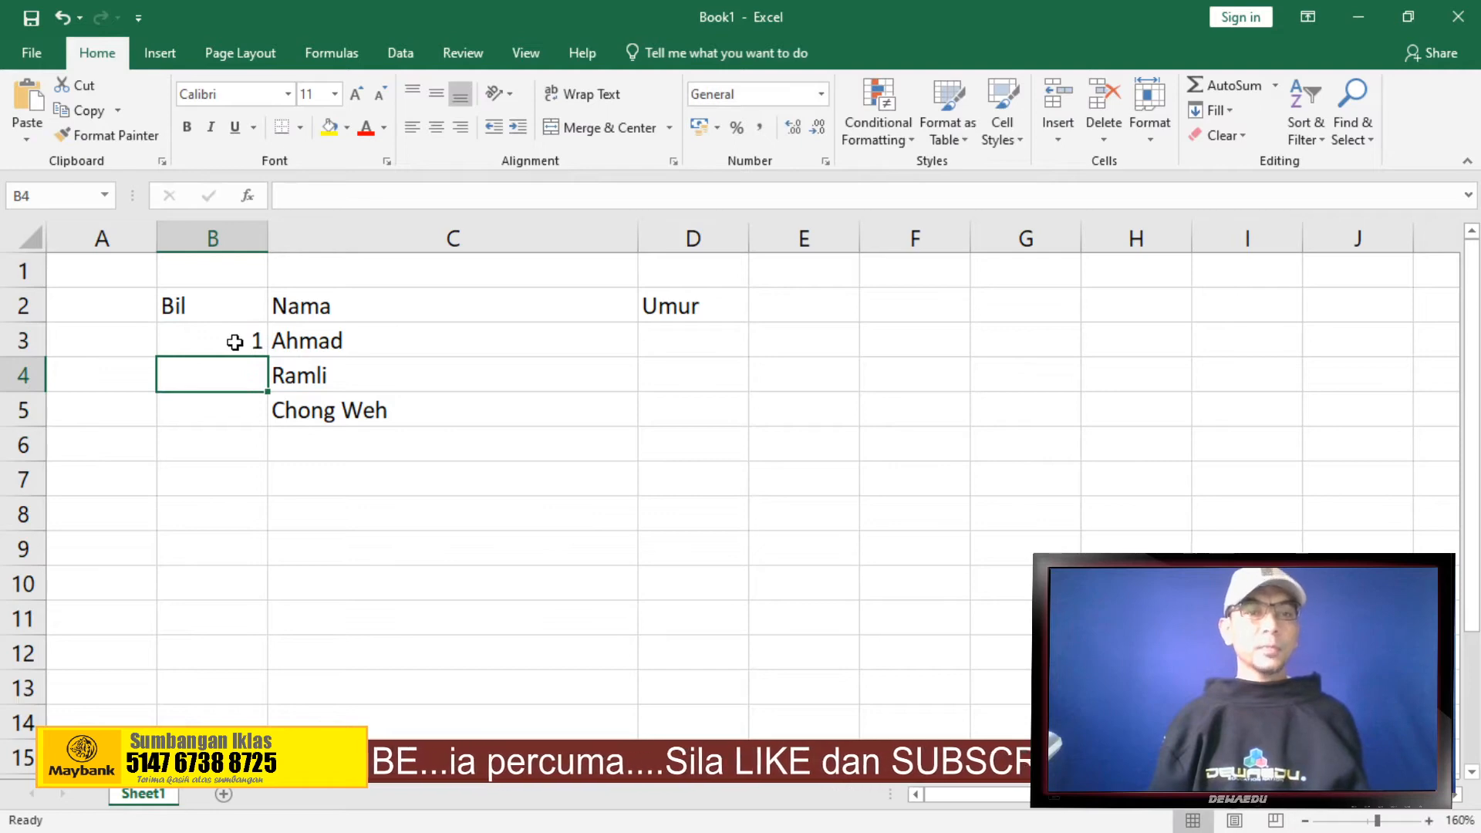
pyautogui.write('2')
pyautogui.press('Return')
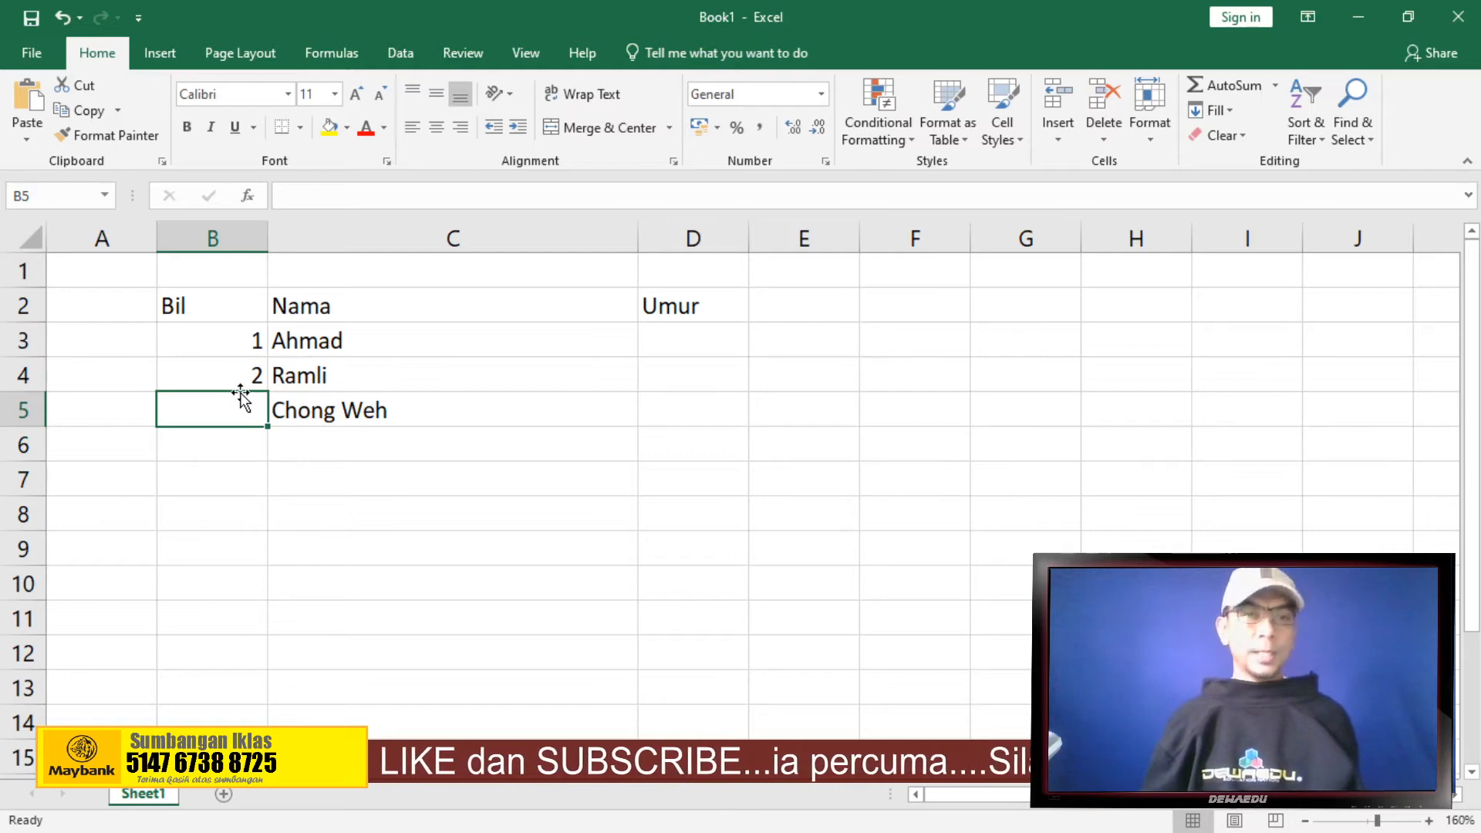
# Extend the series from B3:B4 down the Bil column past row 14, and narrow column B to about half its width
pyautogui.click(230, 340)
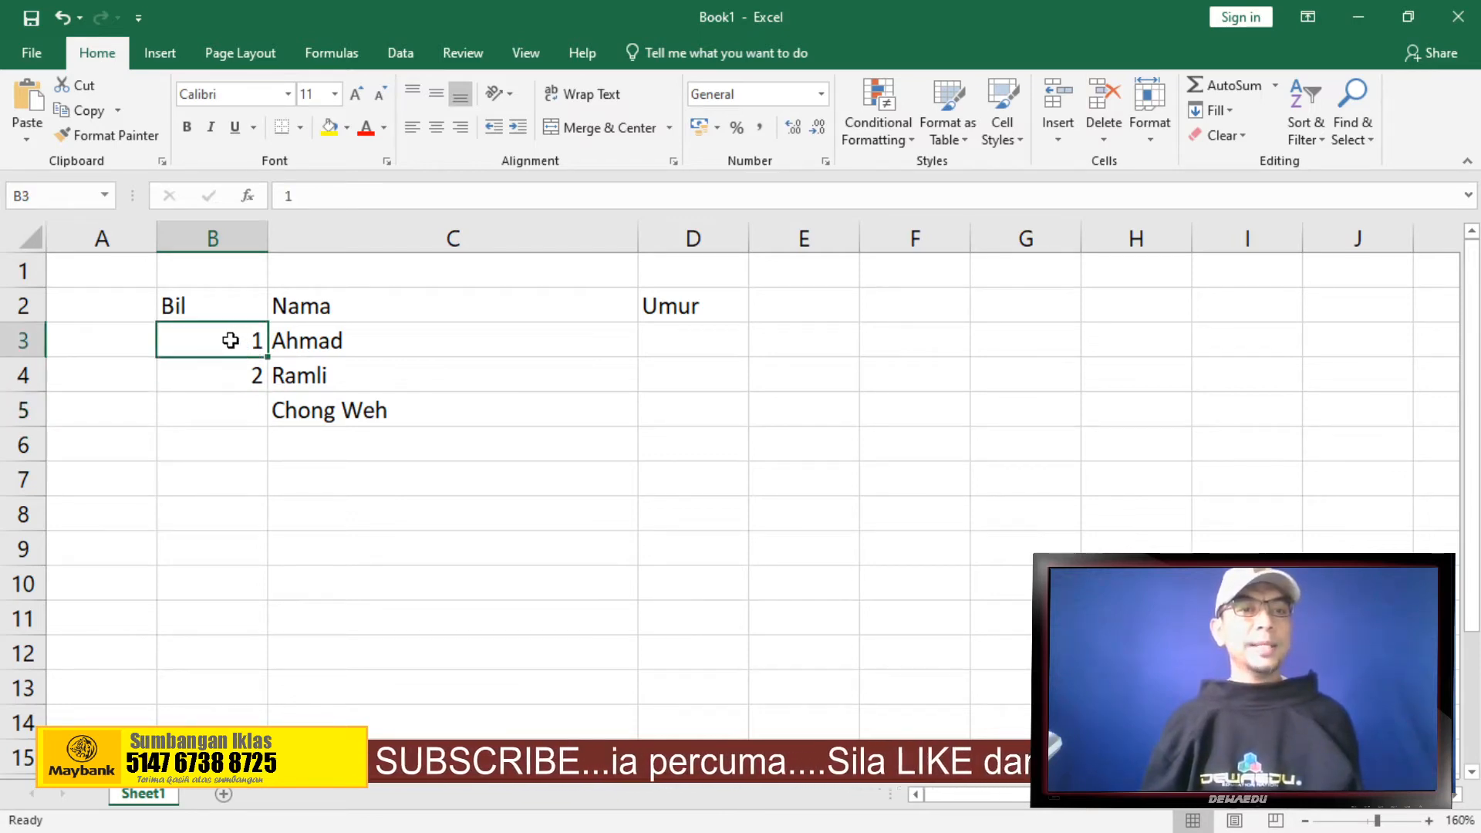
pyautogui.moveTo(239, 345); pyautogui.dragTo(238, 373)
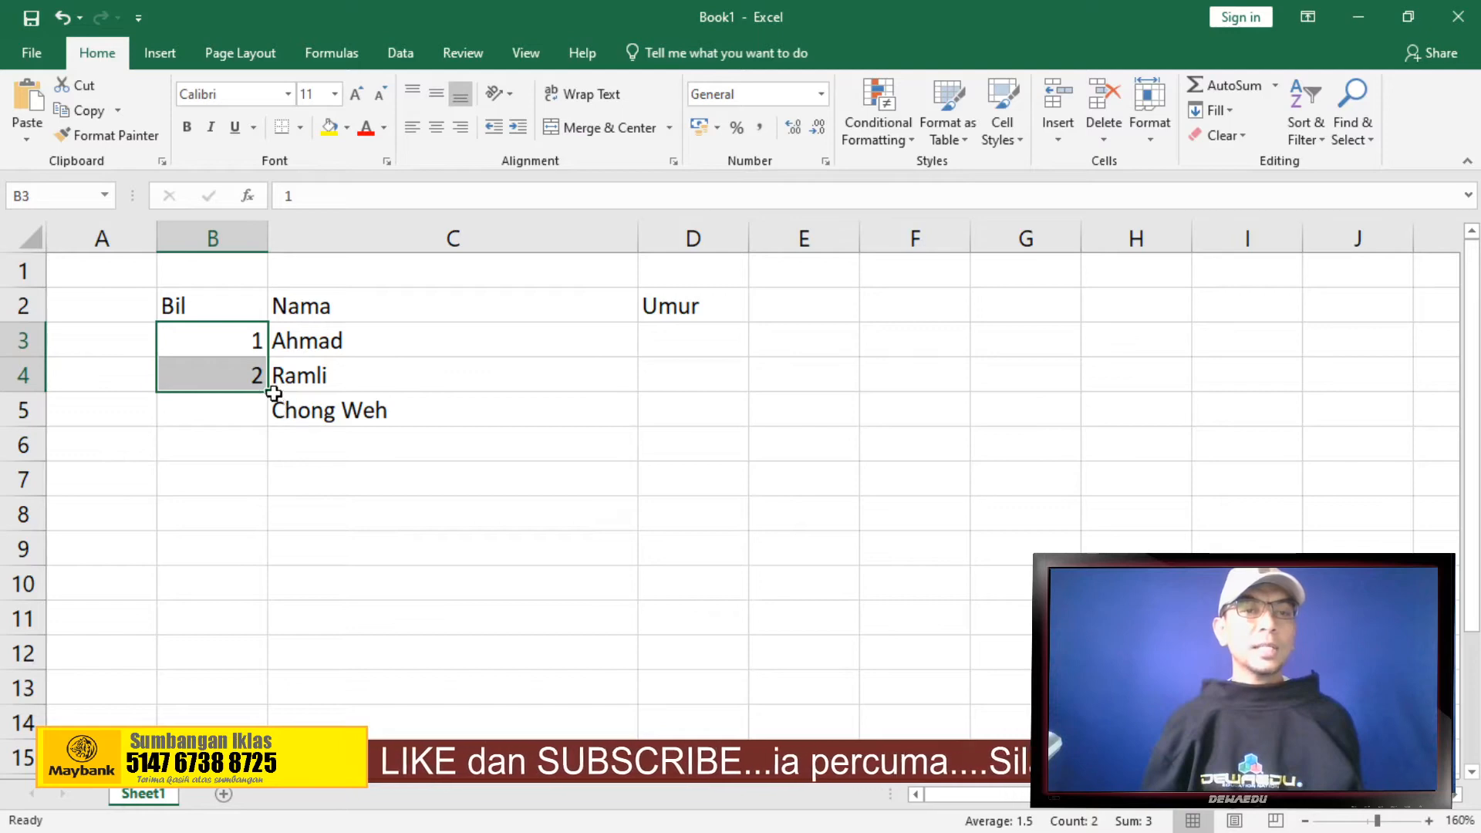
pyautogui.moveTo(267, 392); pyautogui.dragTo(246, 752)
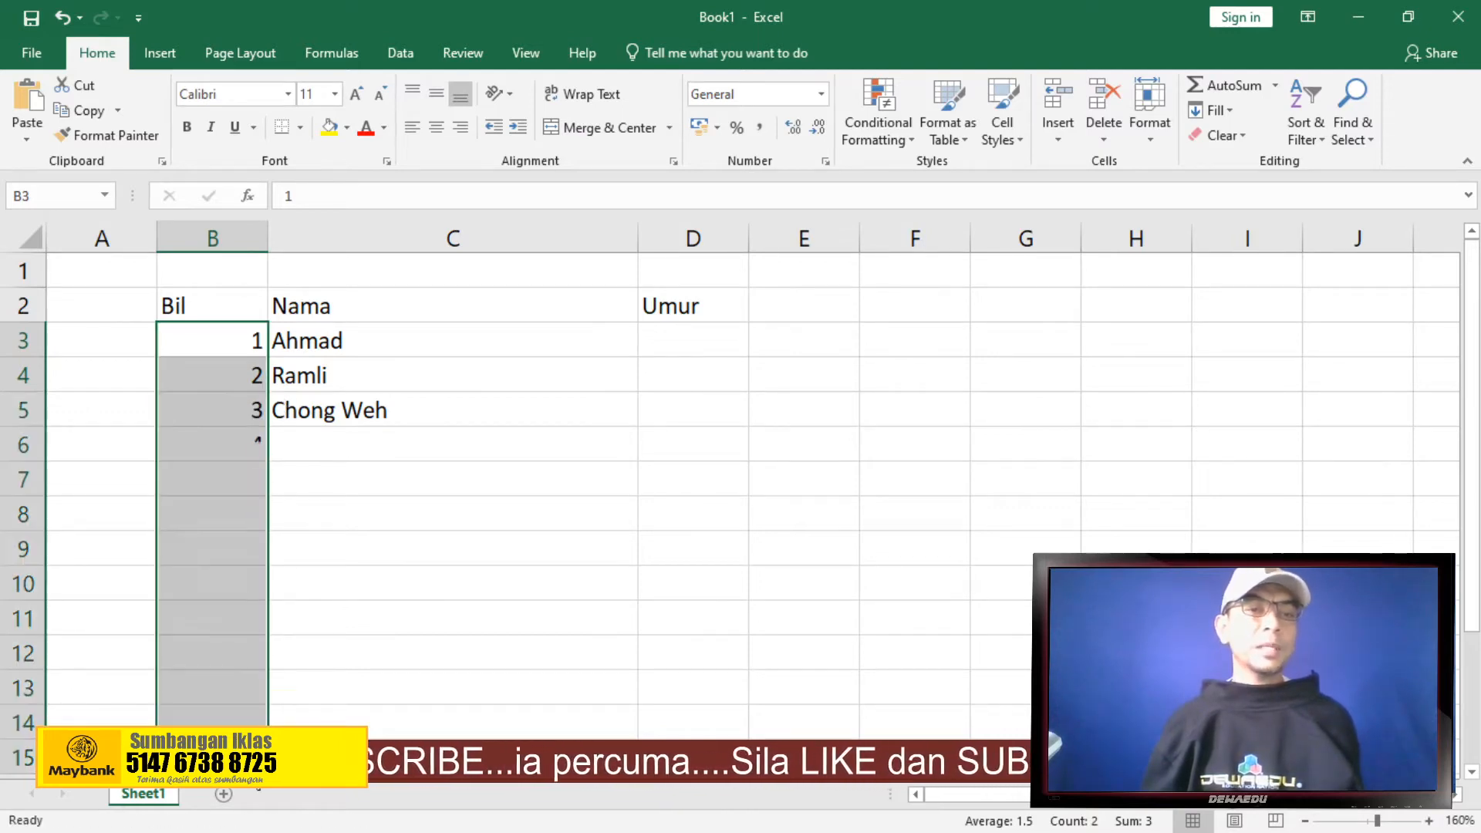
pyautogui.click(432, 617)
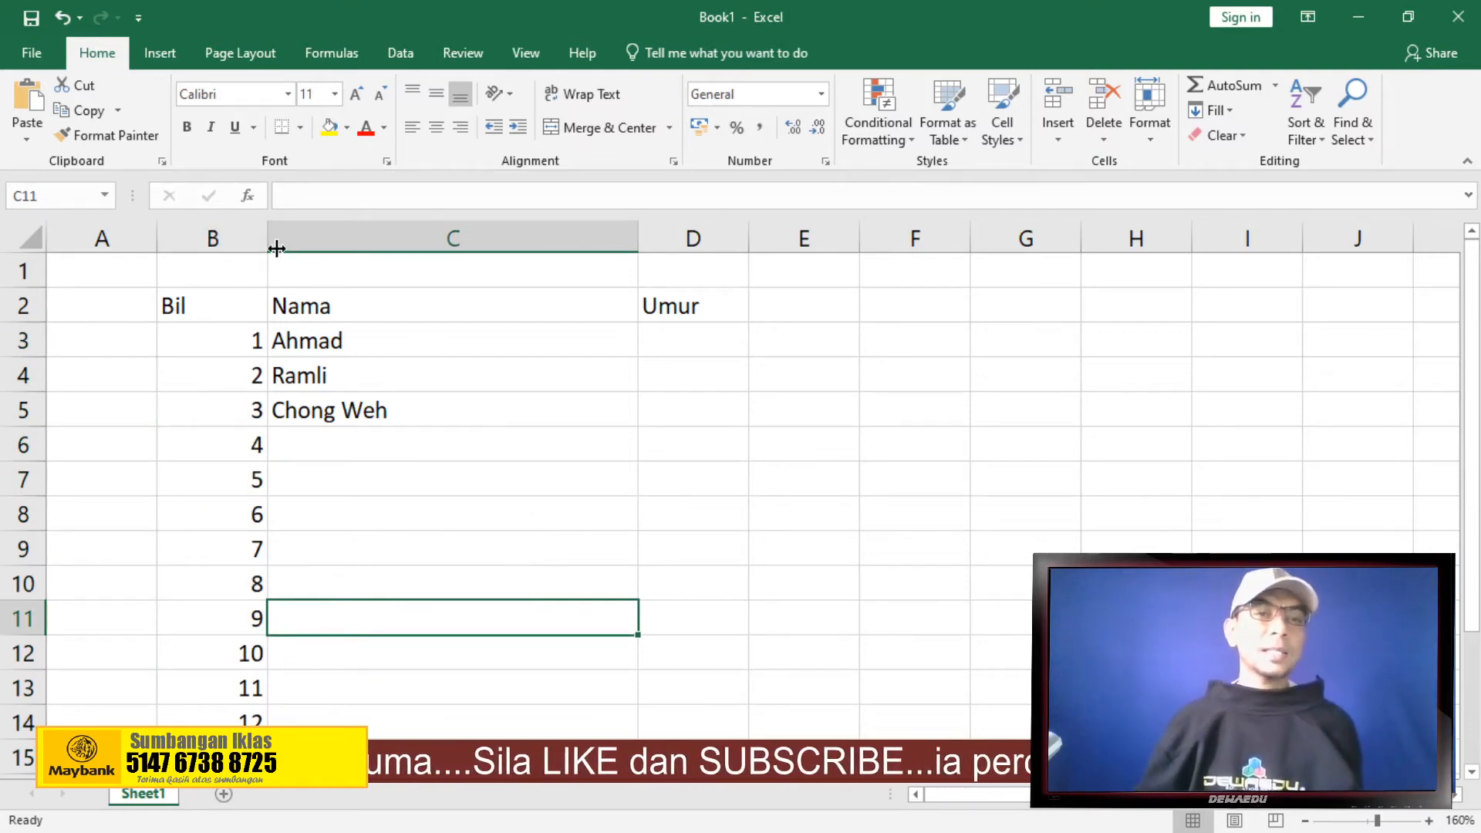
pyautogui.moveTo(259, 243); pyautogui.dragTo(212, 270)
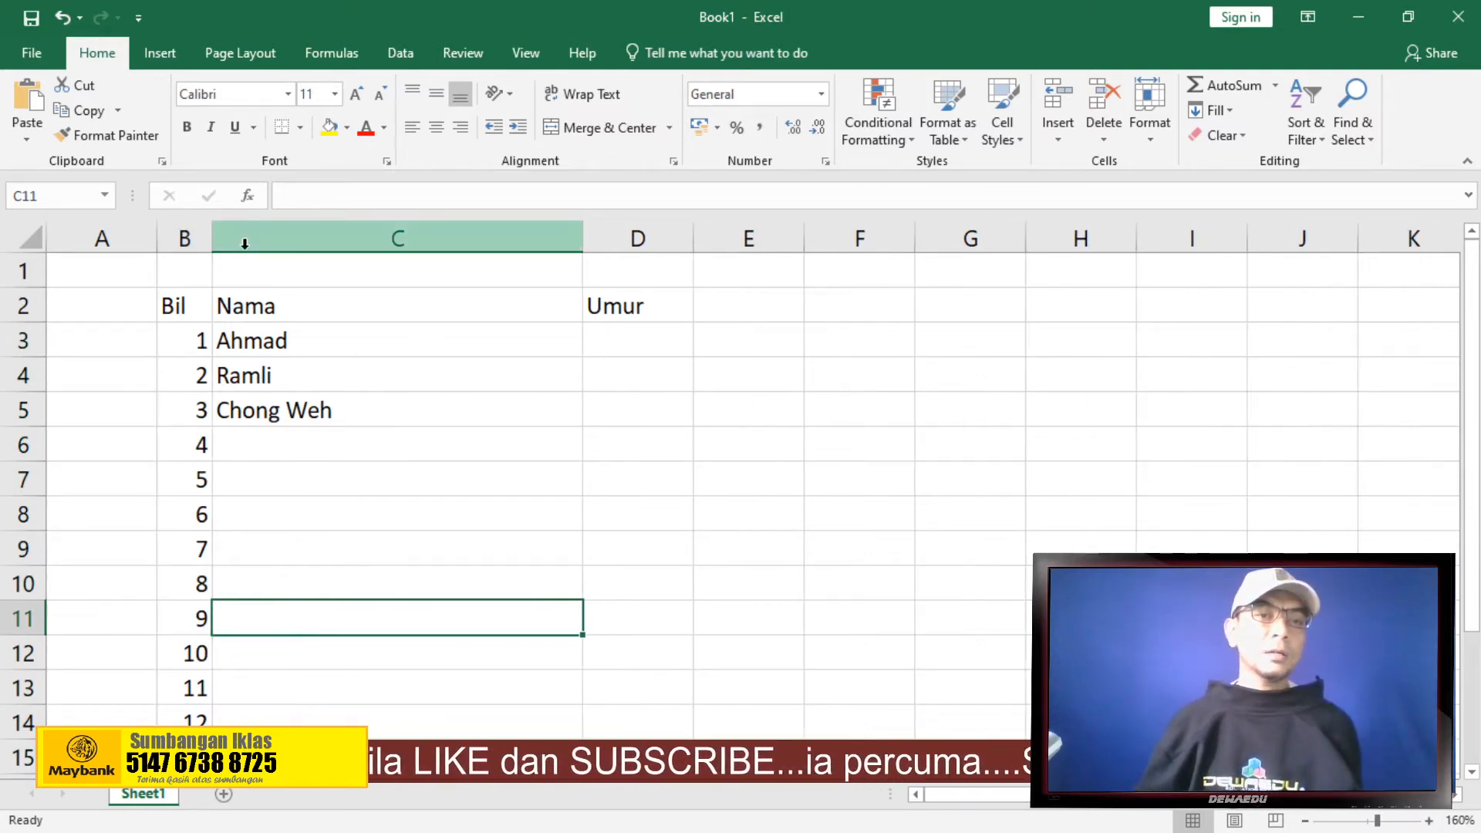
pyautogui.click(308, 450)
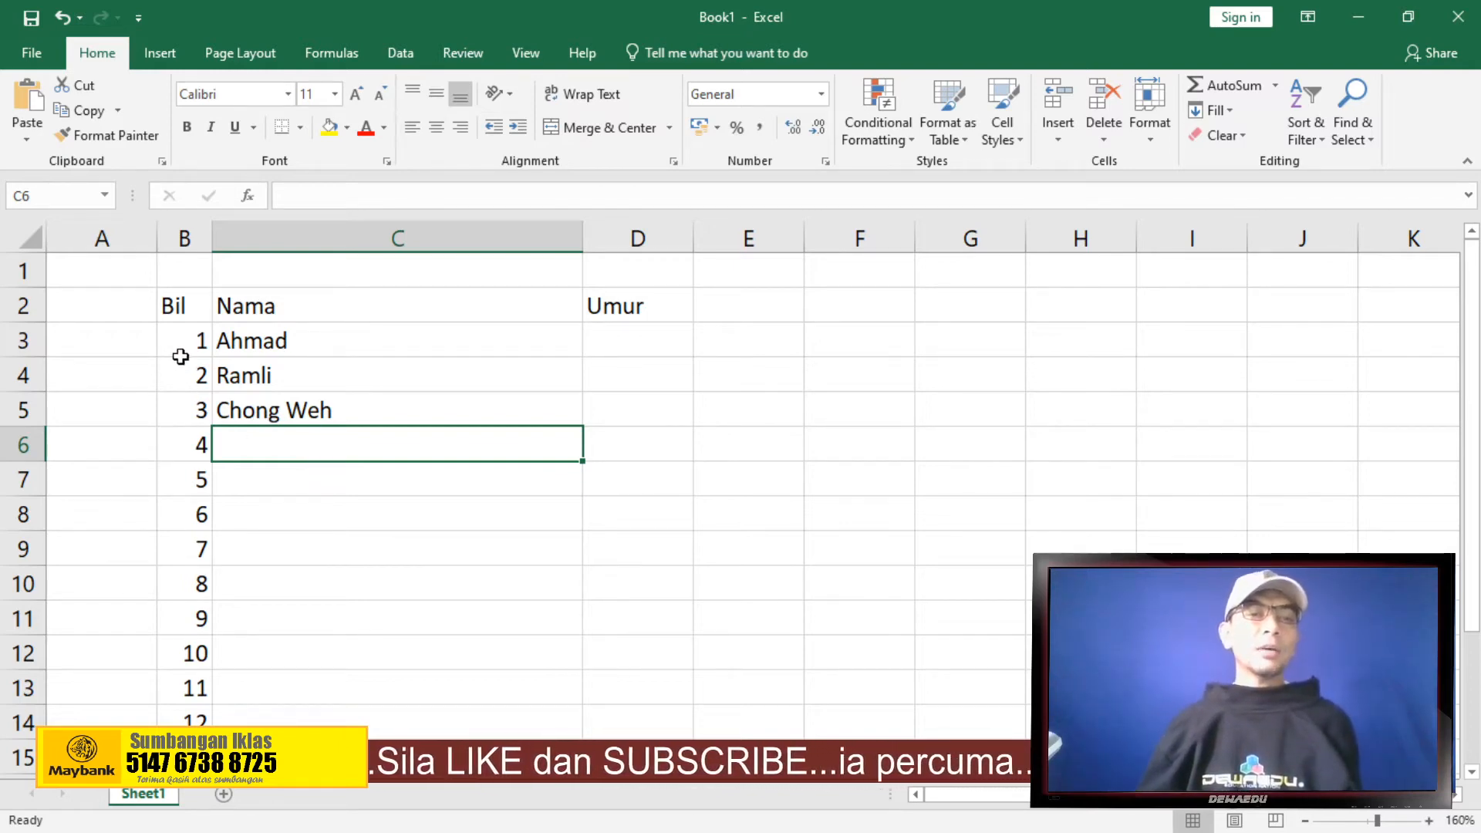
# Fill E3:E13 from a single starting value of 1, and clear the contents of column E
pyautogui.click(768, 342)
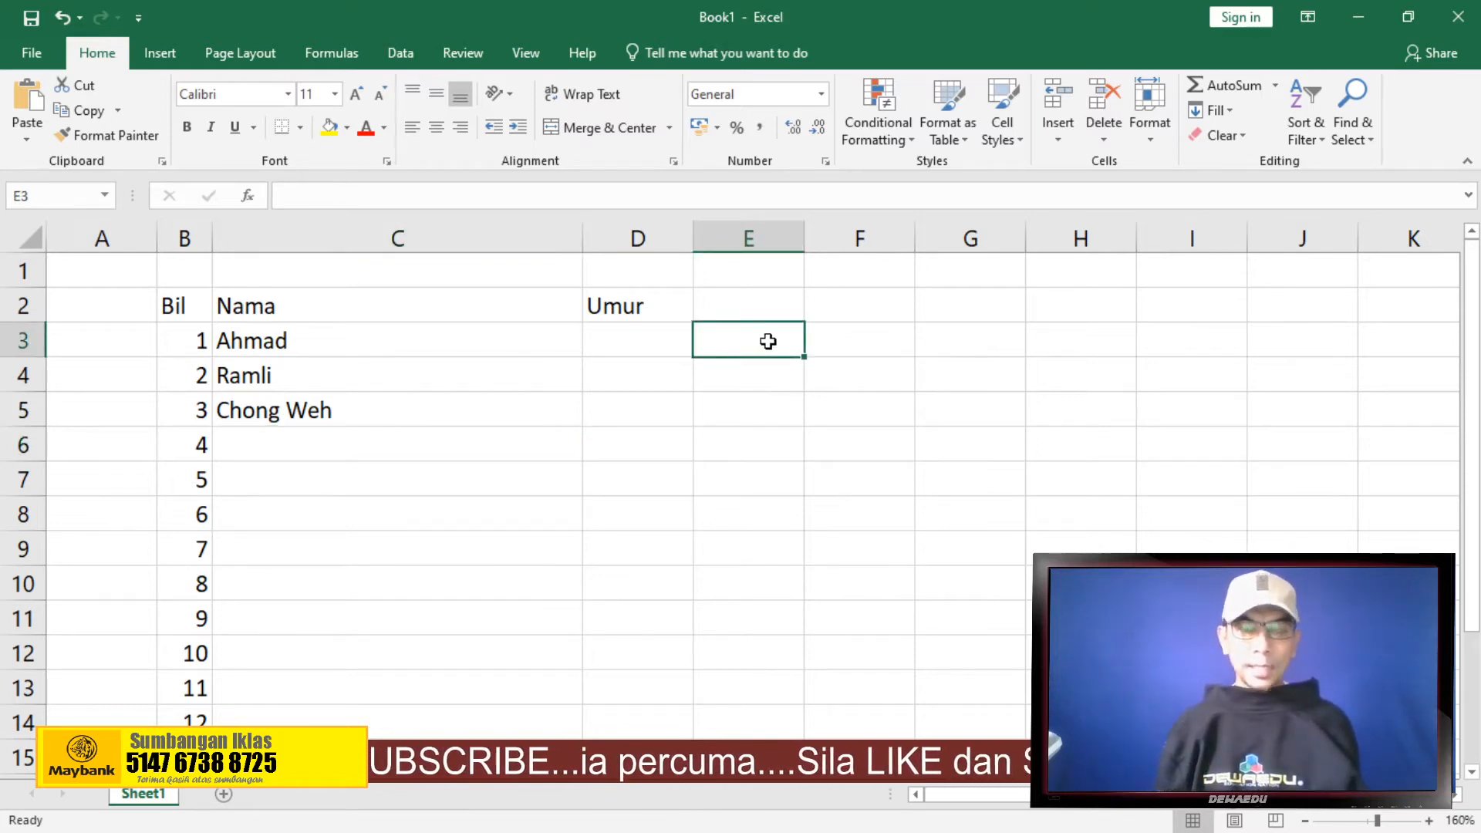
pyautogui.write('1')
pyautogui.press('Return')
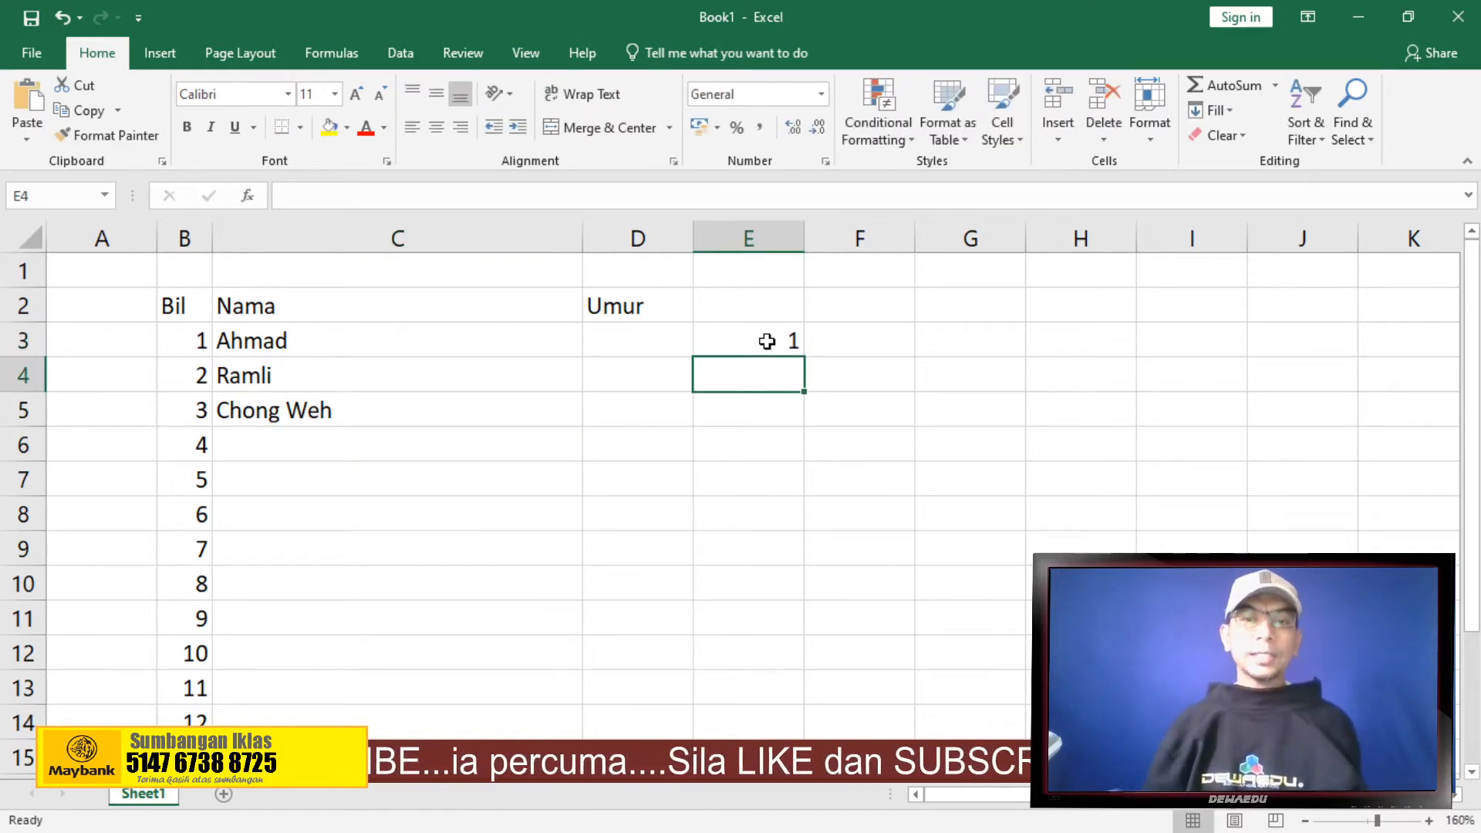
pyautogui.click(766, 341)
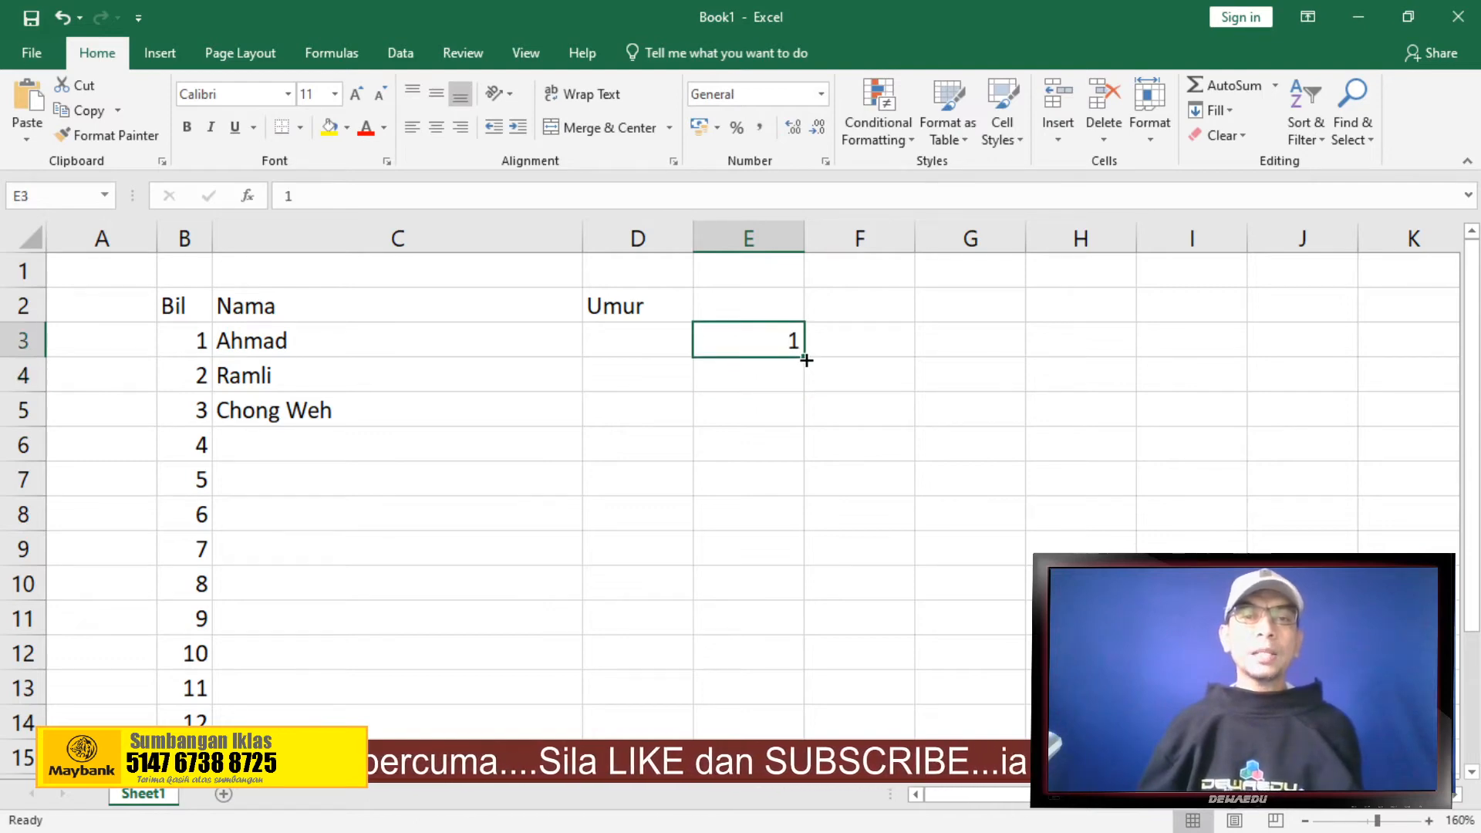
pyautogui.moveTo(806, 359); pyautogui.dragTo(803, 703)
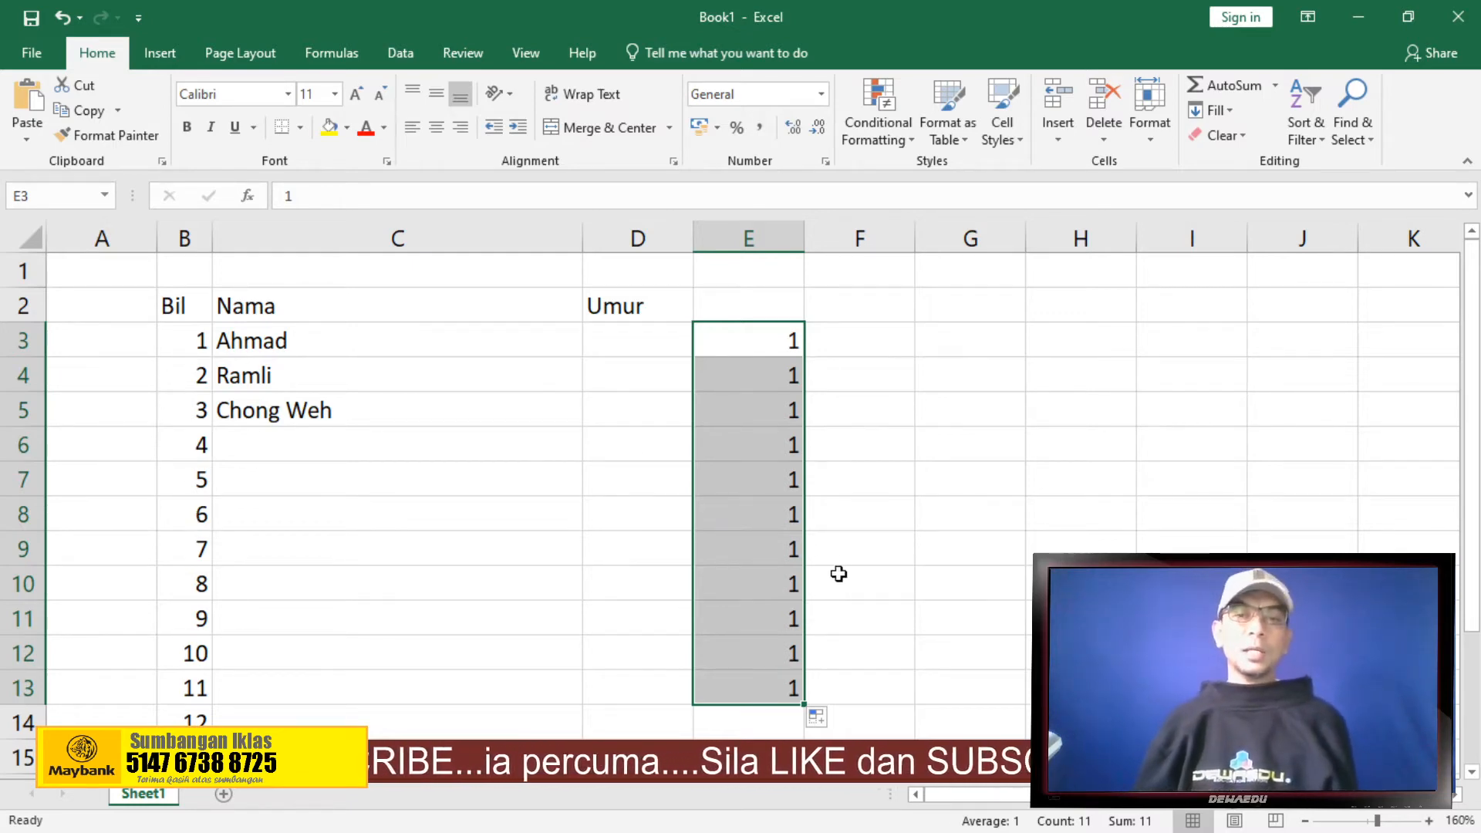
pyautogui.click(749, 234)
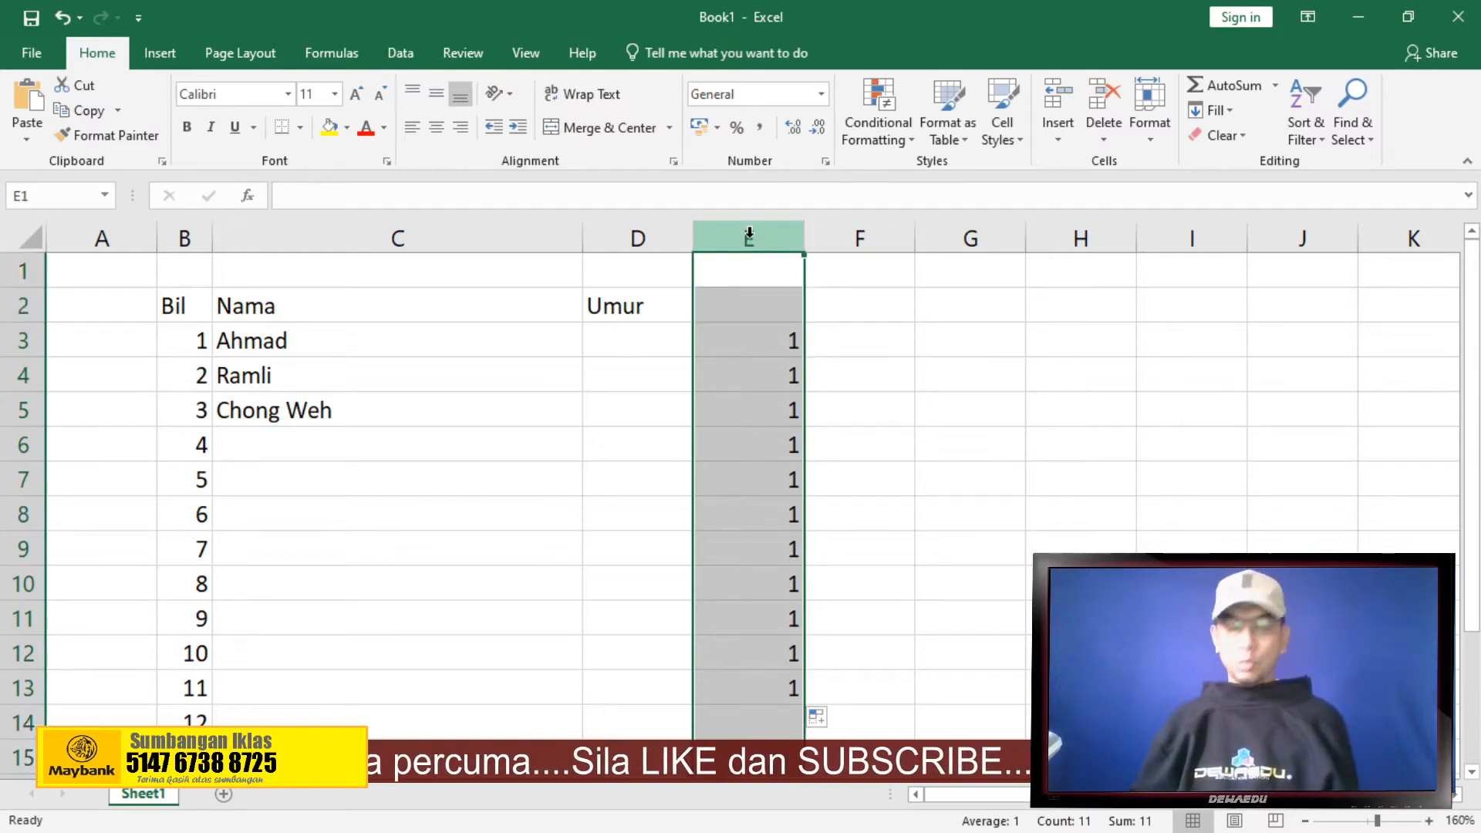
pyautogui.press('Delete')
# Fill E3:E10 as a number series from the starting values 1 and 2, and clear the contents of column E
pyautogui.click(754, 340)
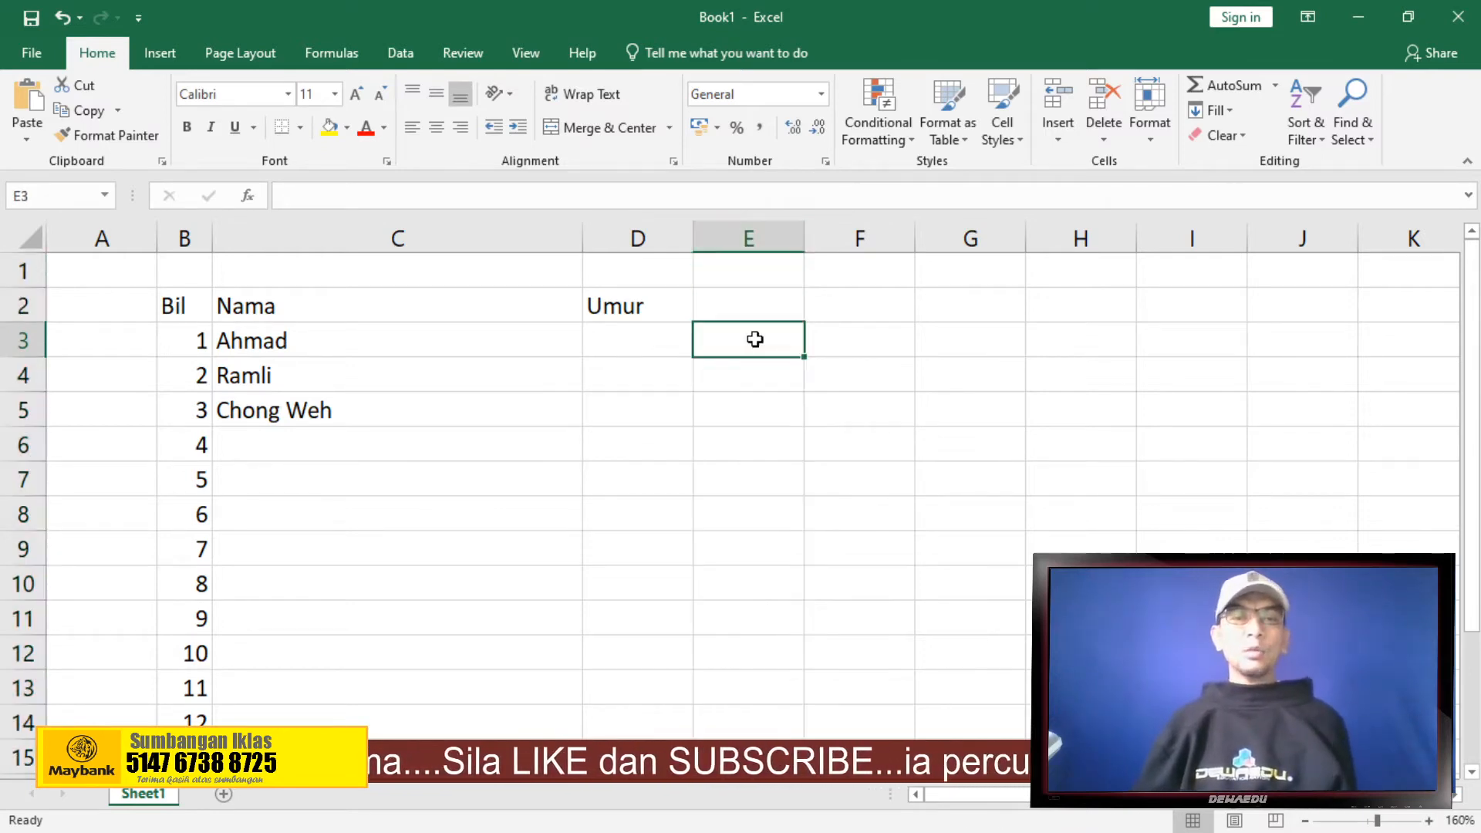
pyautogui.write('1')
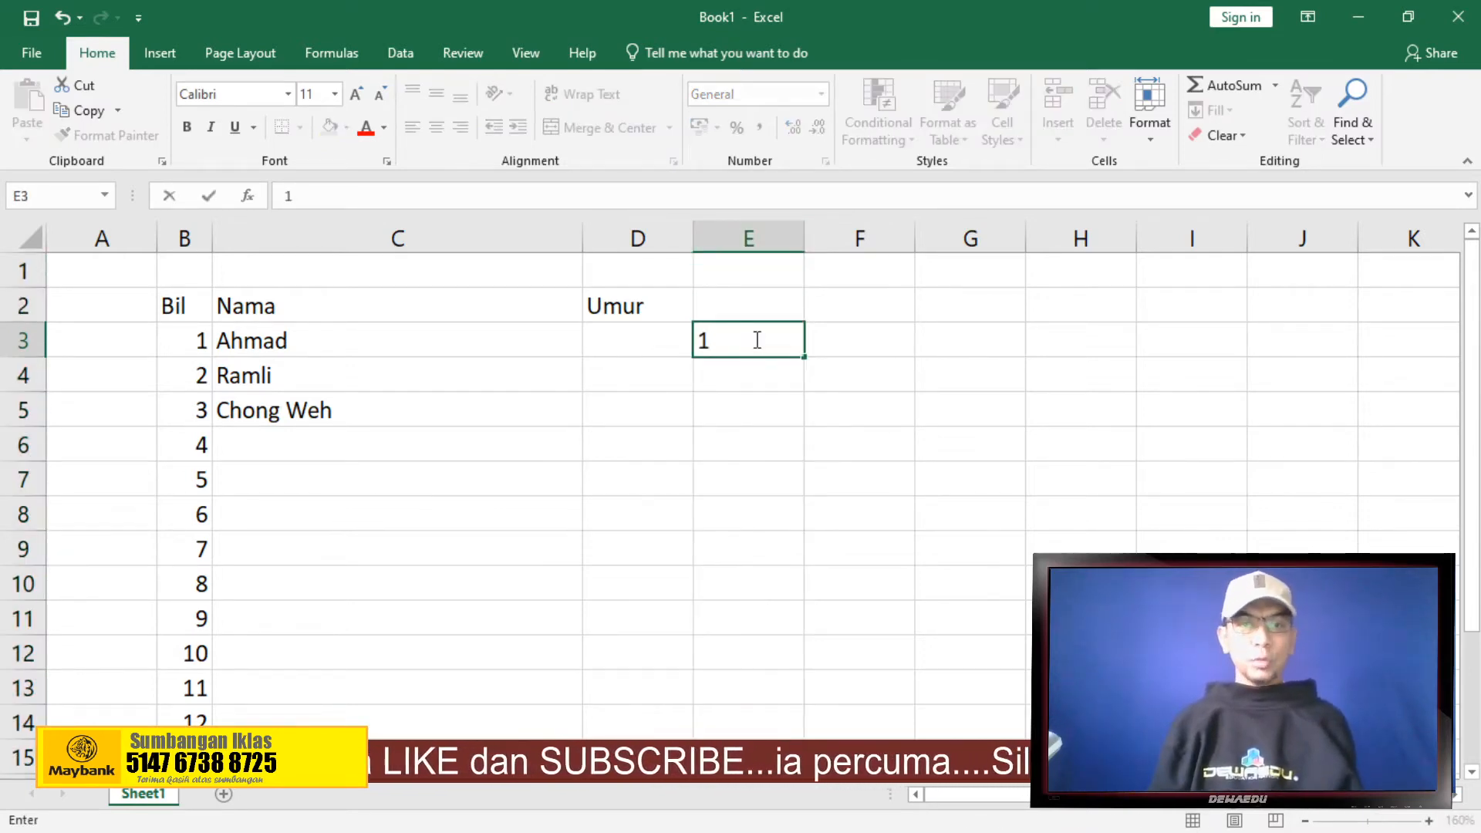
pyautogui.press('Return')
pyautogui.write('2')
pyautogui.press('Return')
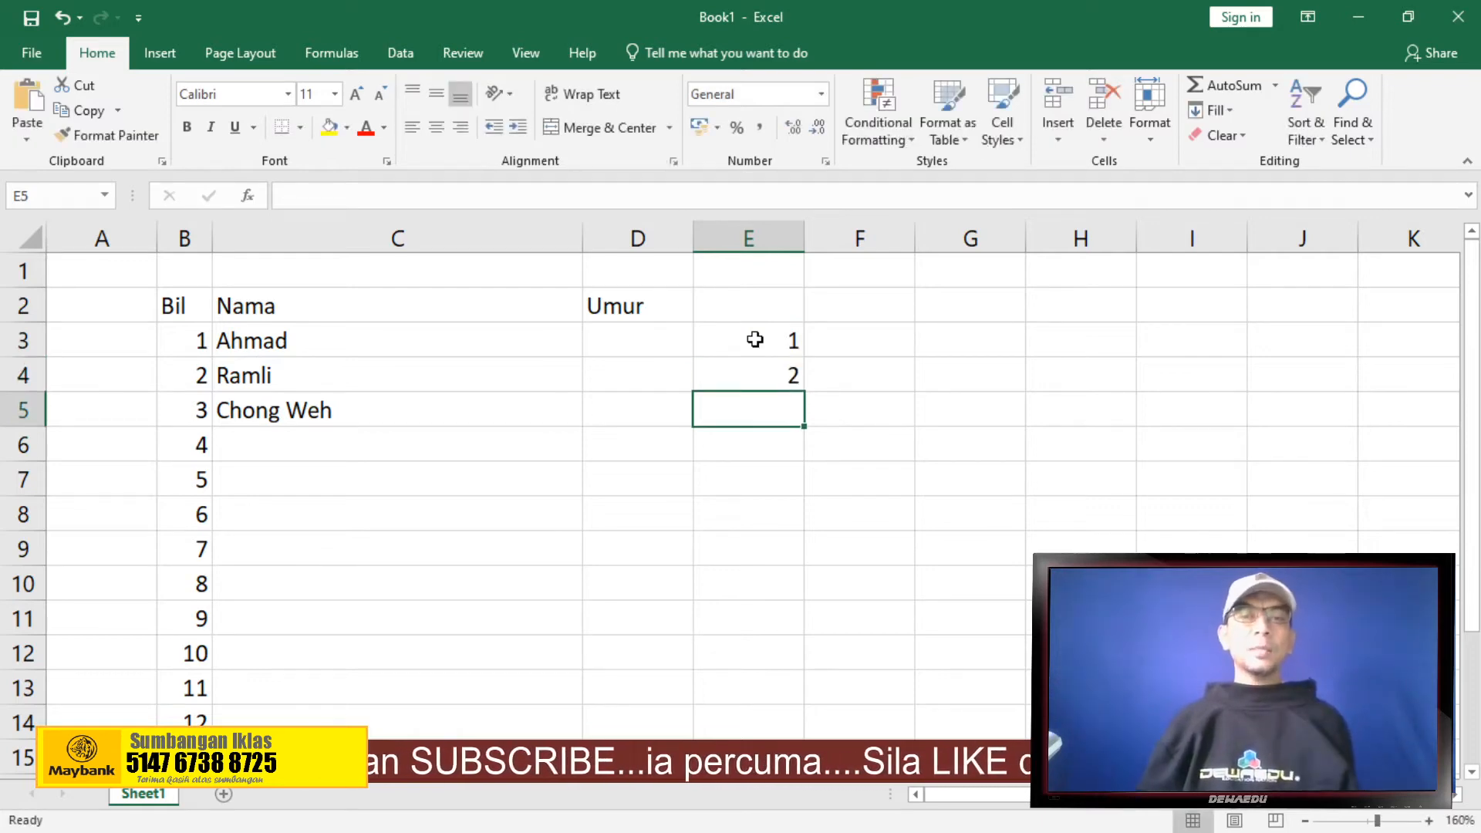
pyautogui.moveTo(754, 339); pyautogui.dragTo(795, 590)
pyautogui.click(936, 586)
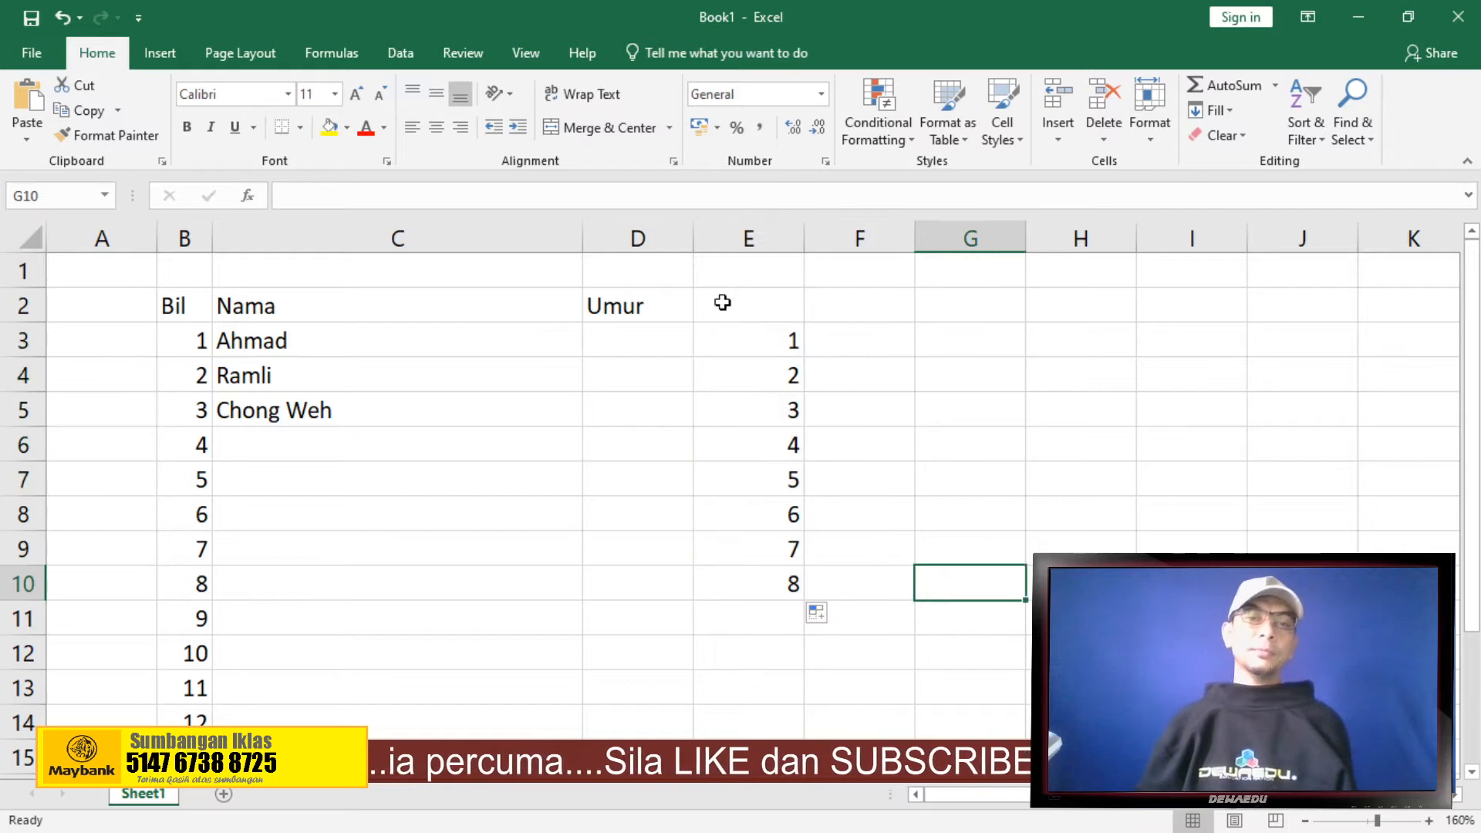
pyautogui.click(754, 235)
pyautogui.press('Delete')
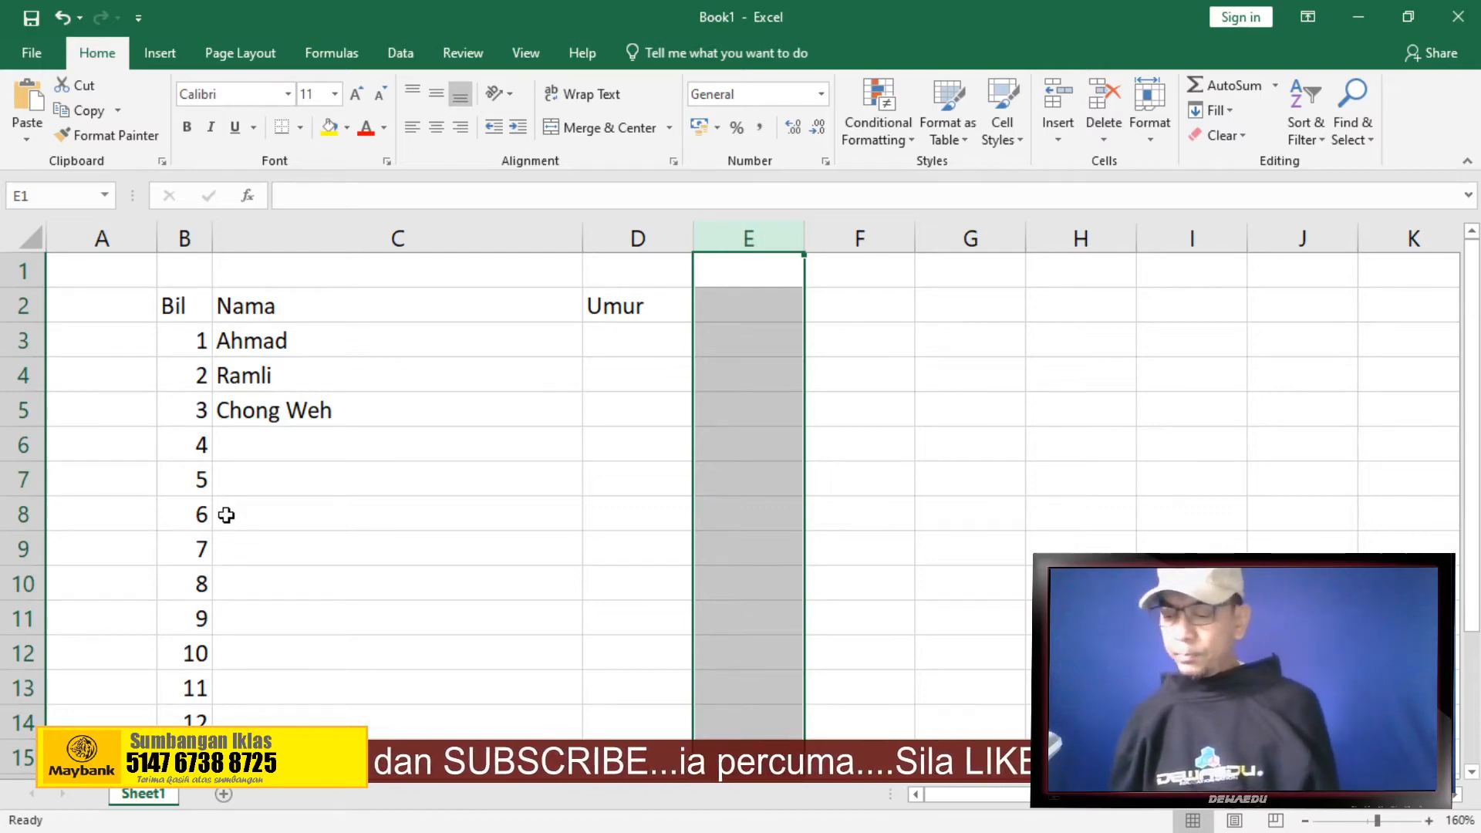
# Enter "2 tahun" as the first age in cell D3 of the Umur column
pyautogui.click(297, 510)
pyautogui.click(639, 340)
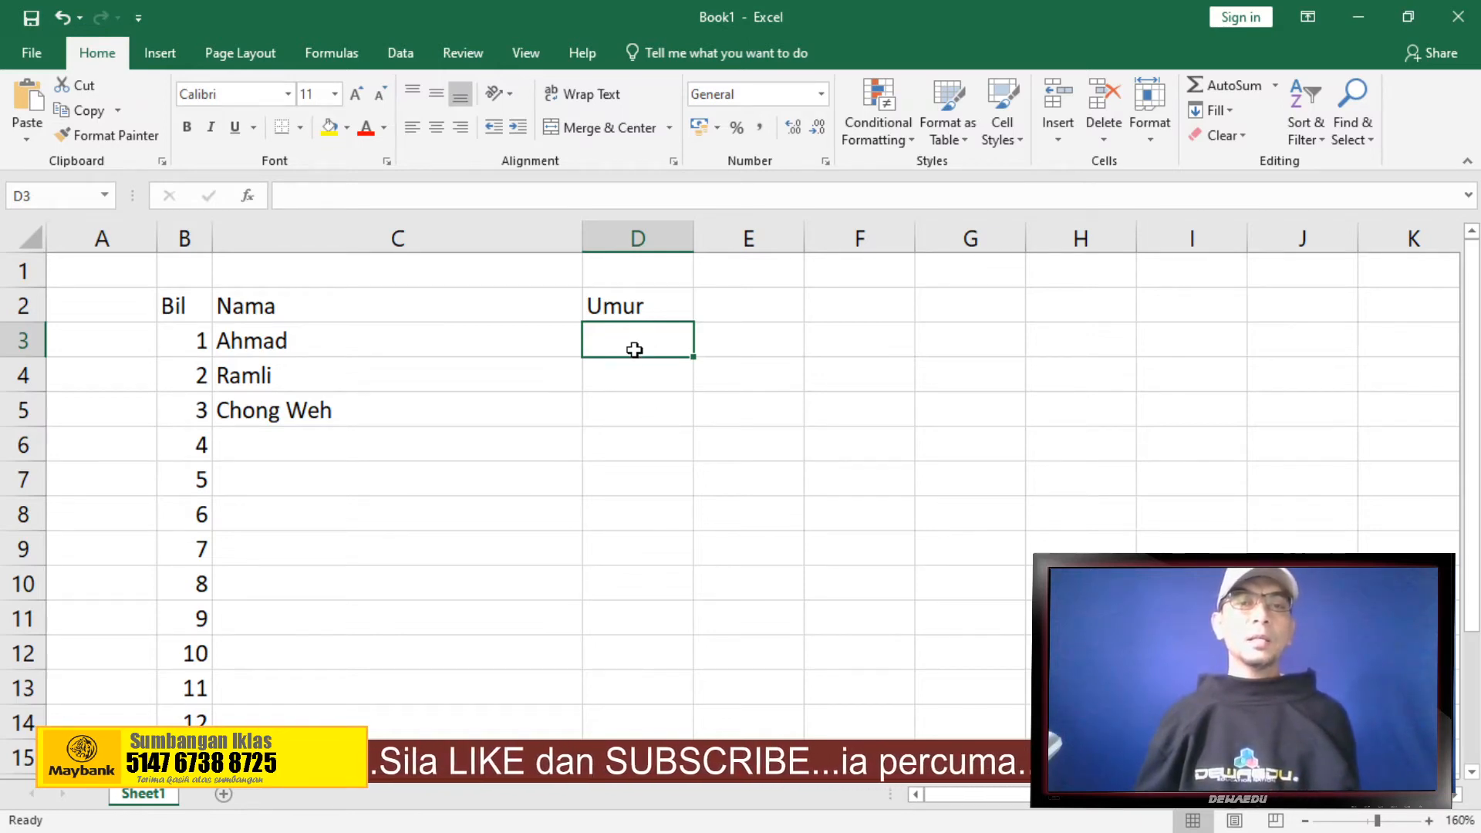
pyautogui.click(634, 310)
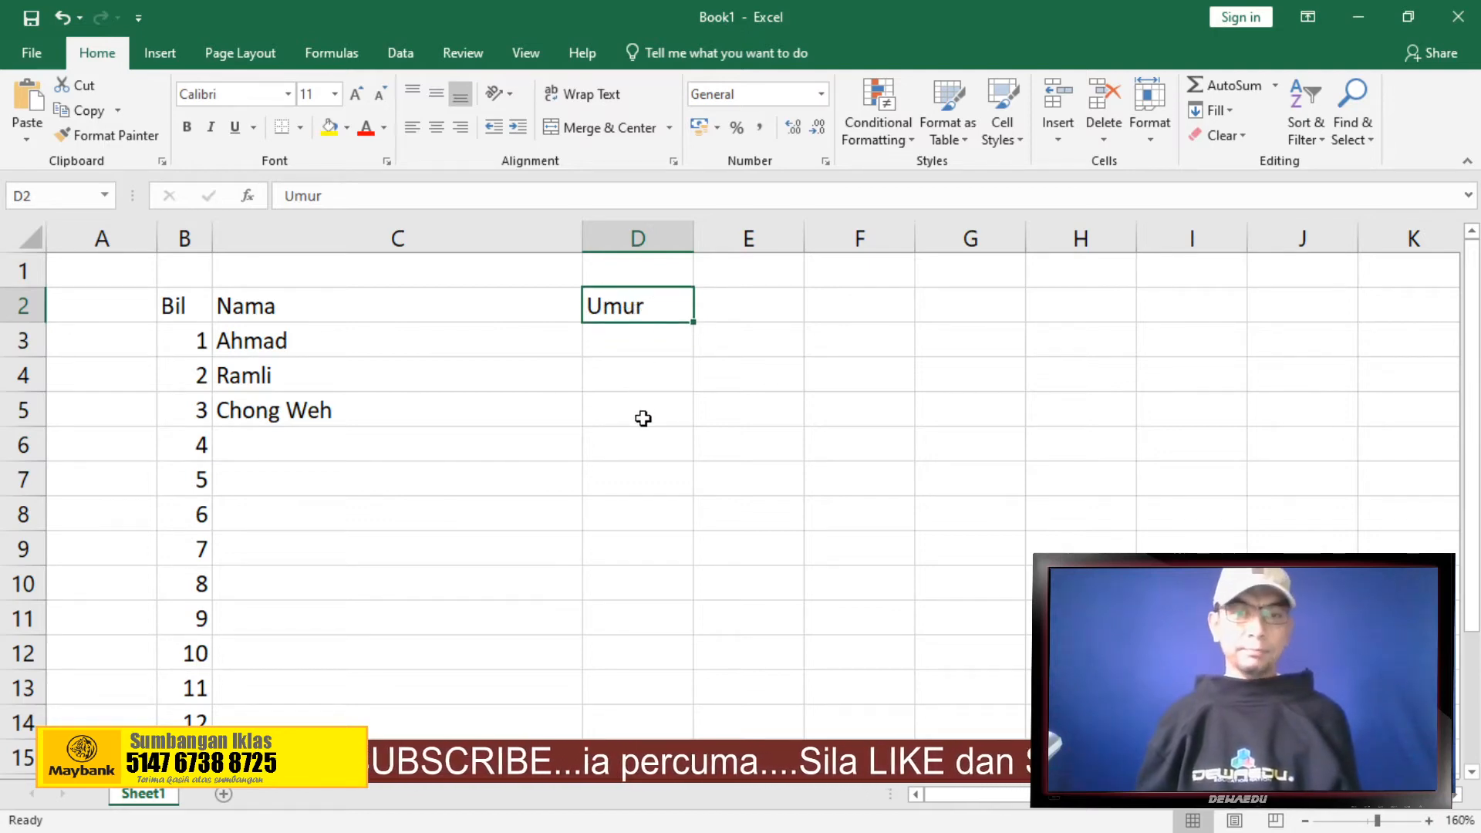
pyautogui.click(635, 341)
pyautogui.write('2 ')
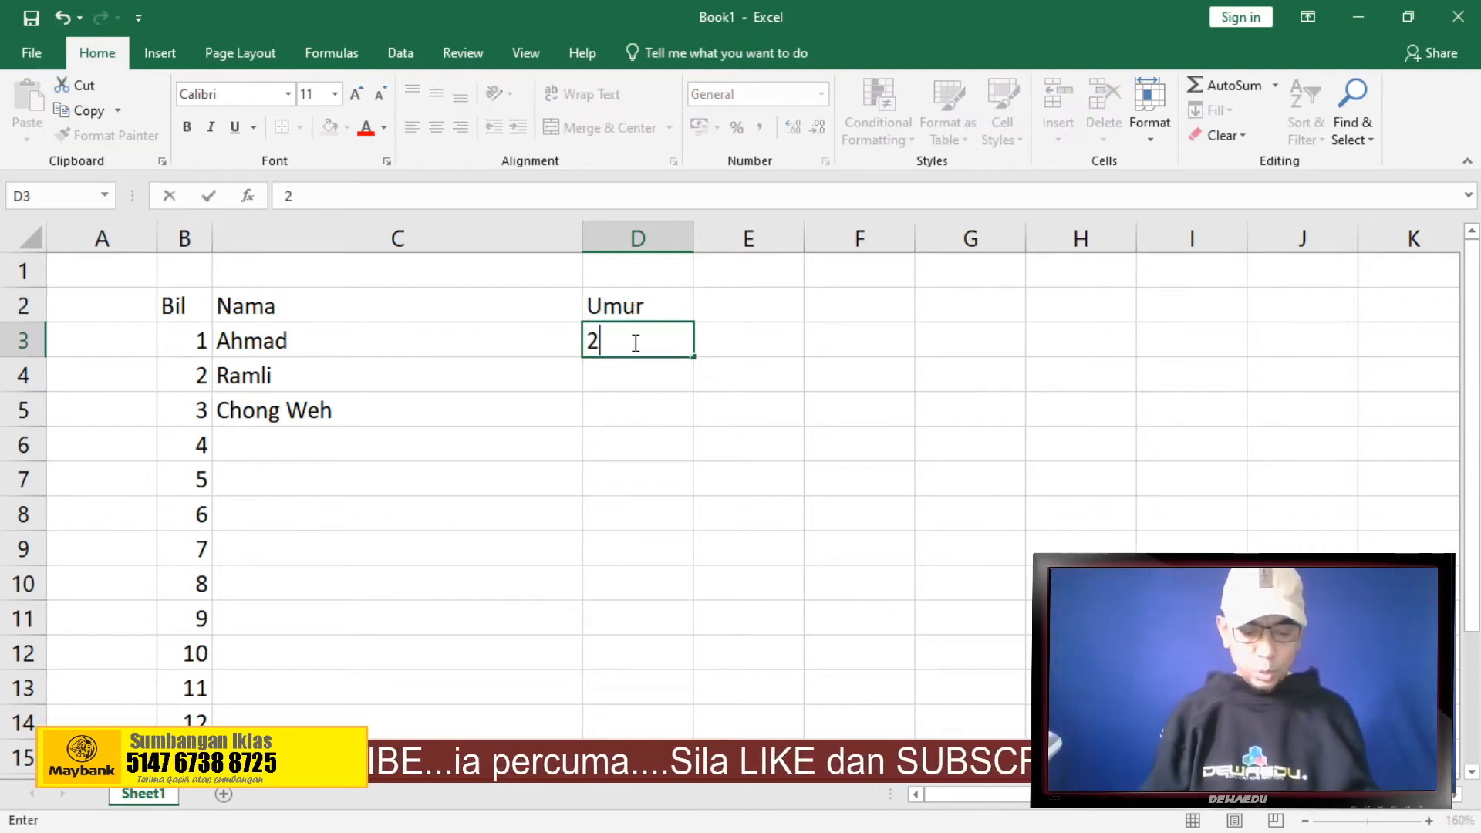
pyautogui.write('tahun')
pyautogui.press('Return')
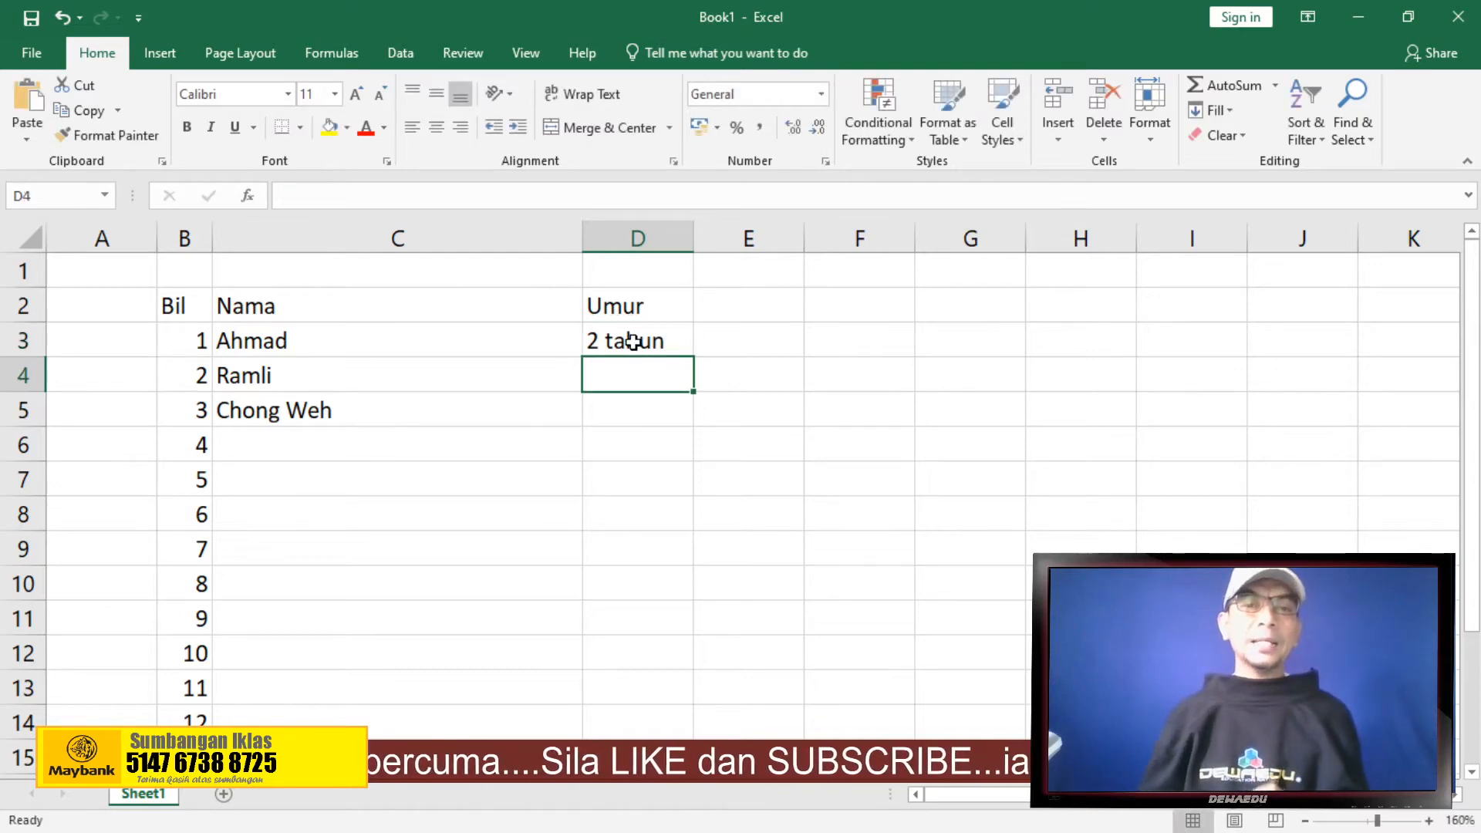
# Replace the entry in cell D3 with the plain number 34
pyautogui.click(634, 341)
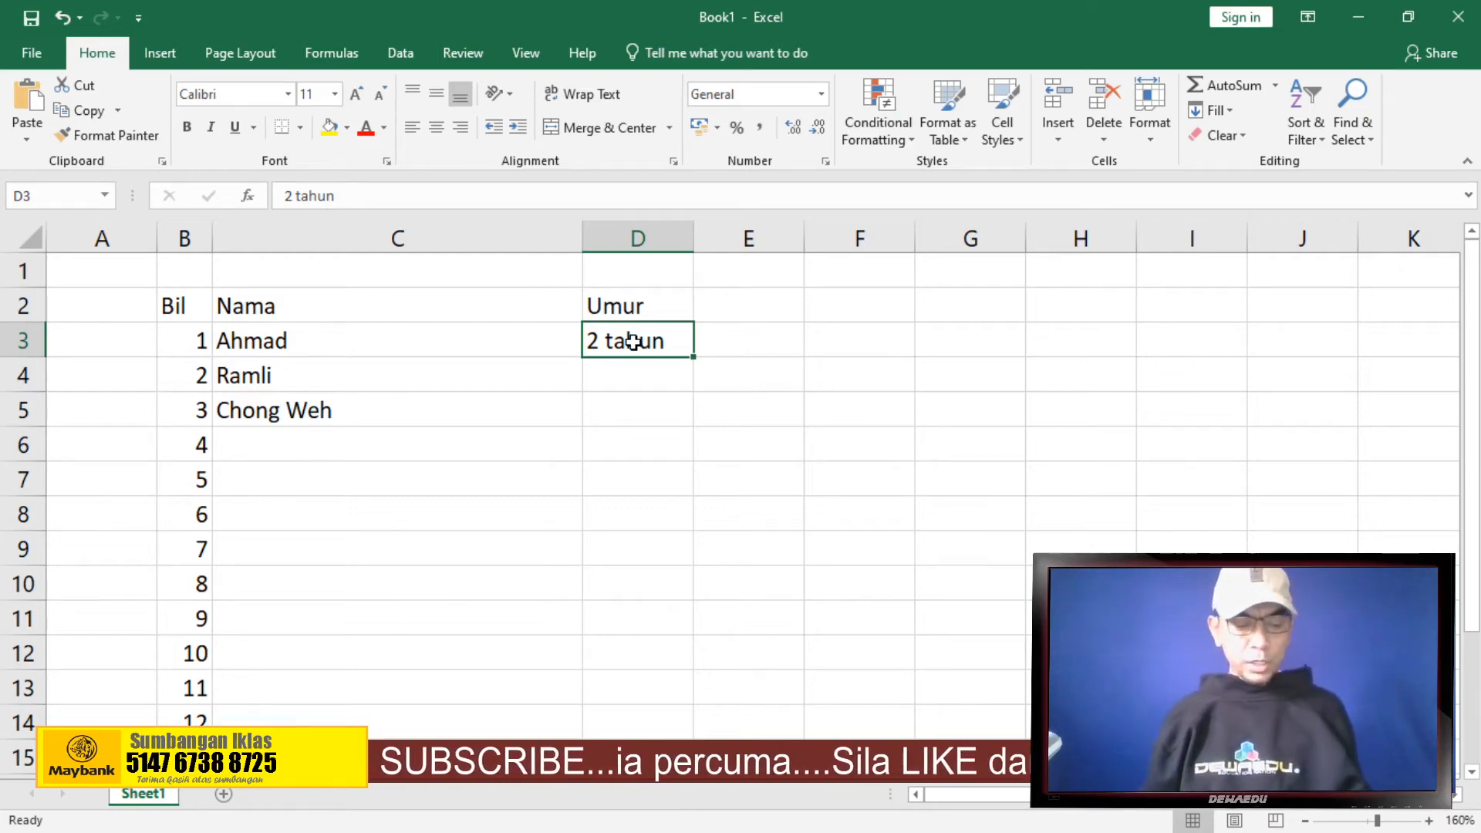
pyautogui.write('34')
pyautogui.press('Return')
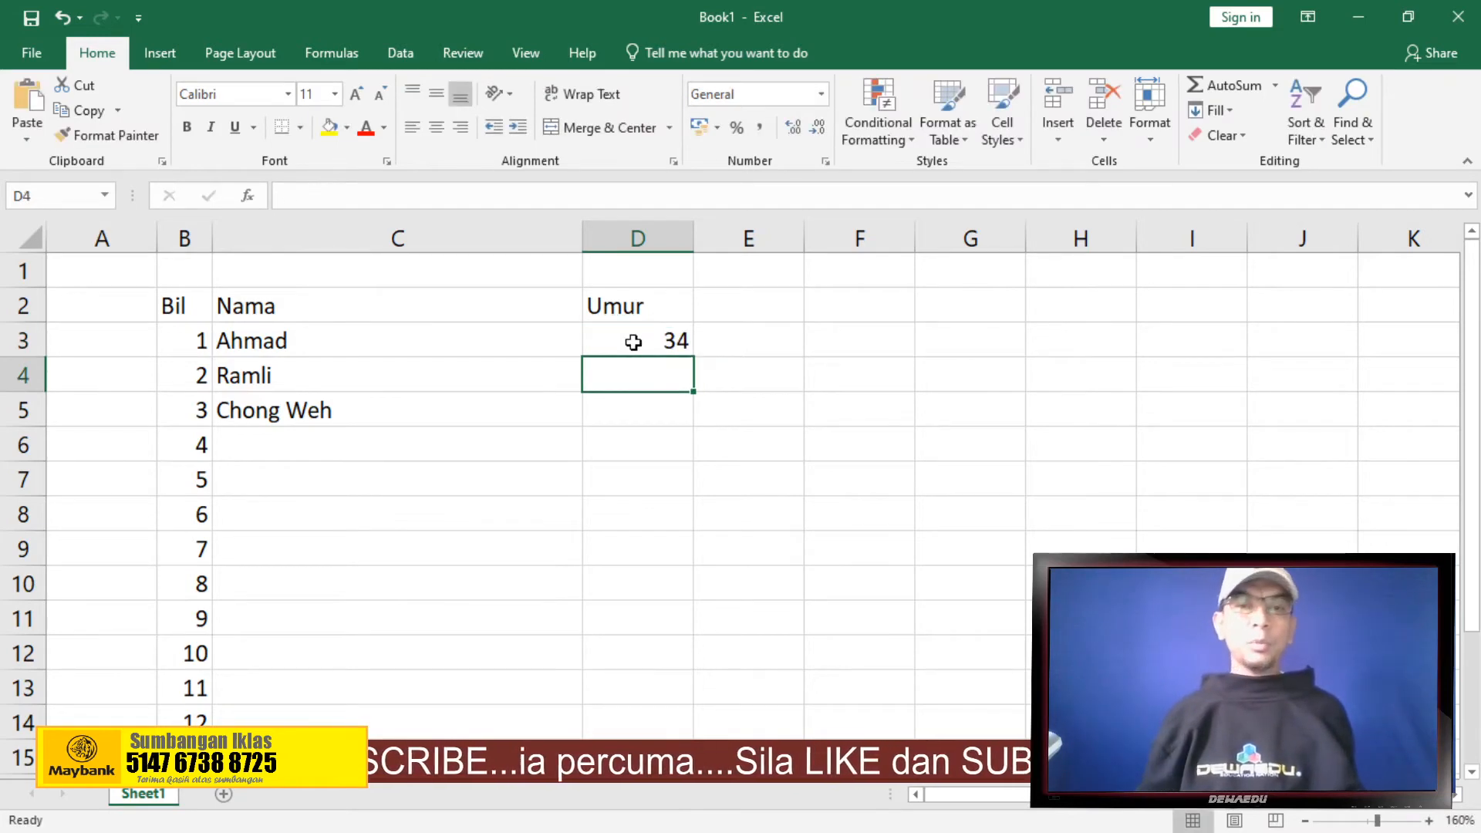
# Extend the header in cell D2 to read "Umur(Tahun)"
pyautogui.click(668, 310)
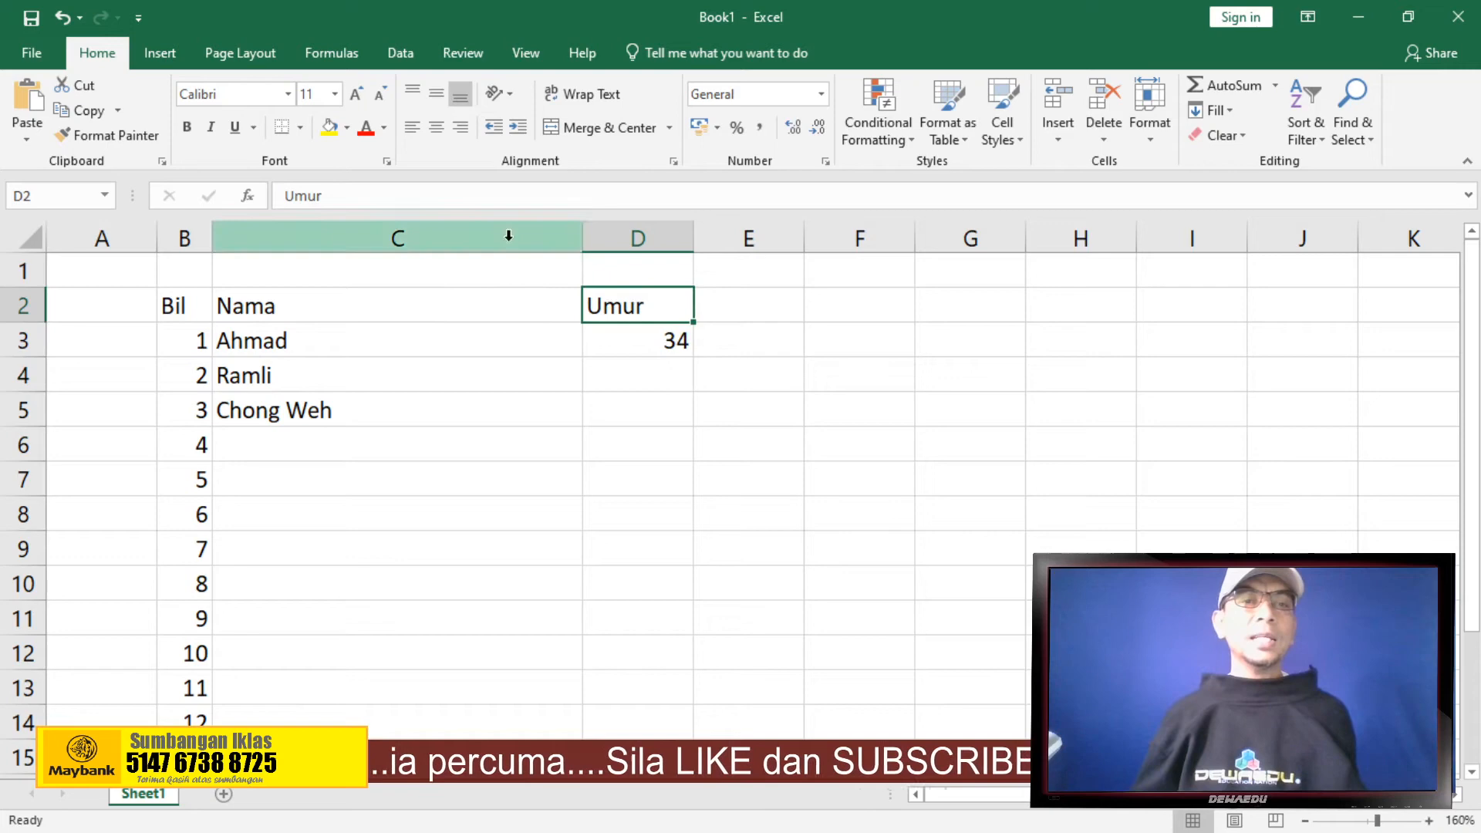
pyautogui.click(439, 203)
pyautogui.write('(')
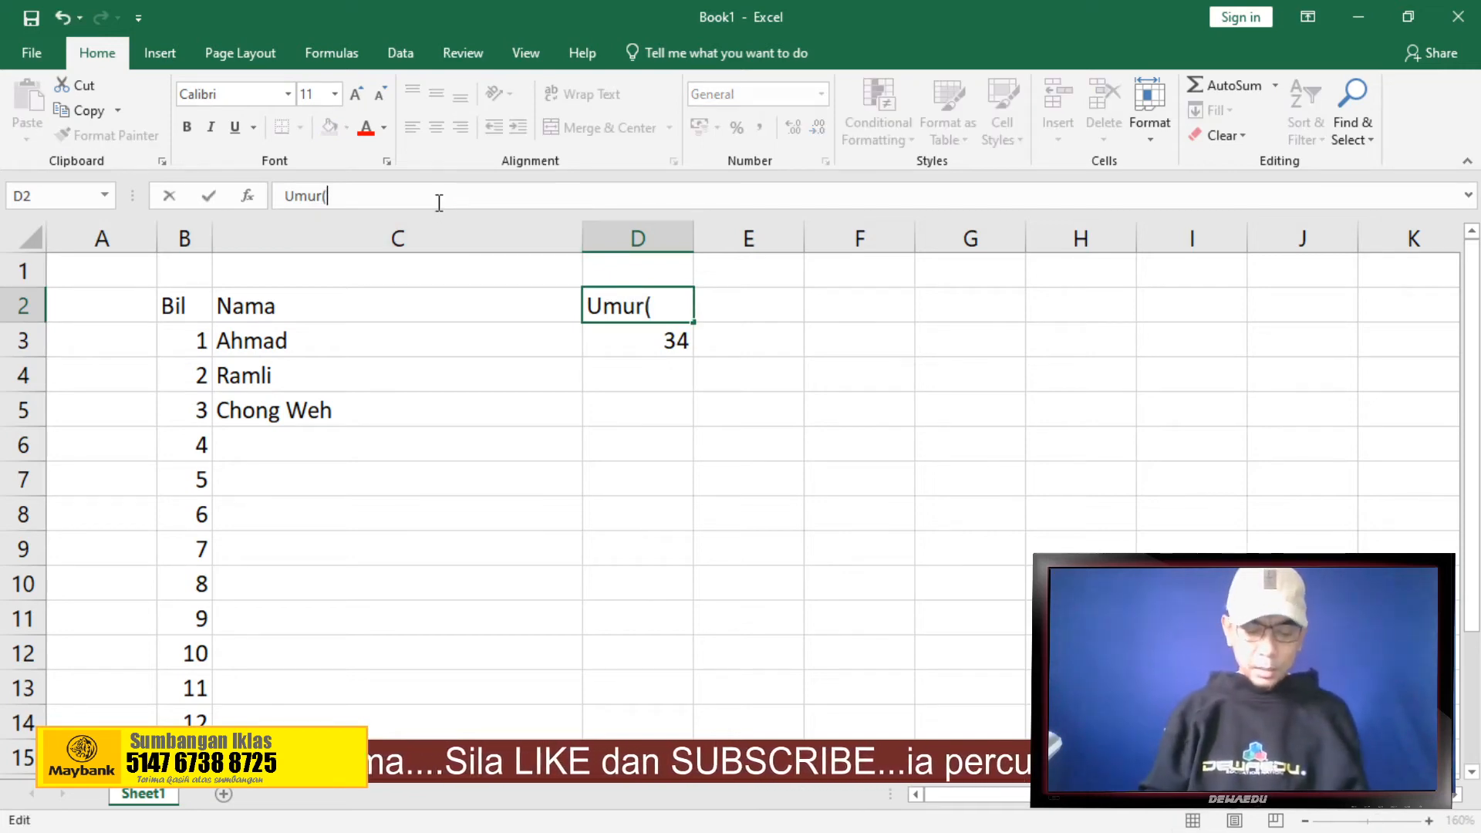
pyautogui.write('Tahun')
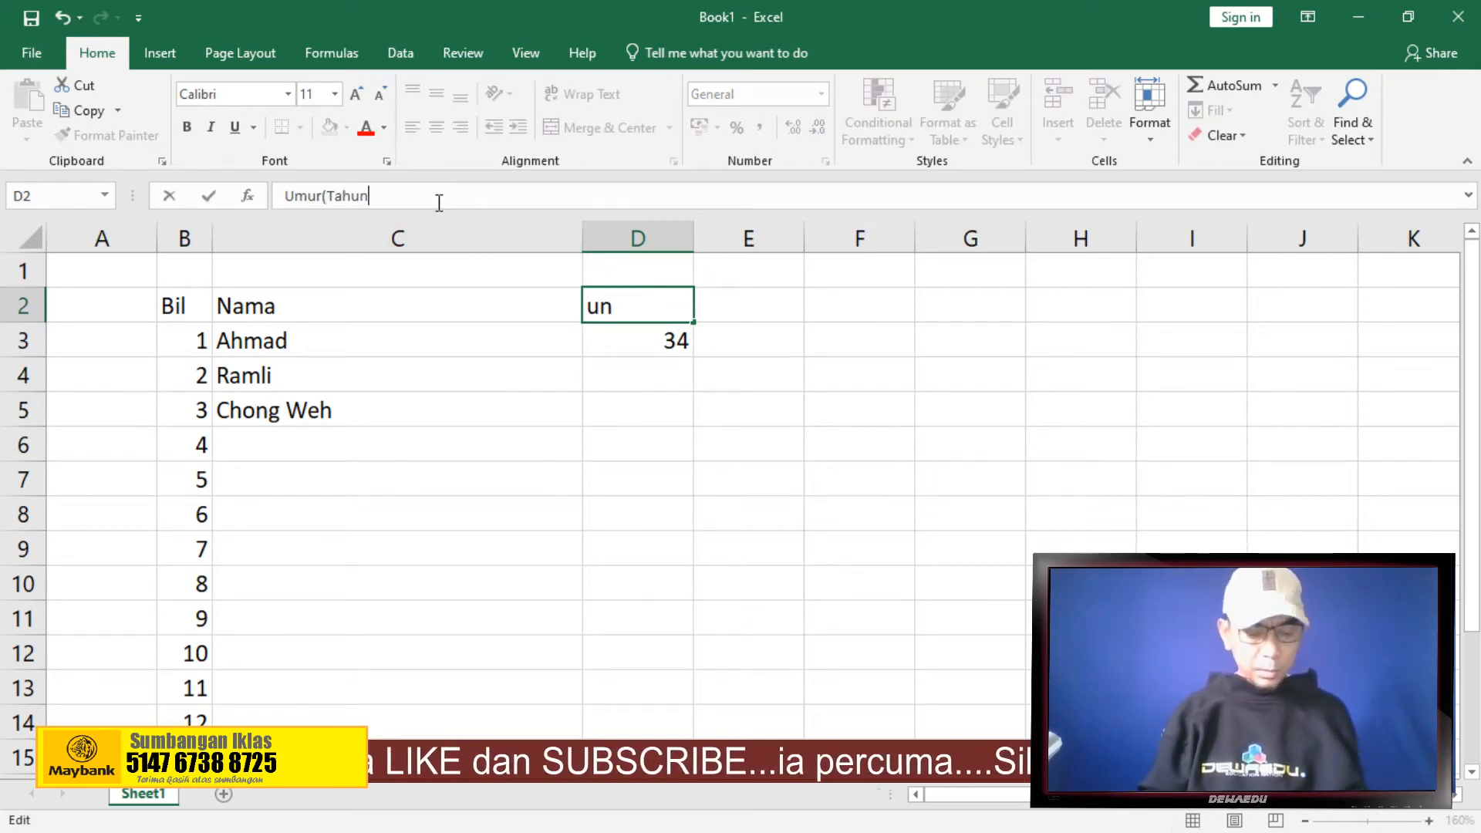
pyautogui.write(')')
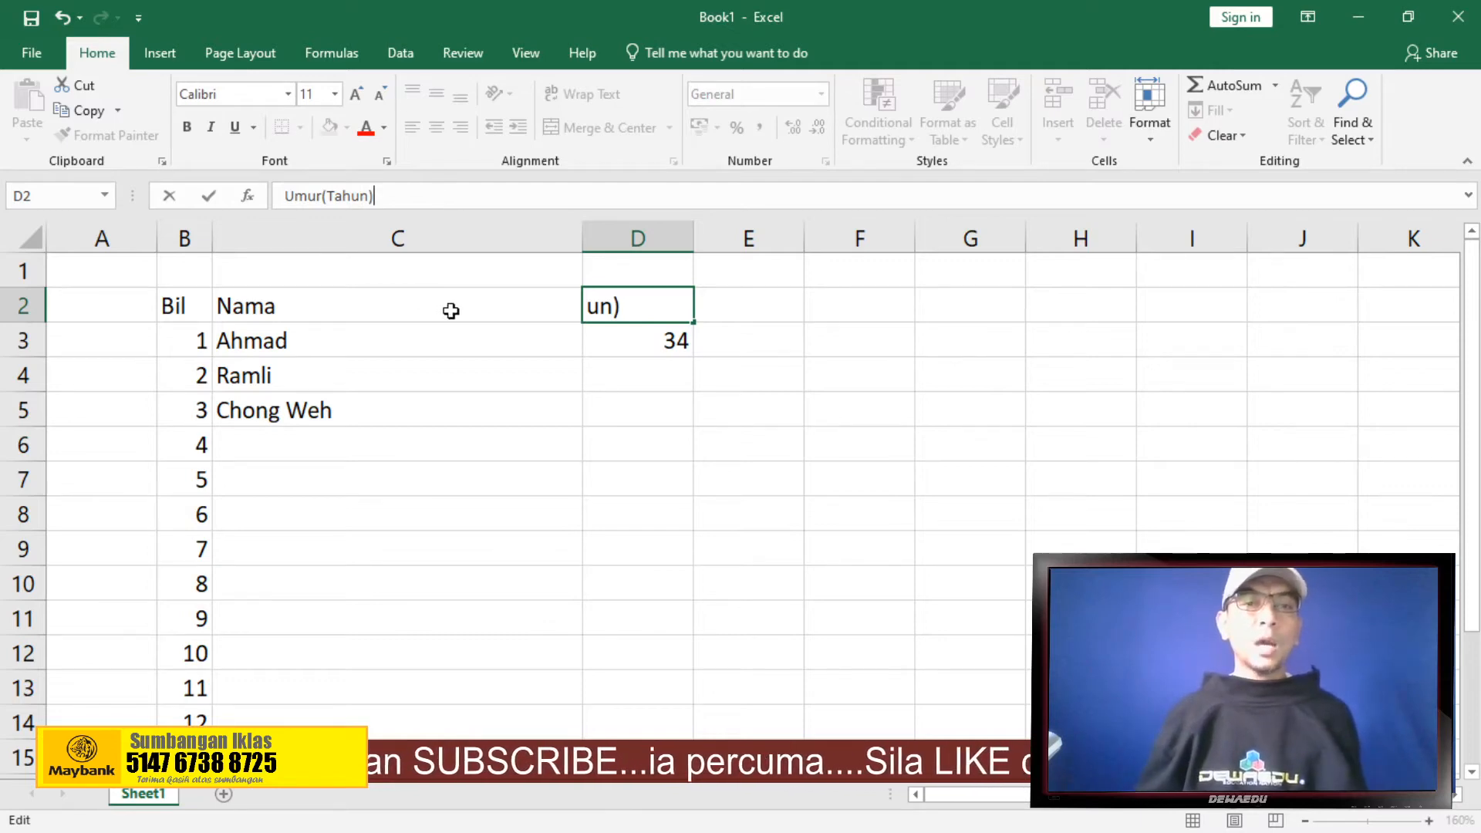
pyautogui.click(592, 361)
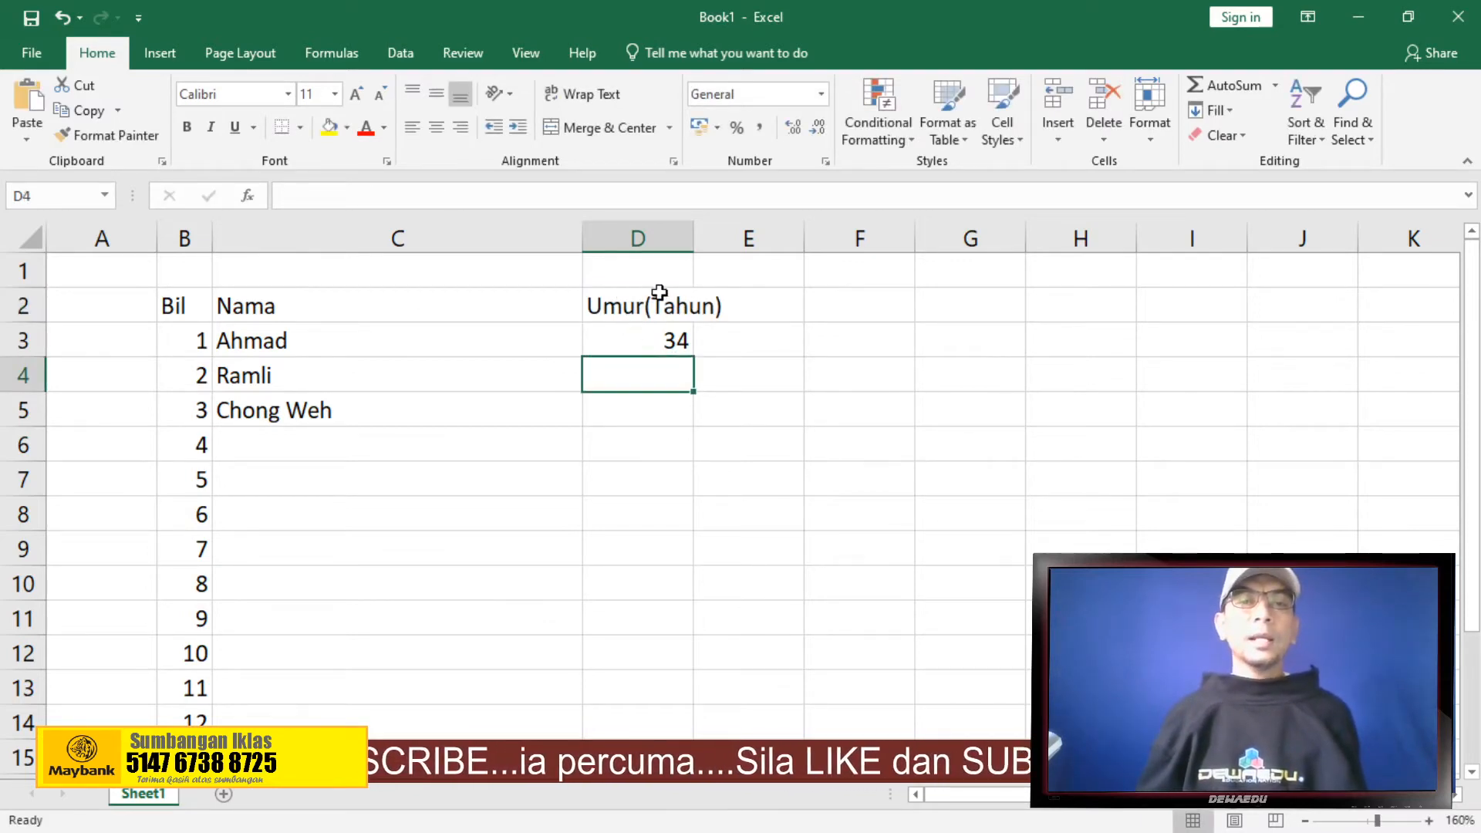
# Widen column D so the Umur(Tahun) header fits inside its own cell
pyautogui.click(658, 293)
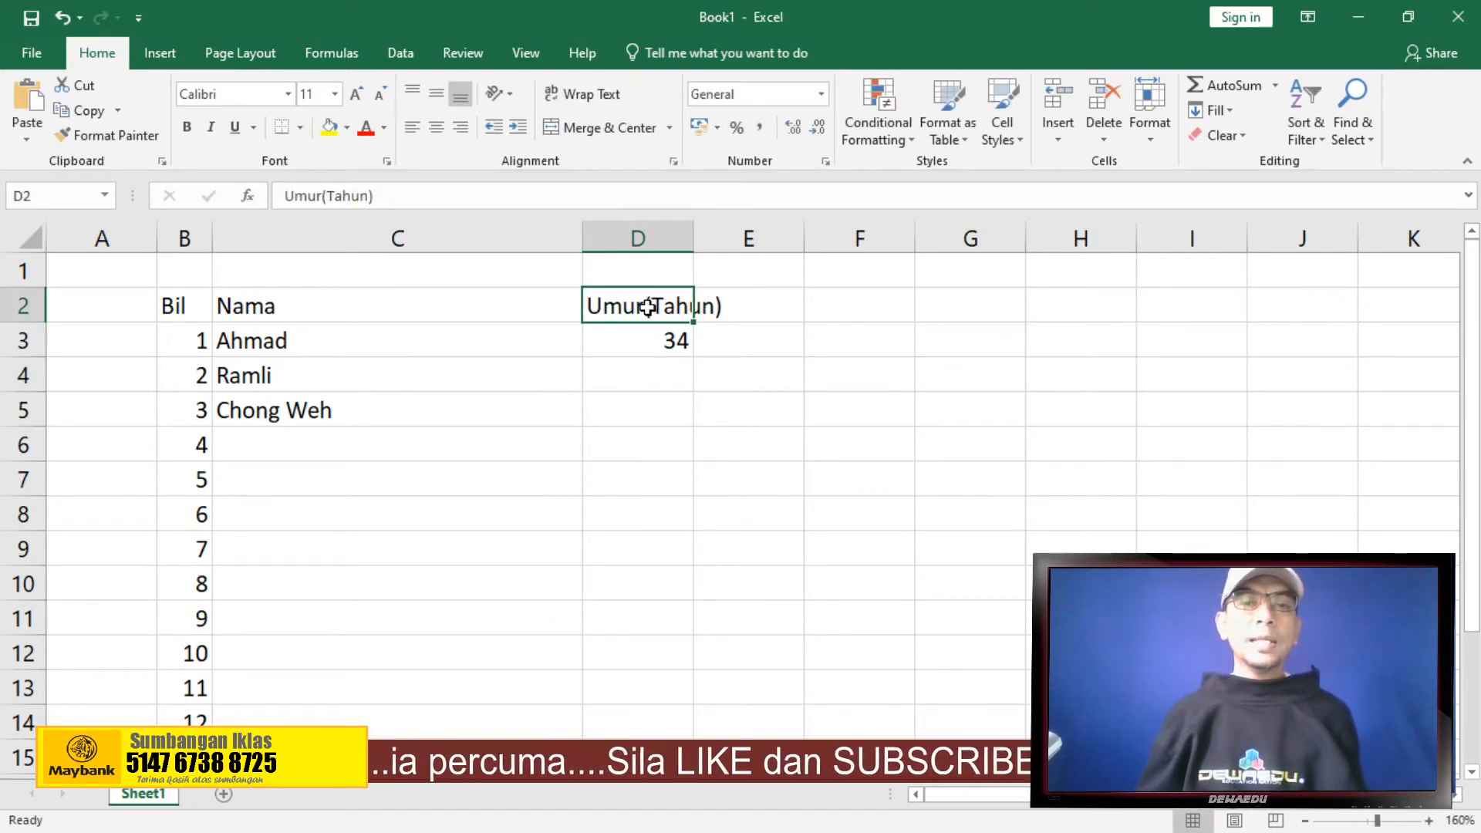
pyautogui.click(717, 304)
pyautogui.click(628, 303)
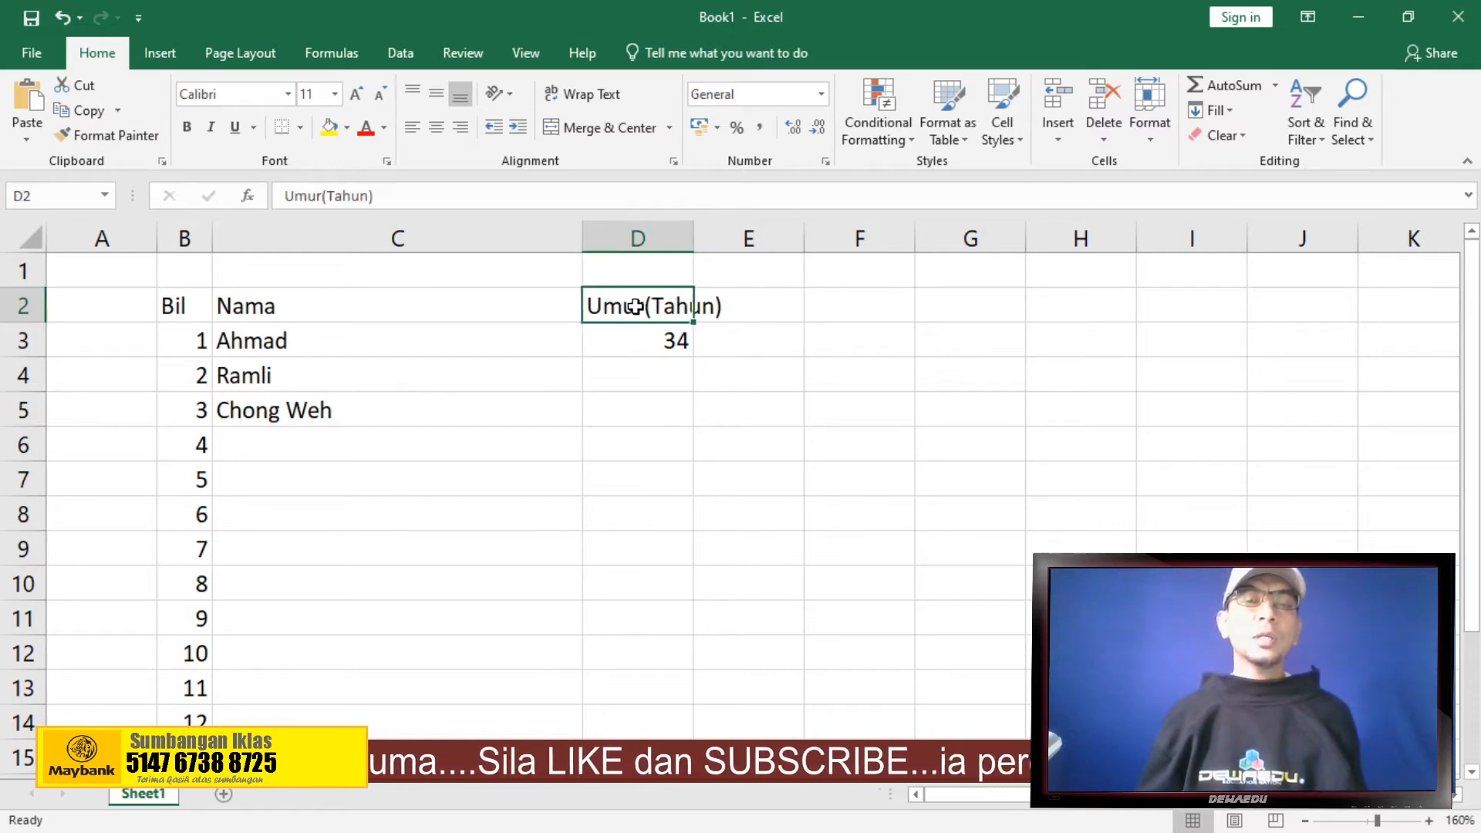
pyautogui.moveTo(693, 235); pyautogui.dragTo(731, 236)
pyautogui.click(679, 400)
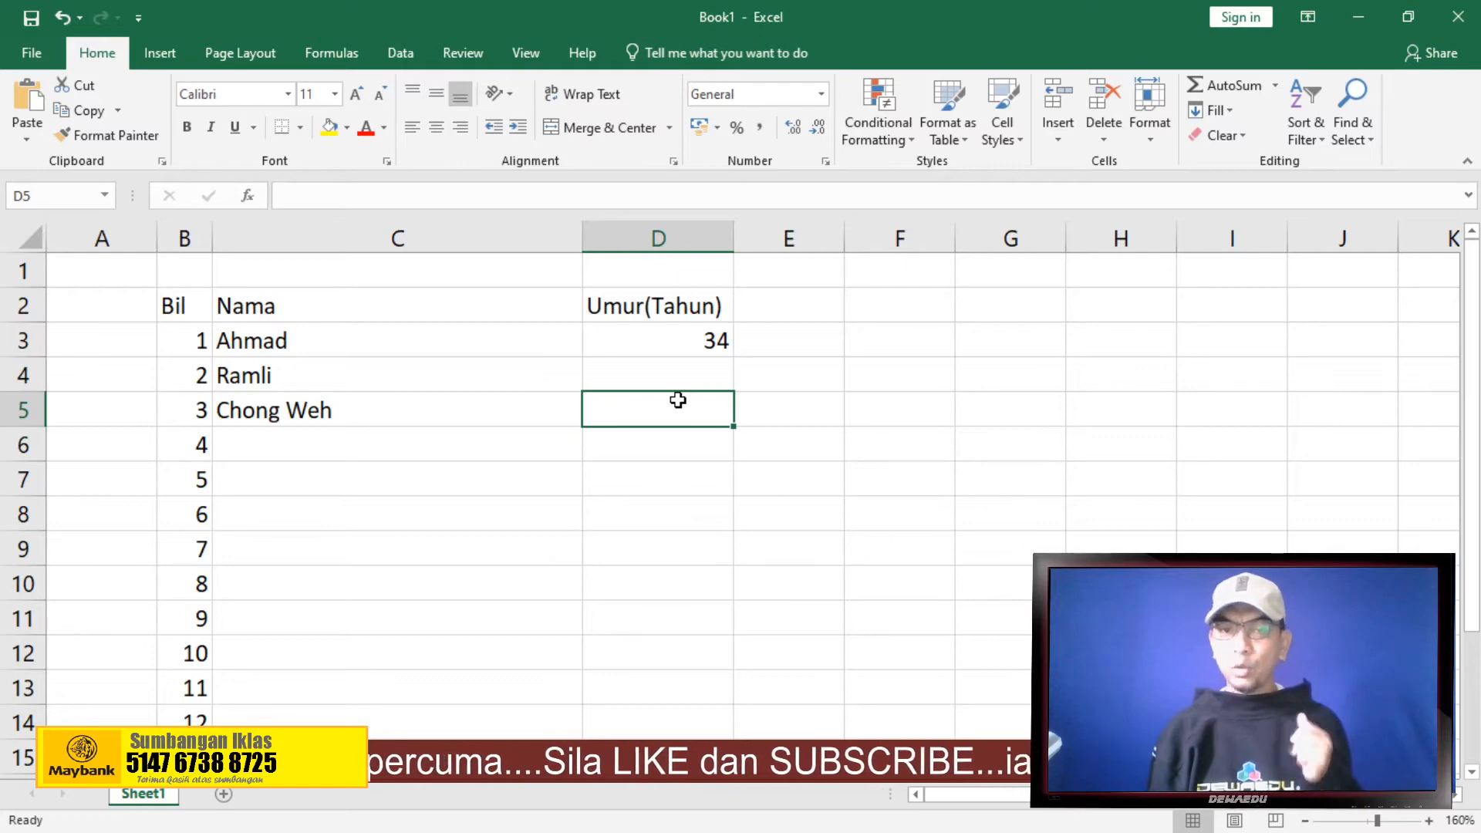
# Enter the ages 24, 65, 76, 12 and 34 in cells D4 to D8
pyautogui.click(704, 381)
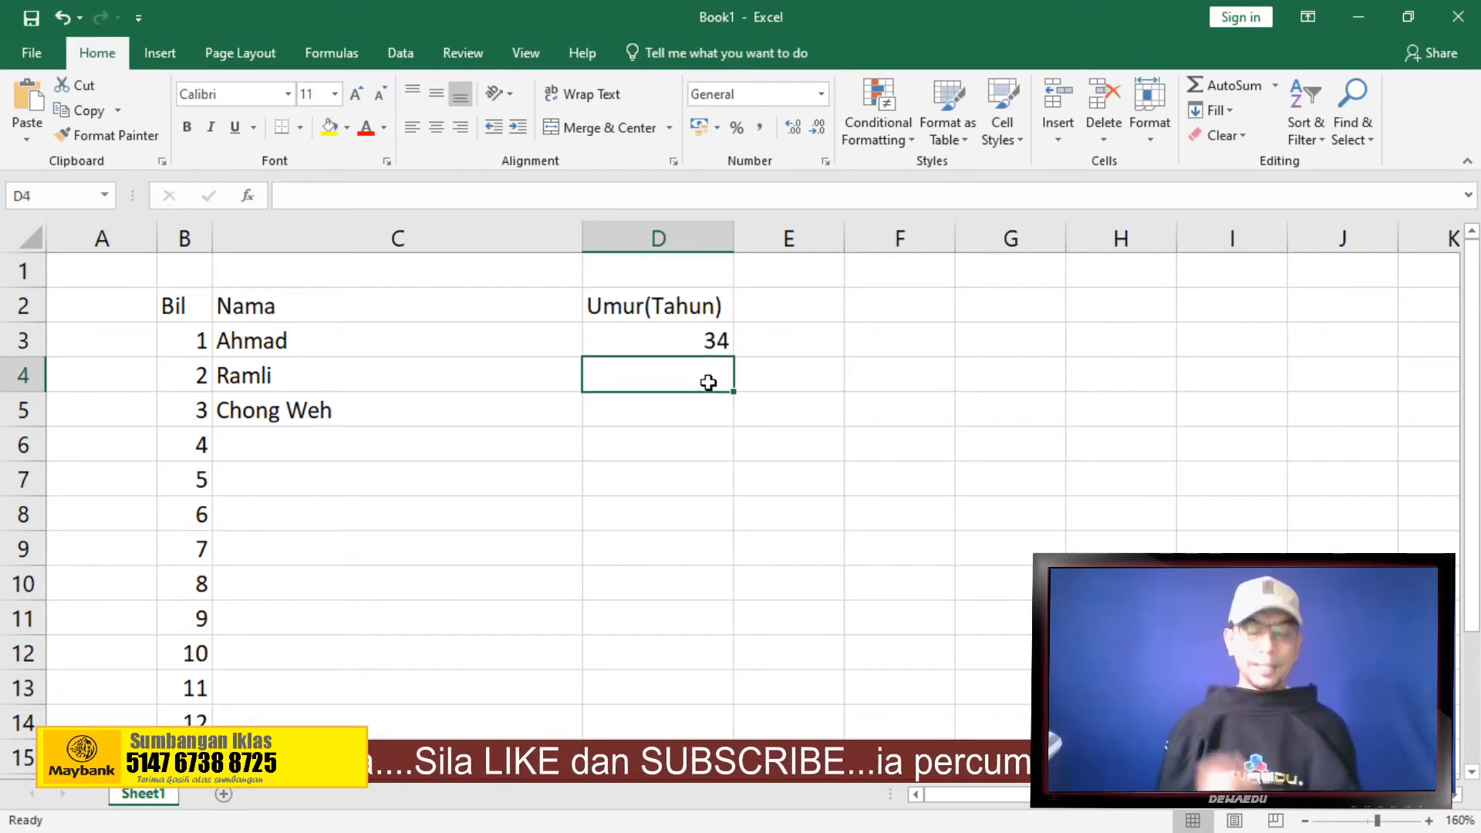
pyautogui.write('24')
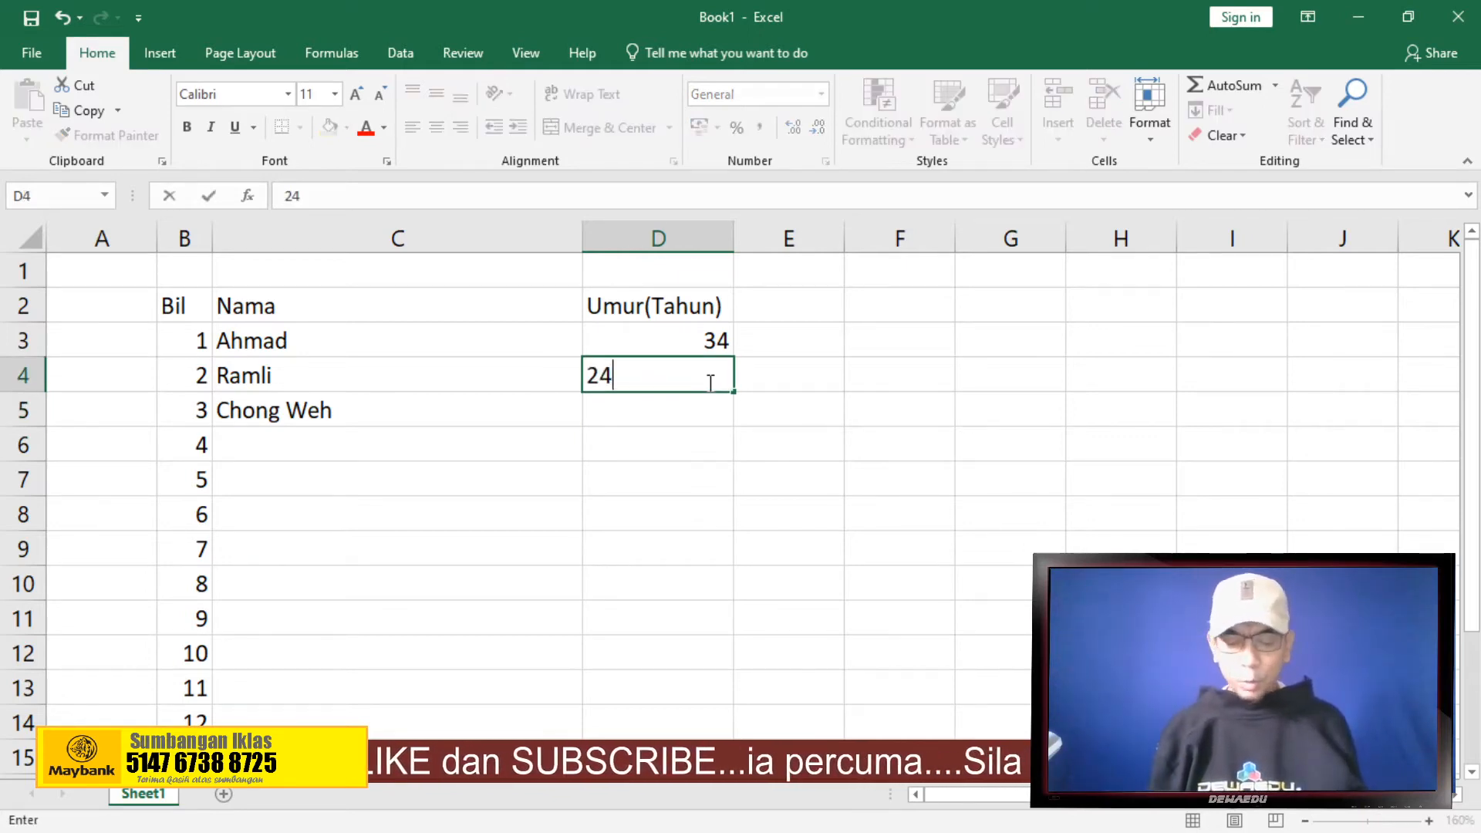
pyautogui.press('Return')
pyautogui.write('65')
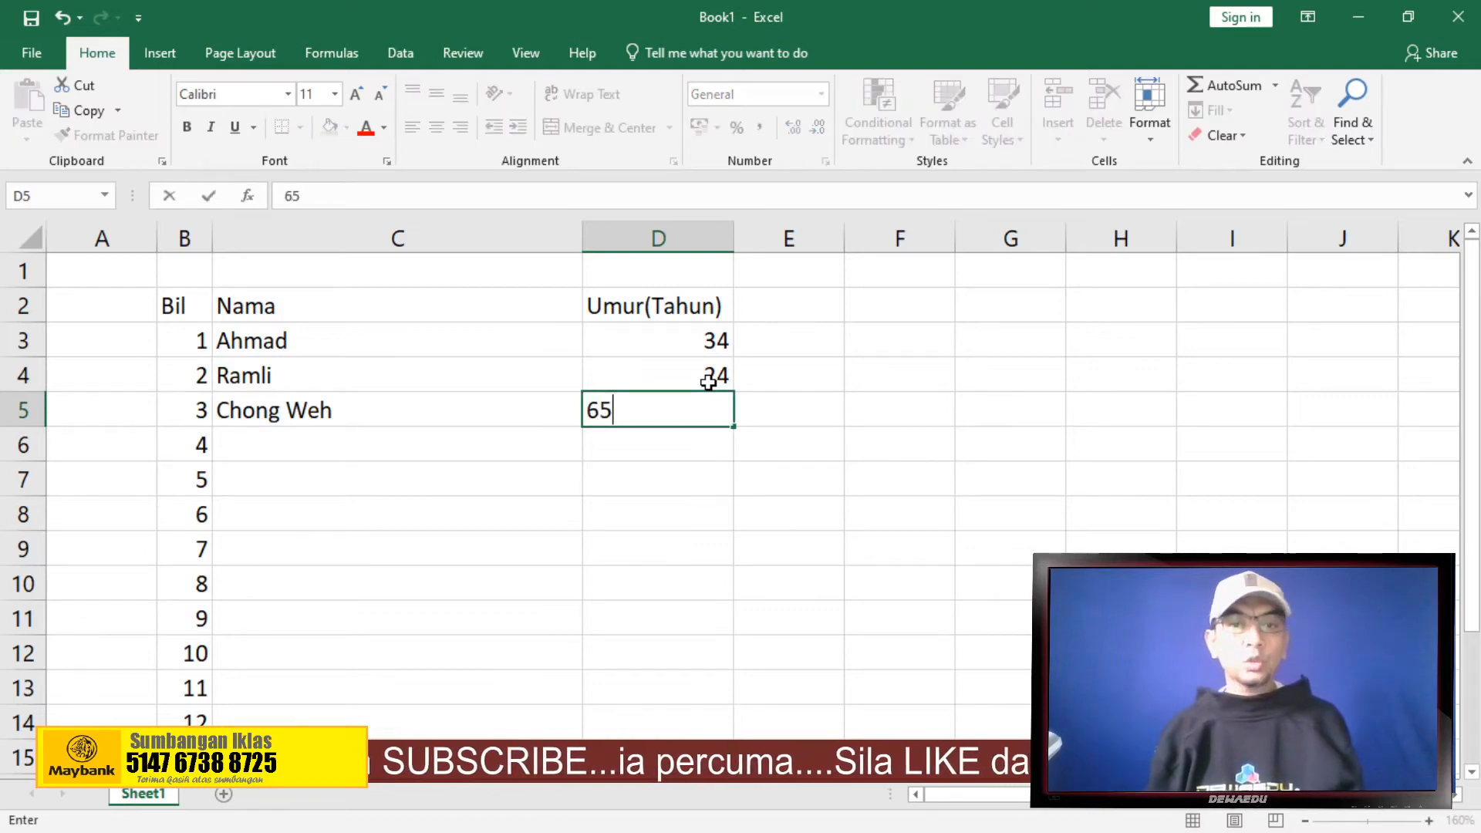
pyautogui.press('Return')
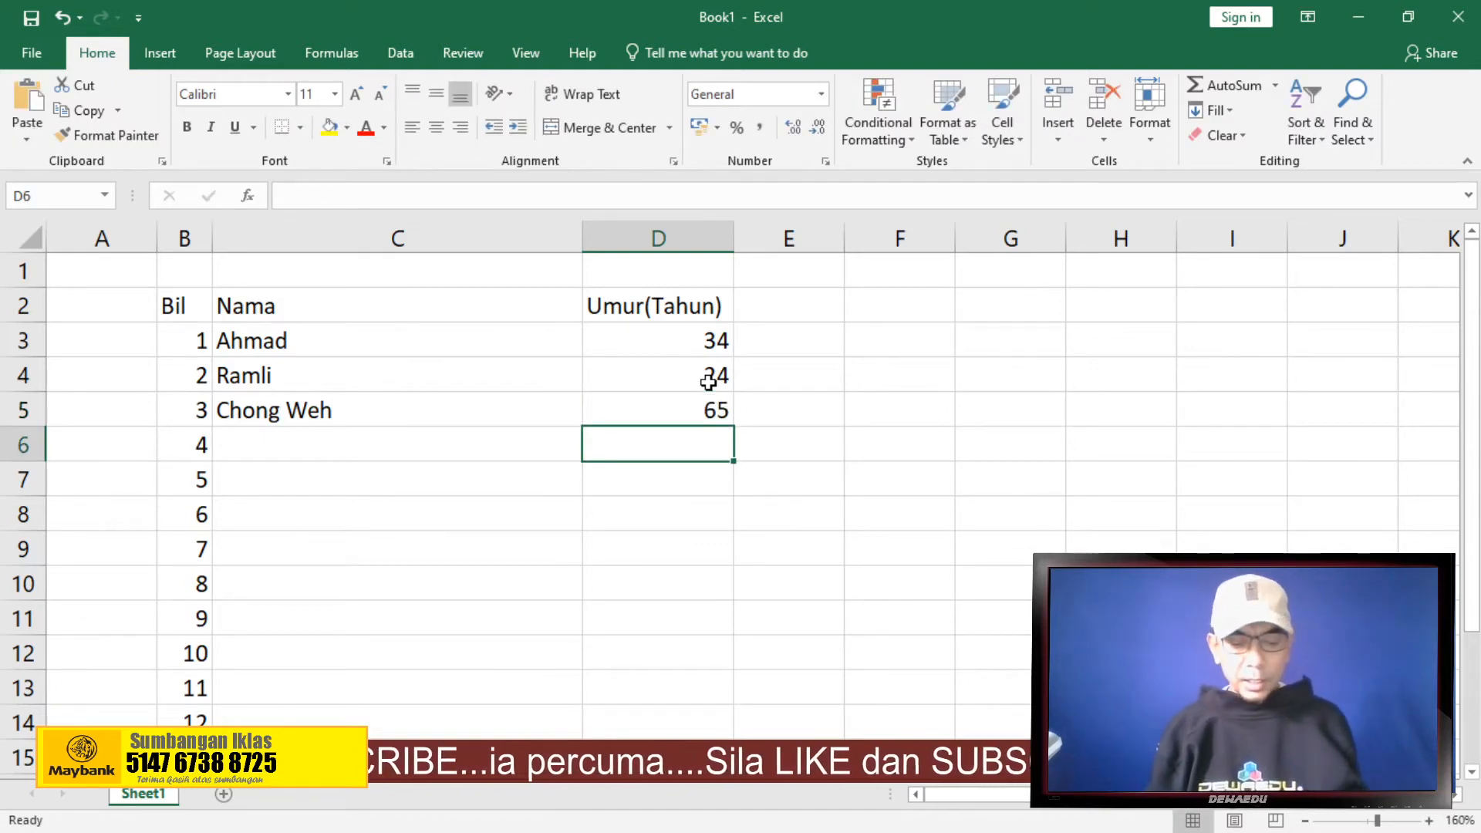
pyautogui.write('76')
pyautogui.press('Return')
pyautogui.write('12')
pyautogui.press('Return')
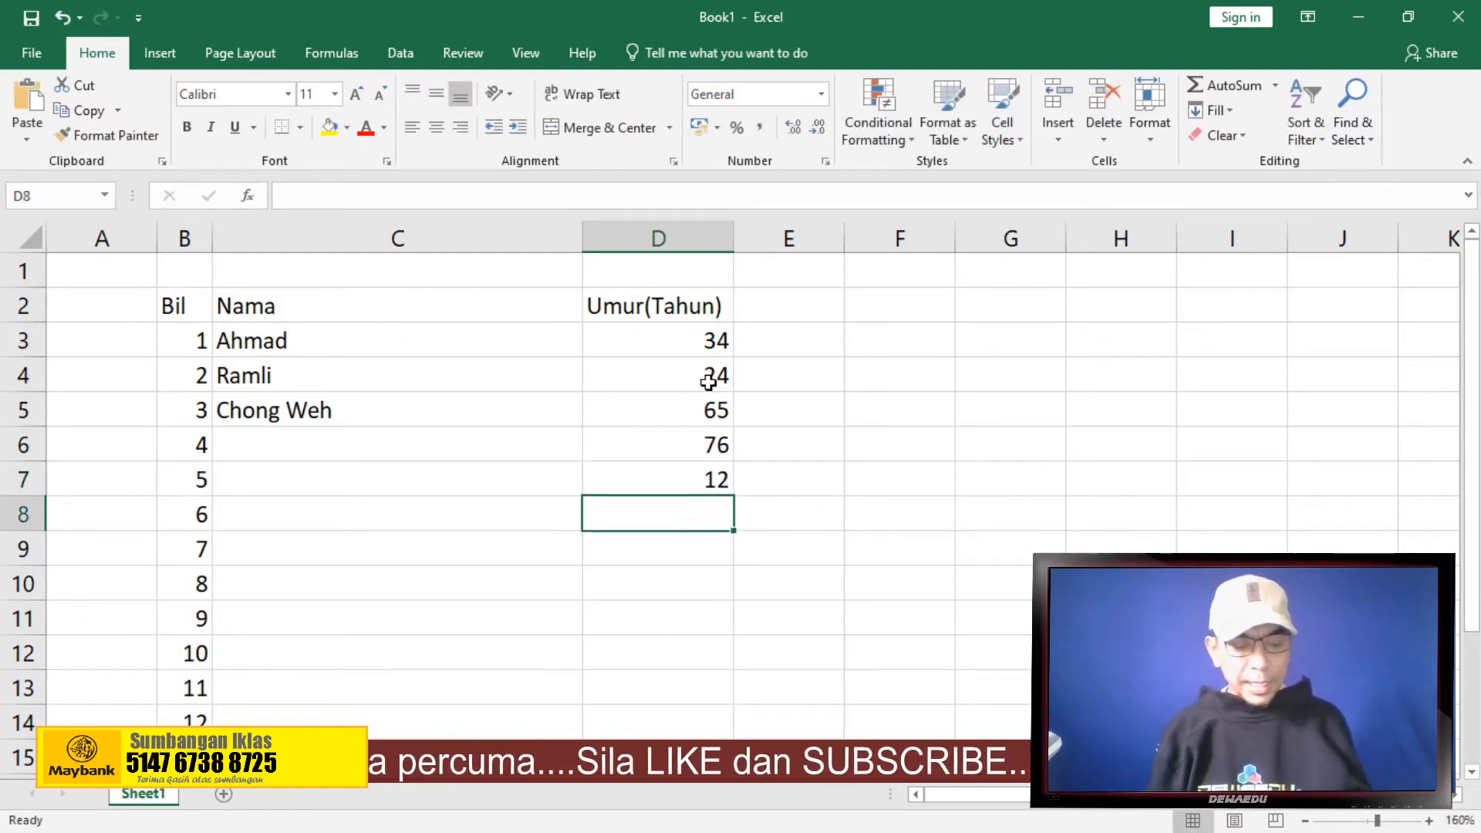
pyautogui.write('34')
pyautogui.press('Return')
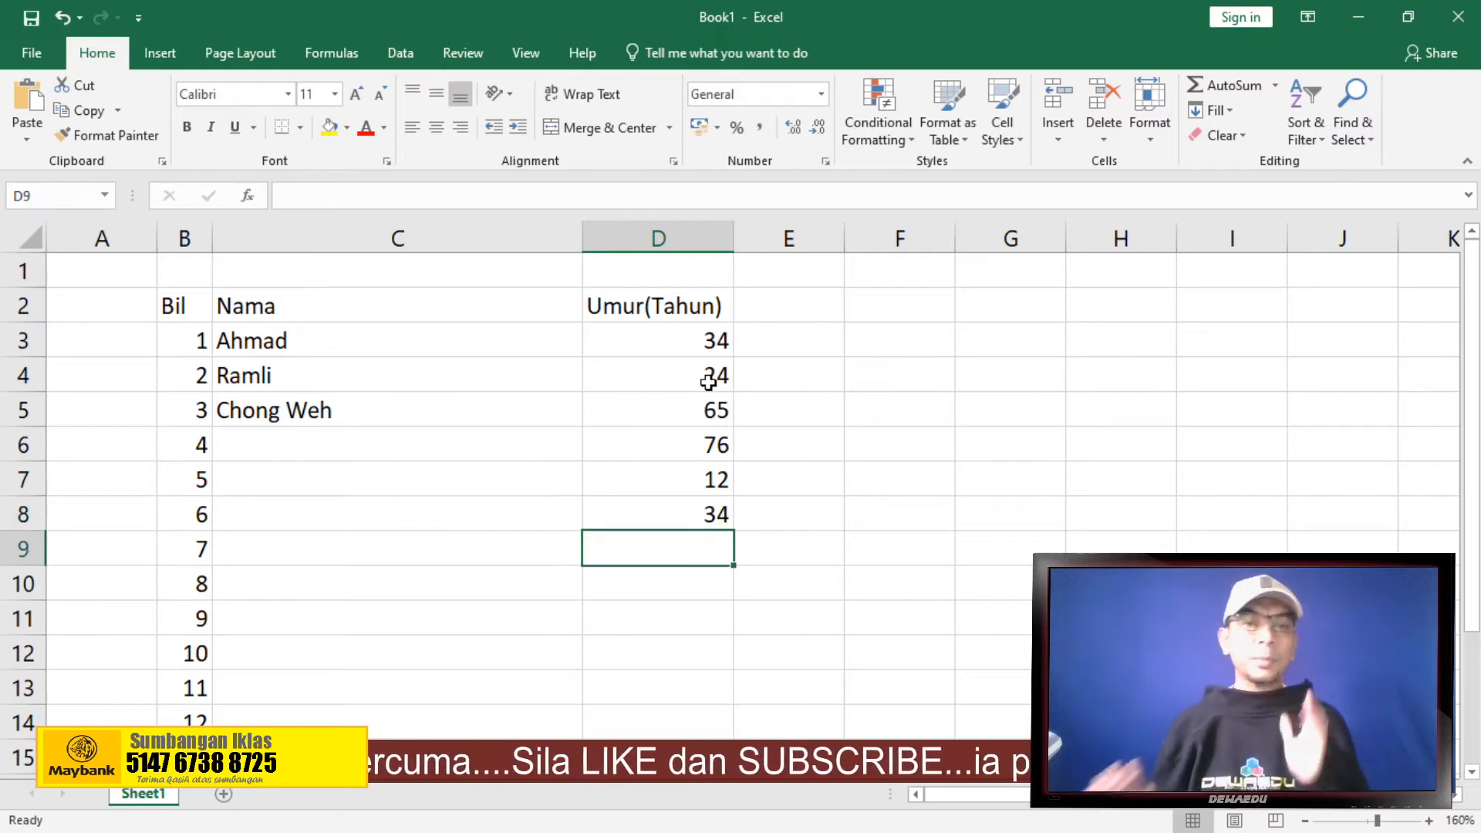
# Copy the name in cell C5 down through C8 with AutoFill
pyautogui.click(409, 421)
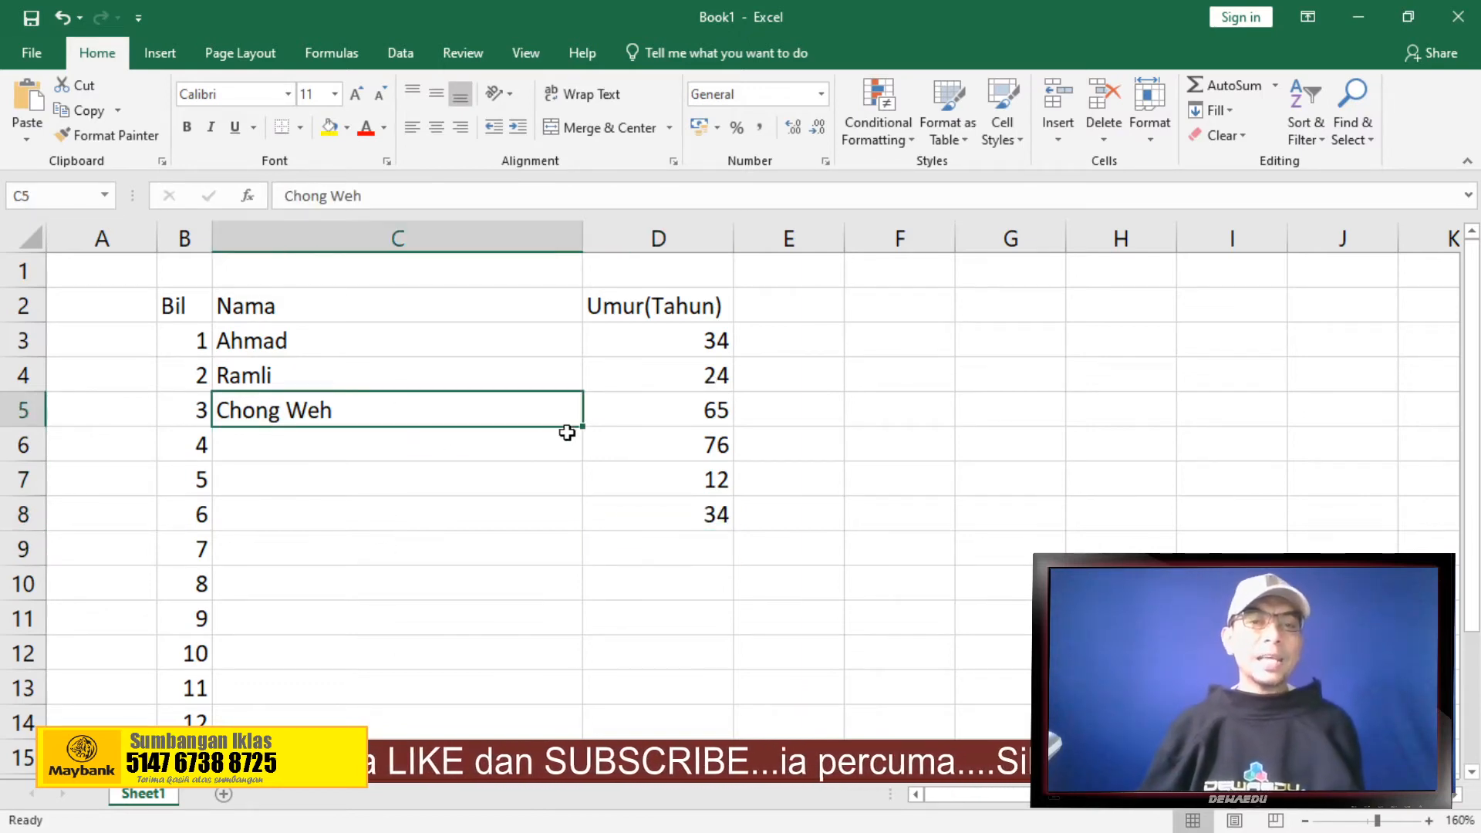
pyautogui.moveTo(586, 428); pyautogui.dragTo(571, 532)
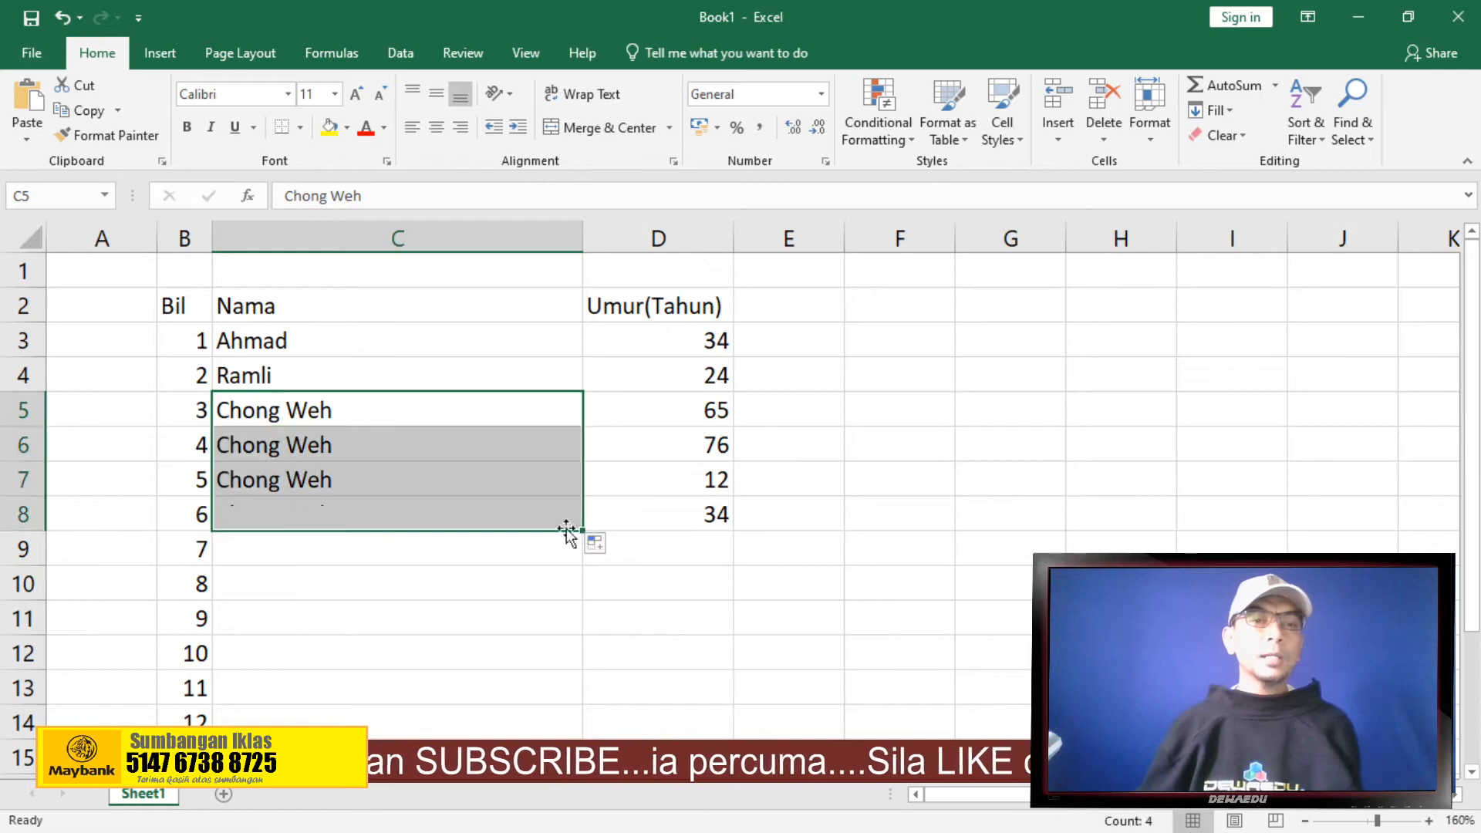
pyautogui.click(438, 569)
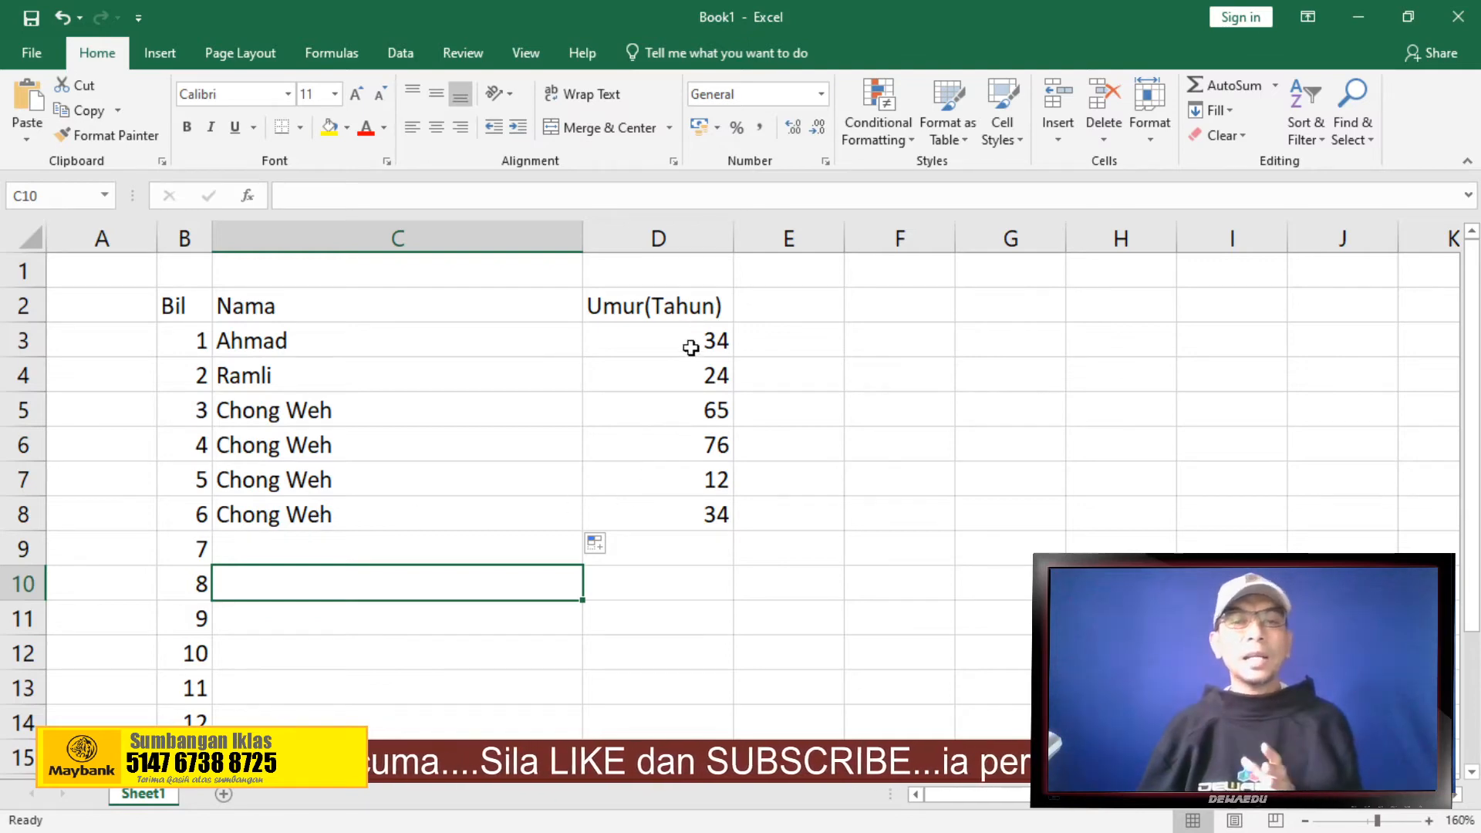
# Go through the age values in cells D3 to D8 one by one
pyautogui.click(678, 549)
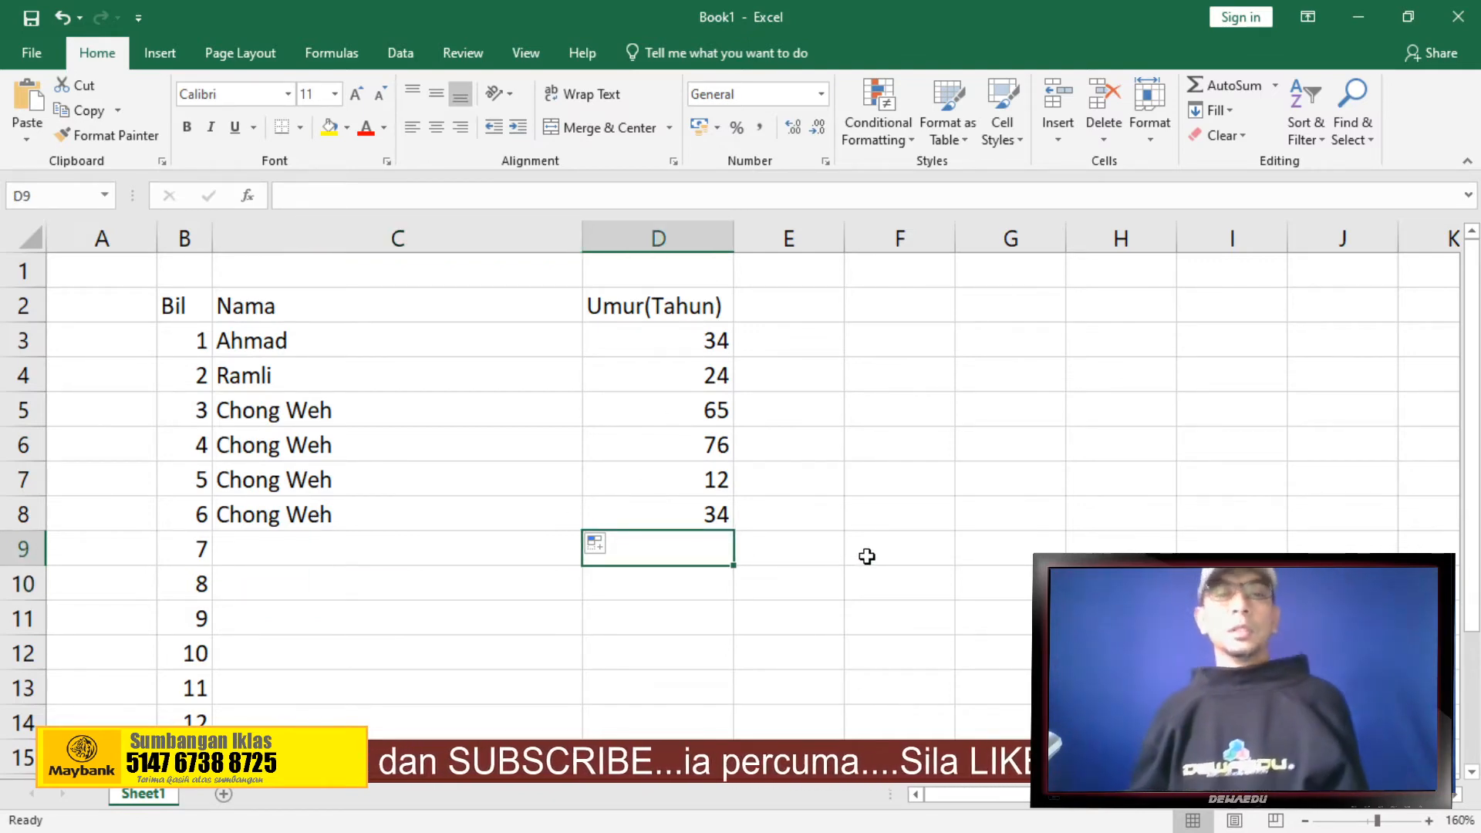
pyautogui.click(631, 344)
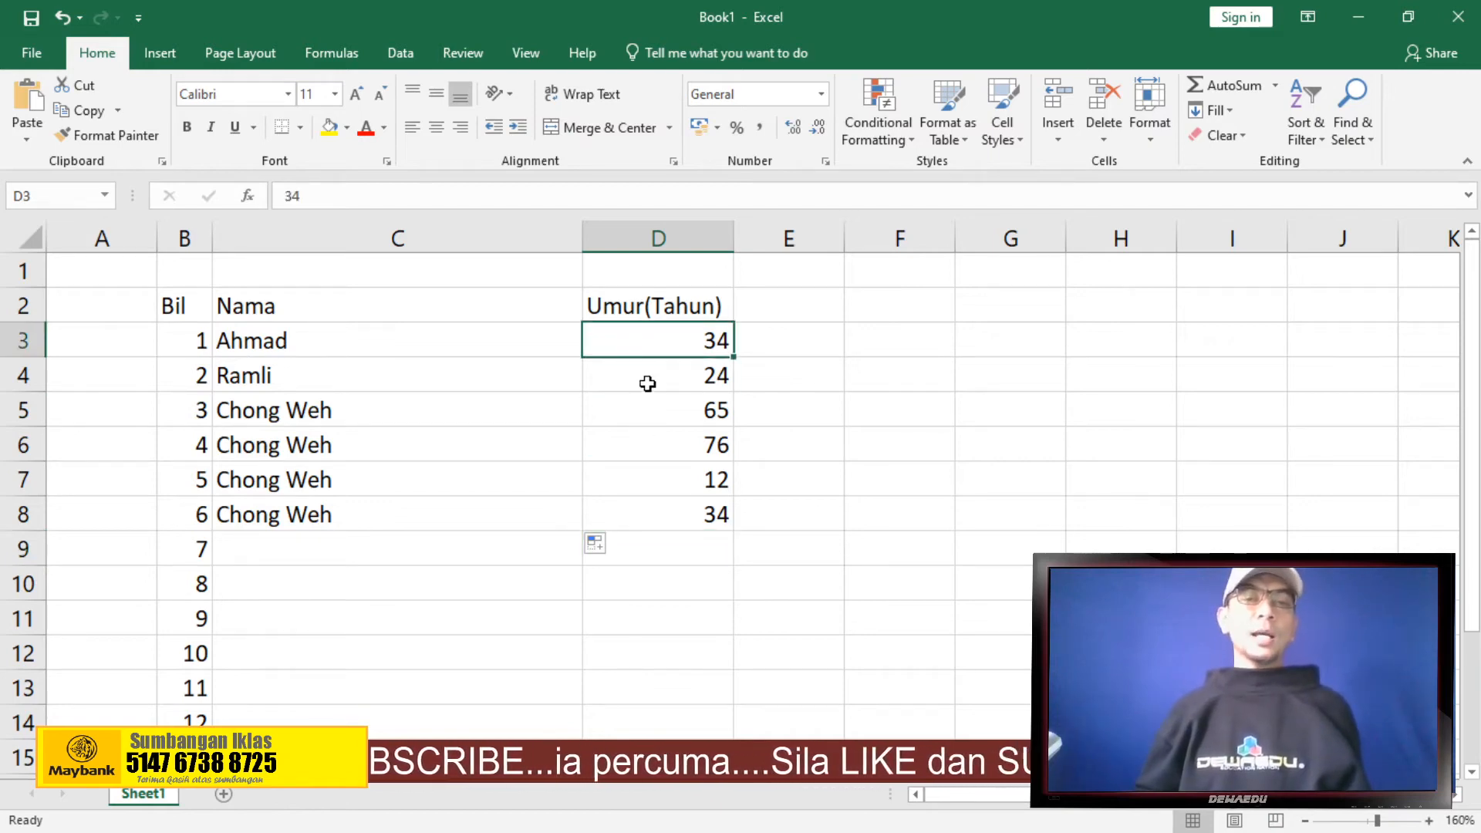
pyautogui.click(649, 375)
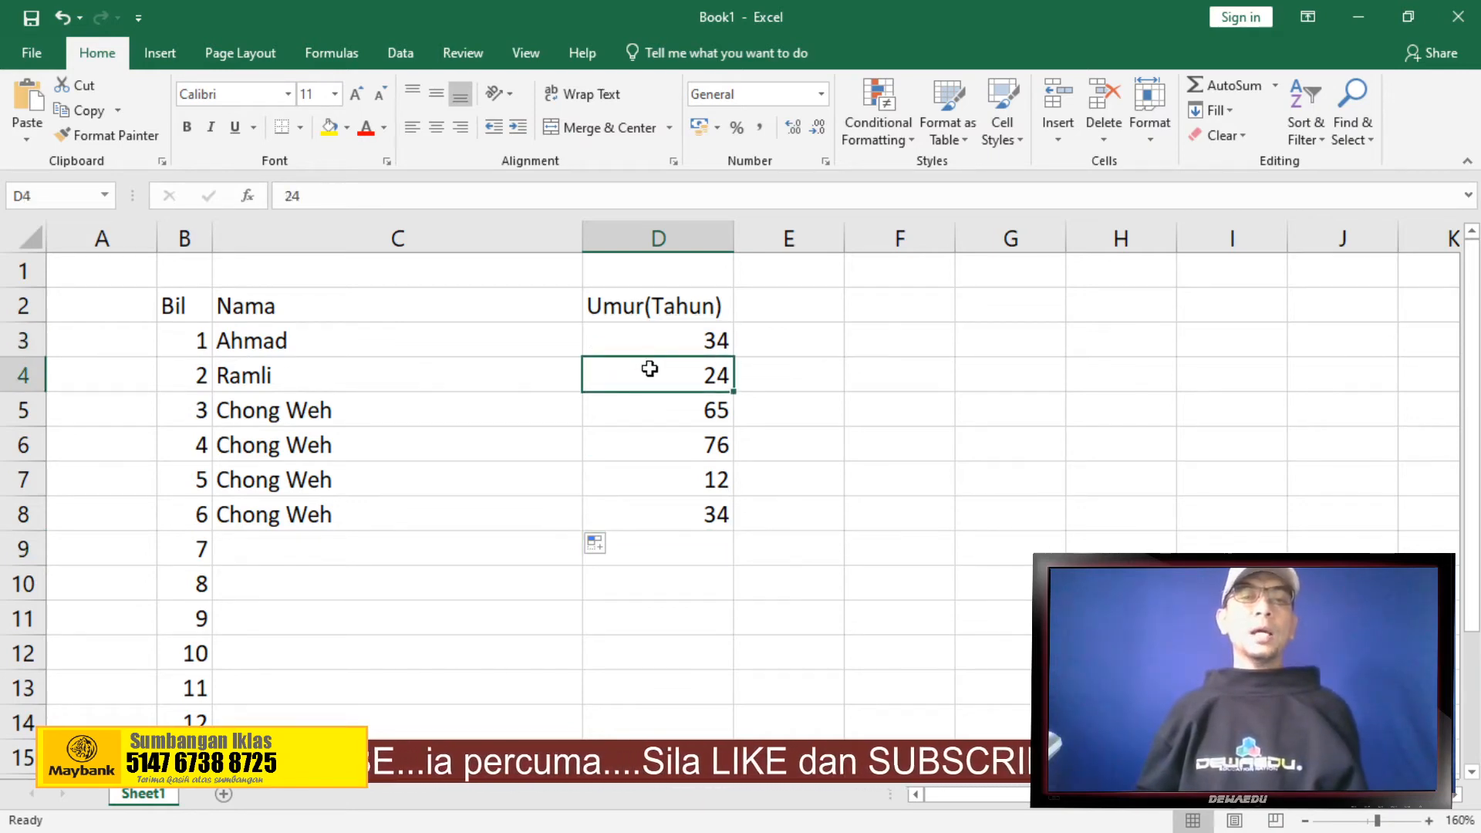
pyautogui.click(659, 408)
pyautogui.click(660, 438)
pyautogui.click(661, 474)
pyautogui.click(668, 512)
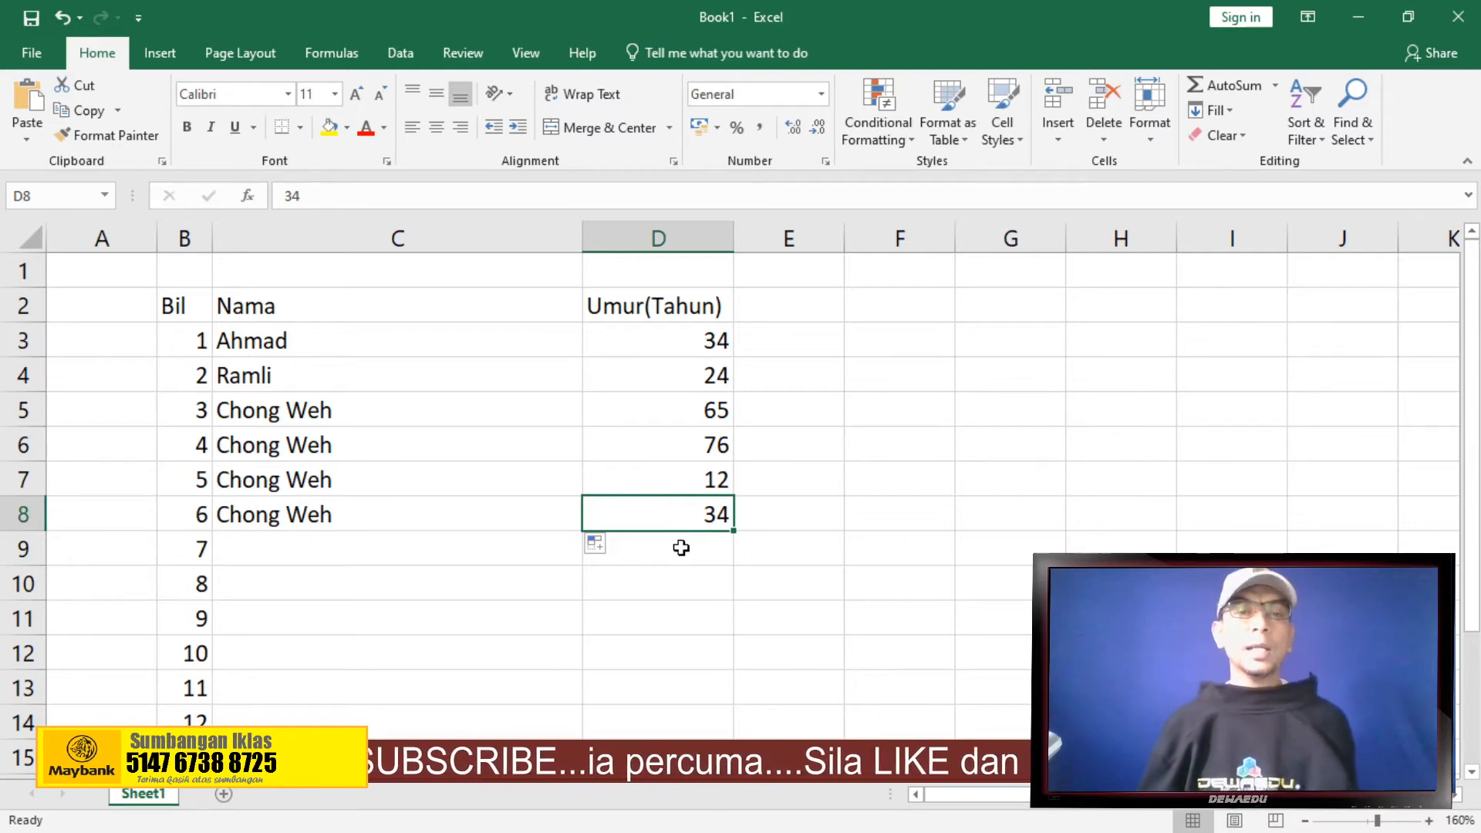
# Clear the contents of rows 9 to 16, removing the surplus Bil numbers below the last name
pyautogui.moveTo(23, 548); pyautogui.dragTo(67, 661)
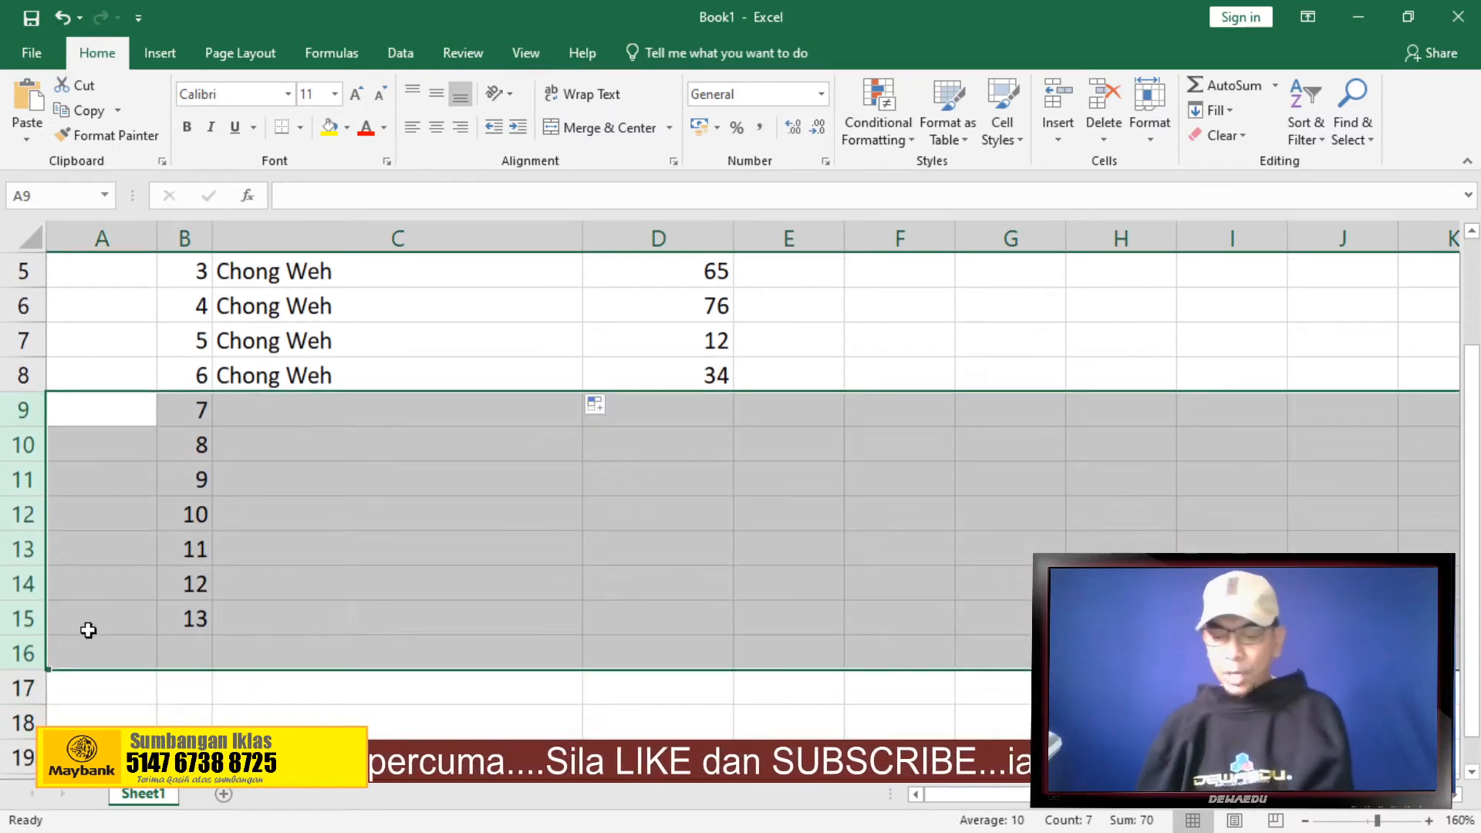
pyautogui.press('Delete')
pyautogui.click(676, 617)
pyautogui.scroll(2, 677, 615)
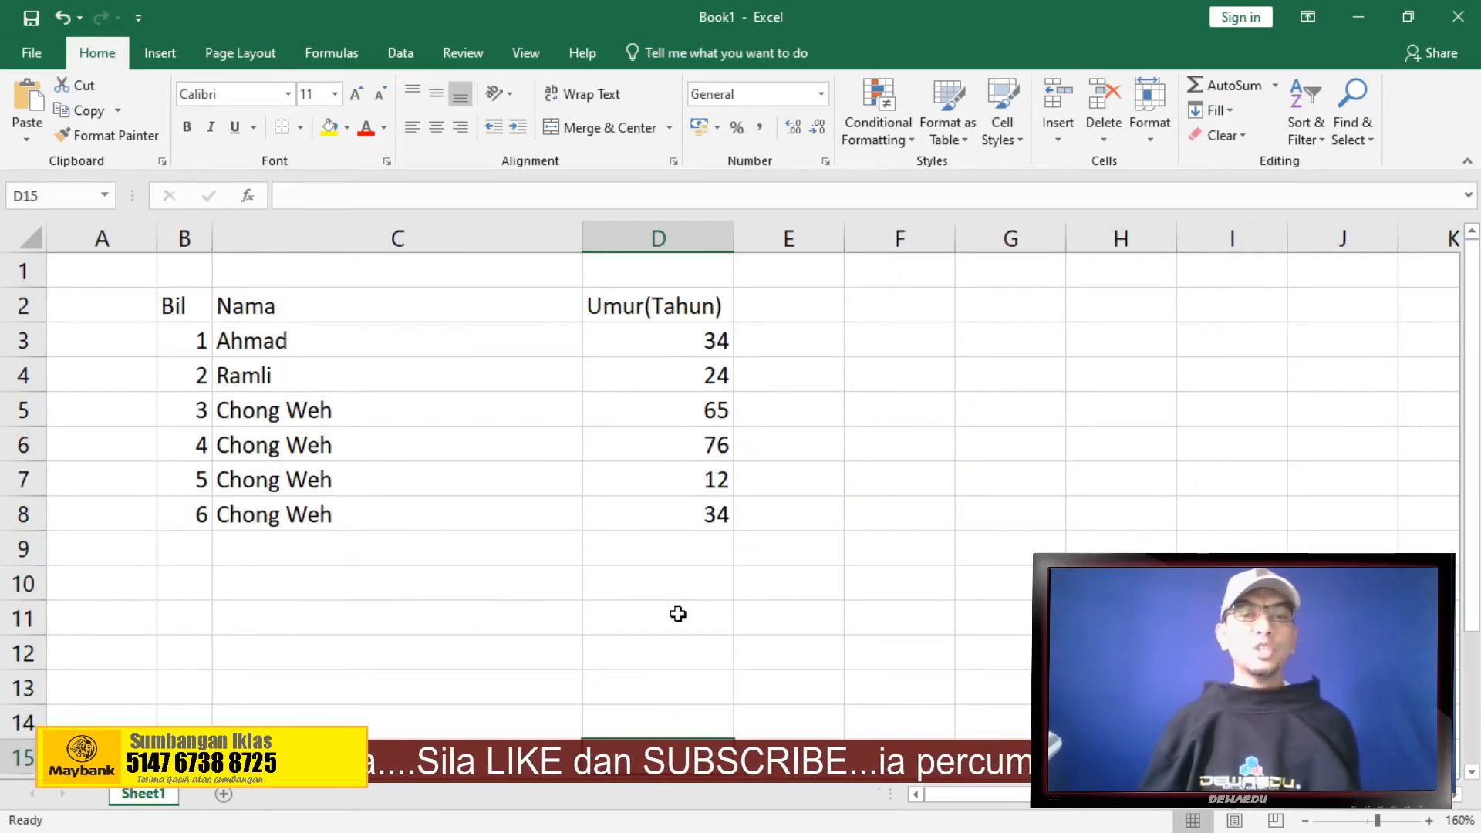
# Enter the label "Jumlah" in cell C9 below the names
pyautogui.click(498, 544)
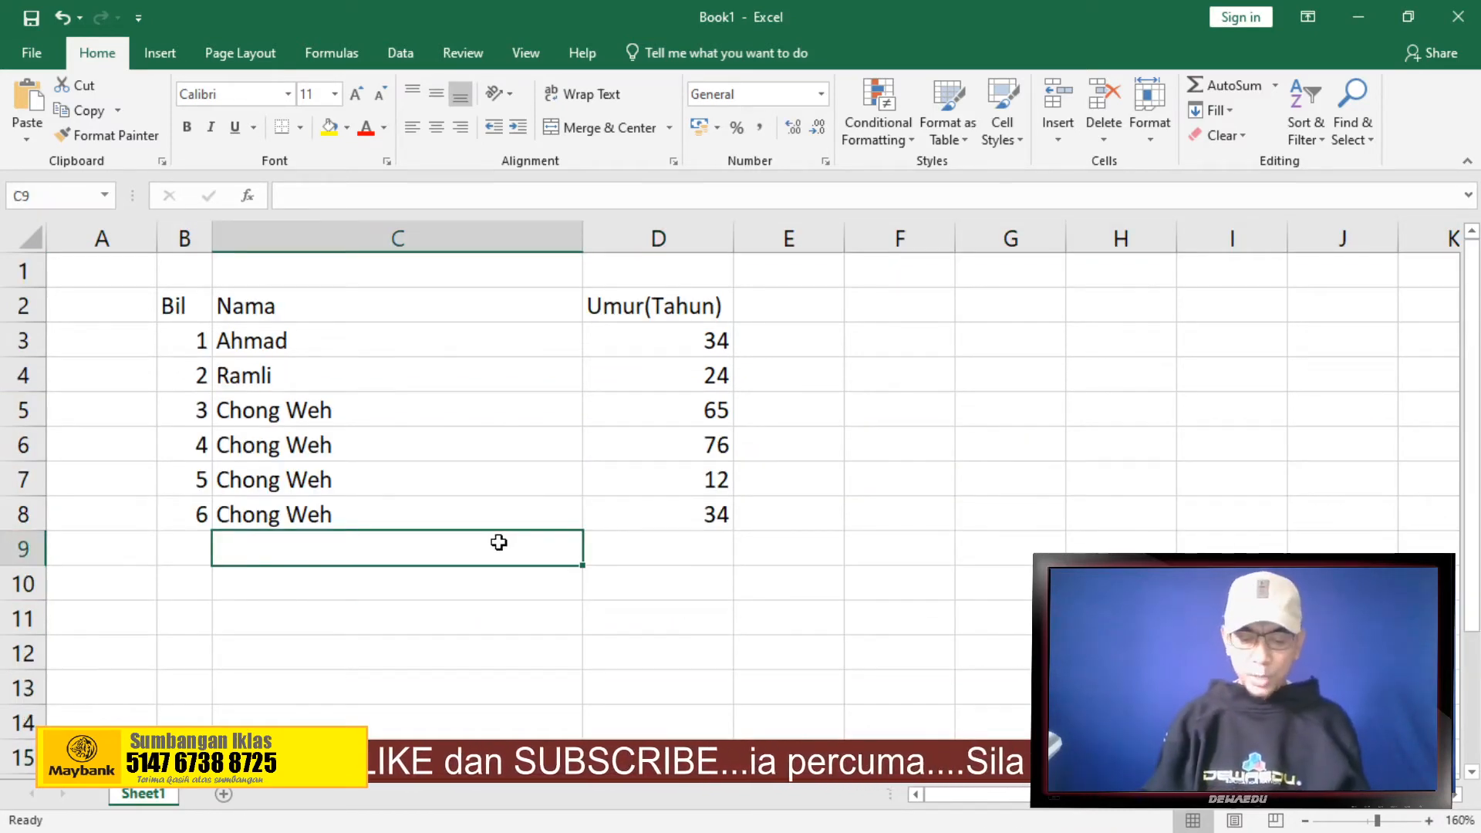
pyautogui.write('Jumlah')
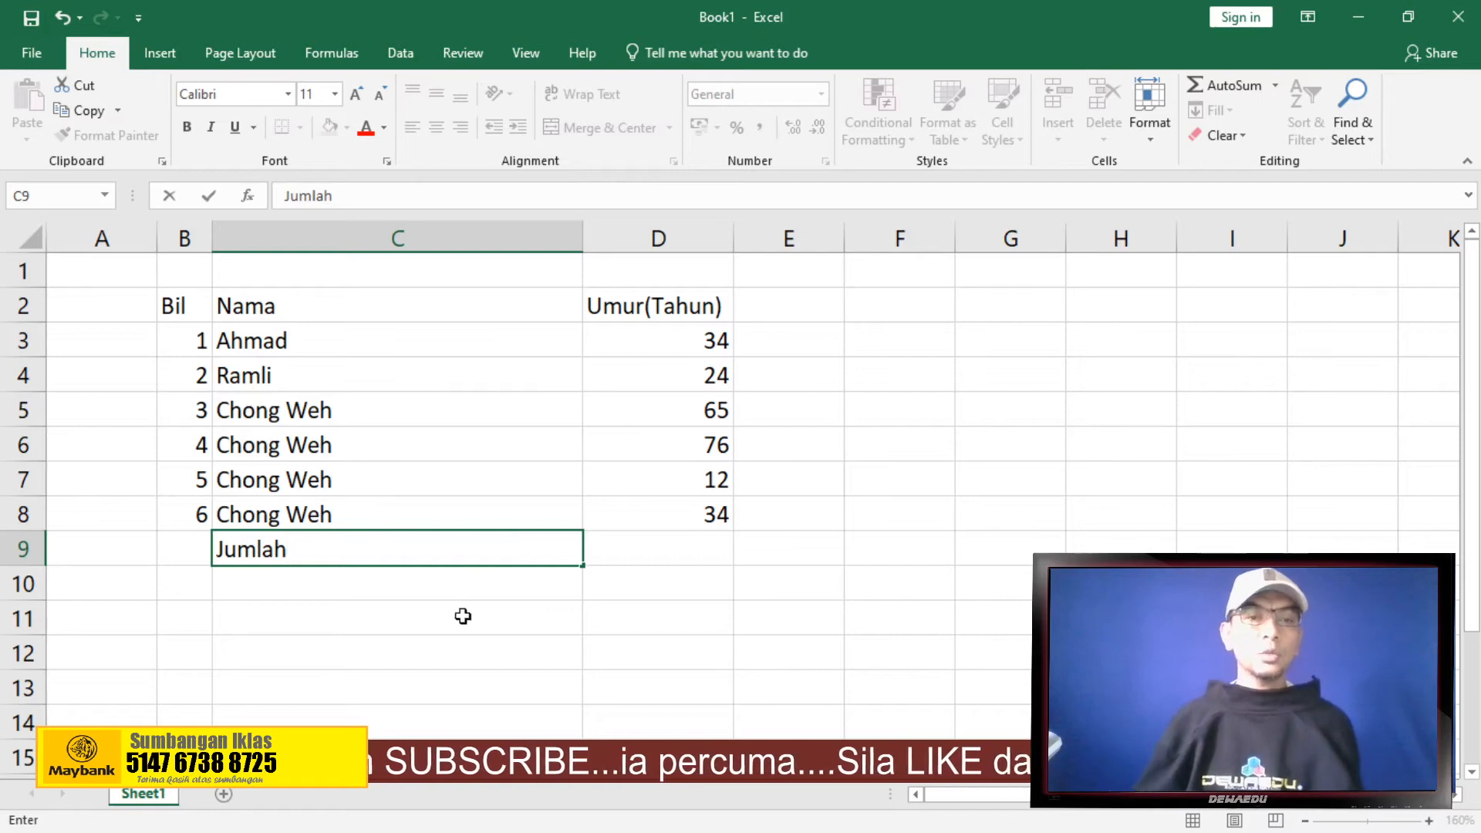
pyautogui.click(463, 615)
# Right-align and bold the Jumlah label in C9, and select cell D9 beside it
pyautogui.click(476, 540)
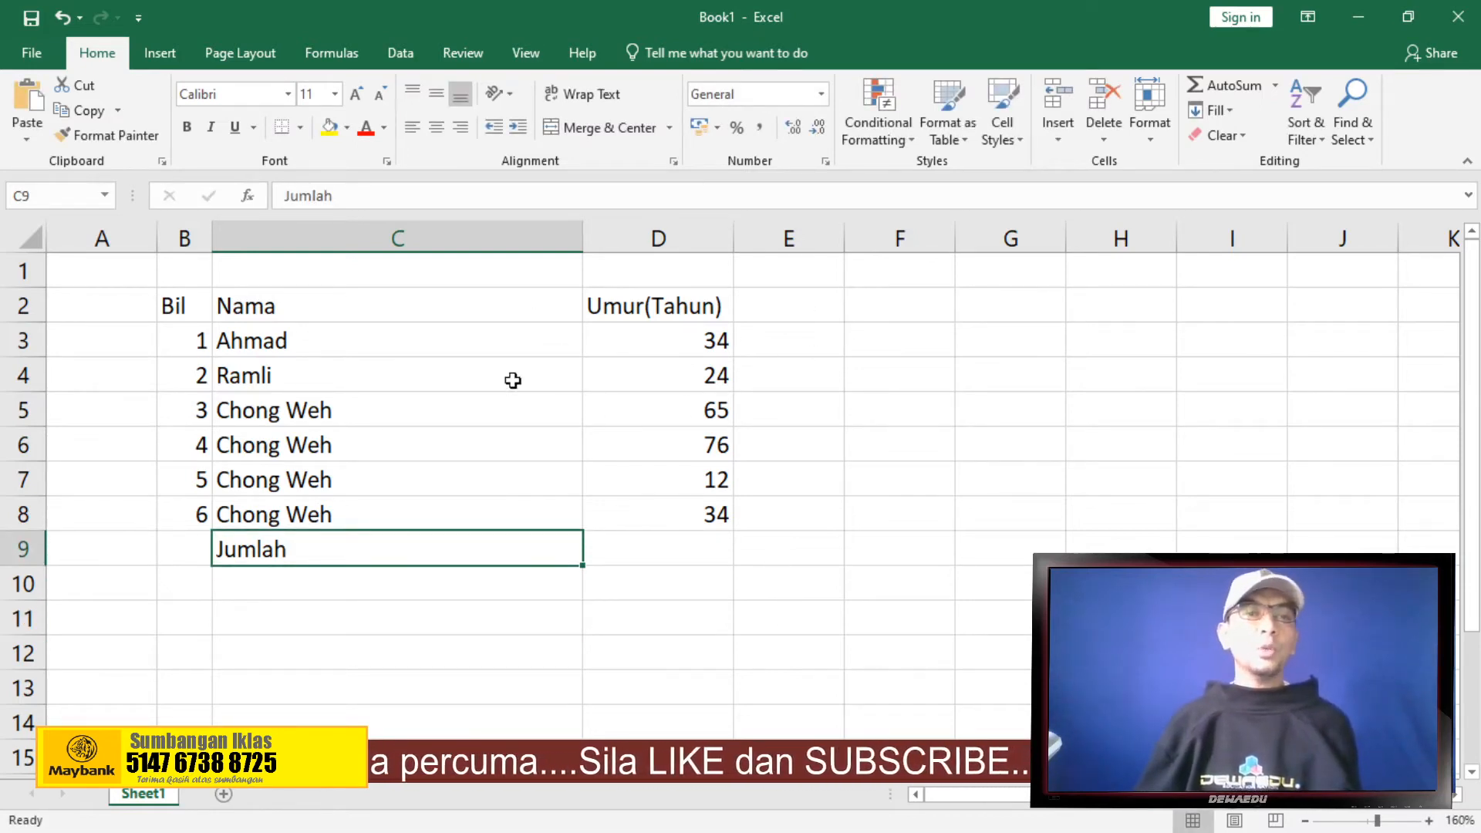
pyautogui.click(461, 129)
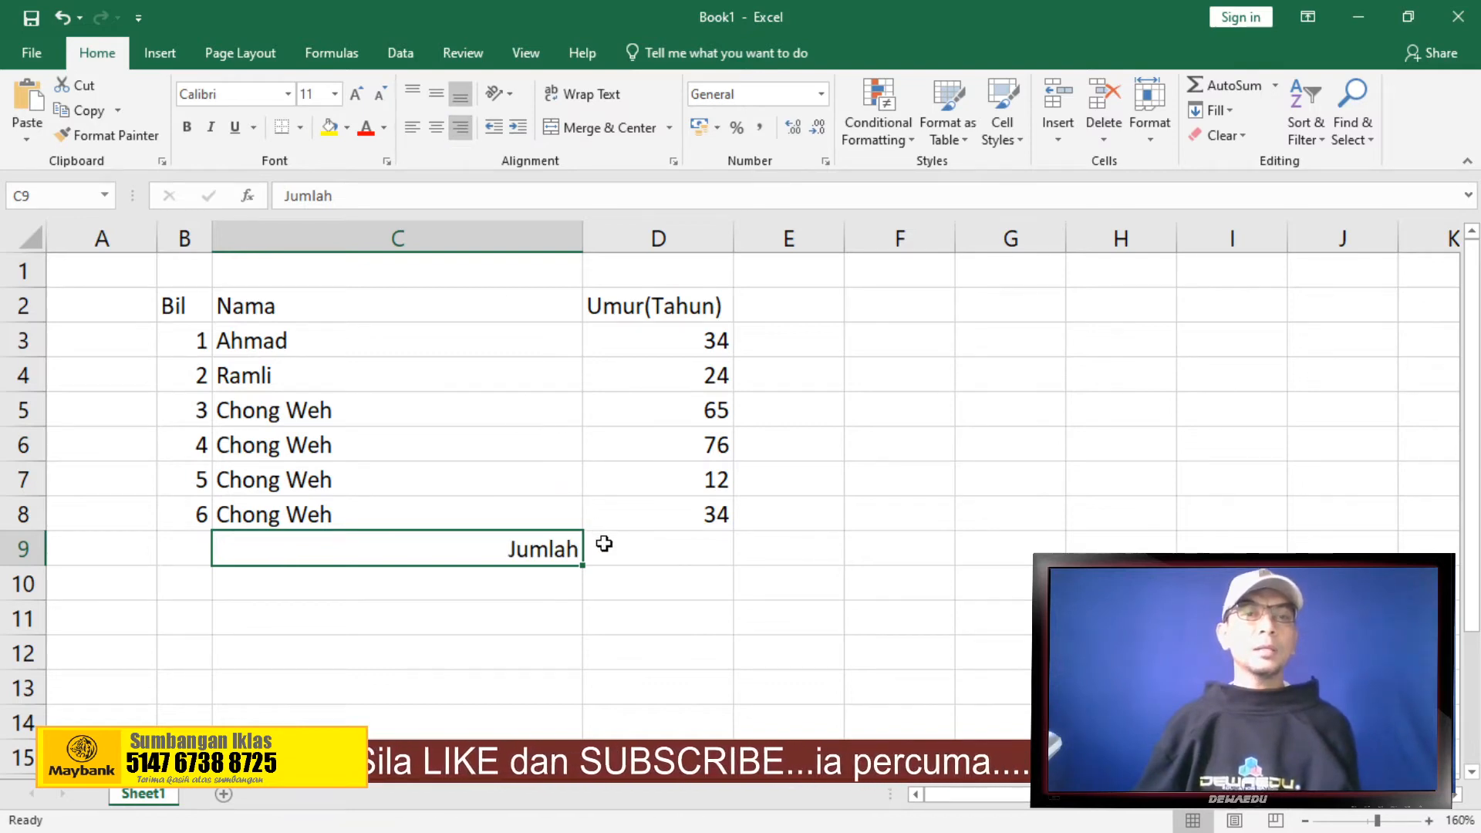
pyautogui.click(186, 127)
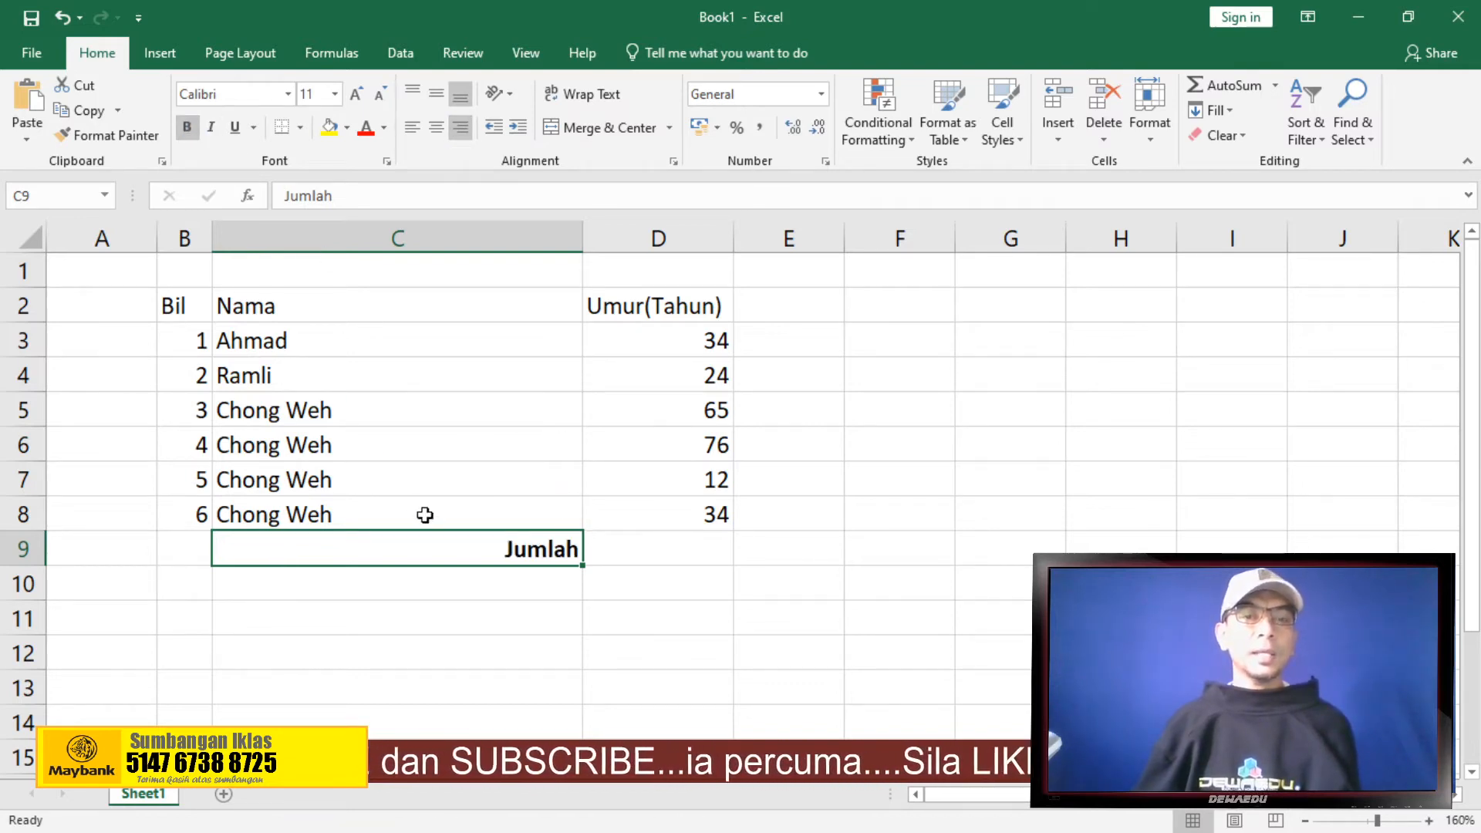
pyautogui.click(598, 646)
pyautogui.click(657, 557)
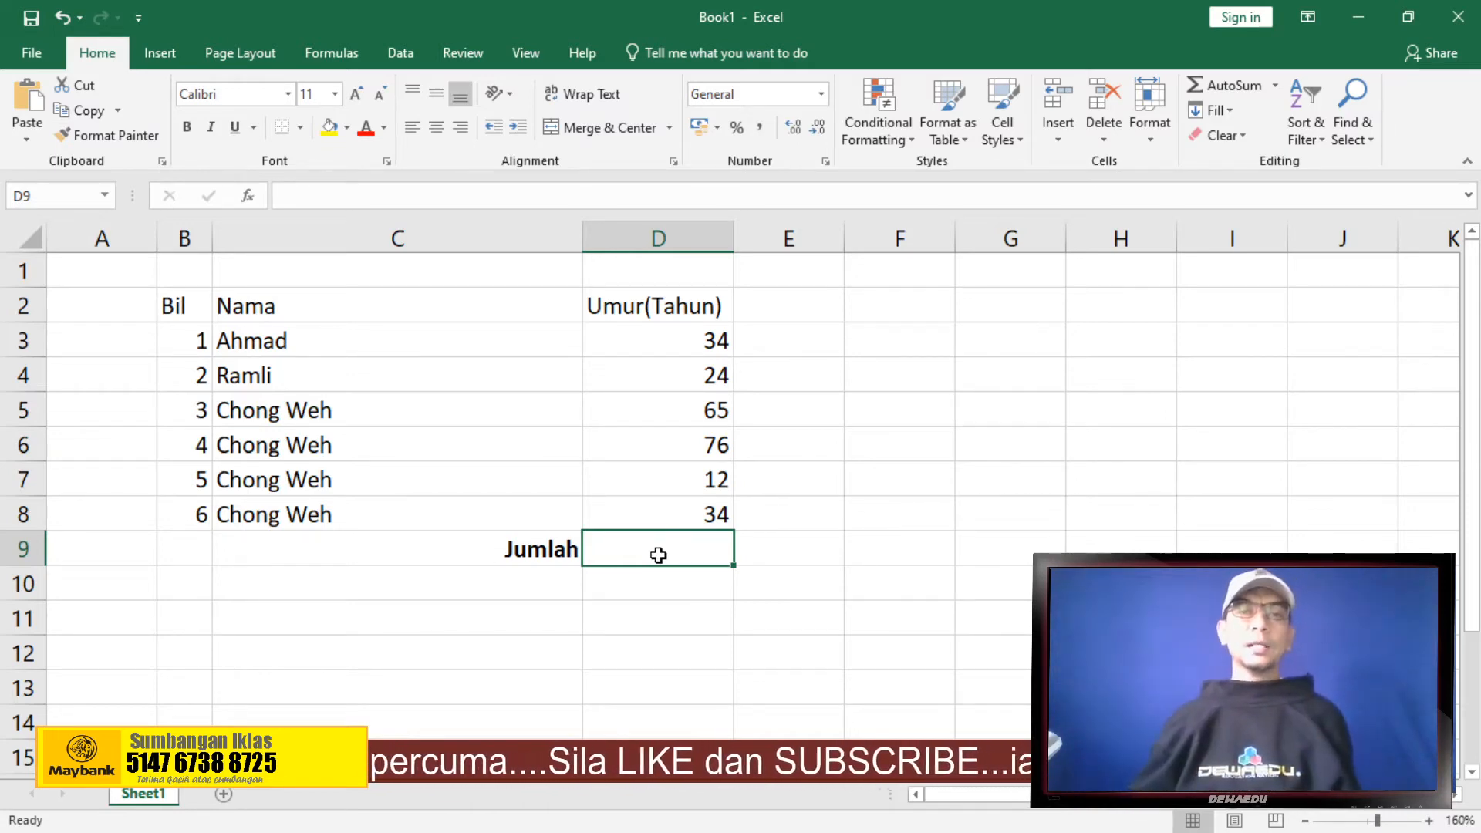
# Total the ages in D3:D8 with AutoSum in cell D9 of the Jumlah row
pyautogui.press('Down')
pyautogui.press('Down')
pyautogui.press('Up')
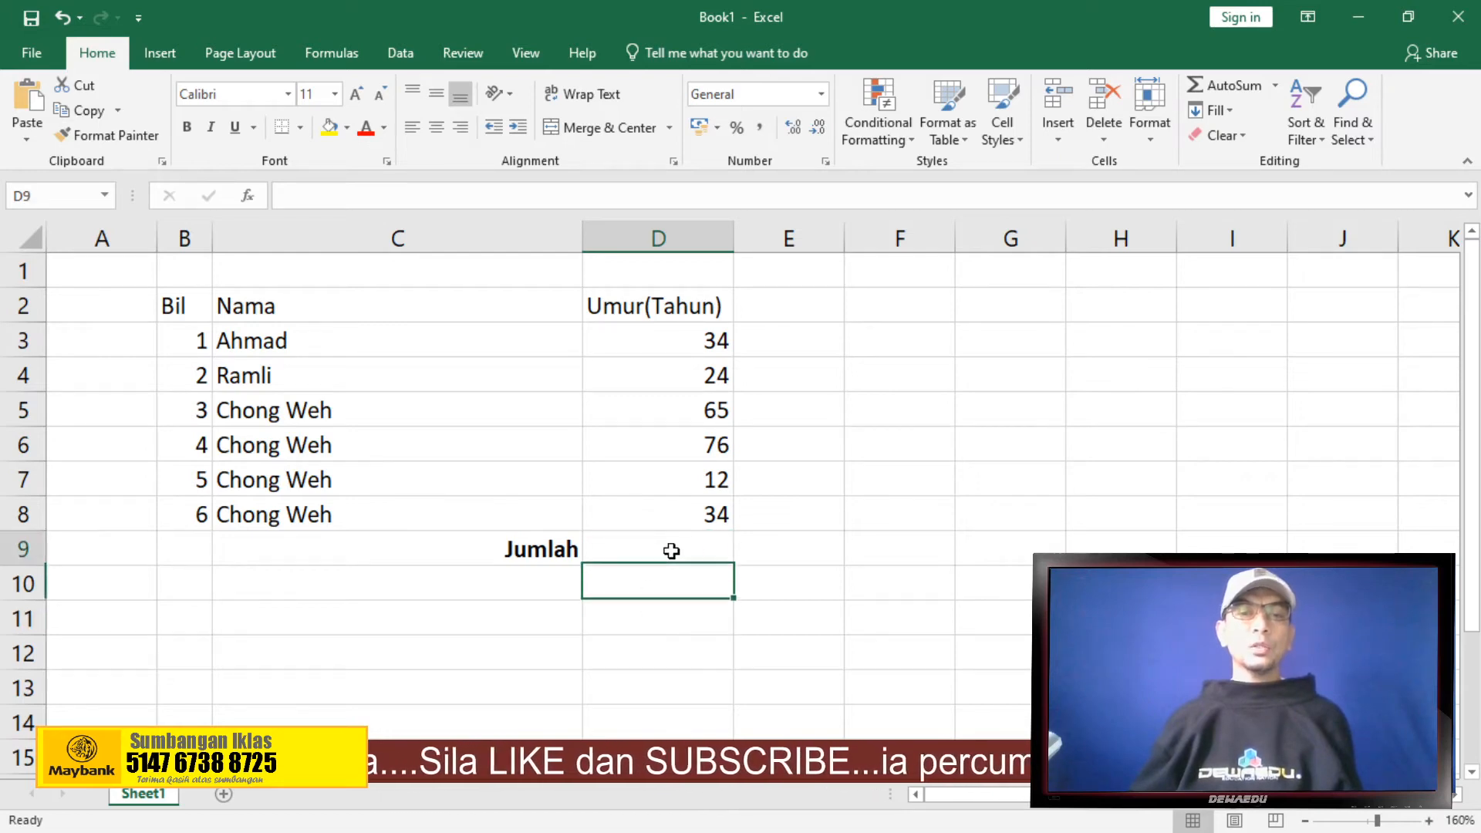
pyautogui.press('Up')
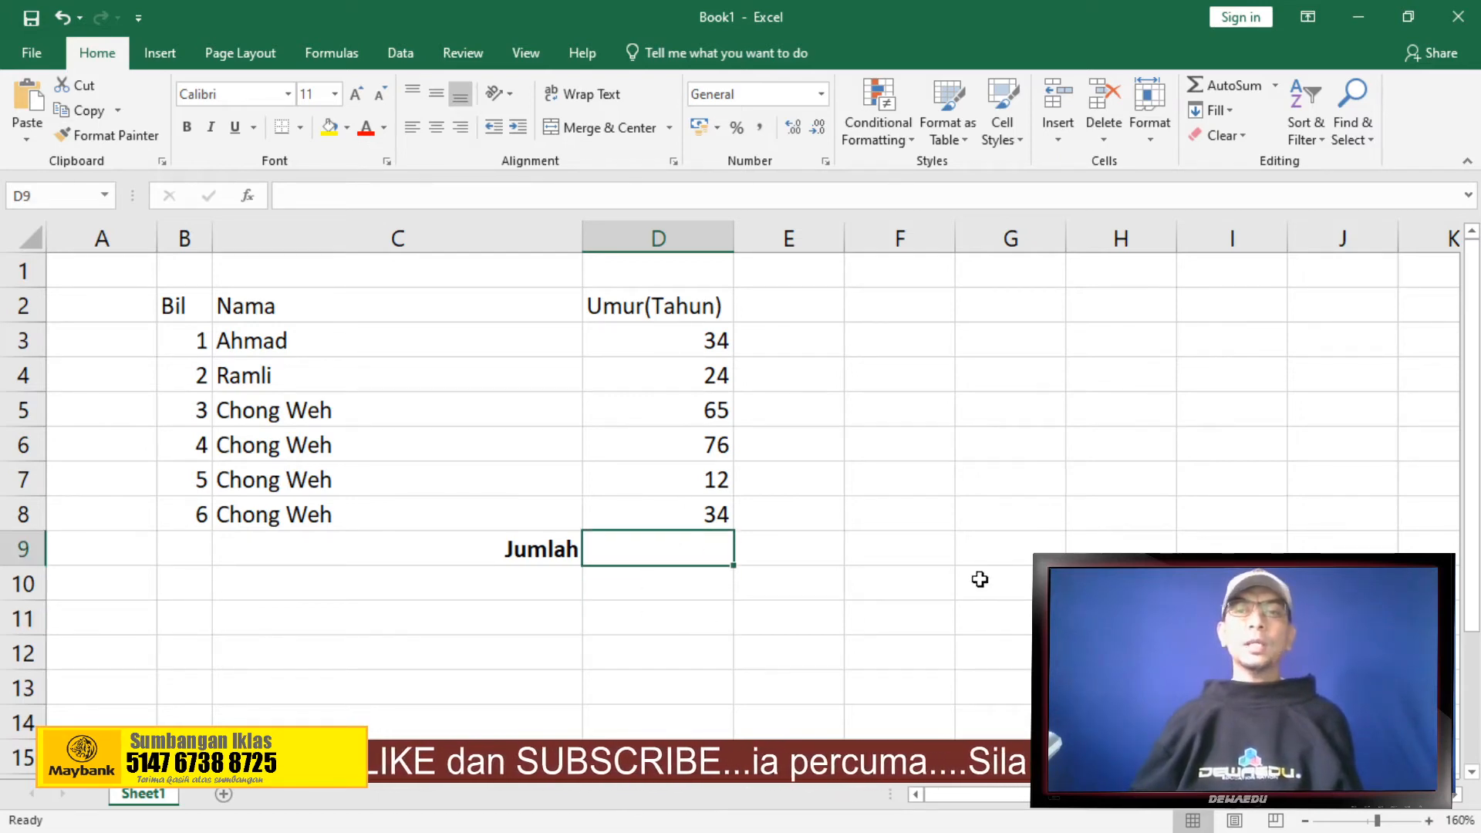
pyautogui.click(1220, 88)
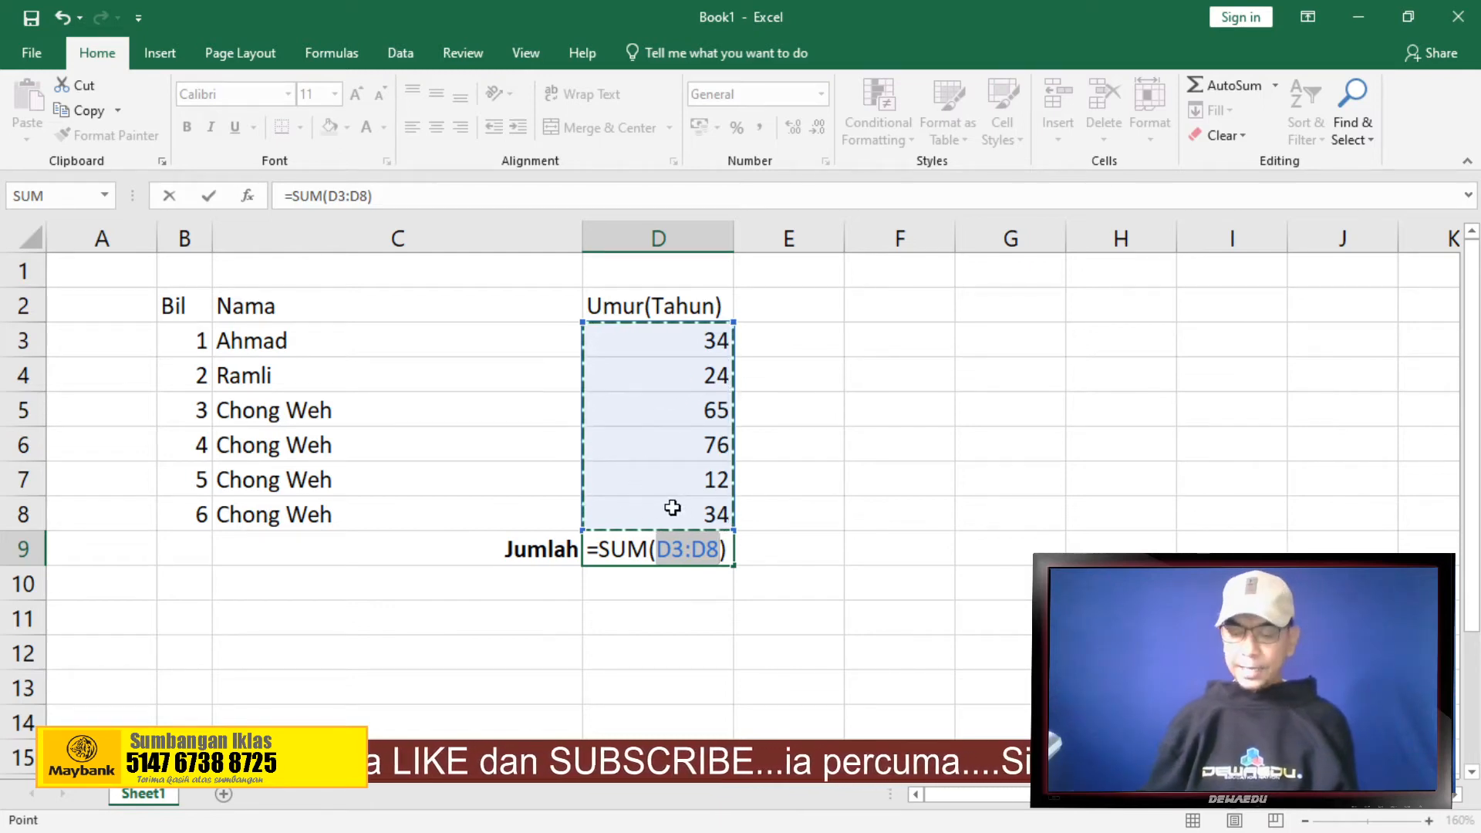
pyautogui.press('Return')
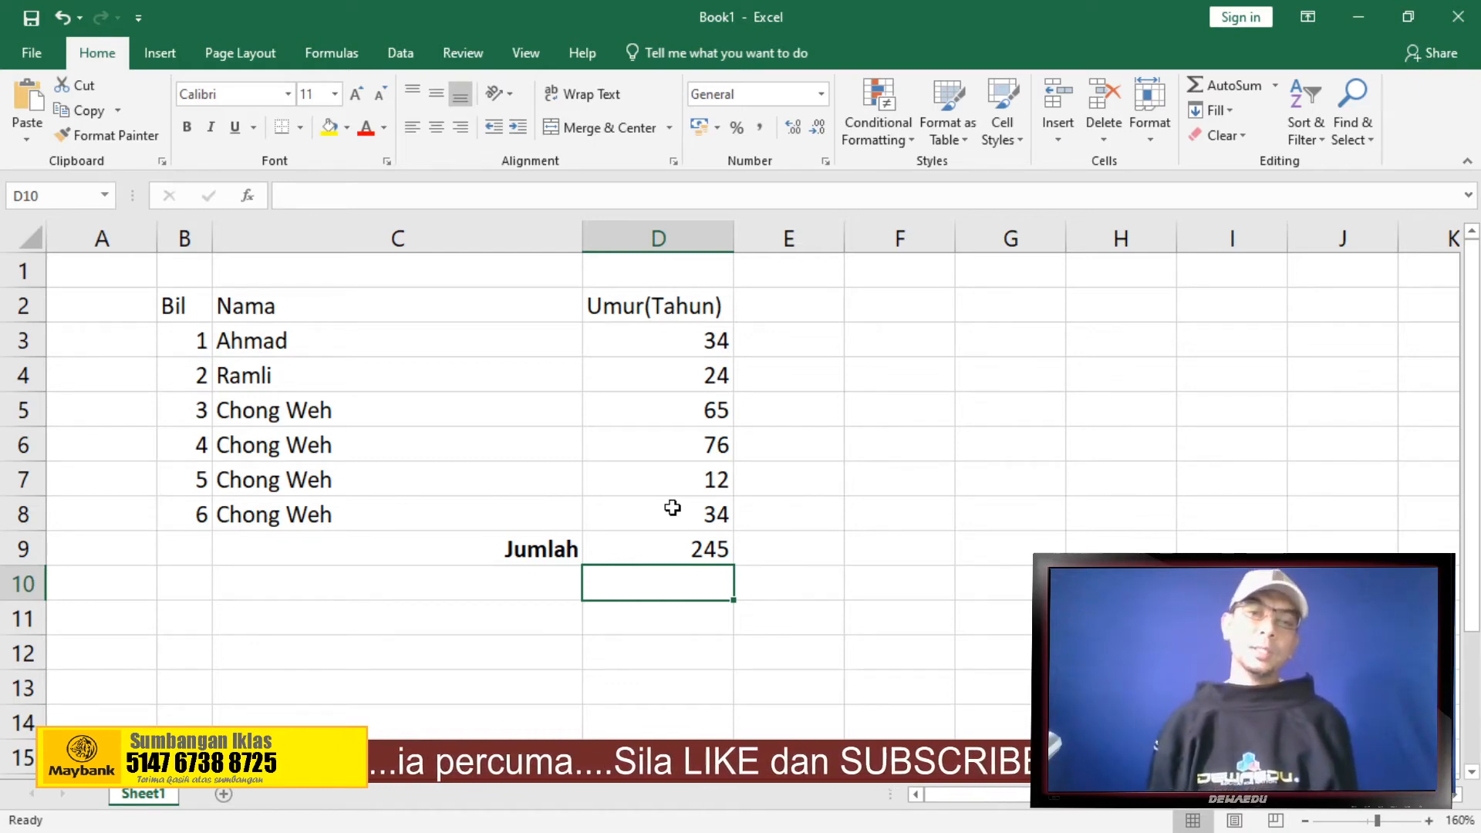
# Enter the column header "Jarak(KM)" in cell E2 beside the Umur(Tahun) header
pyautogui.click(796, 305)
pyautogui.write('Jara')
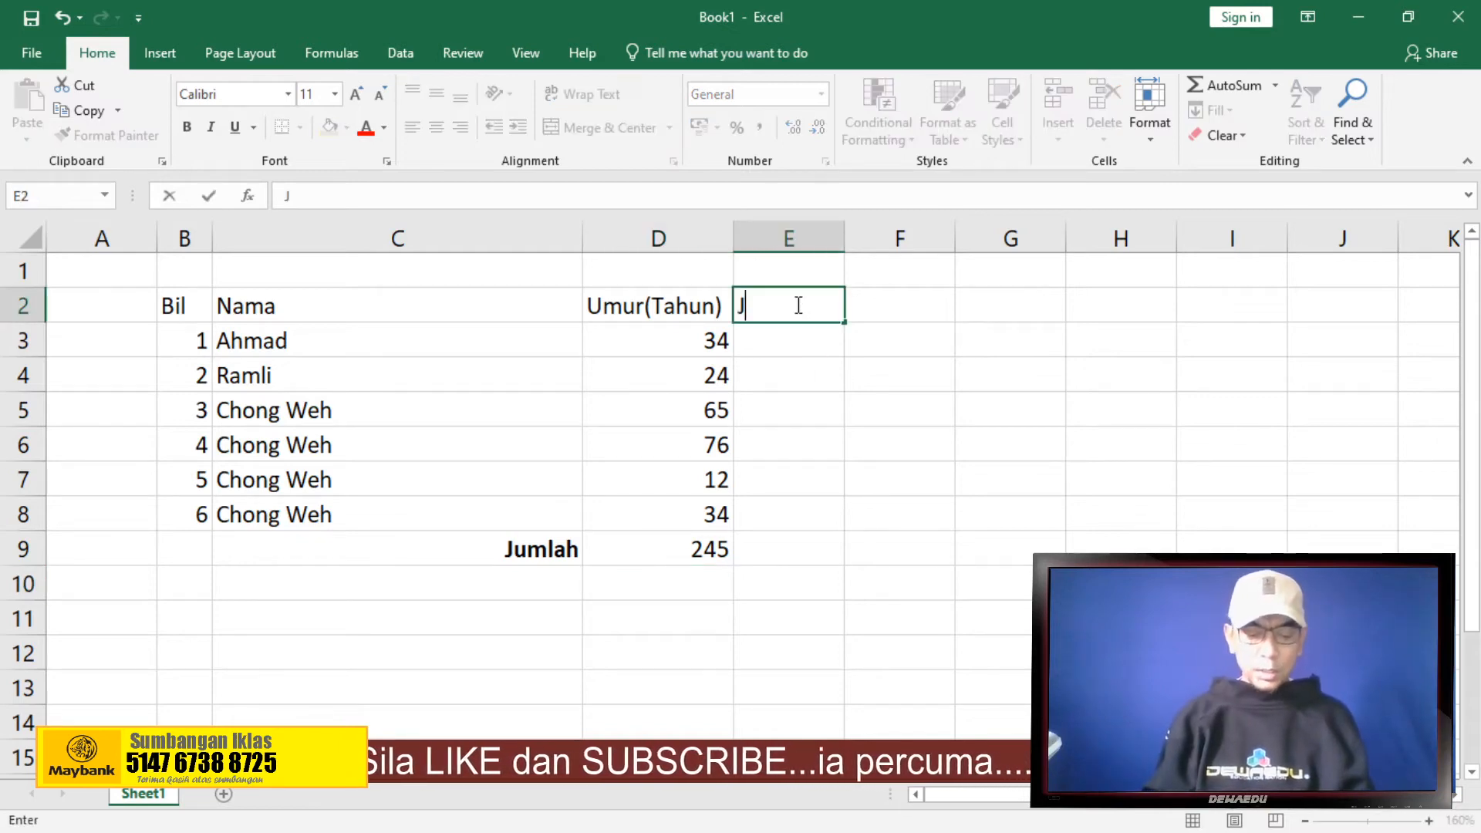
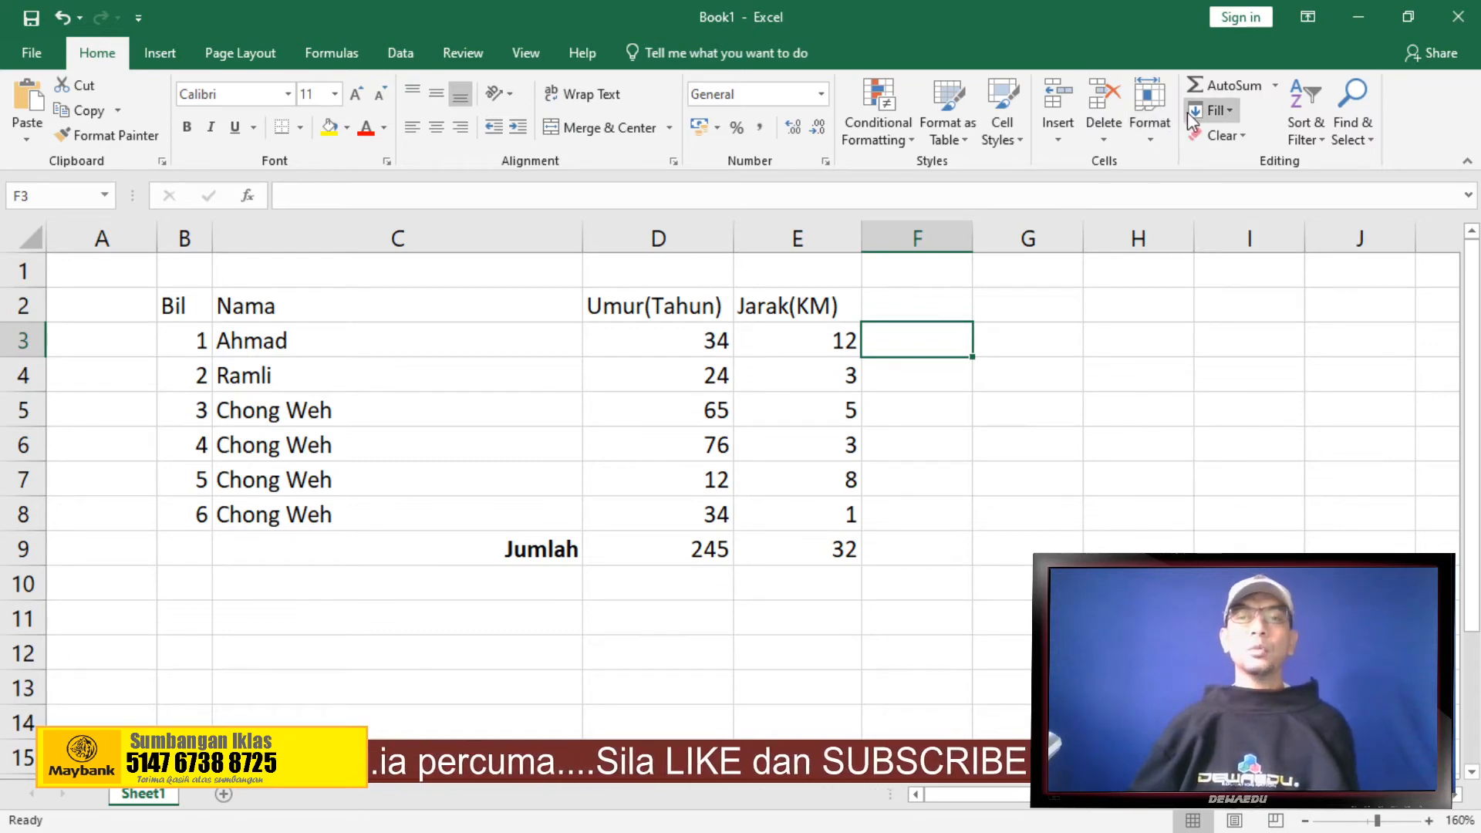
# Try an AutoSum of D3:E3 in cell F3 and clear the cell again
pyautogui.click(1200, 85)
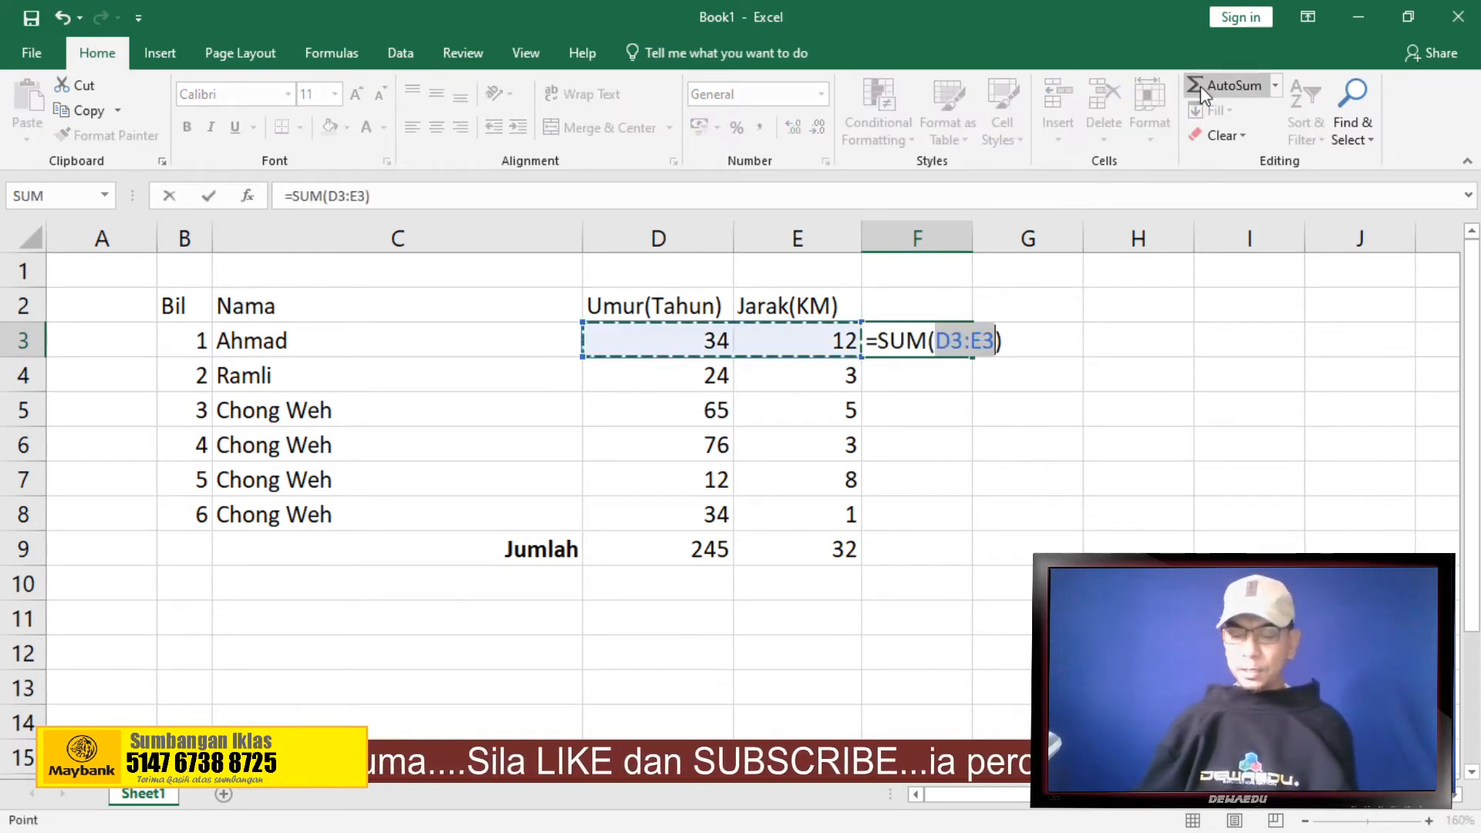
pyautogui.press('Return')
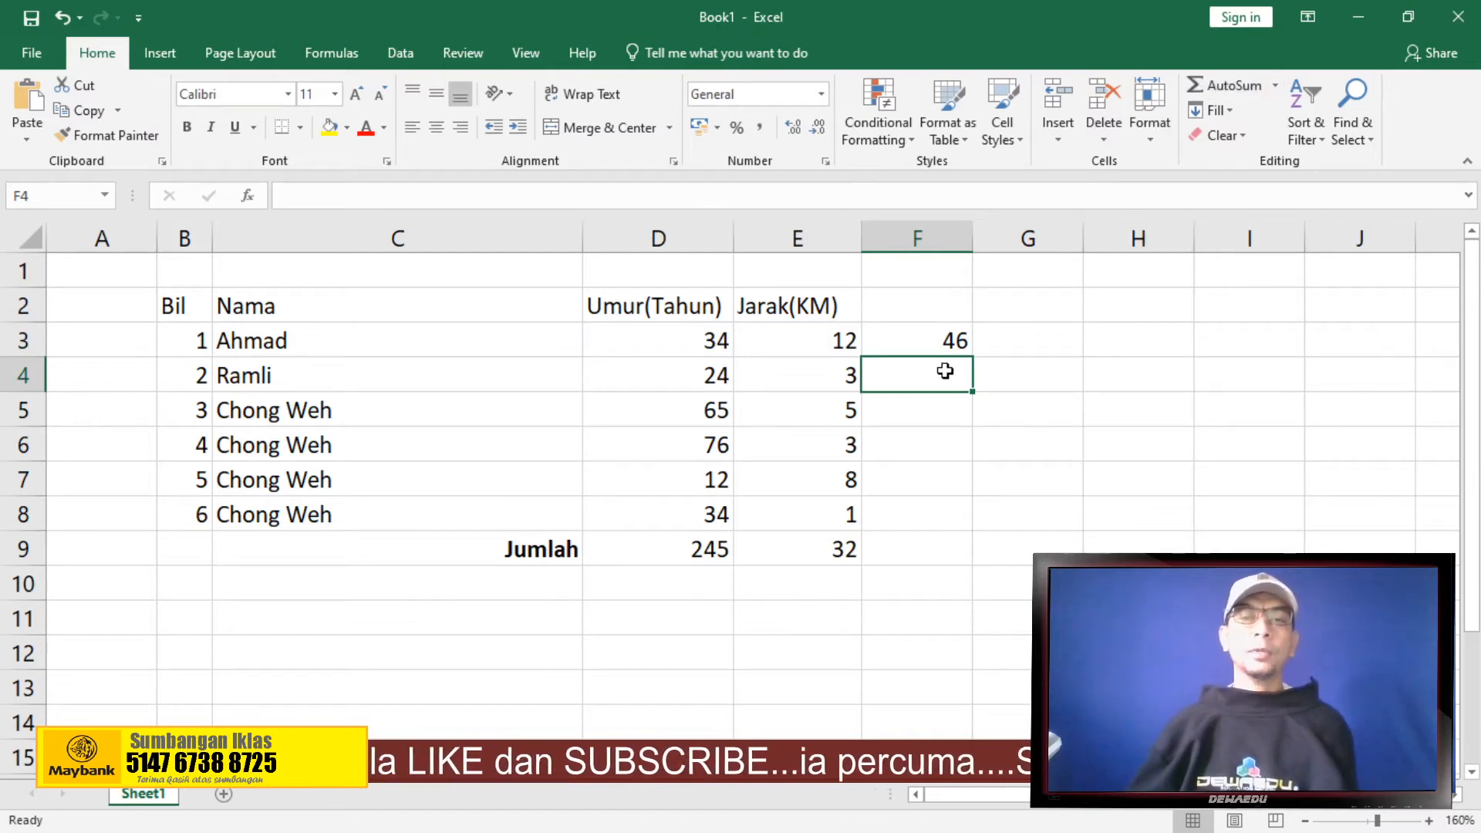
pyautogui.click(936, 340)
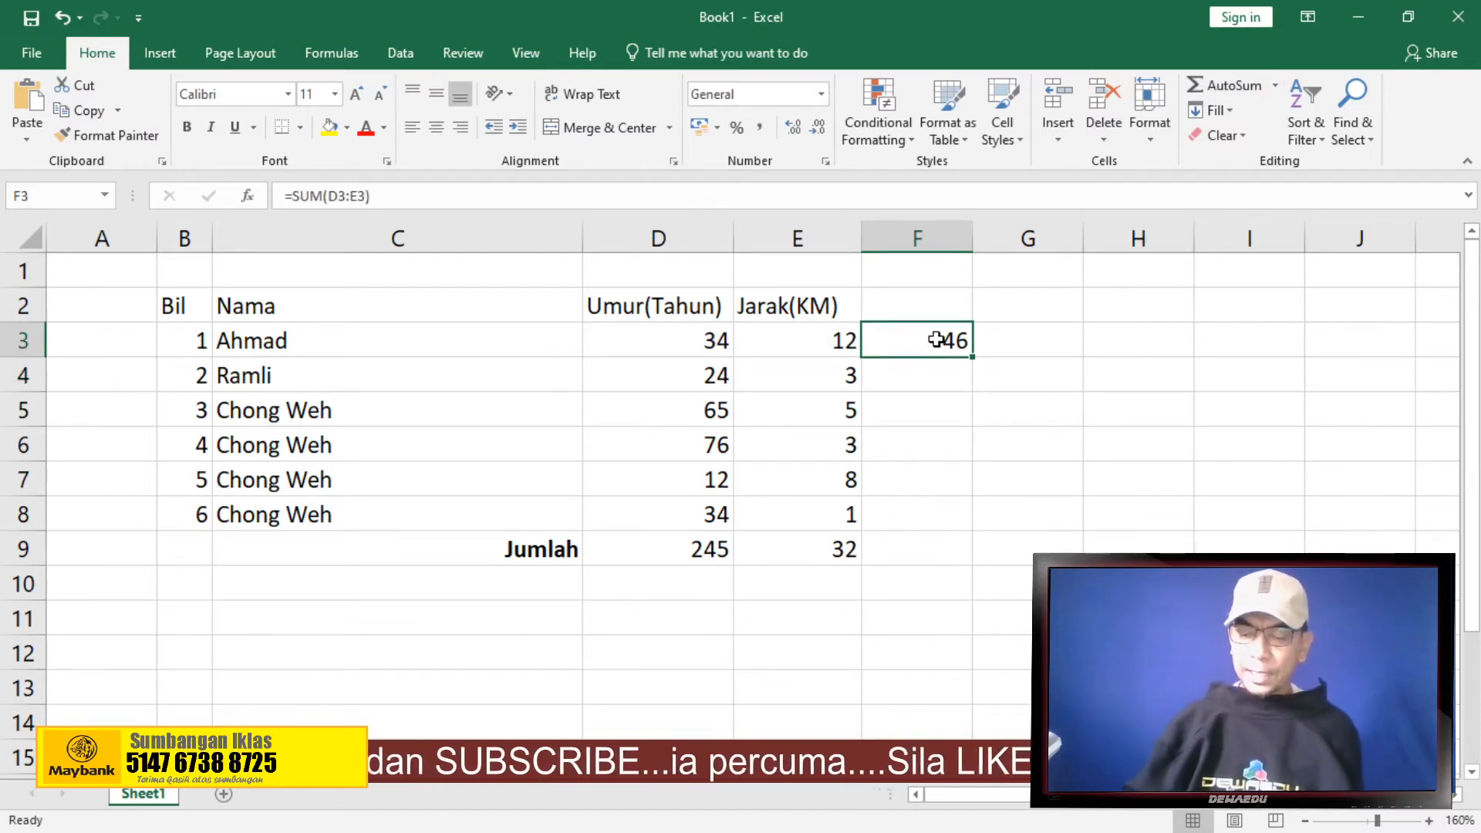
pyautogui.press('Delete')
pyautogui.click(914, 467)
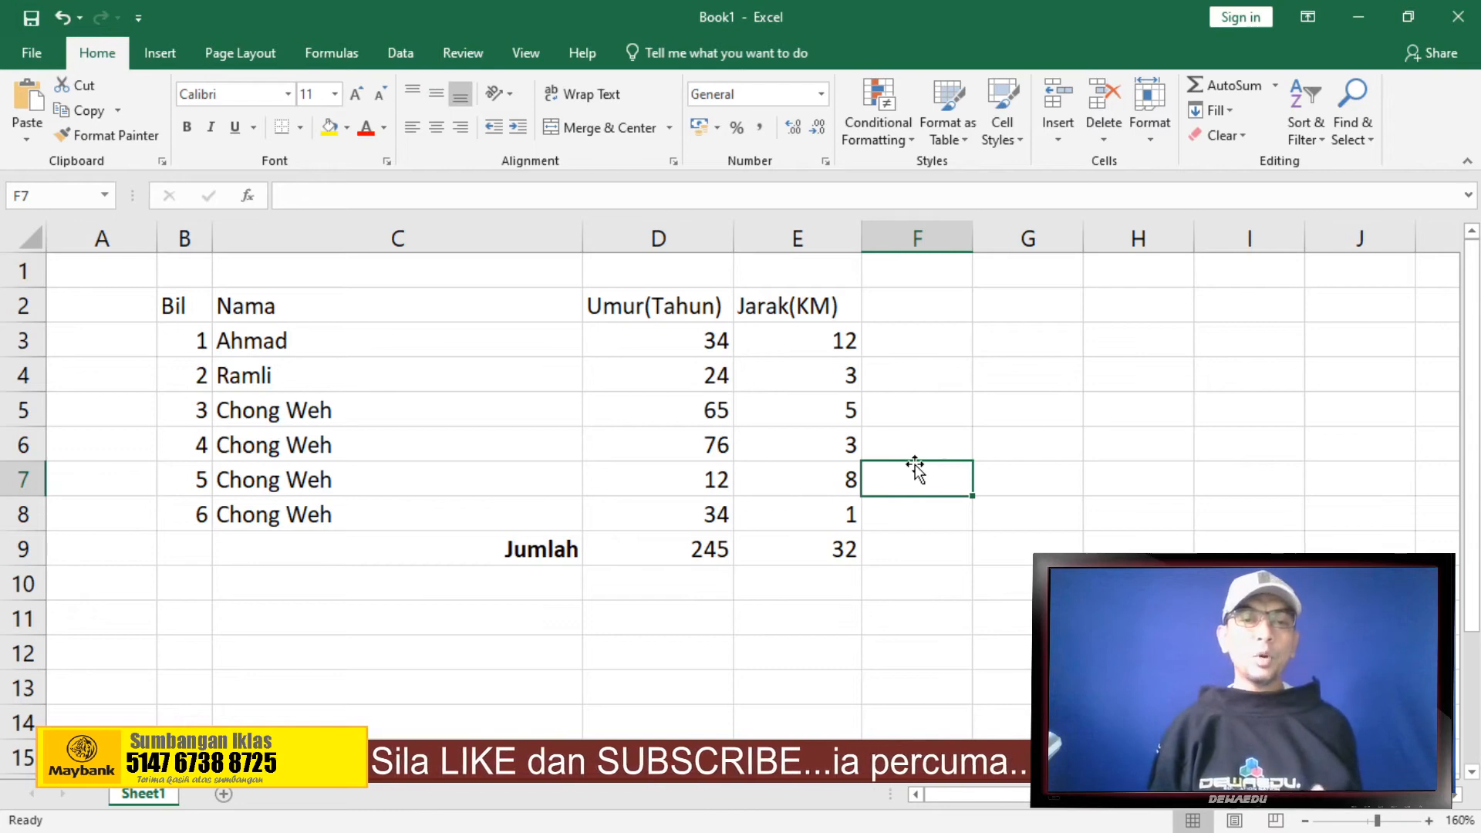
pyautogui.click(375, 661)
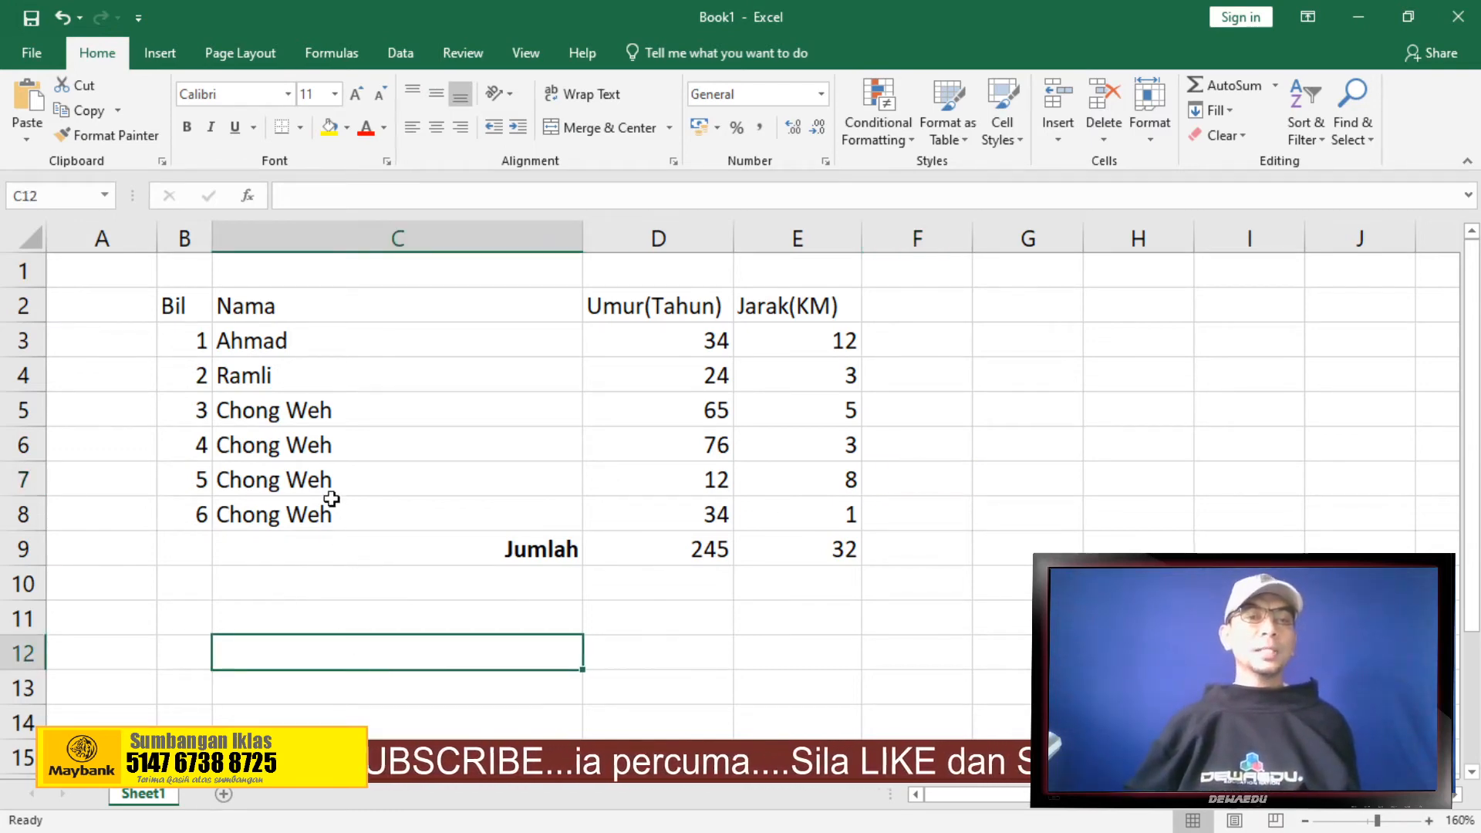
pyautogui.click(255, 343)
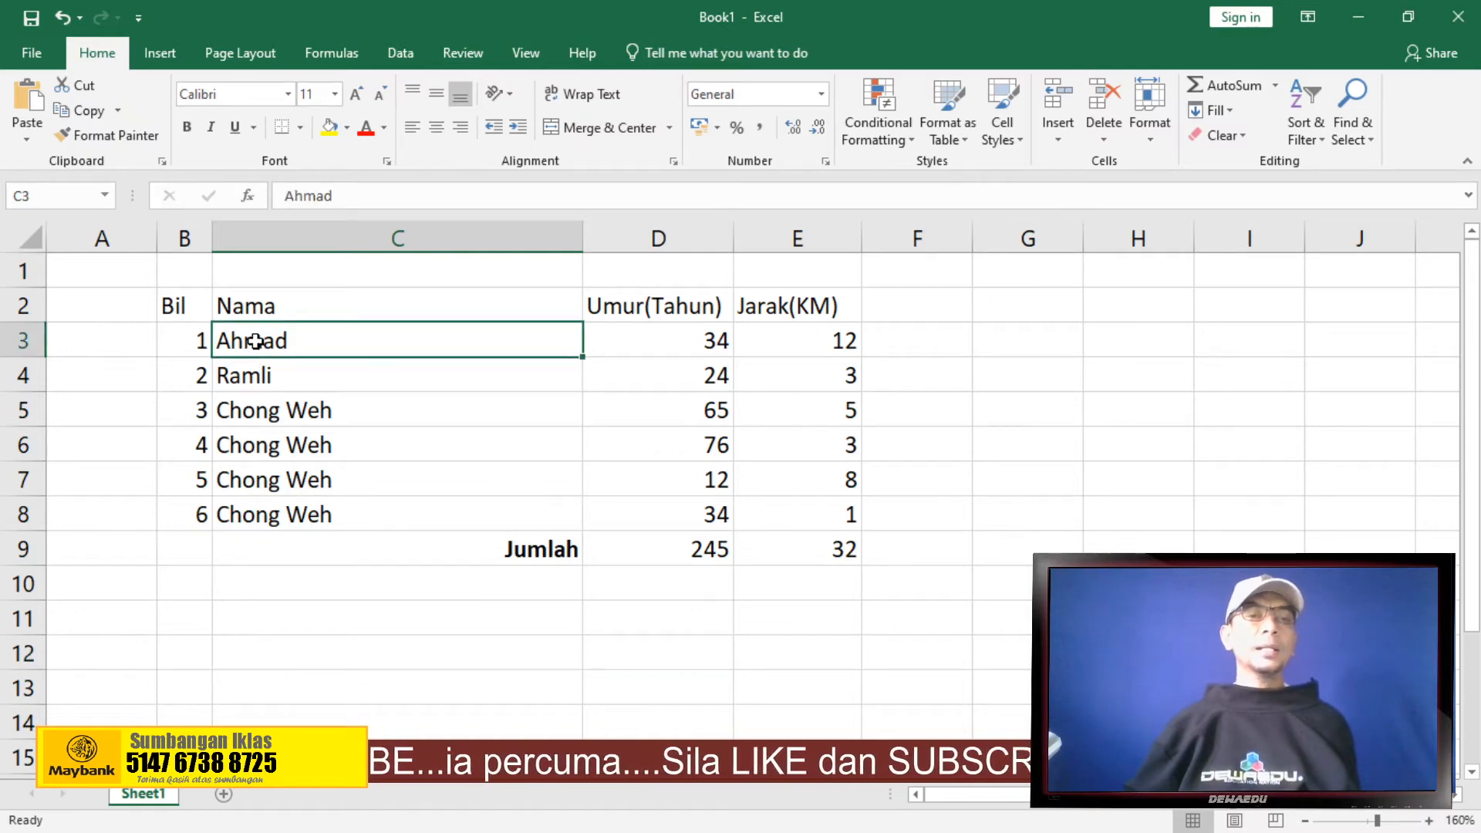
pyautogui.click(254, 385)
pyautogui.click(310, 509)
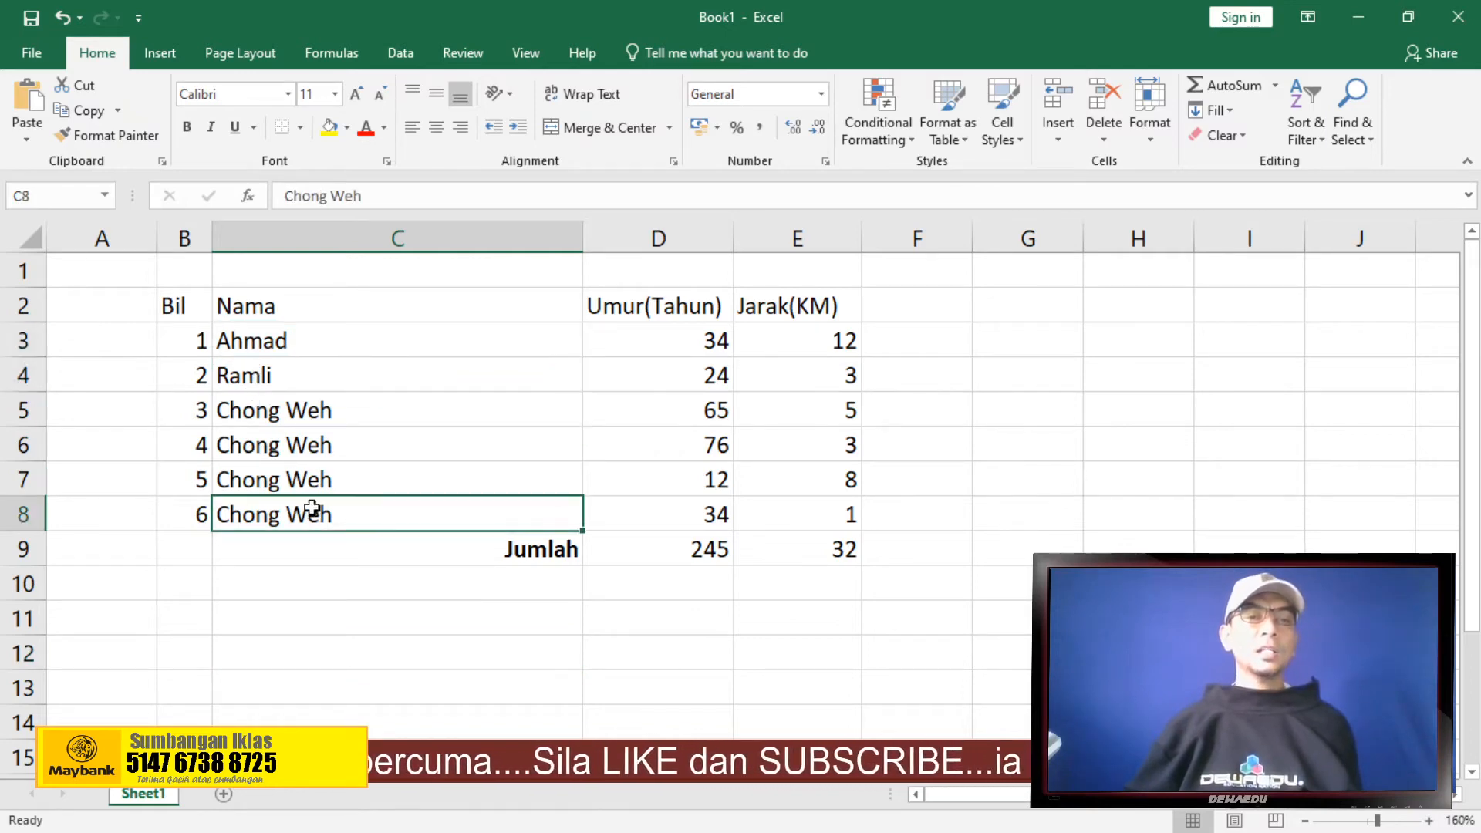
pyautogui.click(376, 196)
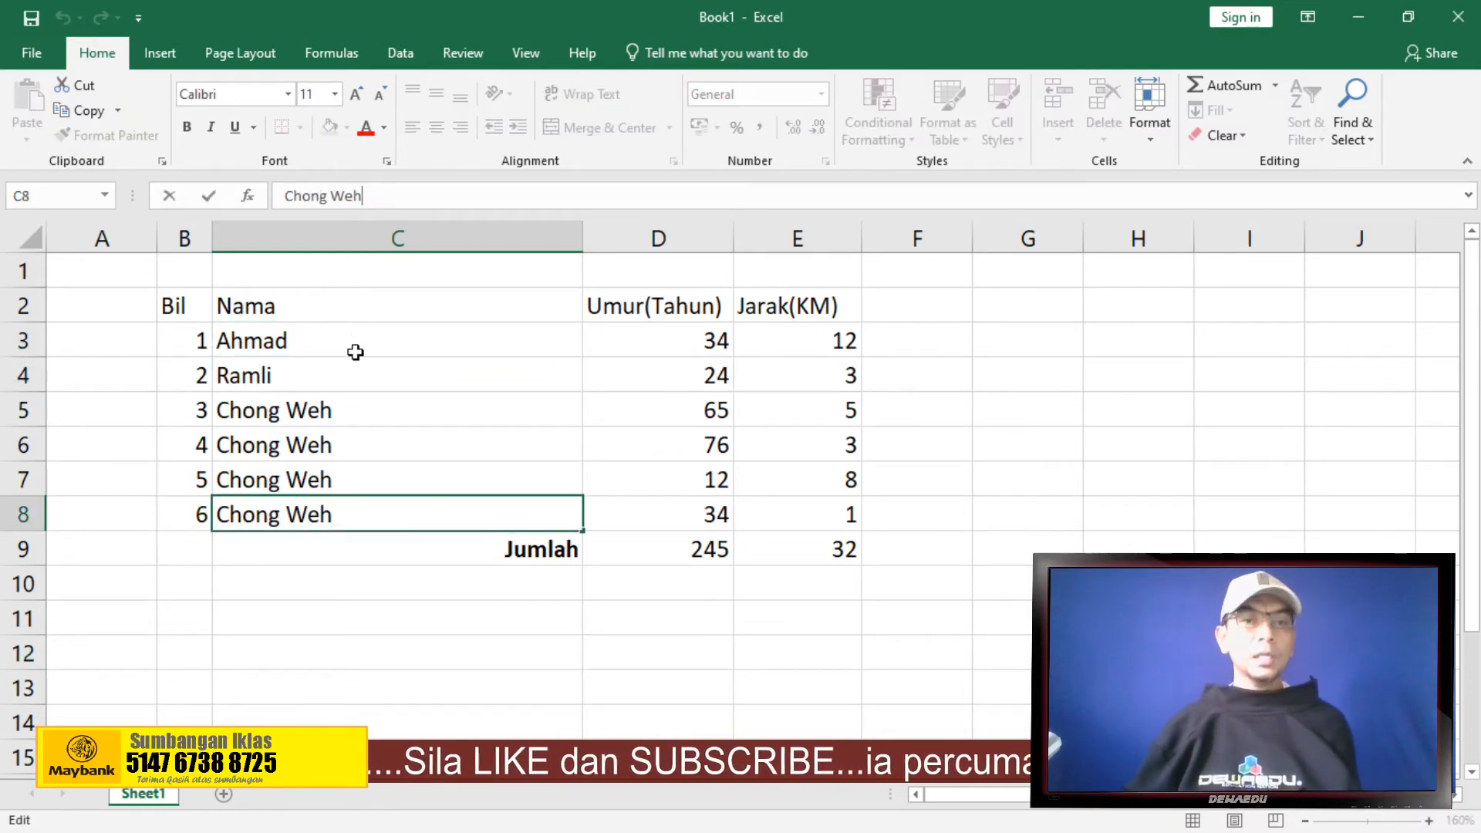
# Append the number 1 to the name in C5 and 2 to the name in C6
pyautogui.click(349, 409)
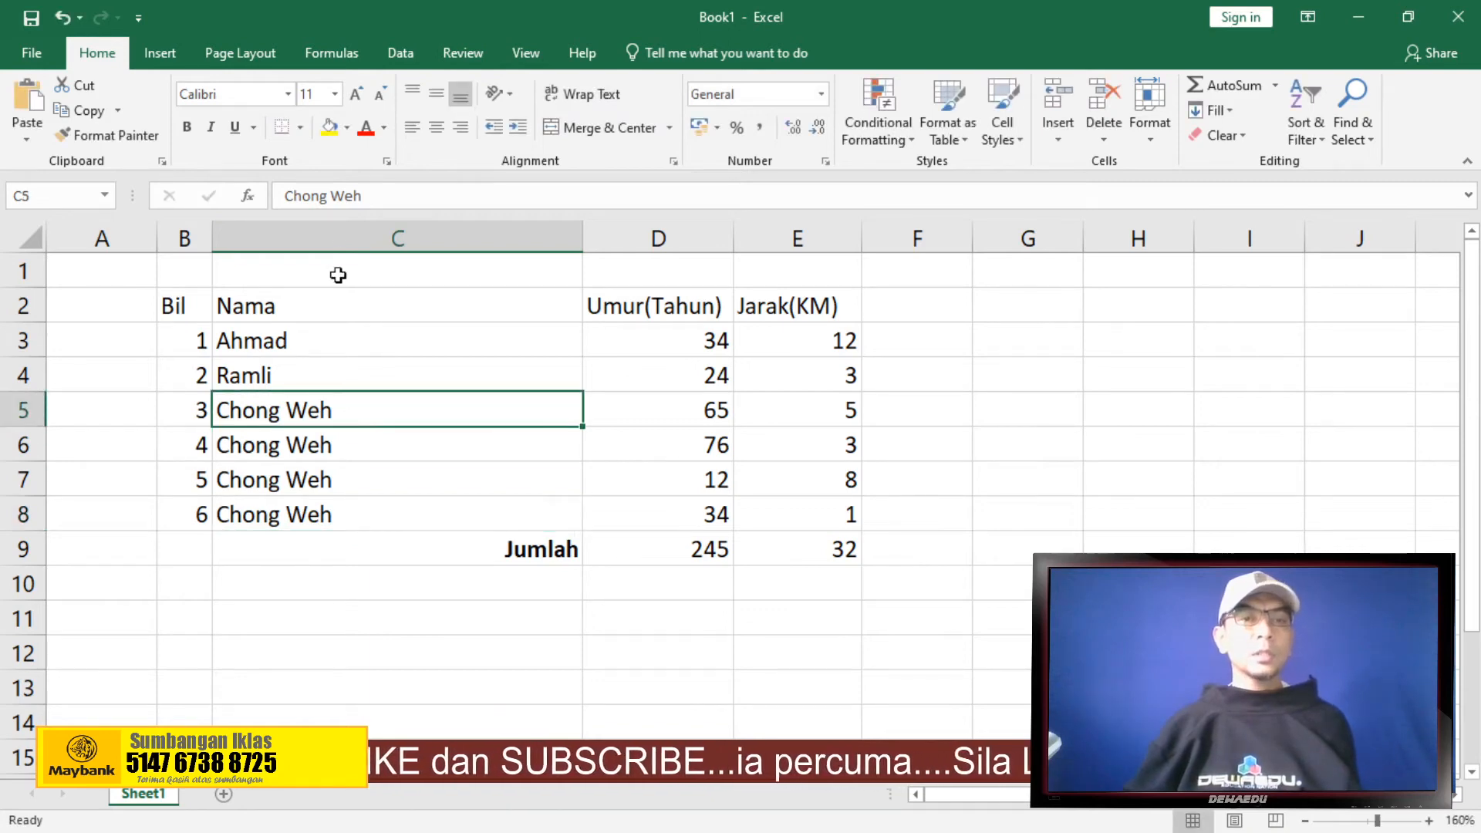
pyautogui.click(390, 196)
pyautogui.write('1')
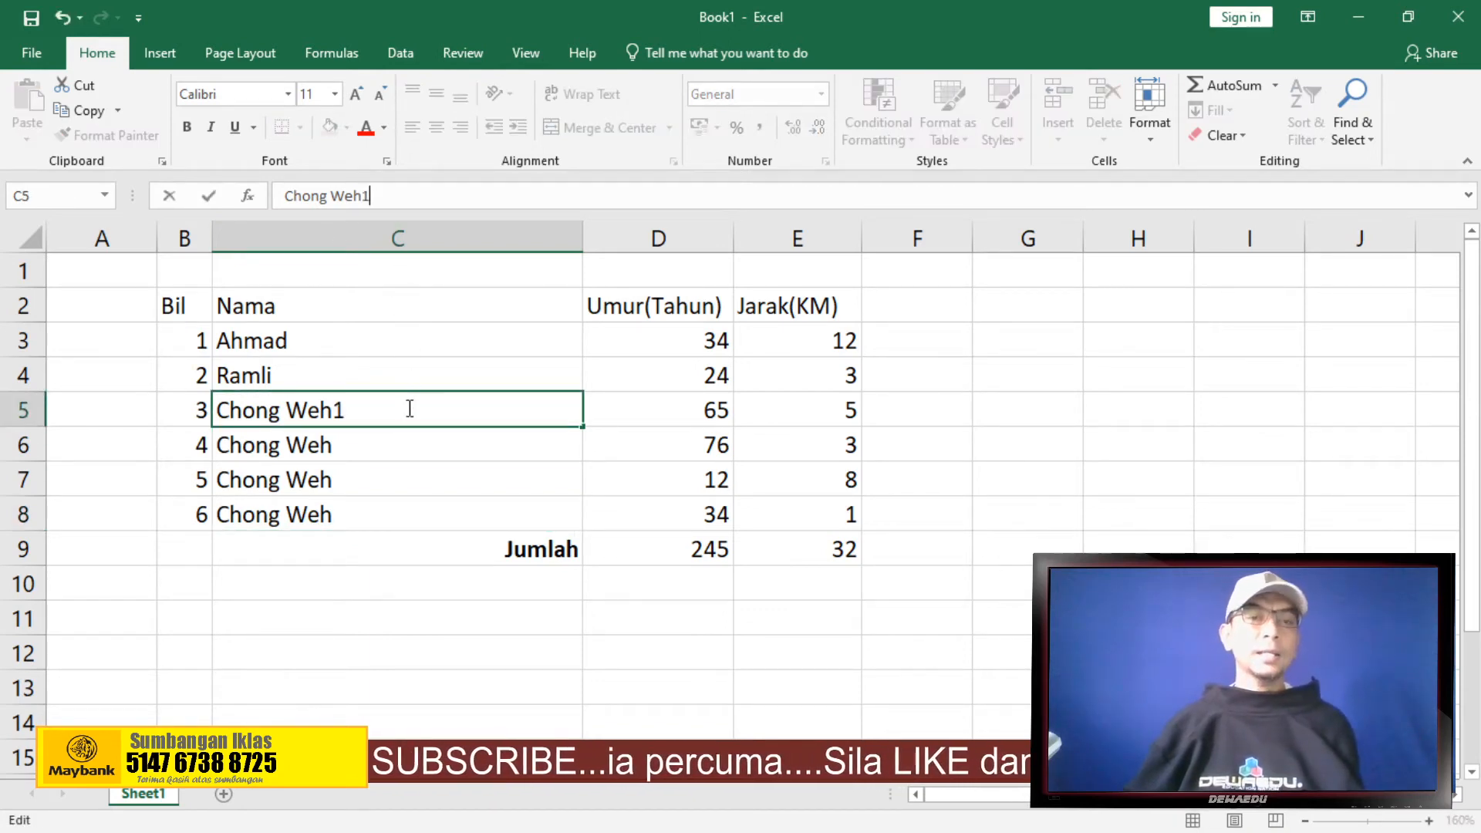
pyautogui.click(397, 452)
pyautogui.click(409, 196)
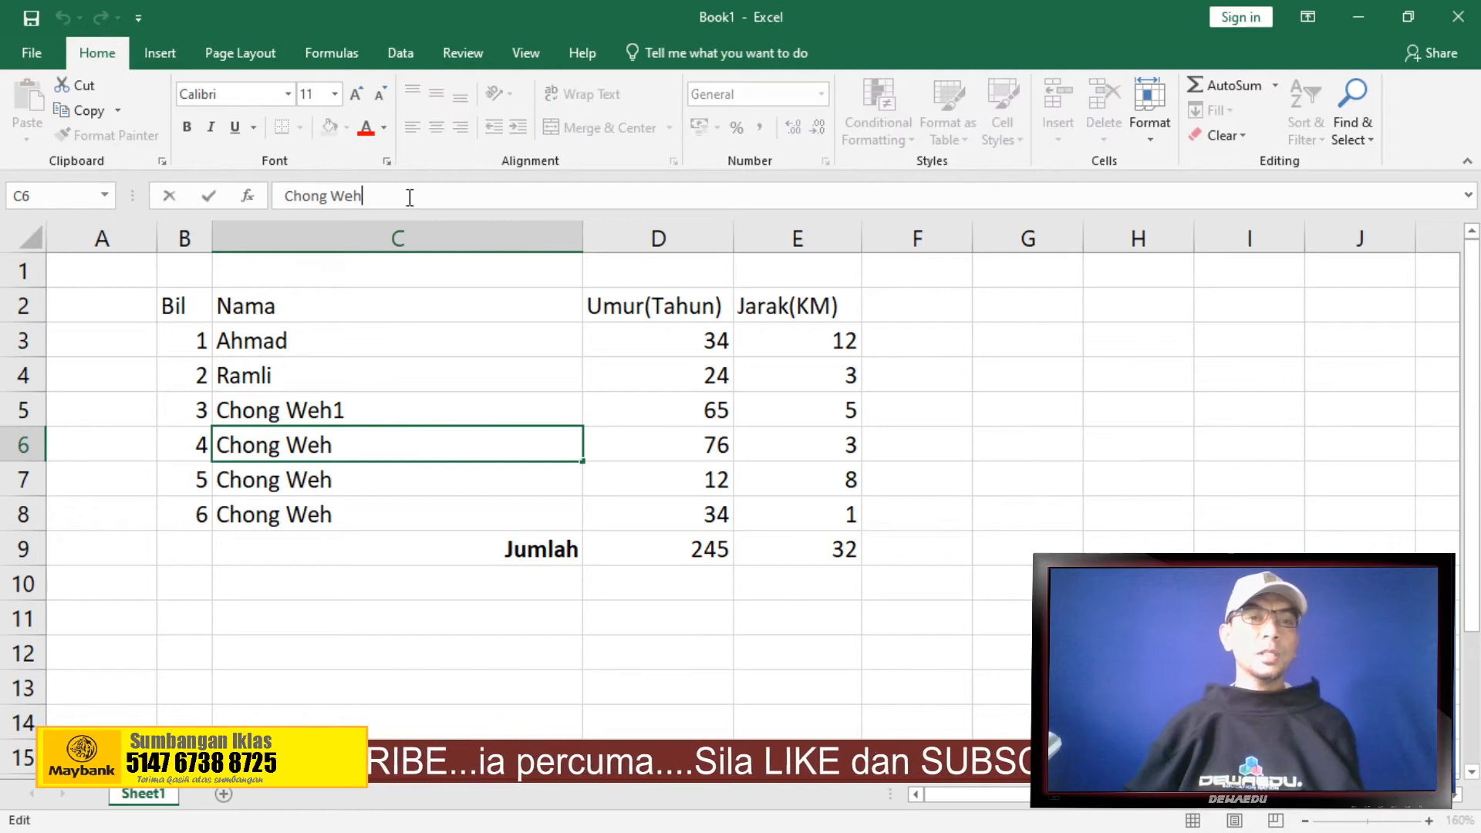
pyautogui.write('2')
# Append the number 3 to the name in C7 and 4 to the name in C8
pyautogui.click(396, 486)
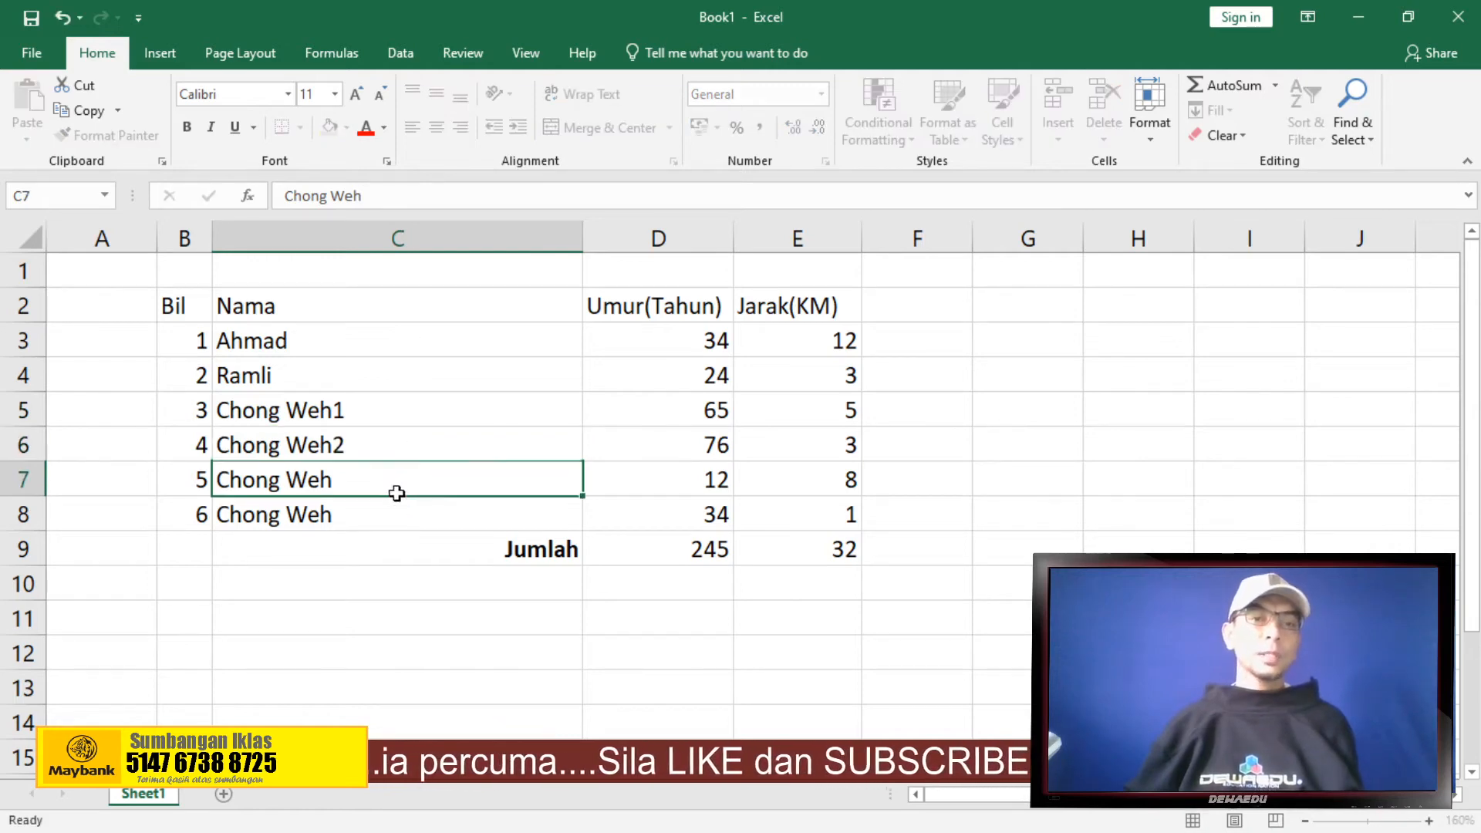
pyautogui.click(370, 196)
pyautogui.write('3')
pyautogui.click(393, 519)
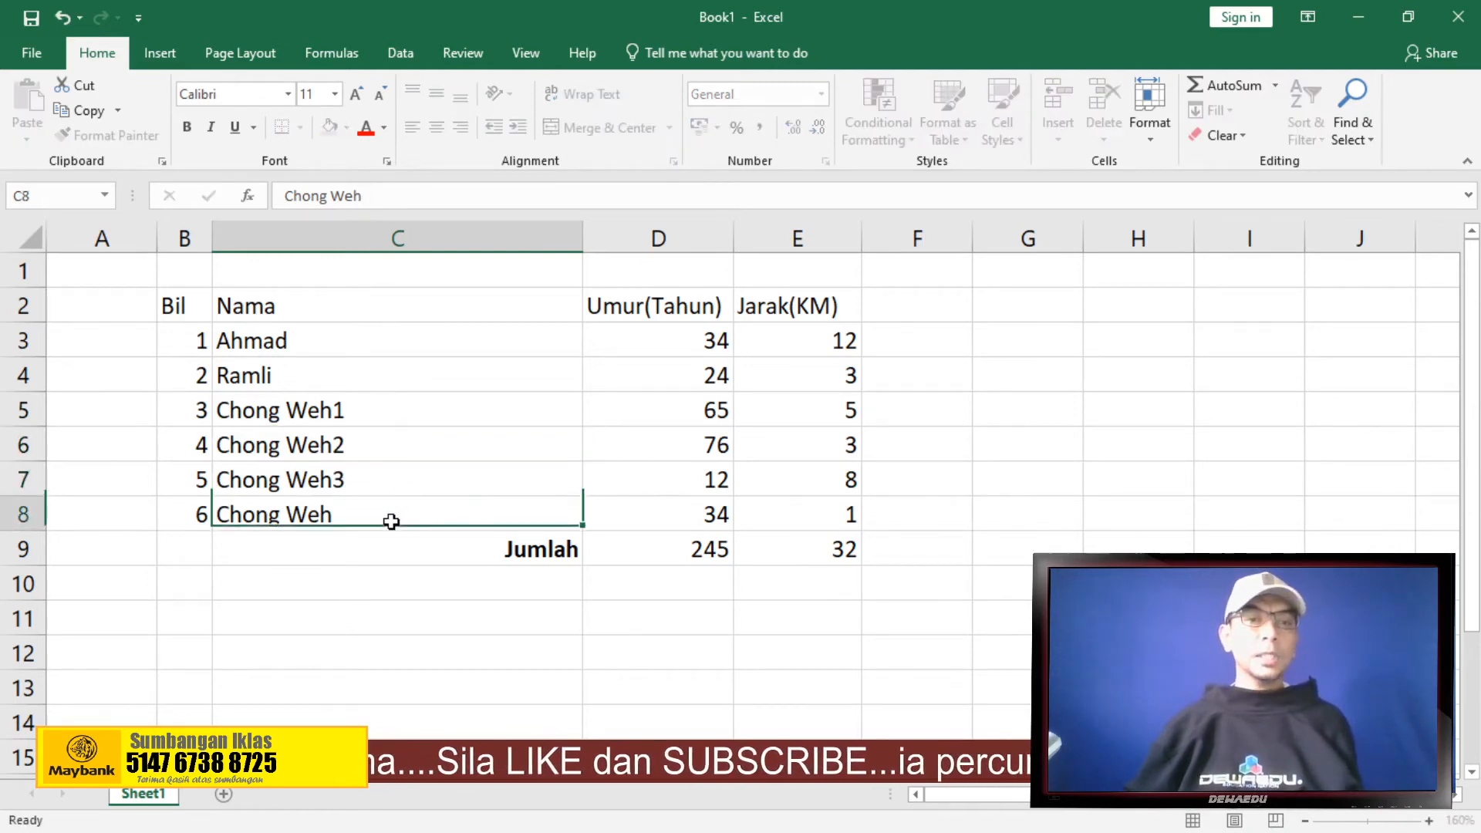
pyautogui.click(403, 196)
pyautogui.write('4')
pyautogui.click(417, 613)
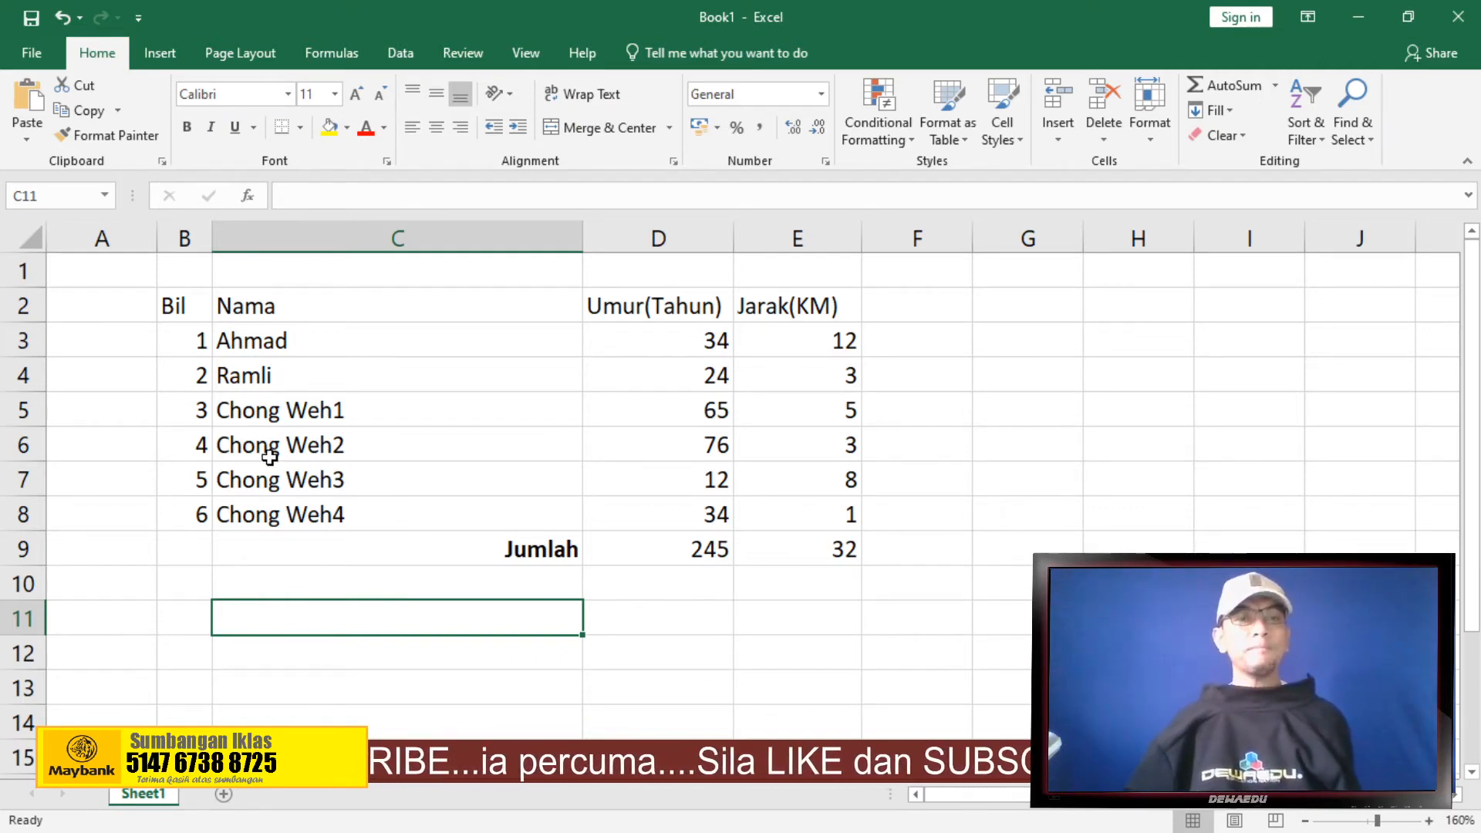
# Colour the names in cells C3, C4 and C7 red
pyautogui.click(259, 340)
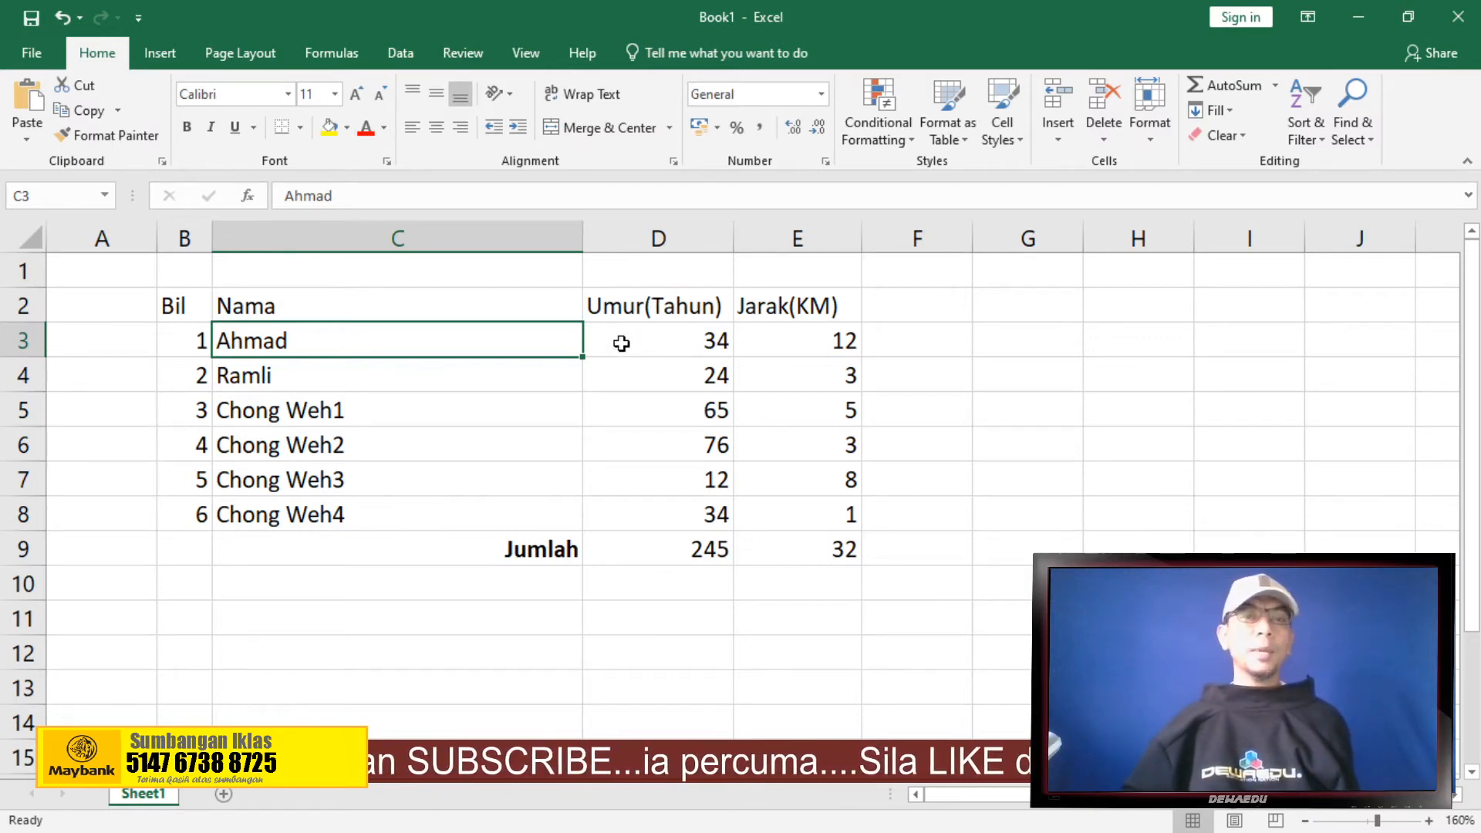
pyautogui.click(366, 138)
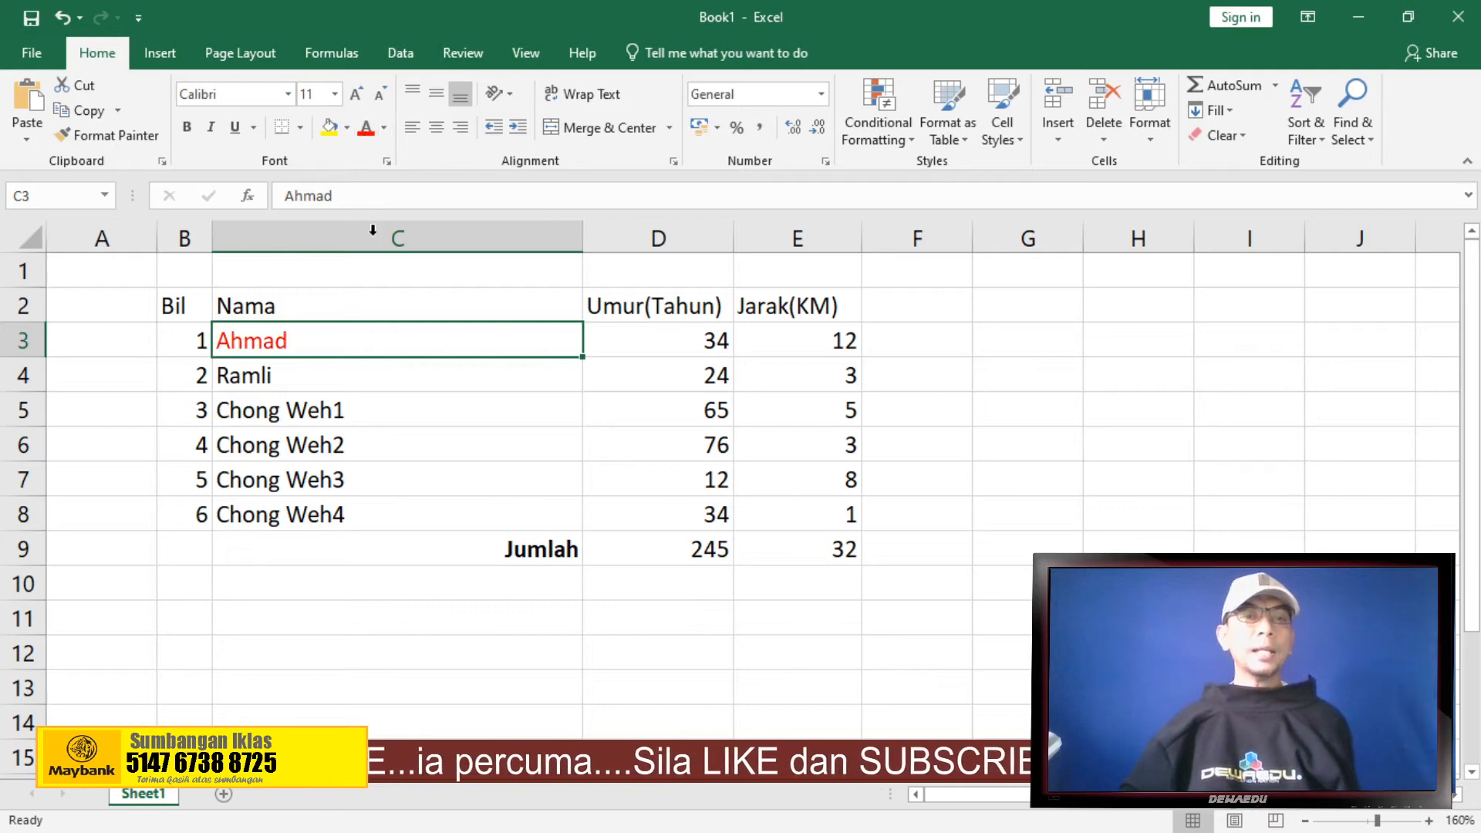
pyautogui.click(348, 385)
pyautogui.click(365, 138)
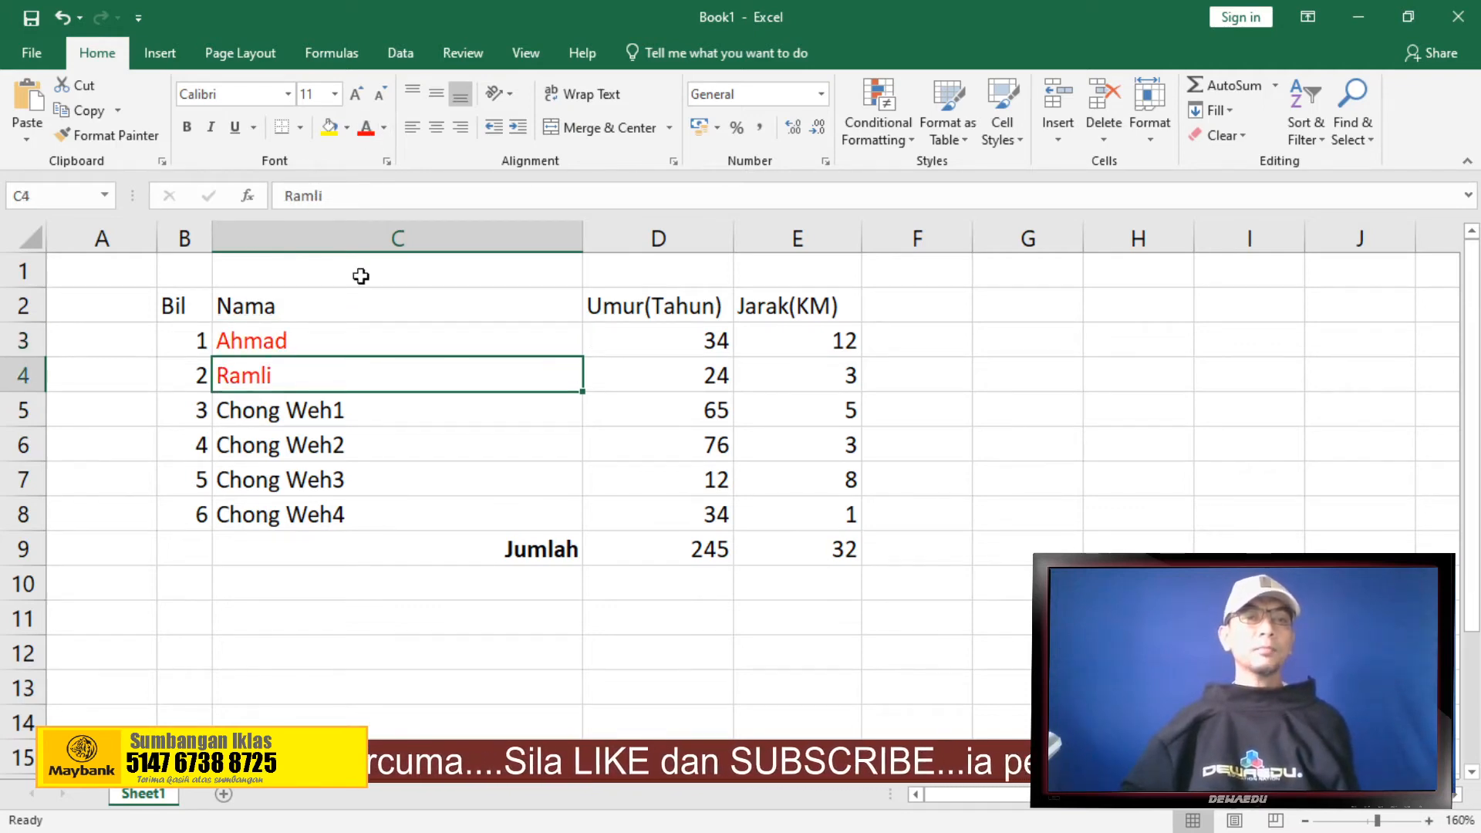
pyautogui.click(322, 481)
pyautogui.click(366, 130)
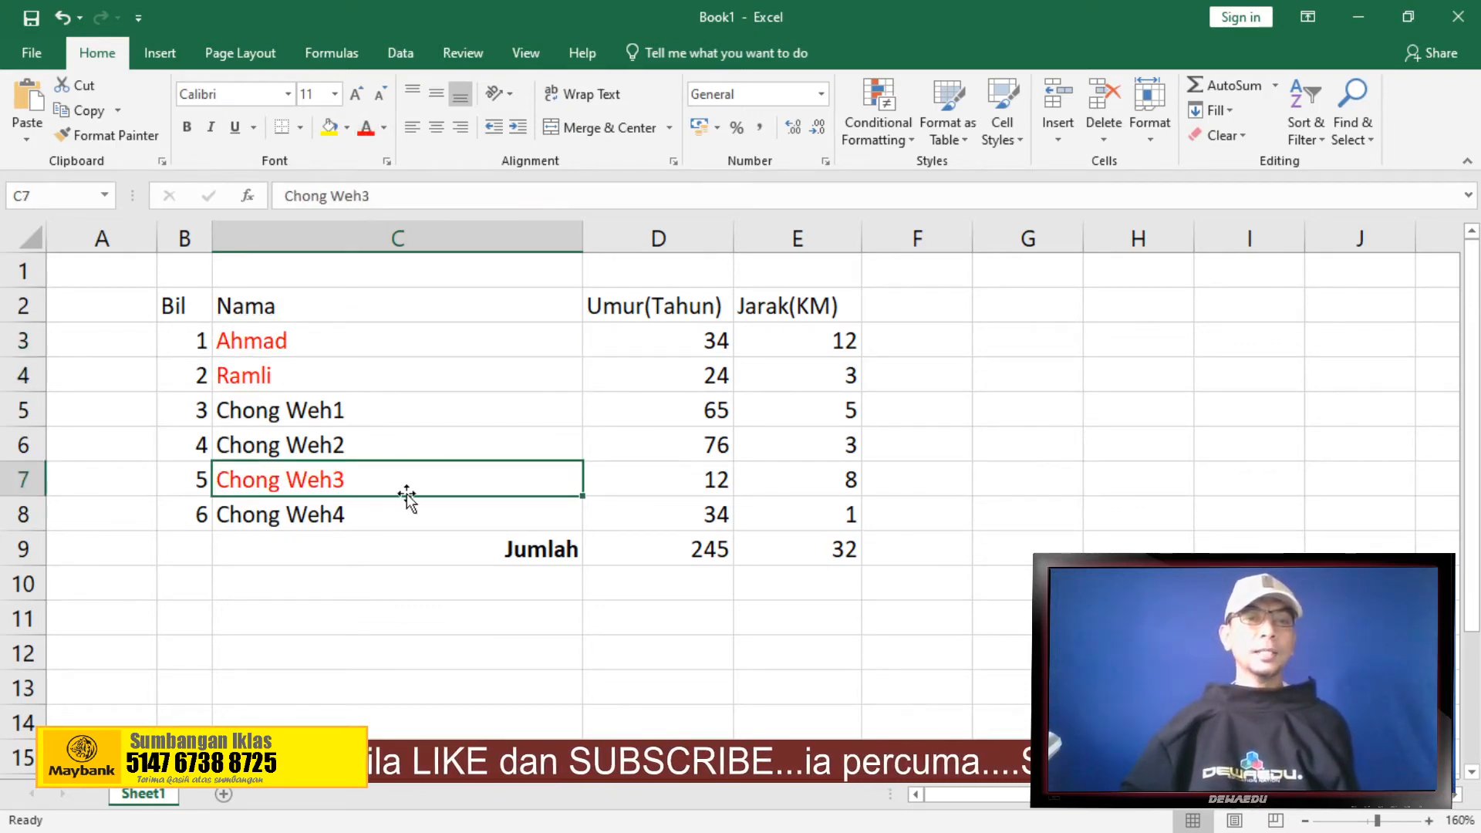
# Enter the label "jumlah 3 org" in cell C11 below the table and right-align it
pyautogui.click(700, 560)
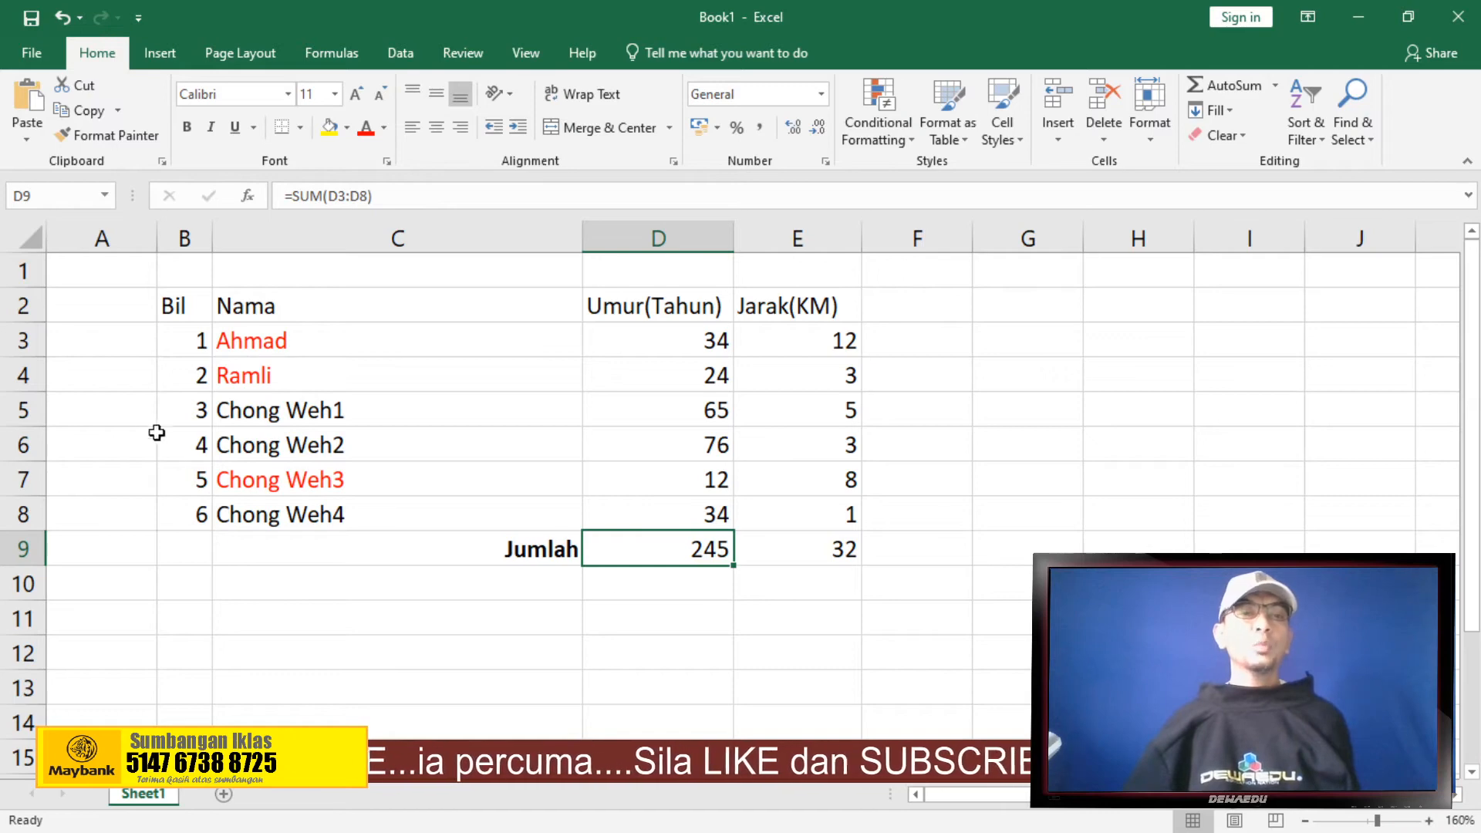
pyautogui.click(490, 617)
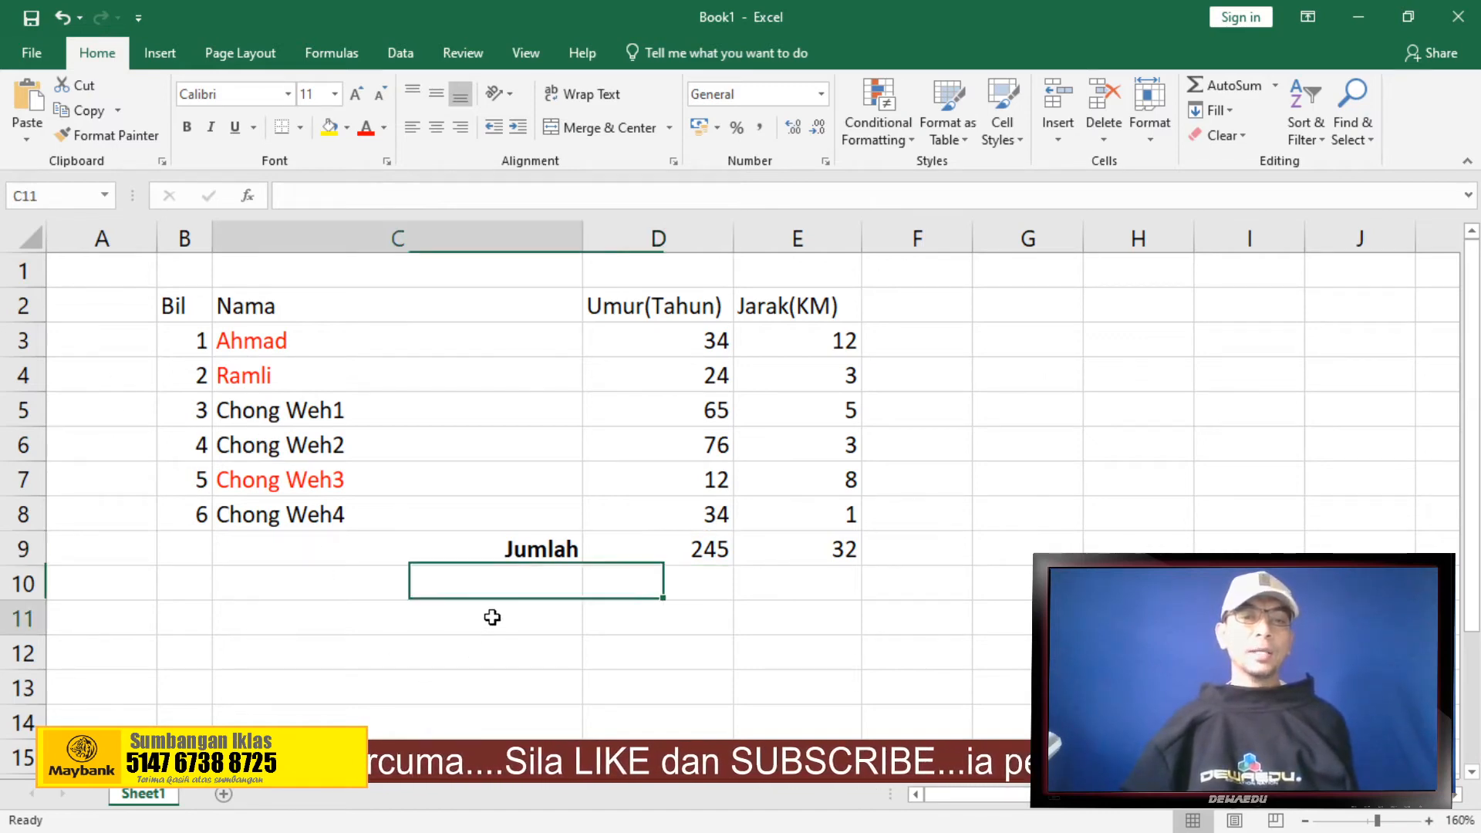
pyautogui.write('jumlah')
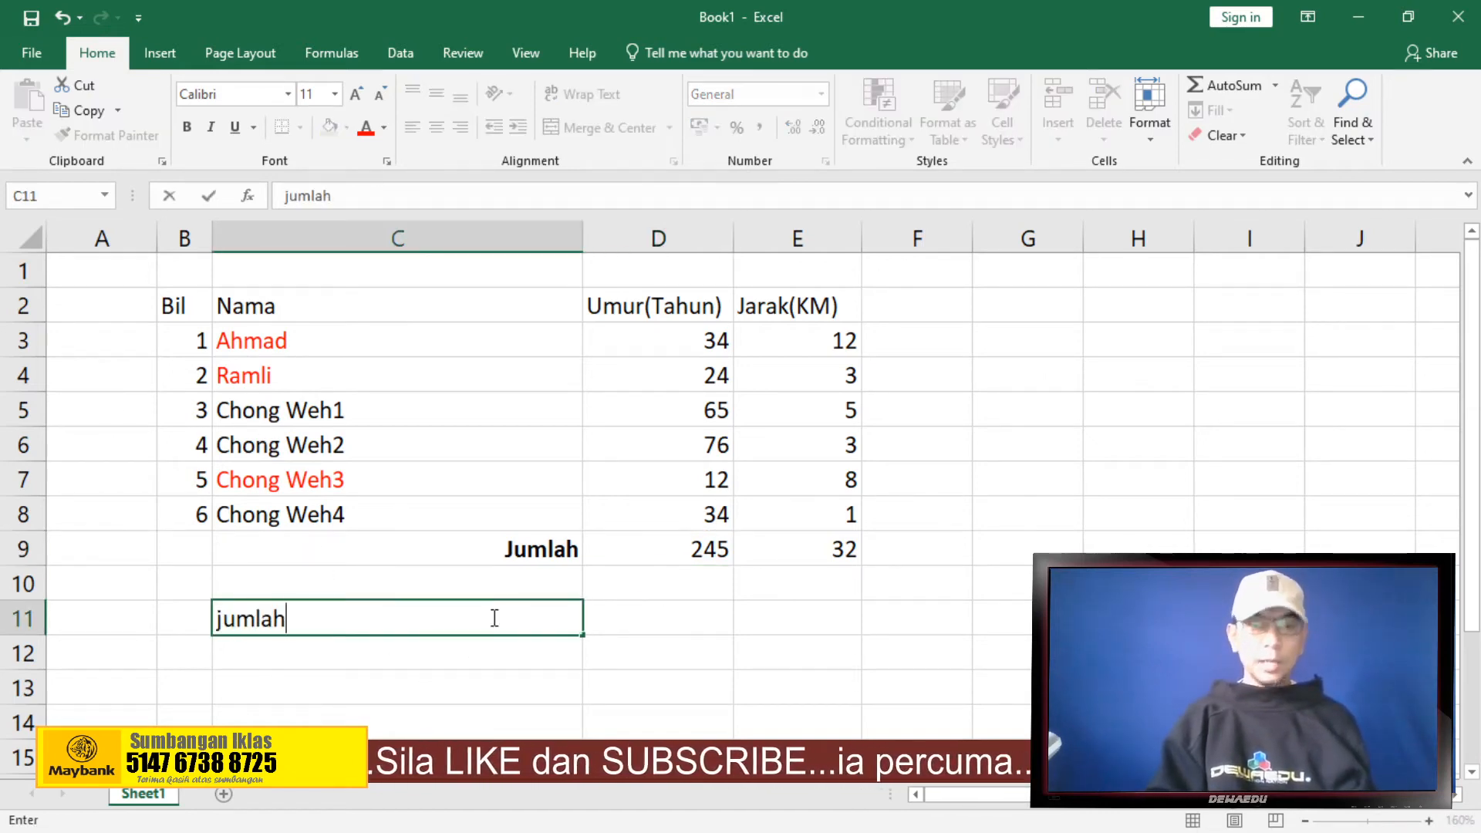
pyautogui.write(' 3 ')
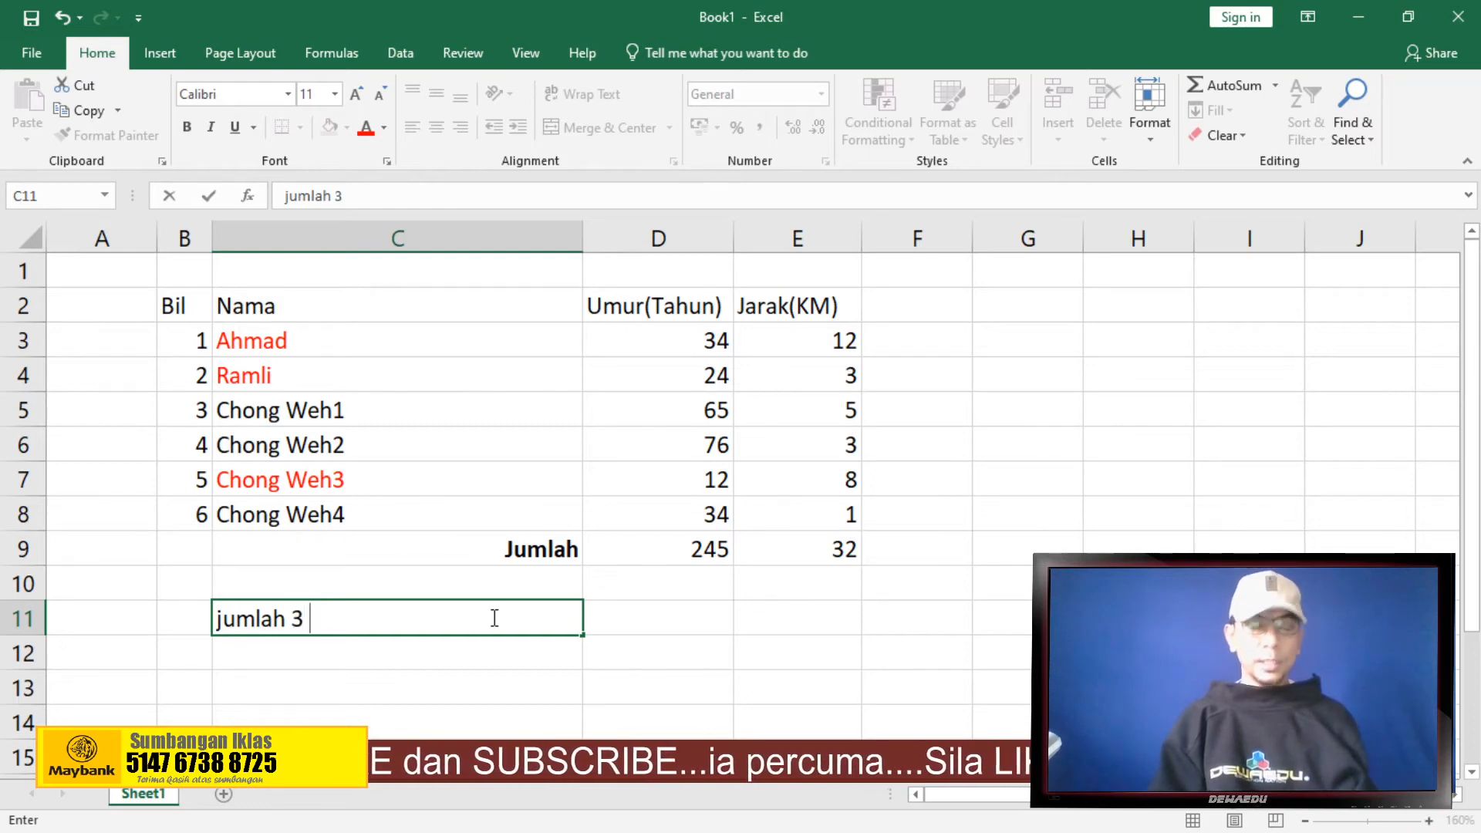
pyautogui.write('org')
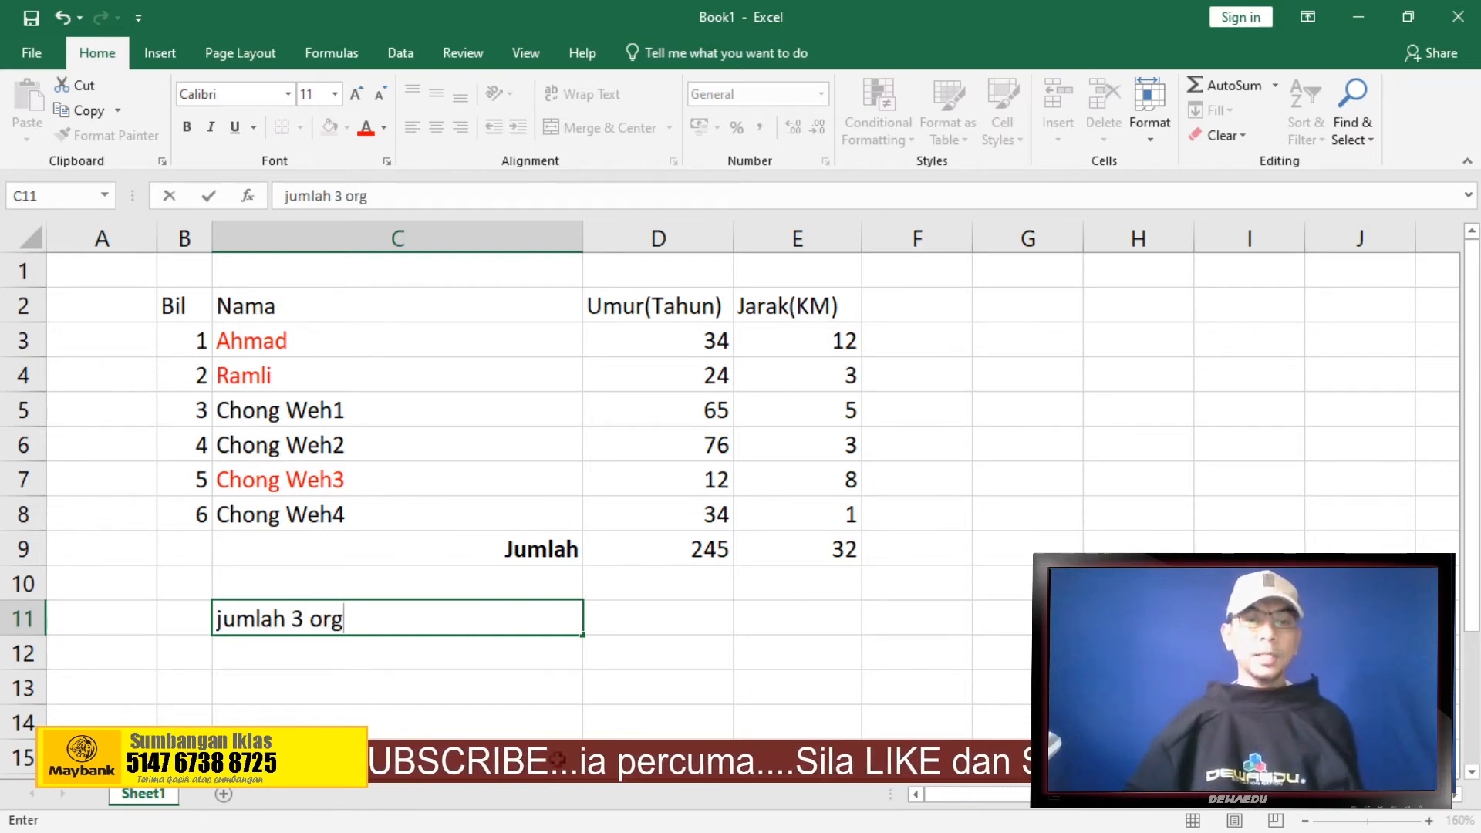
pyautogui.click(524, 708)
pyautogui.click(489, 628)
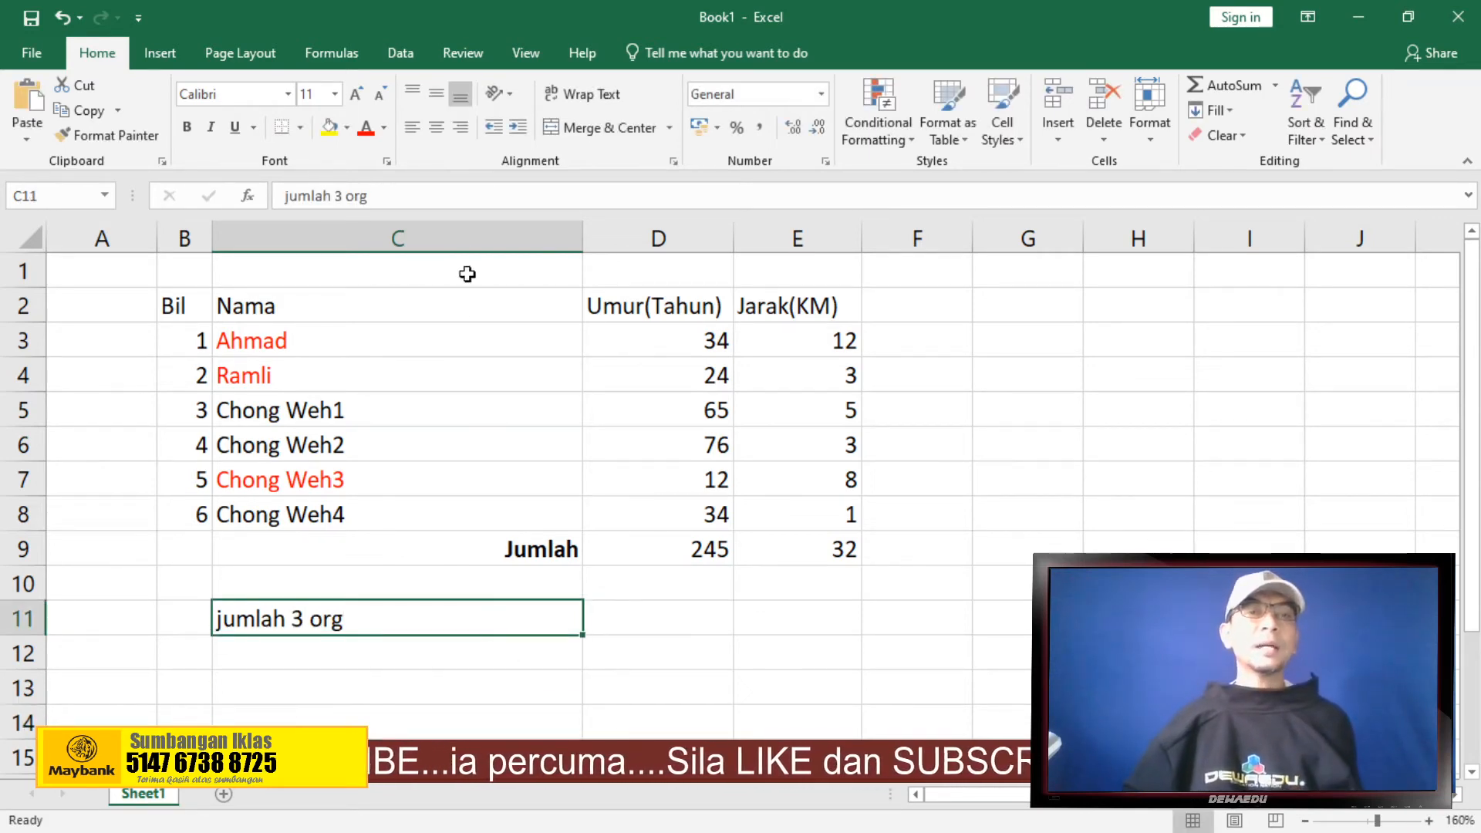
pyautogui.click(461, 132)
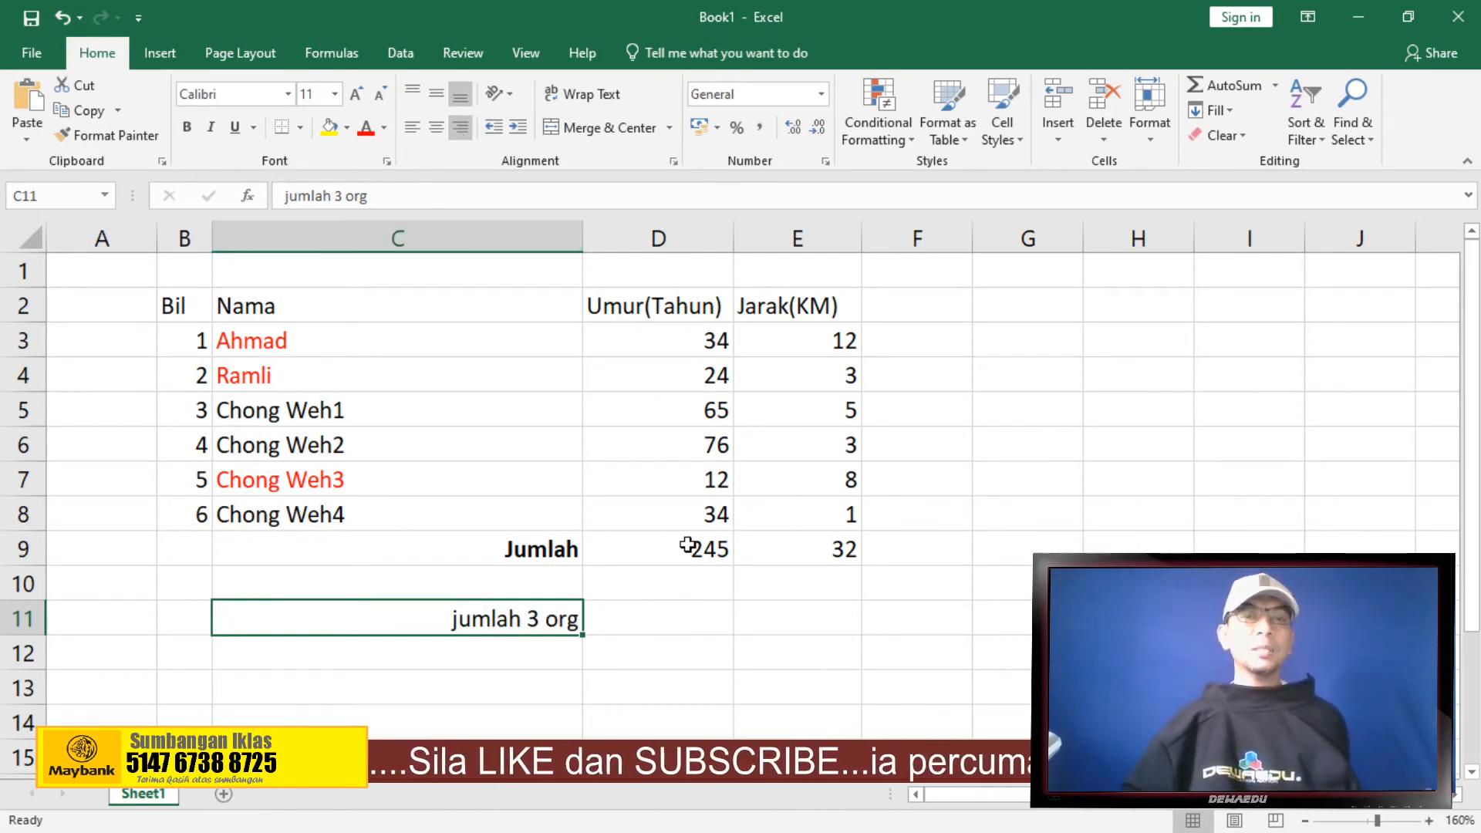
# Enter the formula =D3+D4+D7 in cell D11 to add the ages of the three people with red names
pyautogui.click(661, 623)
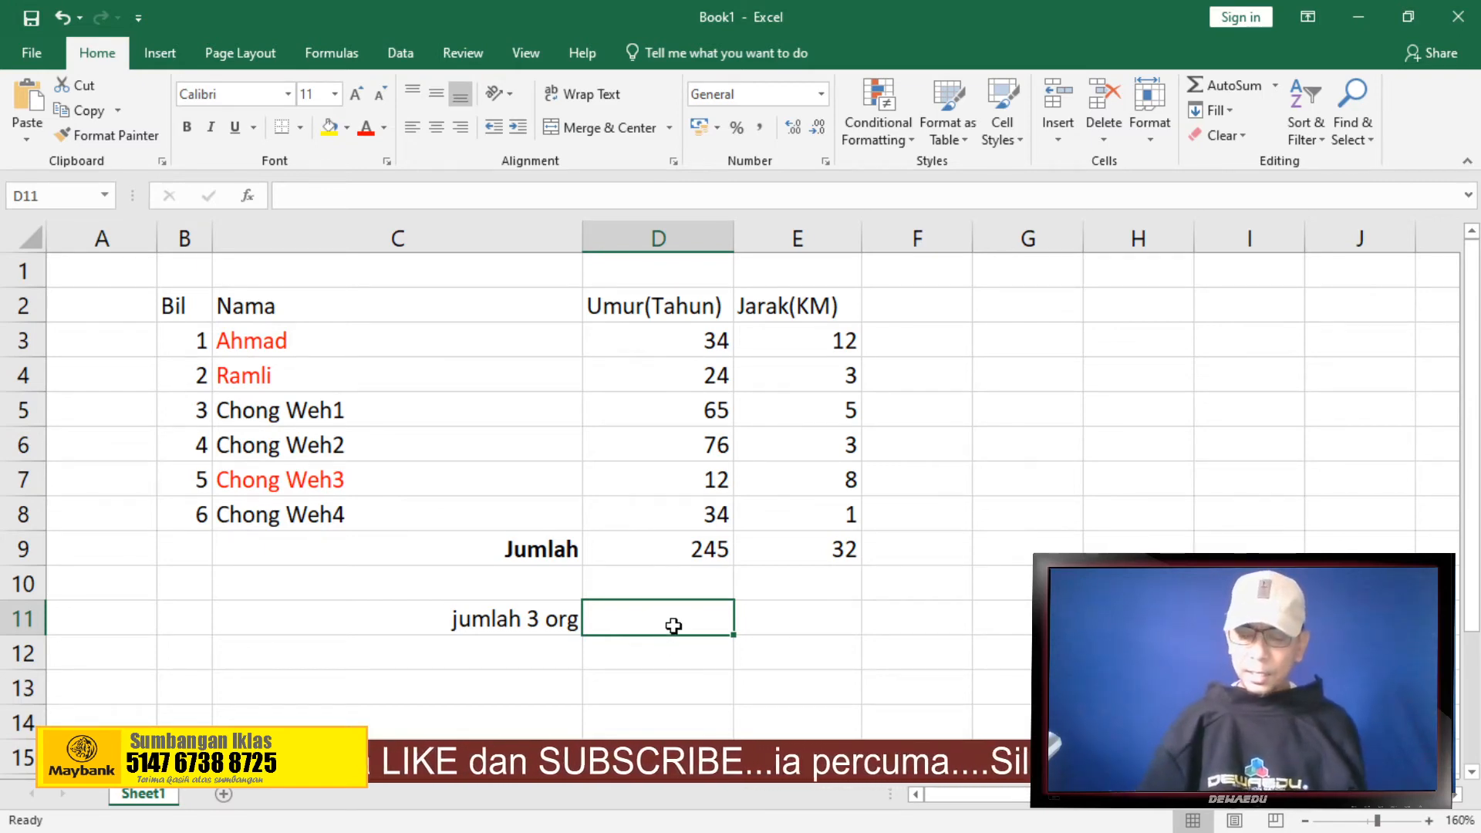
pyautogui.write('=')
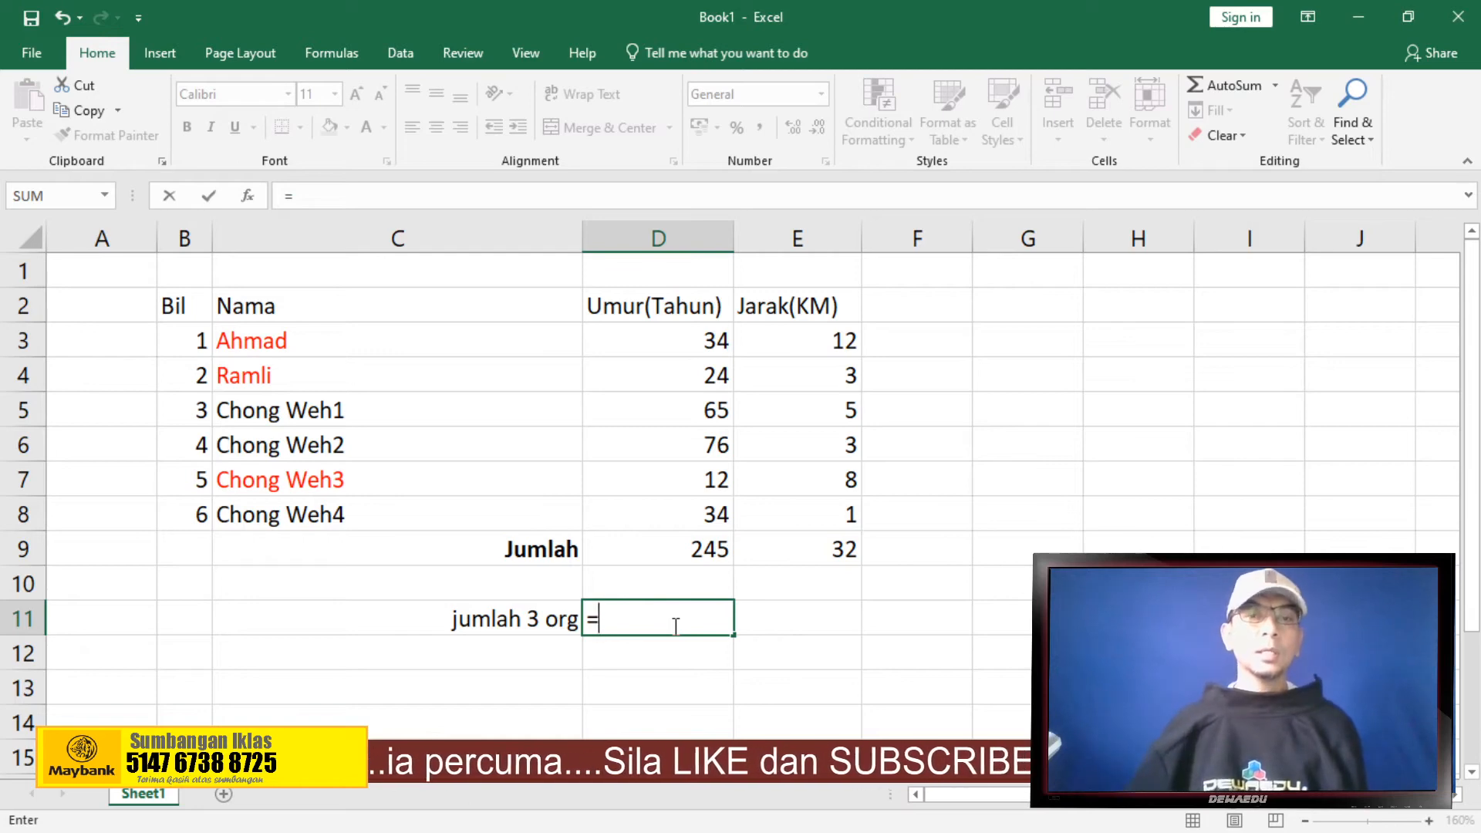
pyautogui.click(695, 341)
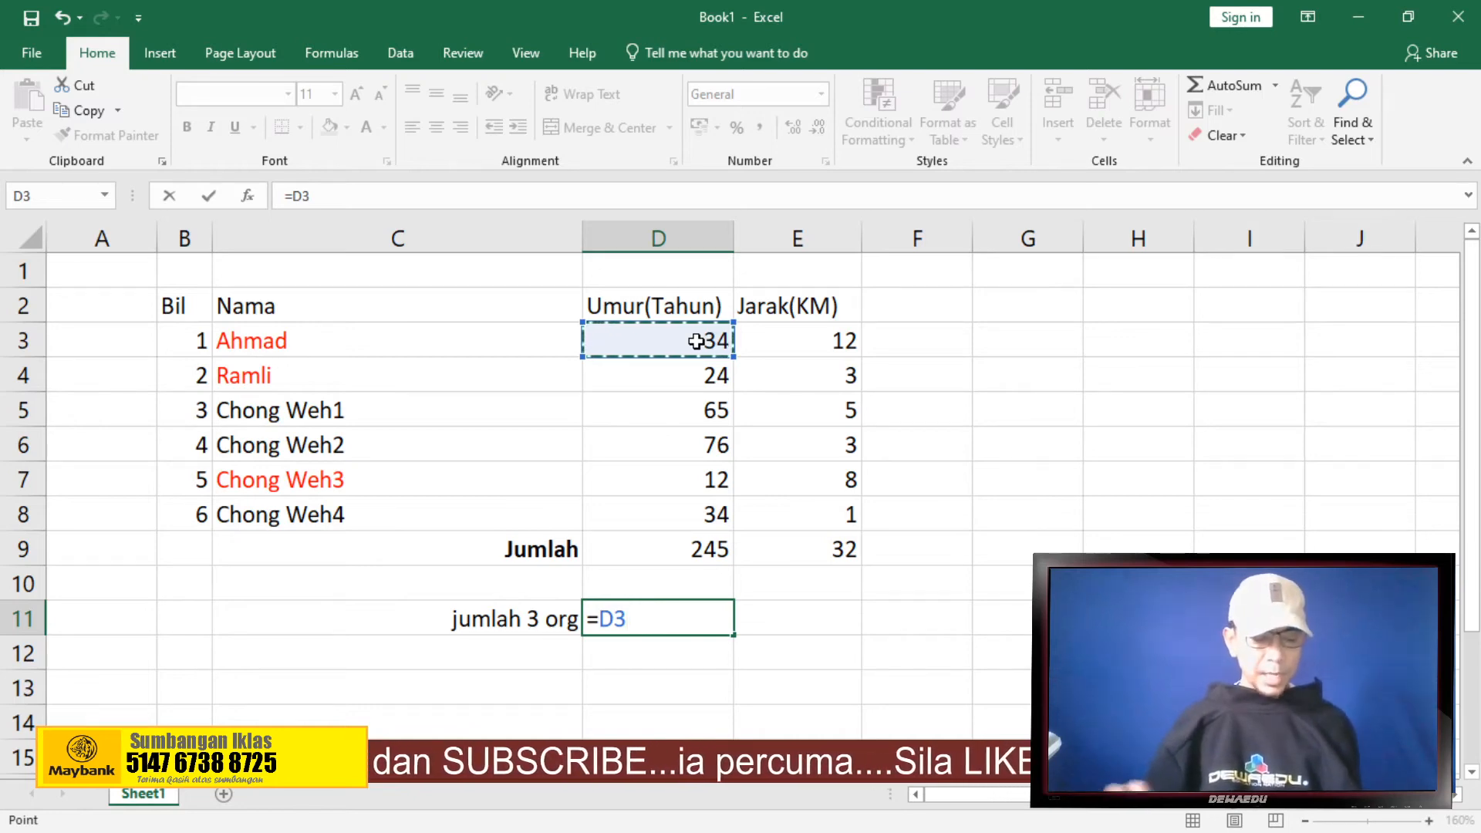
pyautogui.write('+')
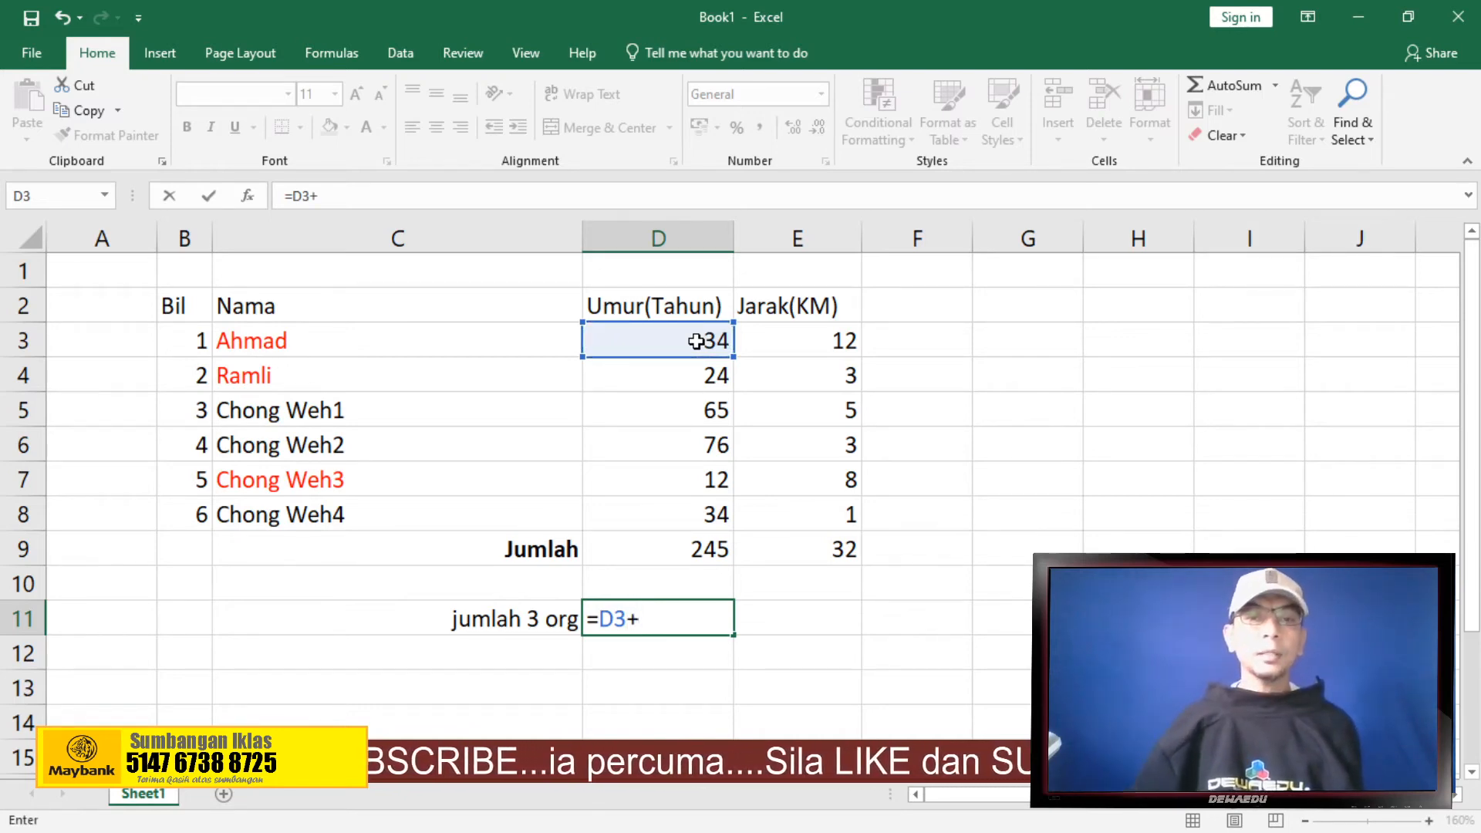
pyautogui.click(698, 375)
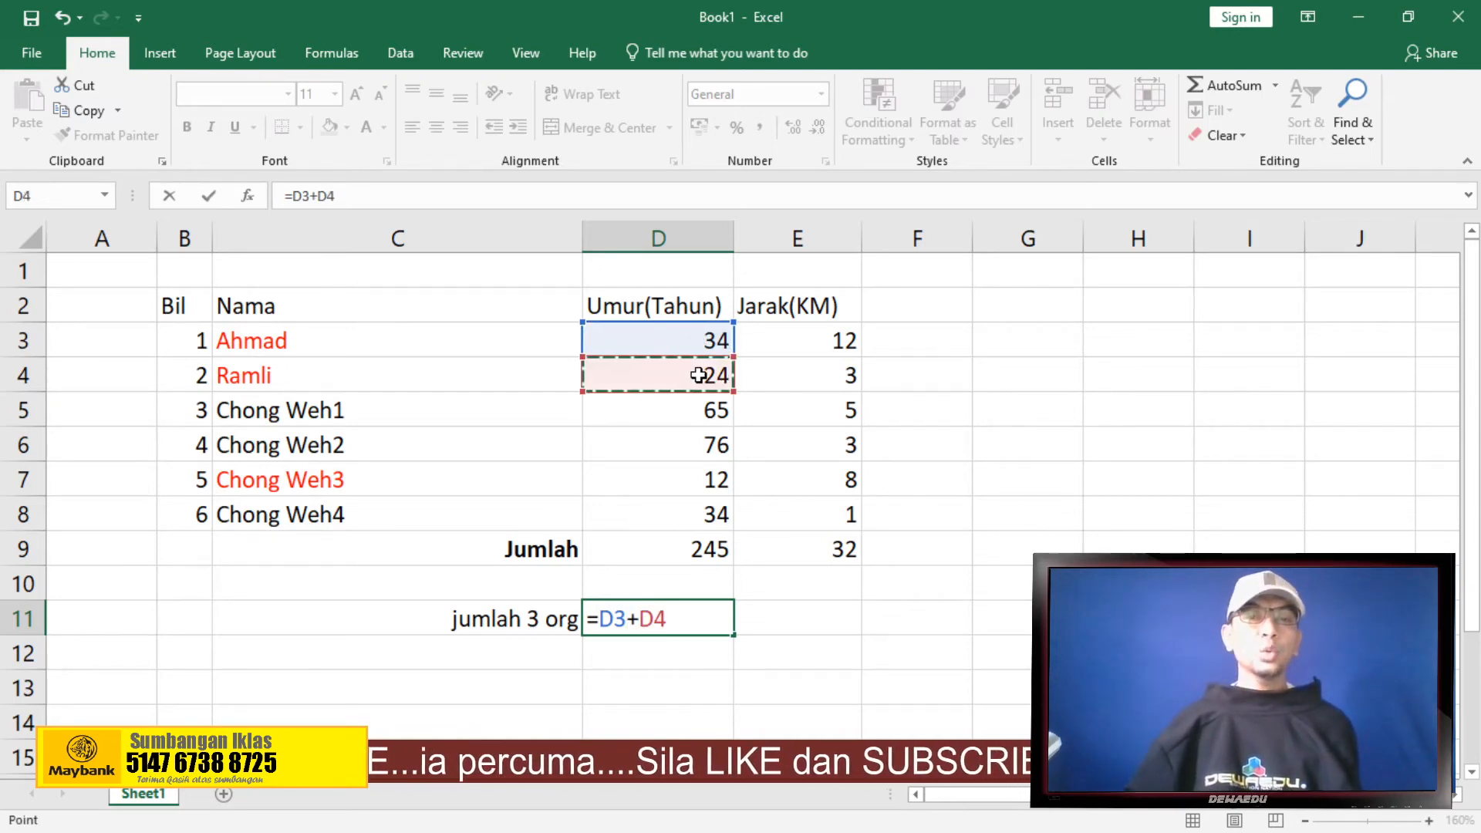
pyautogui.write('+')
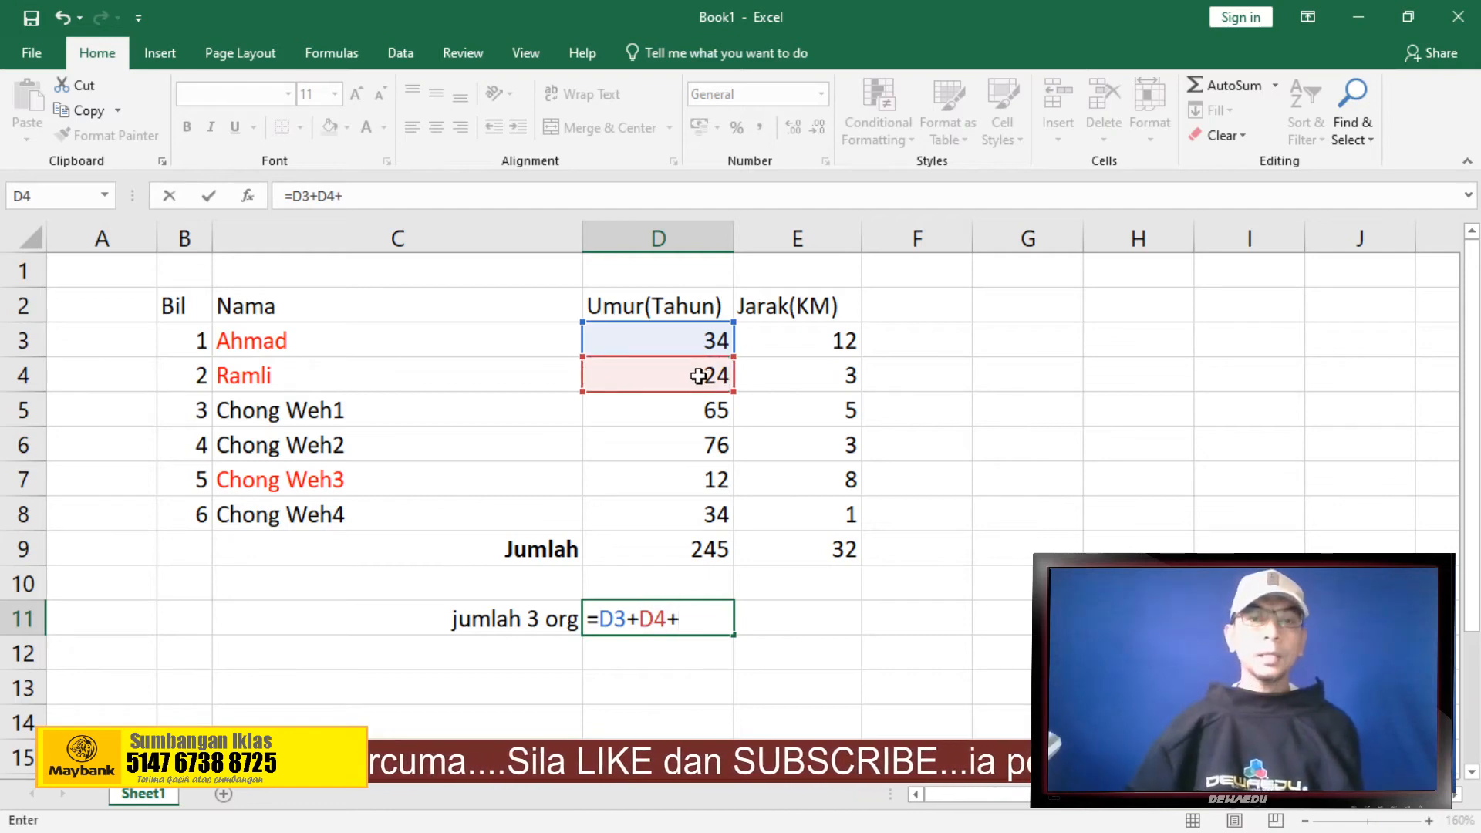
pyautogui.click(651, 478)
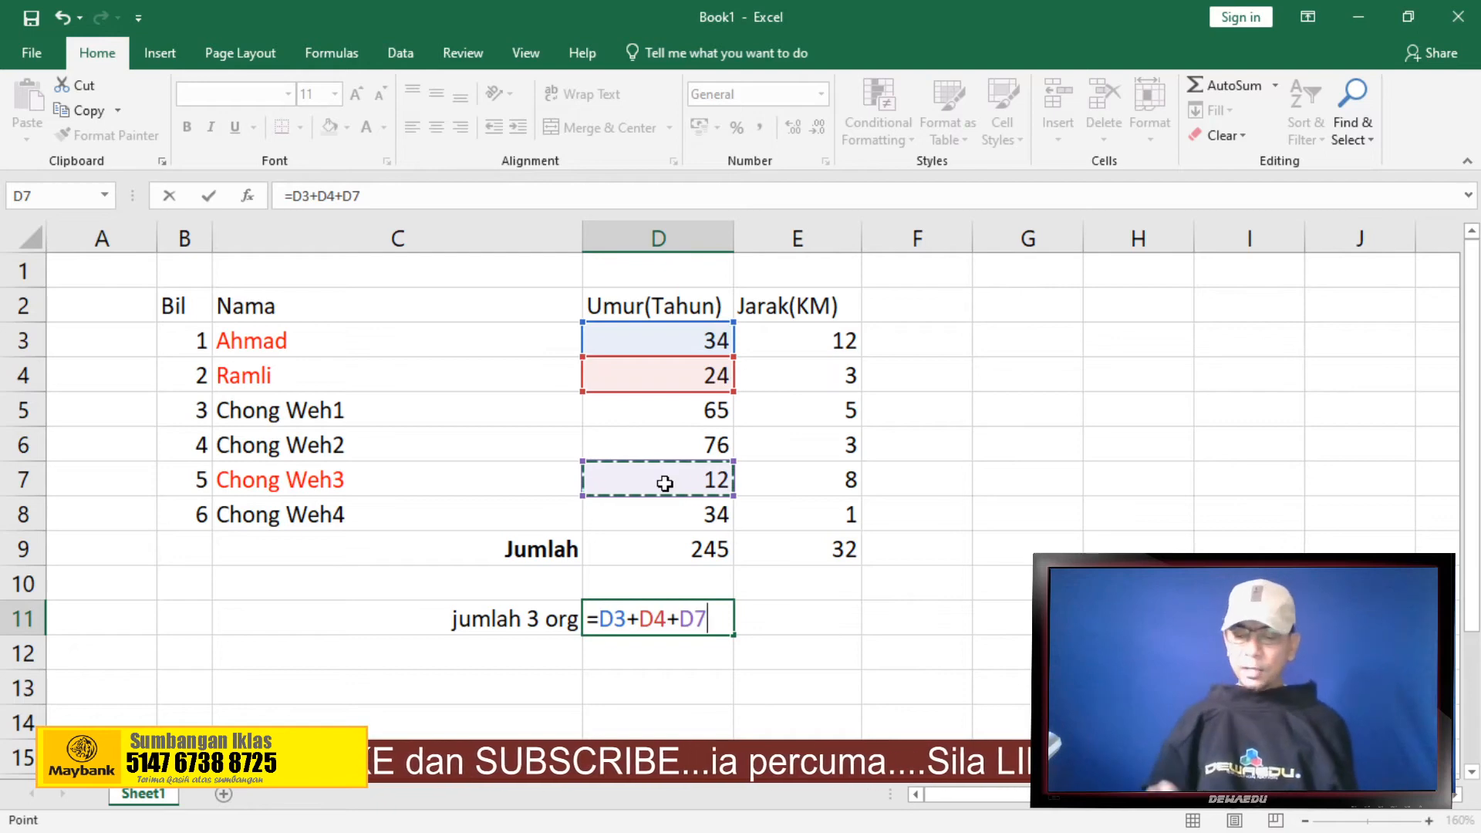
pyautogui.press('Return')
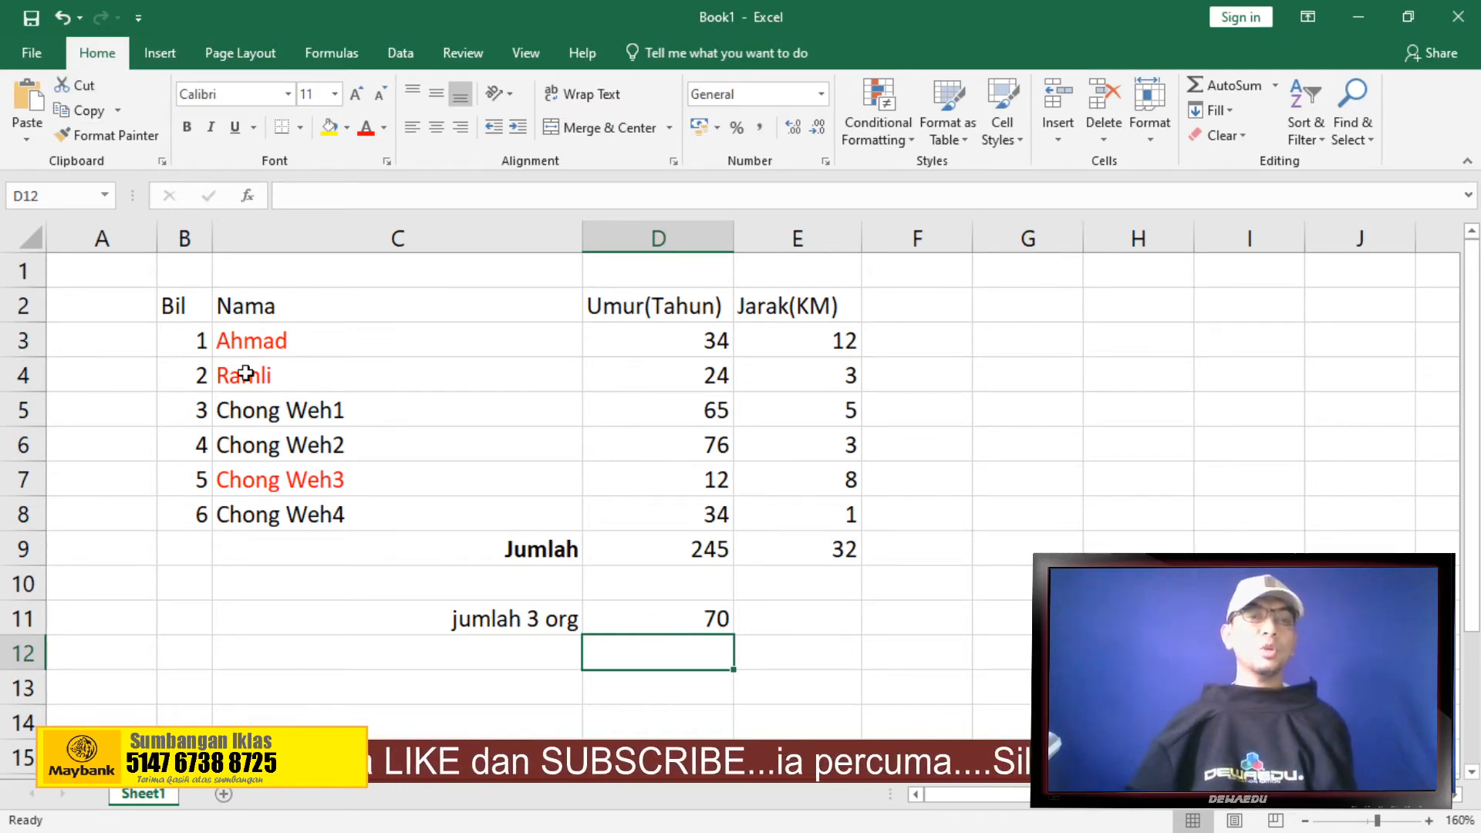
# Review the red names in C3, C4 and C7 against the cell references in D11's formula
pyautogui.click(255, 351)
pyautogui.click(278, 386)
pyautogui.click(301, 488)
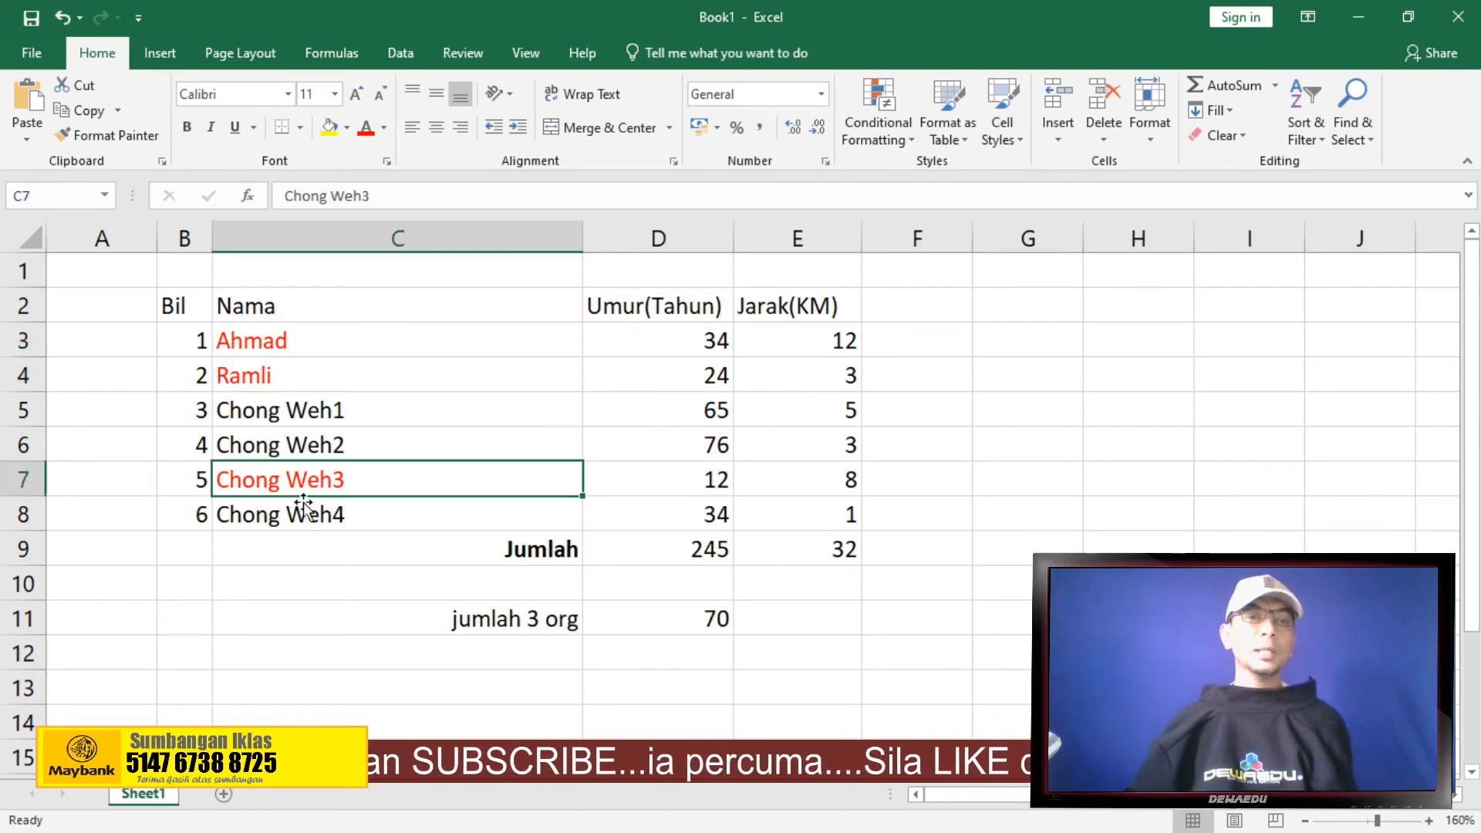
pyautogui.click(668, 620)
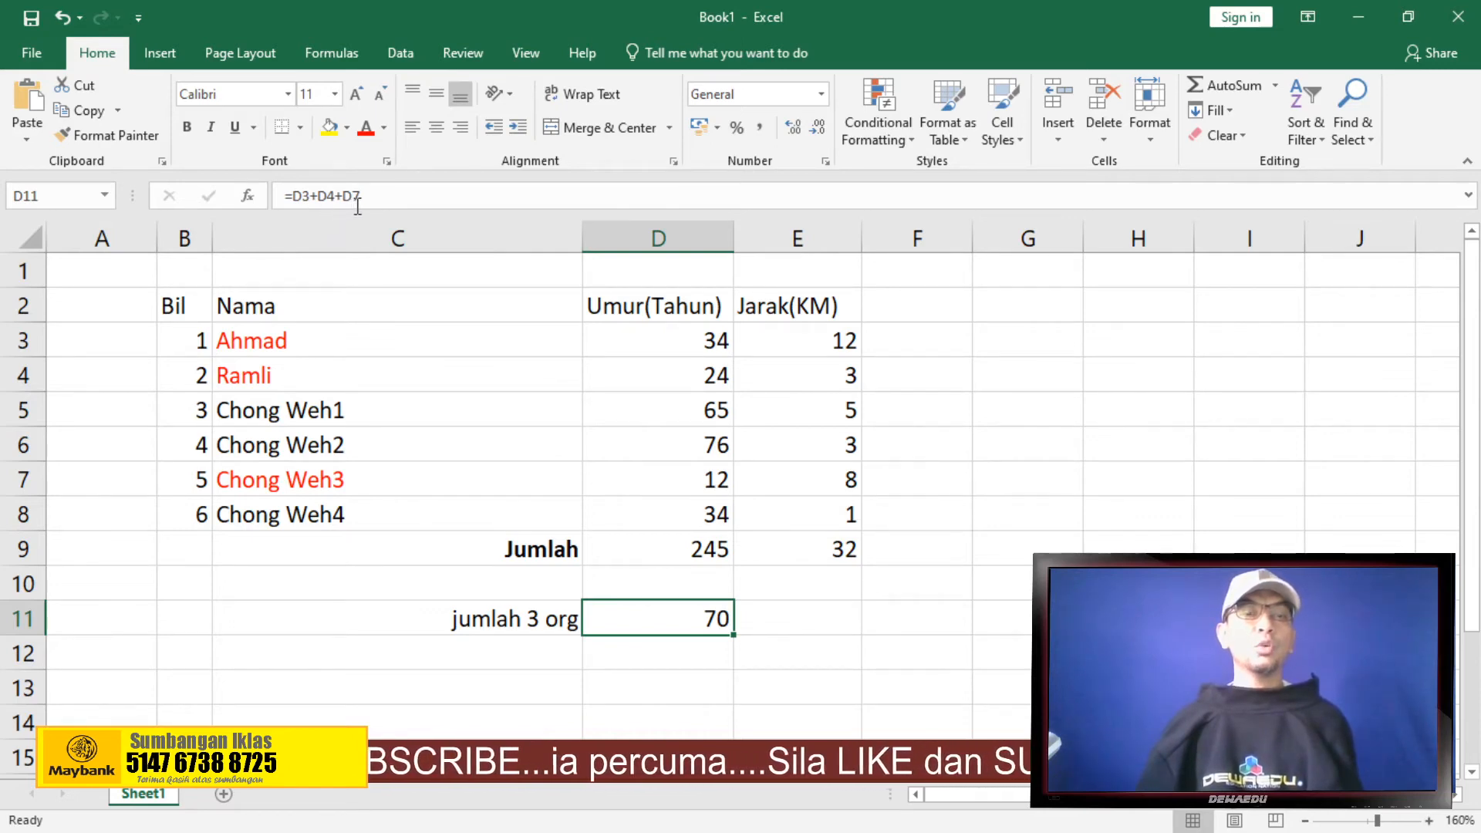
pyautogui.click(777, 658)
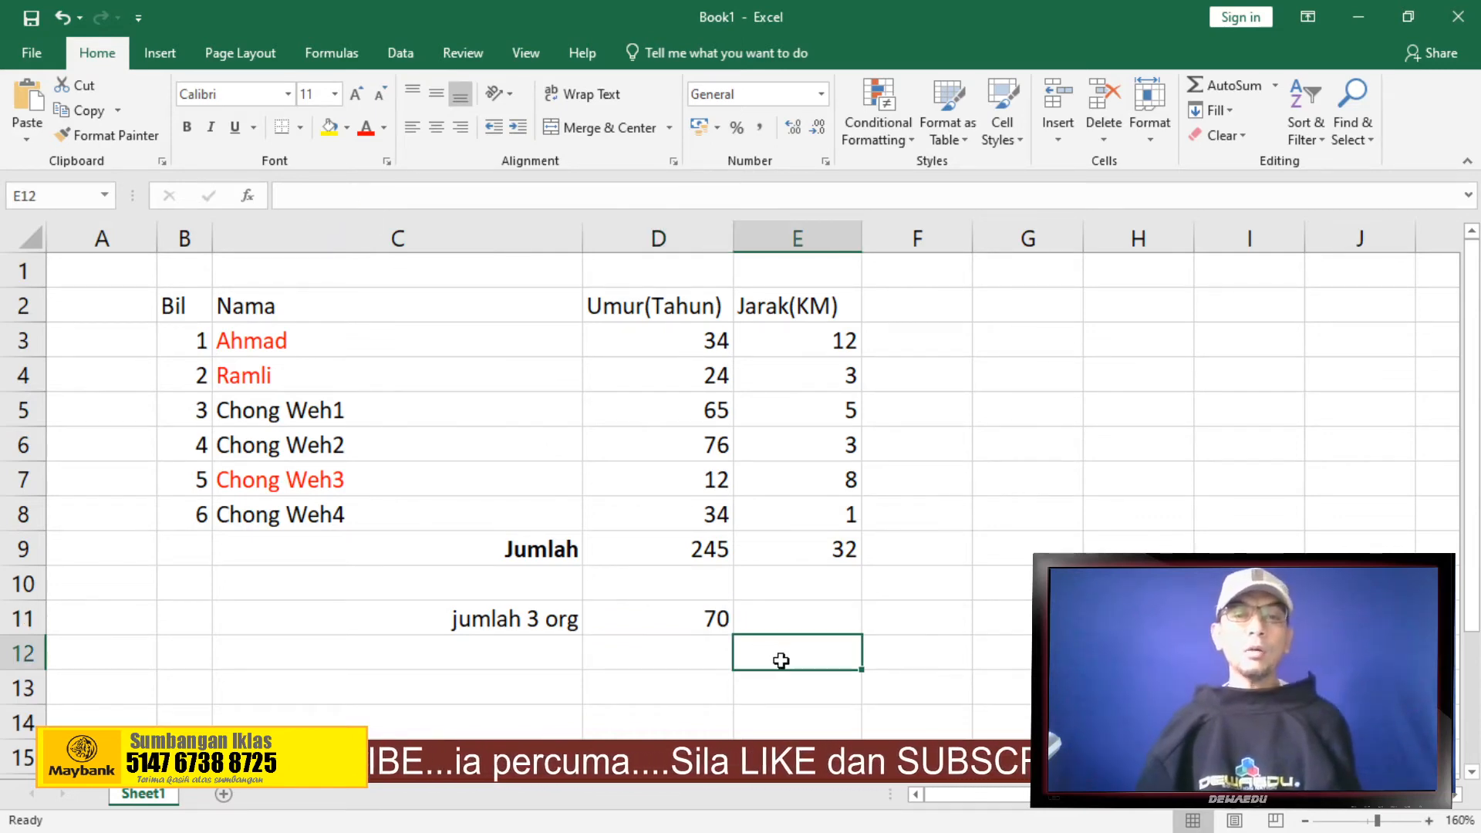
pyautogui.click(689, 617)
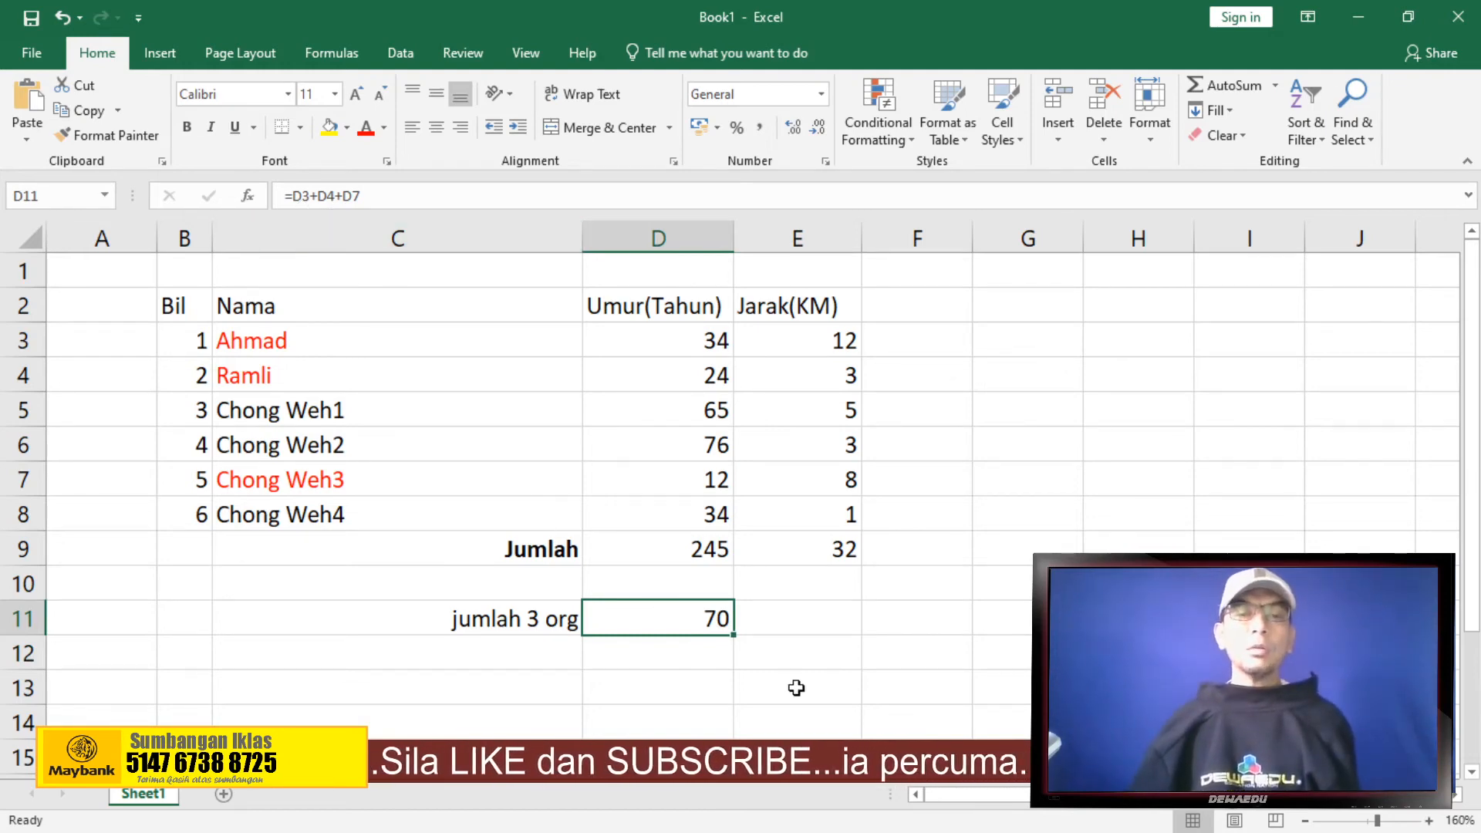
# Enter the formula =34+24+12 in cell D12, using the three ages as fixed numbers
pyautogui.click(633, 648)
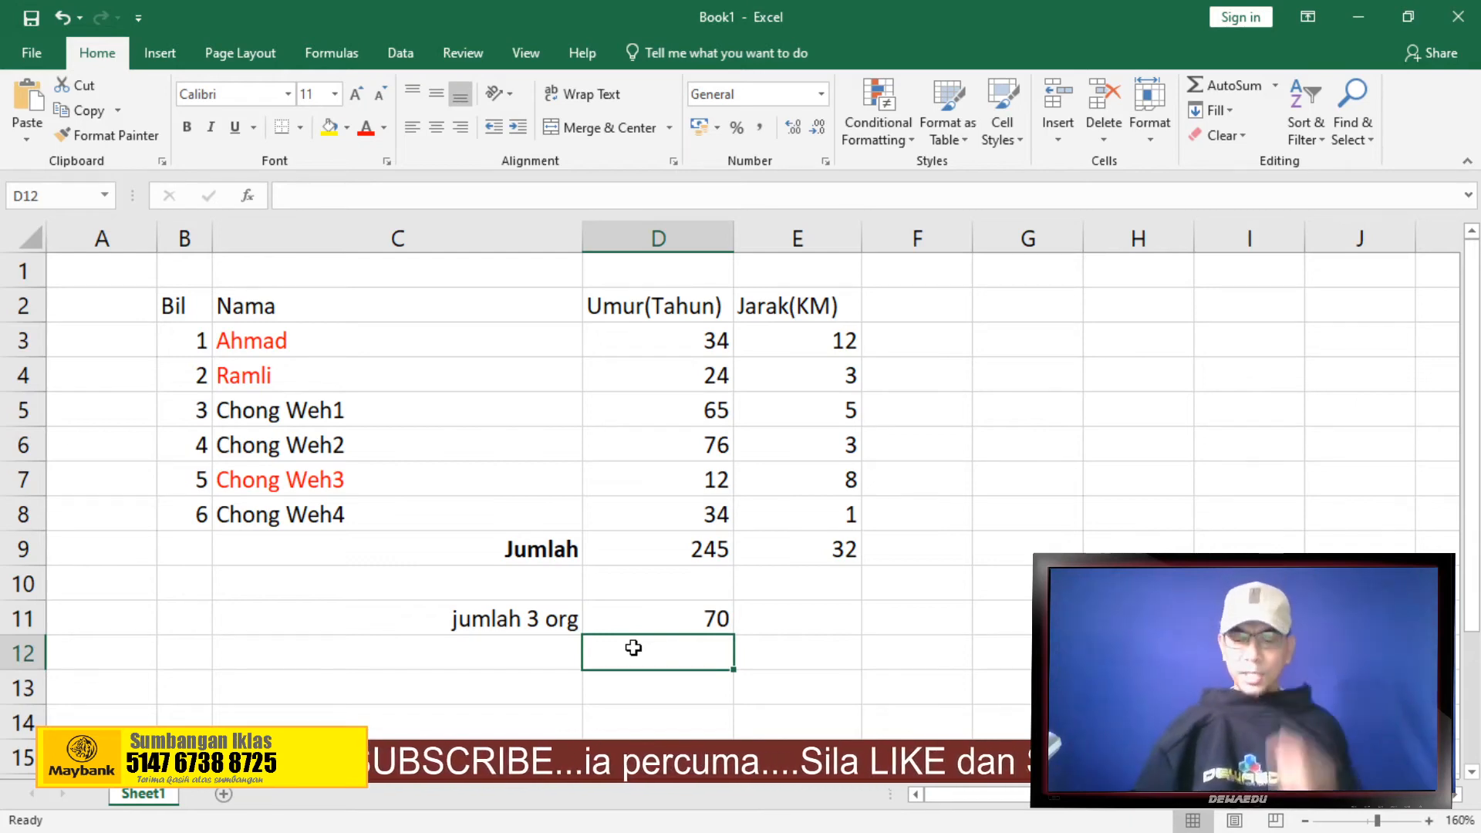
pyautogui.write('=')
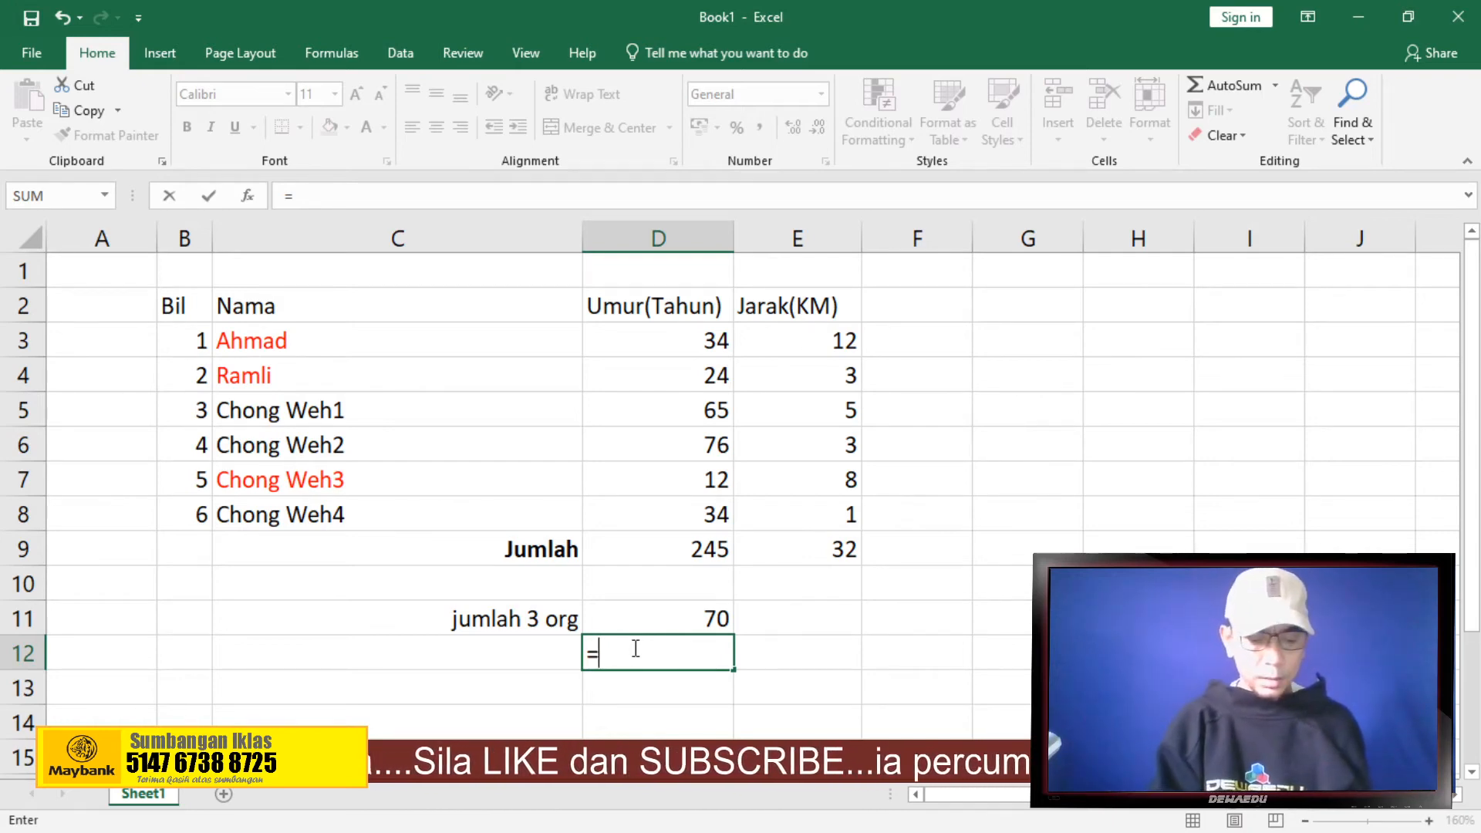
pyautogui.write('34+')
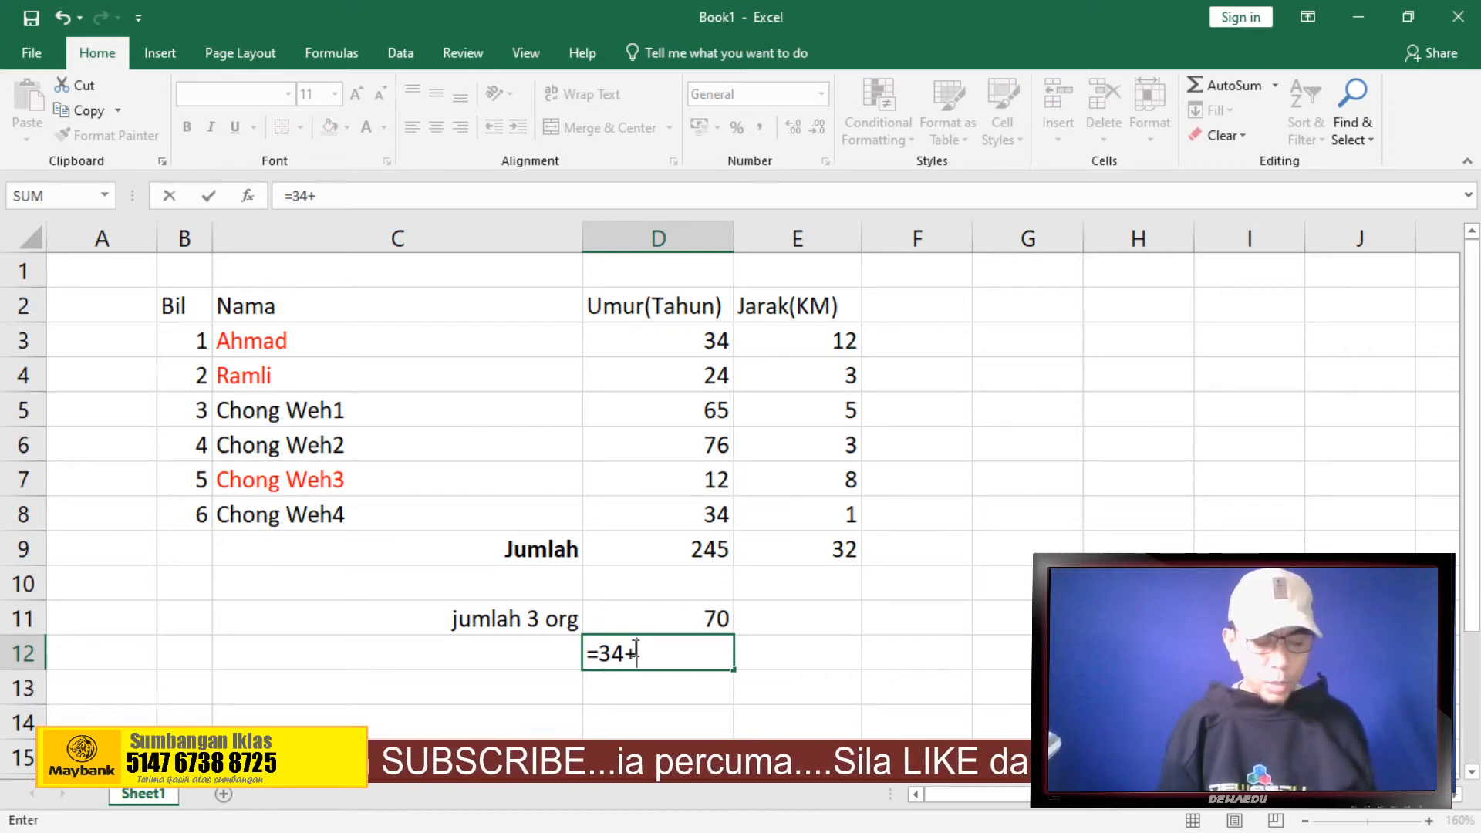
pyautogui.write('24')
pyautogui.write('+')
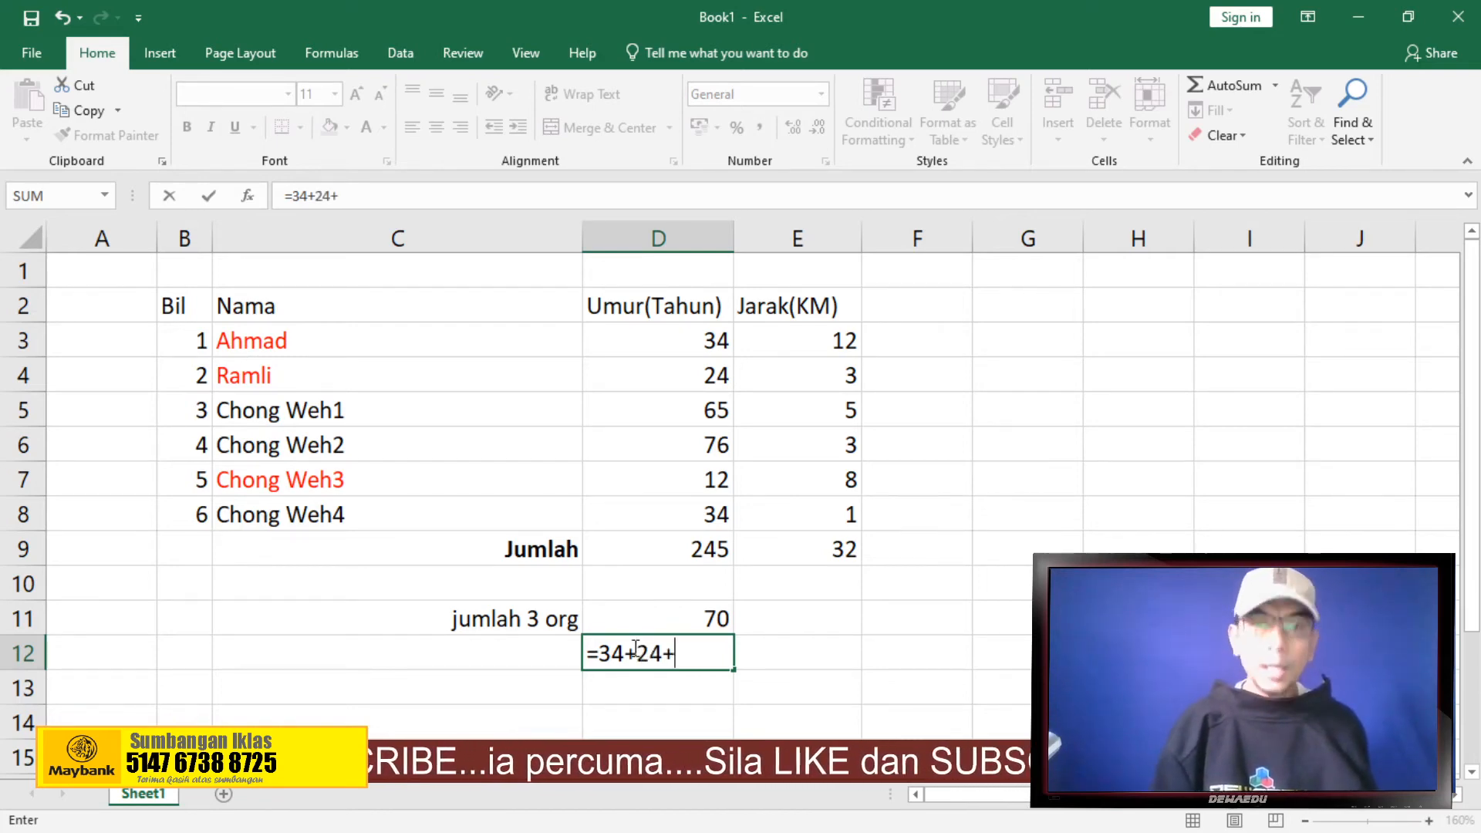
pyautogui.write('12')
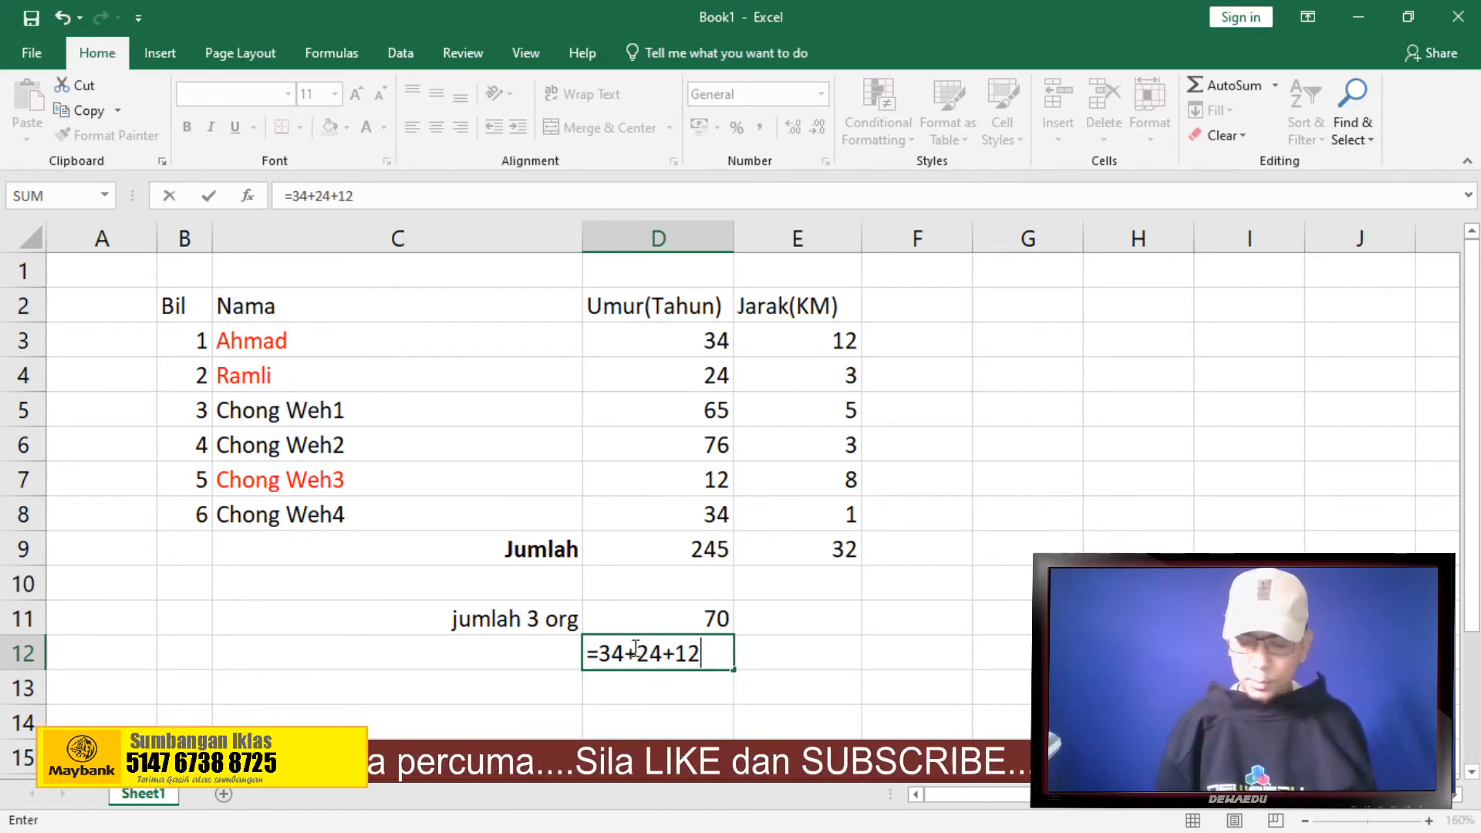
pyautogui.press('Return')
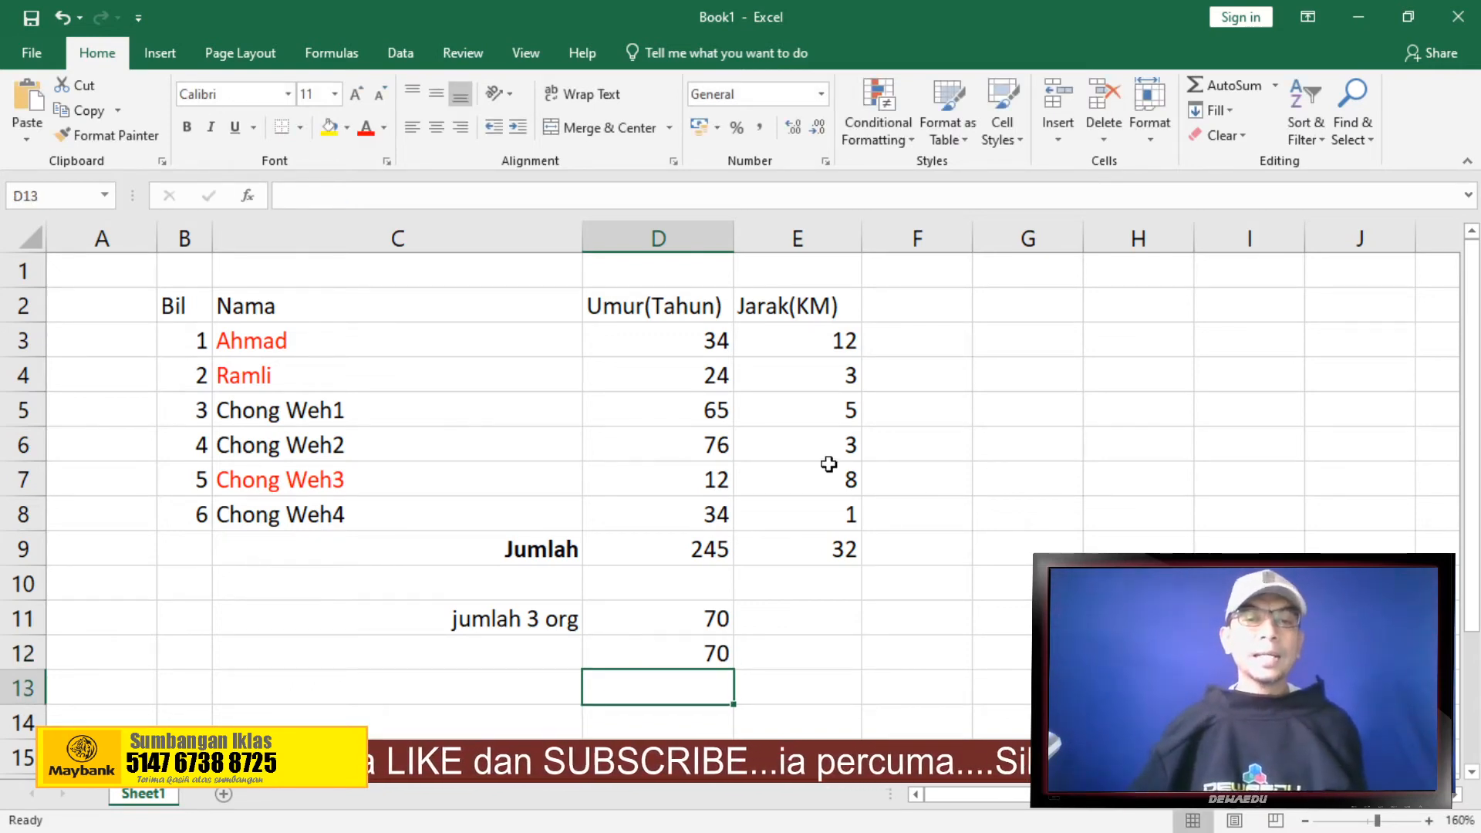
# Format cell D11 with green text and a yellow fill
pyautogui.click(618, 632)
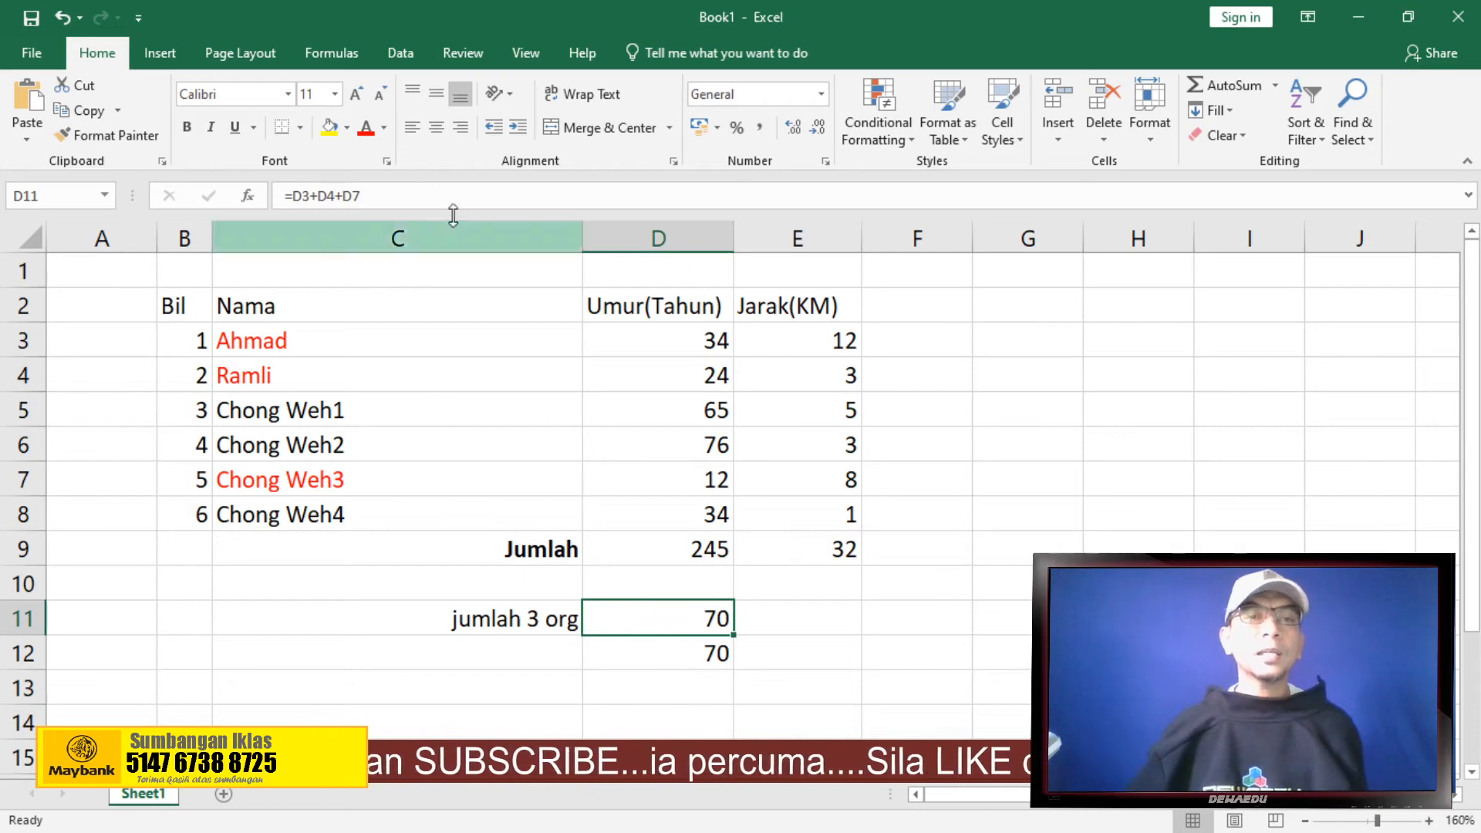
pyautogui.click(386, 136)
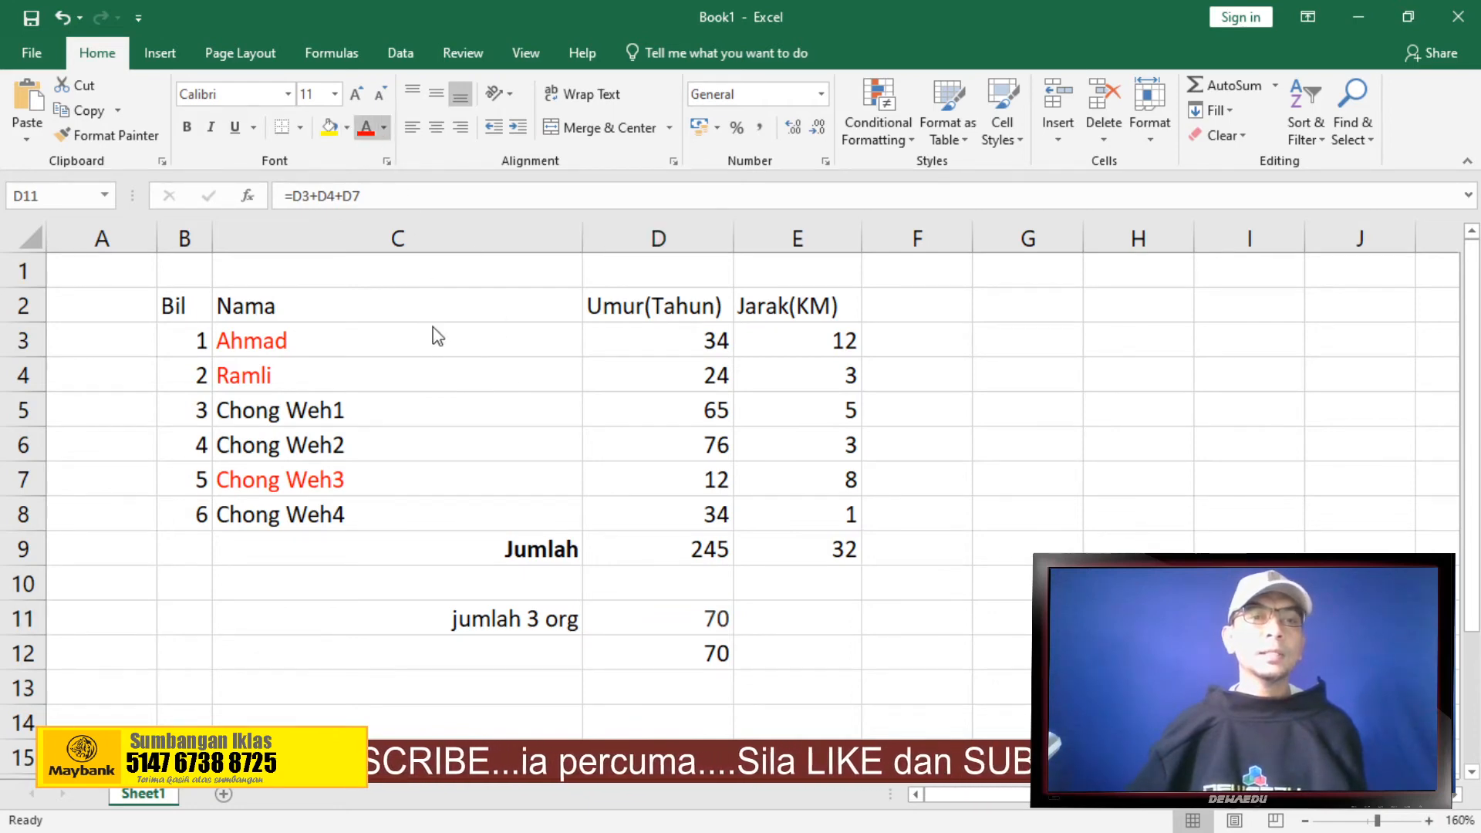
pyautogui.click(461, 329)
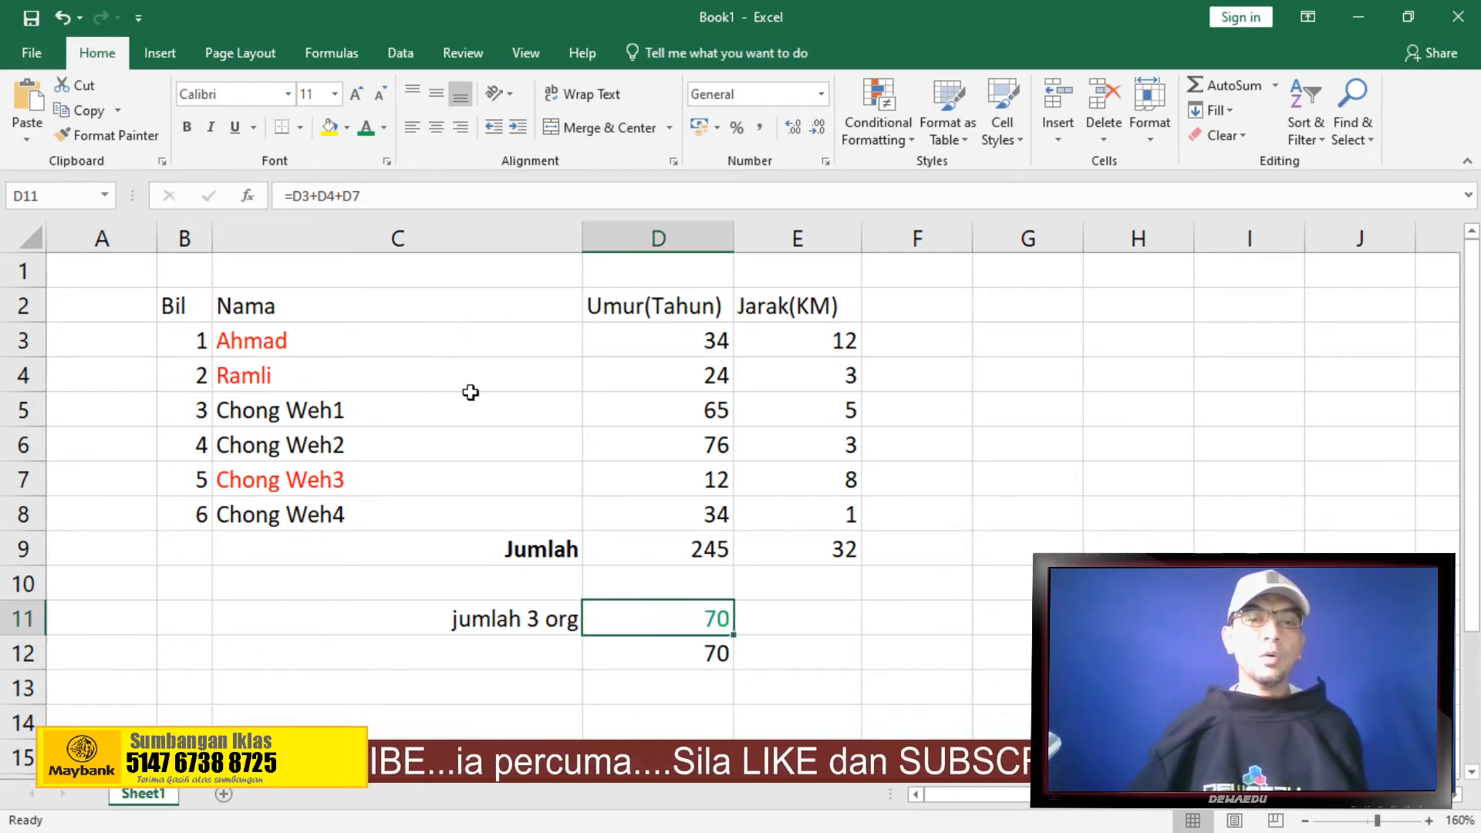
pyautogui.click(387, 136)
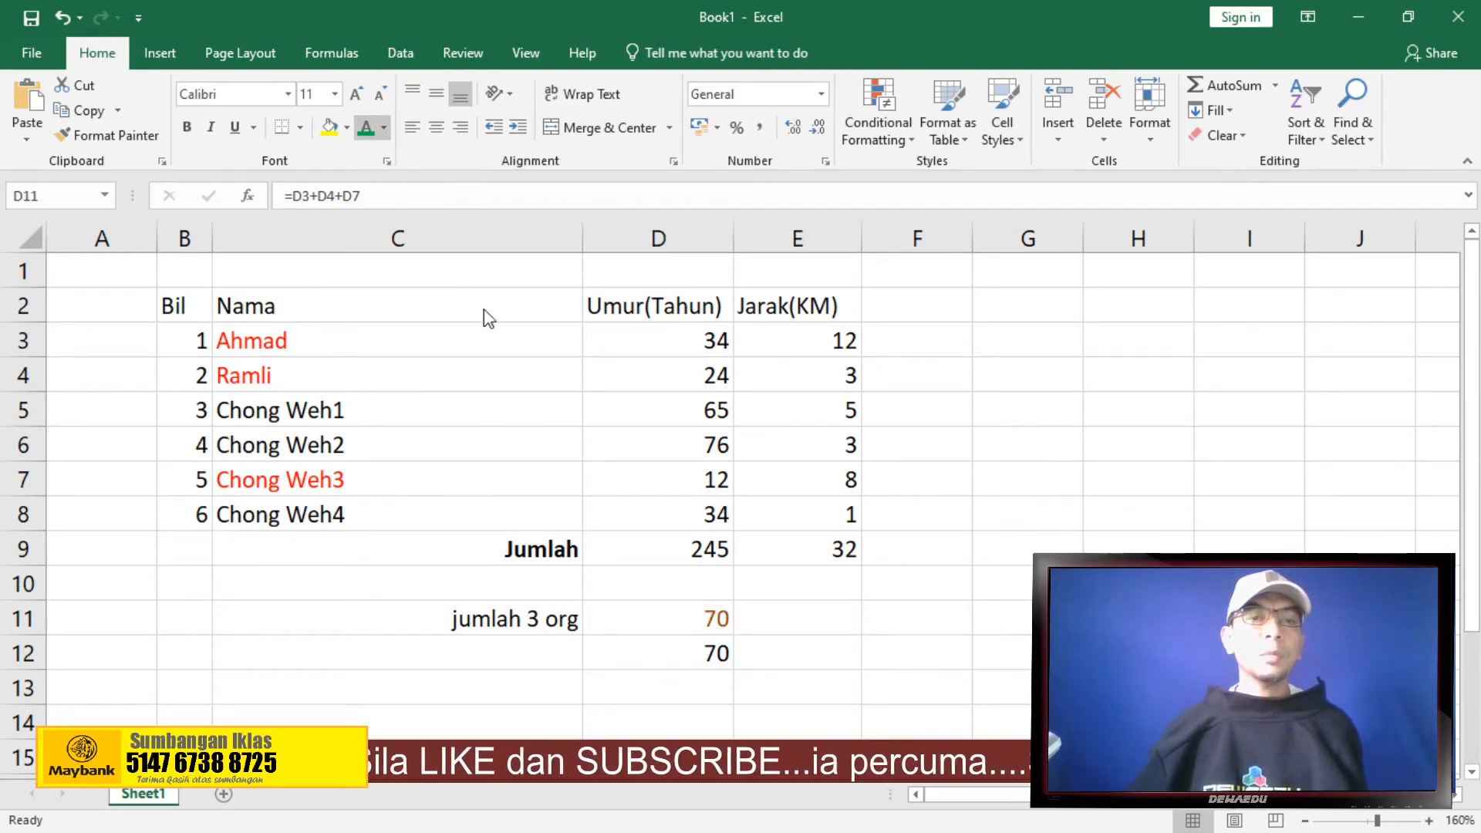
pyautogui.click(474, 338)
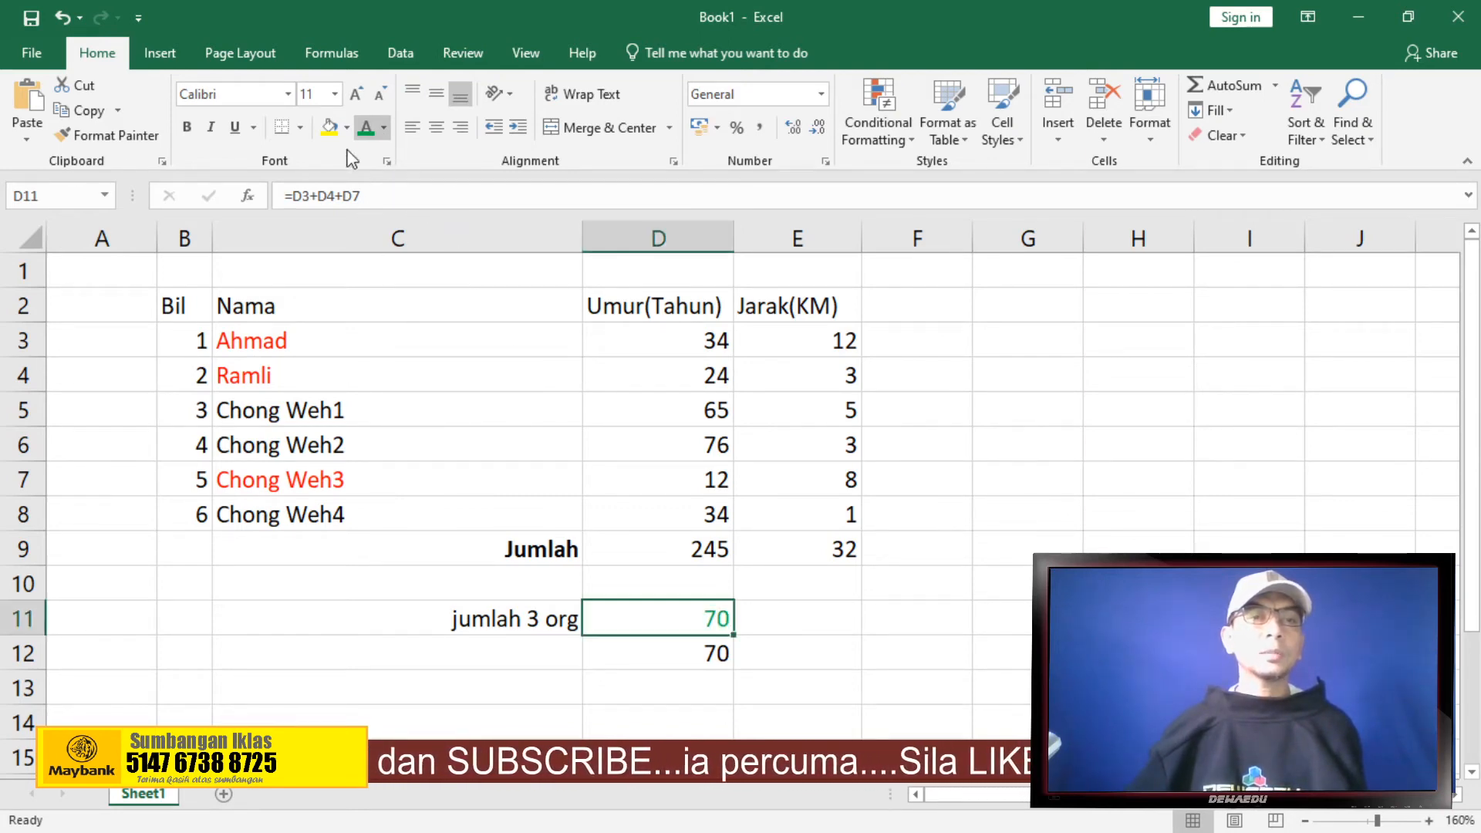
pyautogui.click(331, 131)
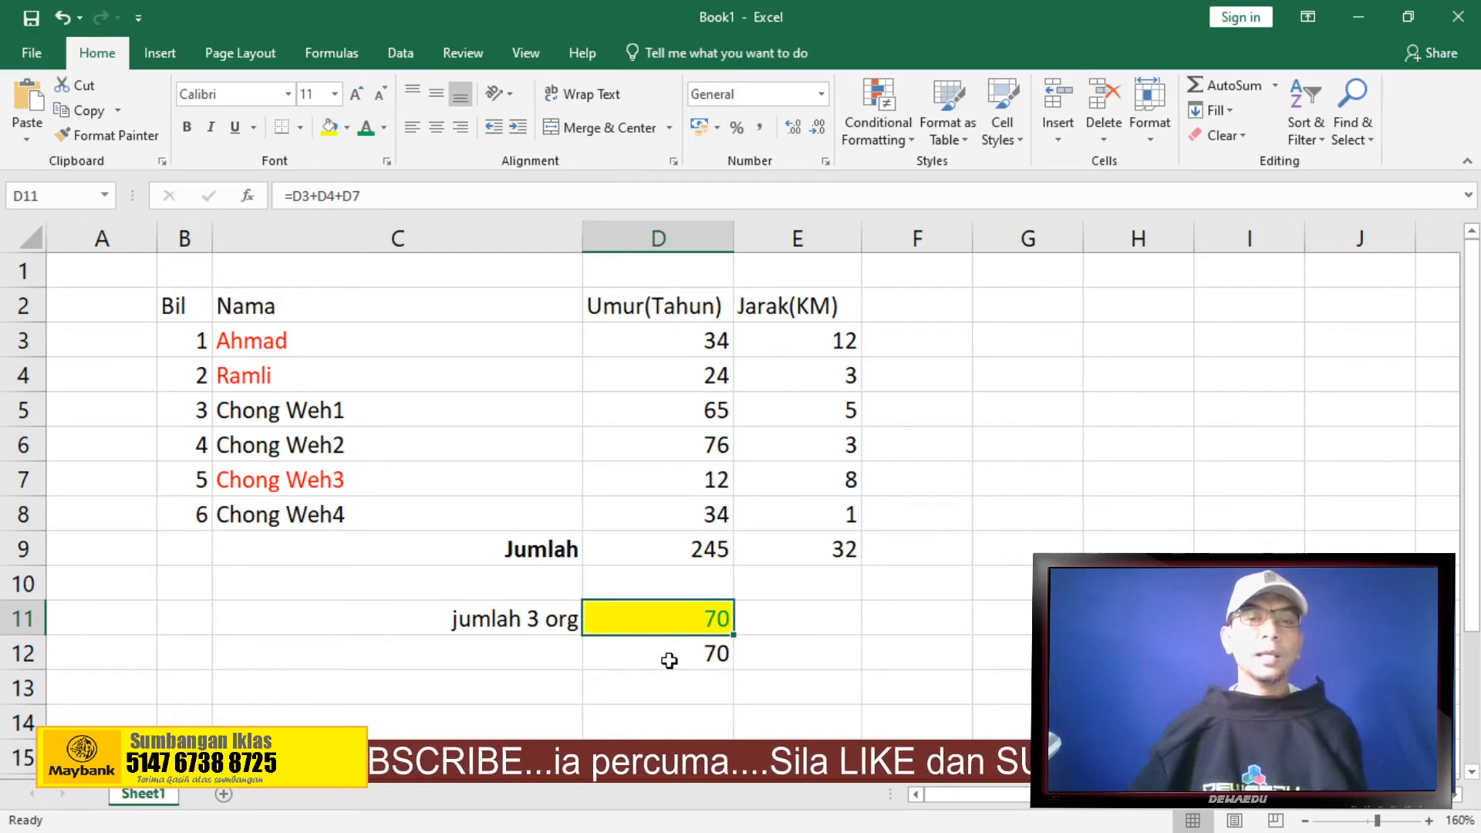
# Fill cell D12 with green
pyautogui.click(669, 657)
pyautogui.click(349, 133)
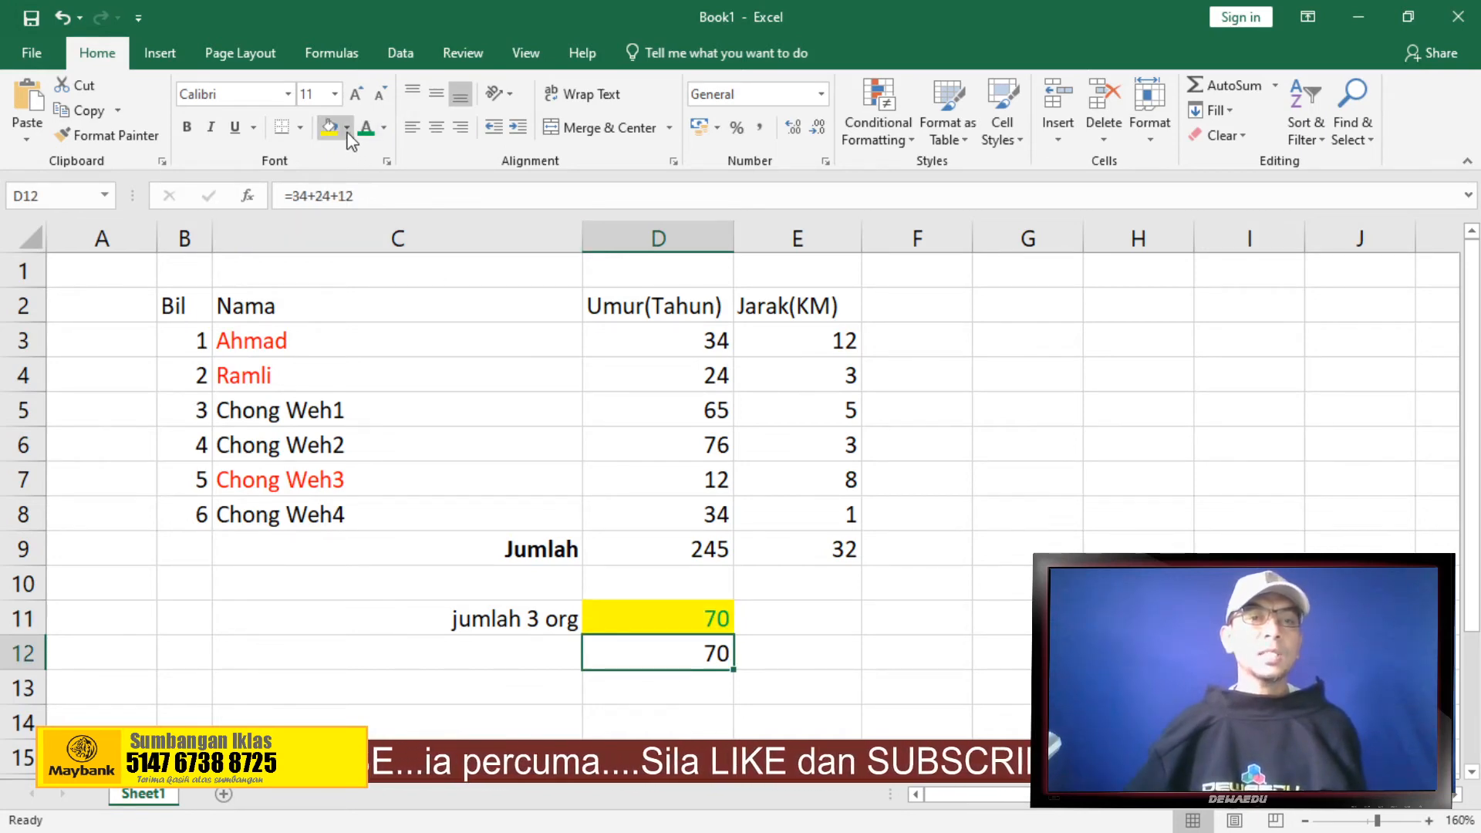
pyautogui.click(404, 305)
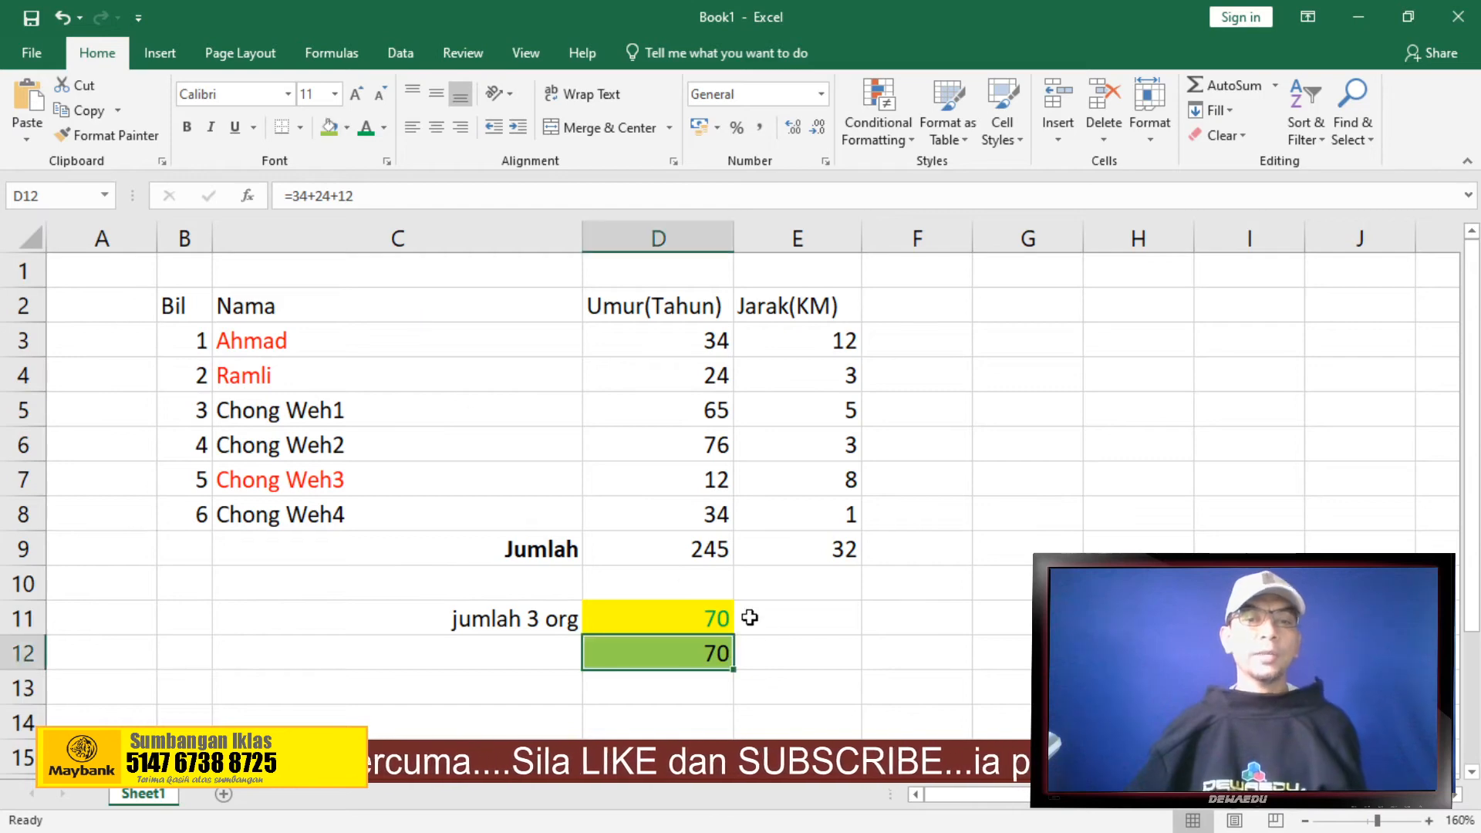
pyautogui.click(887, 652)
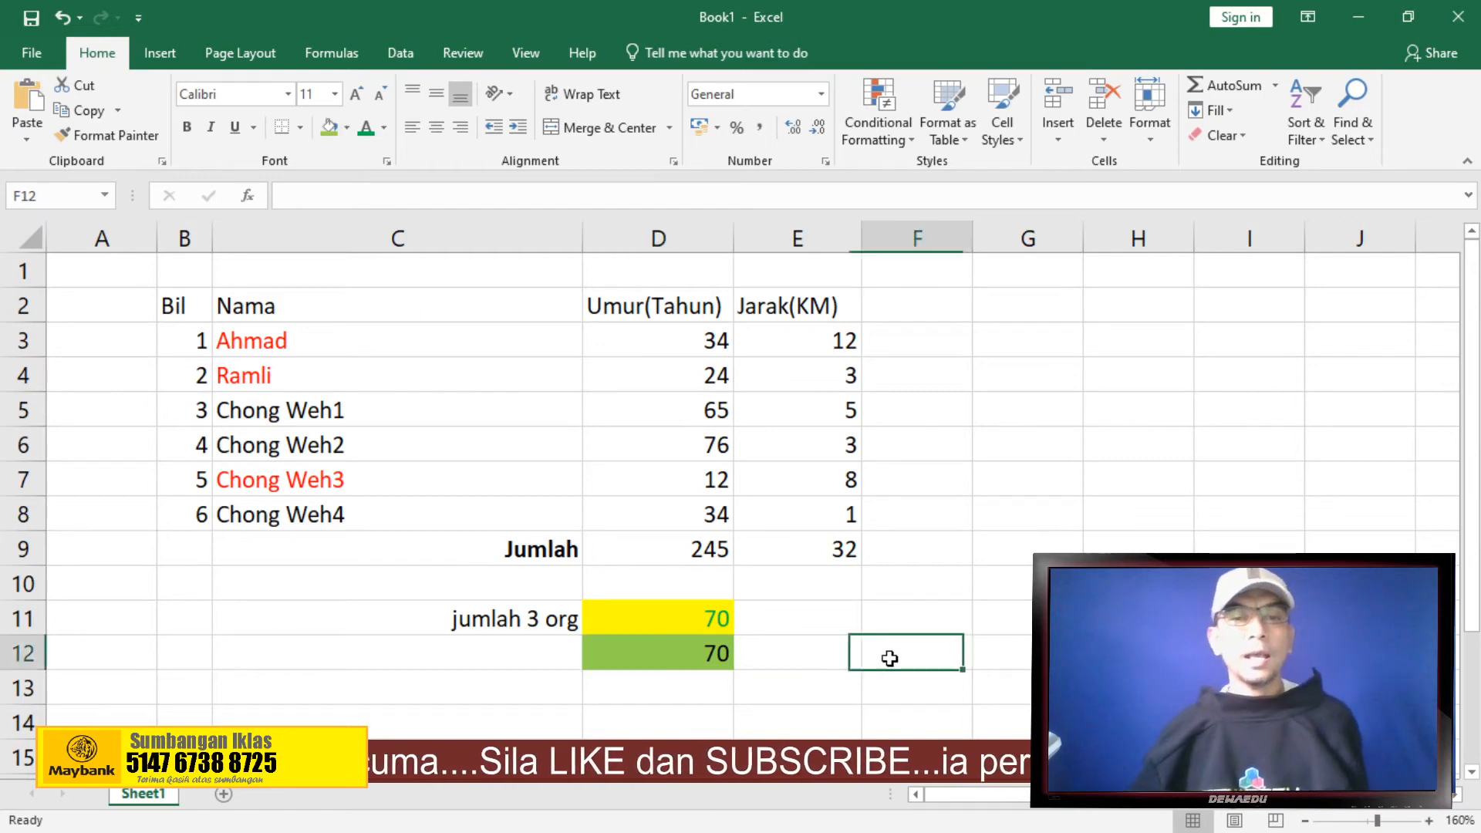
# Compare the cell-reference formula in D11 with the fixed-number formula in D12, and check the source ages in D3 and D4
pyautogui.click(689, 624)
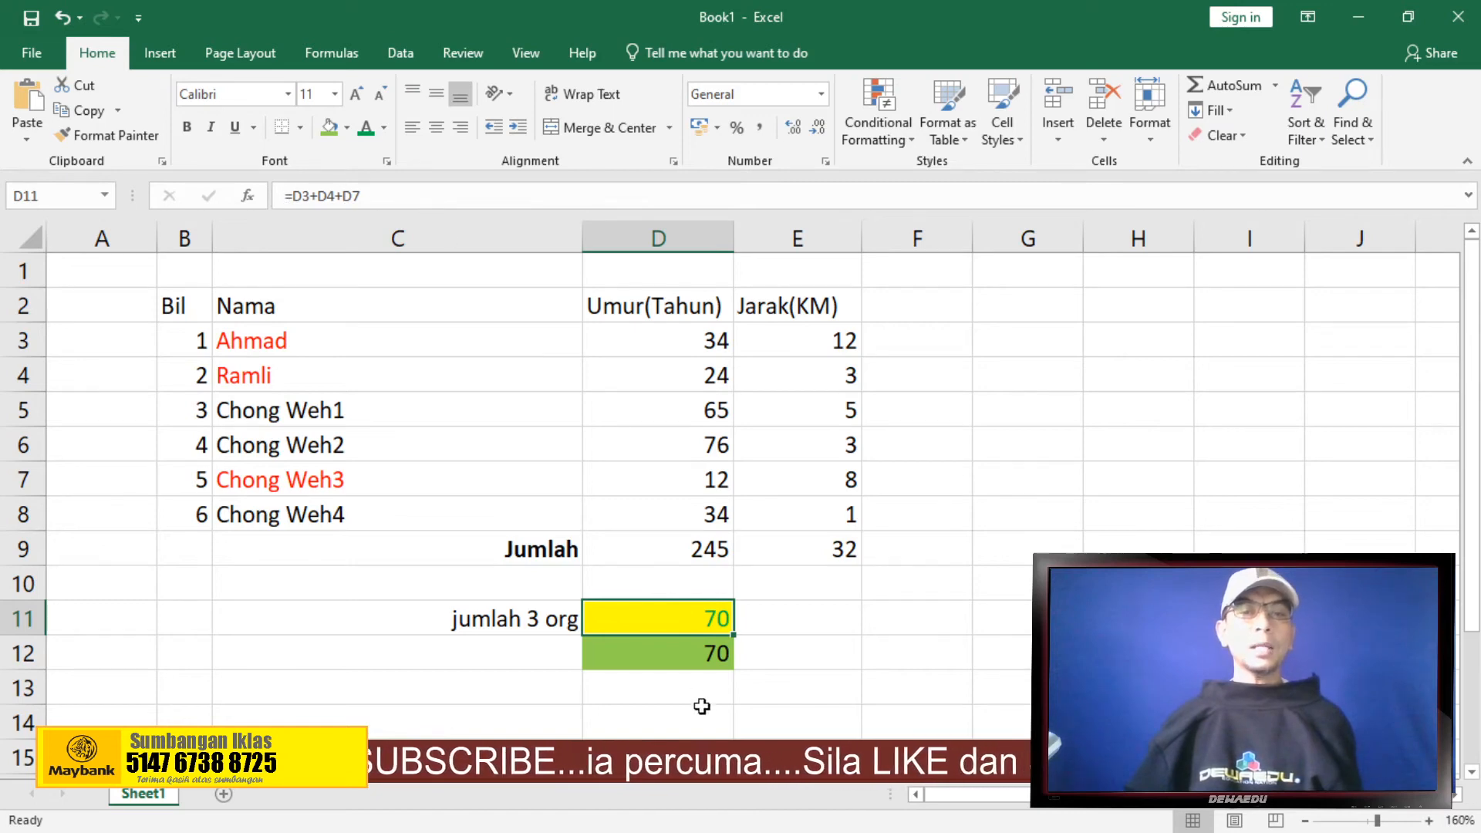
pyautogui.click(678, 653)
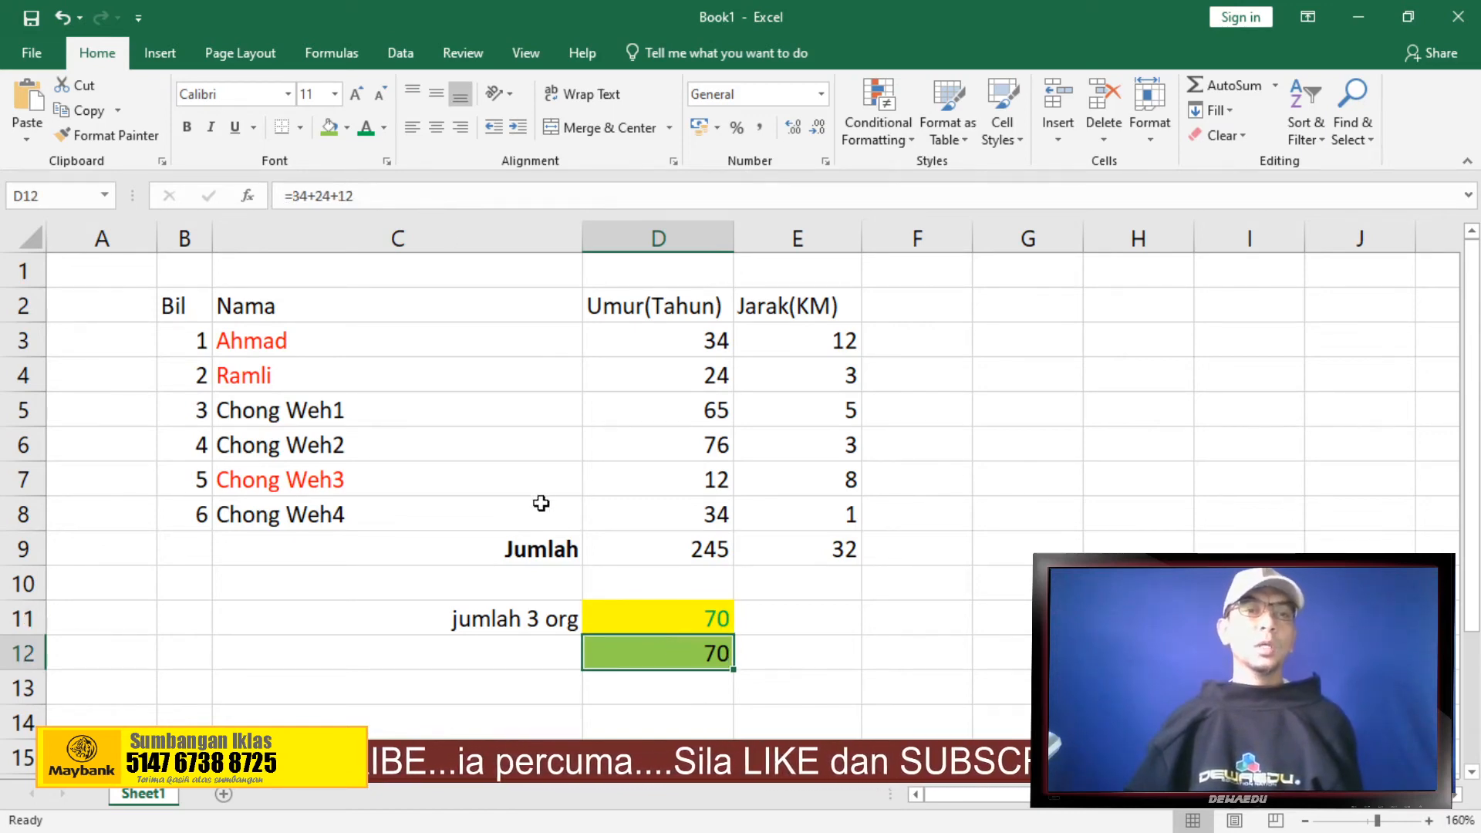
pyautogui.click(657, 623)
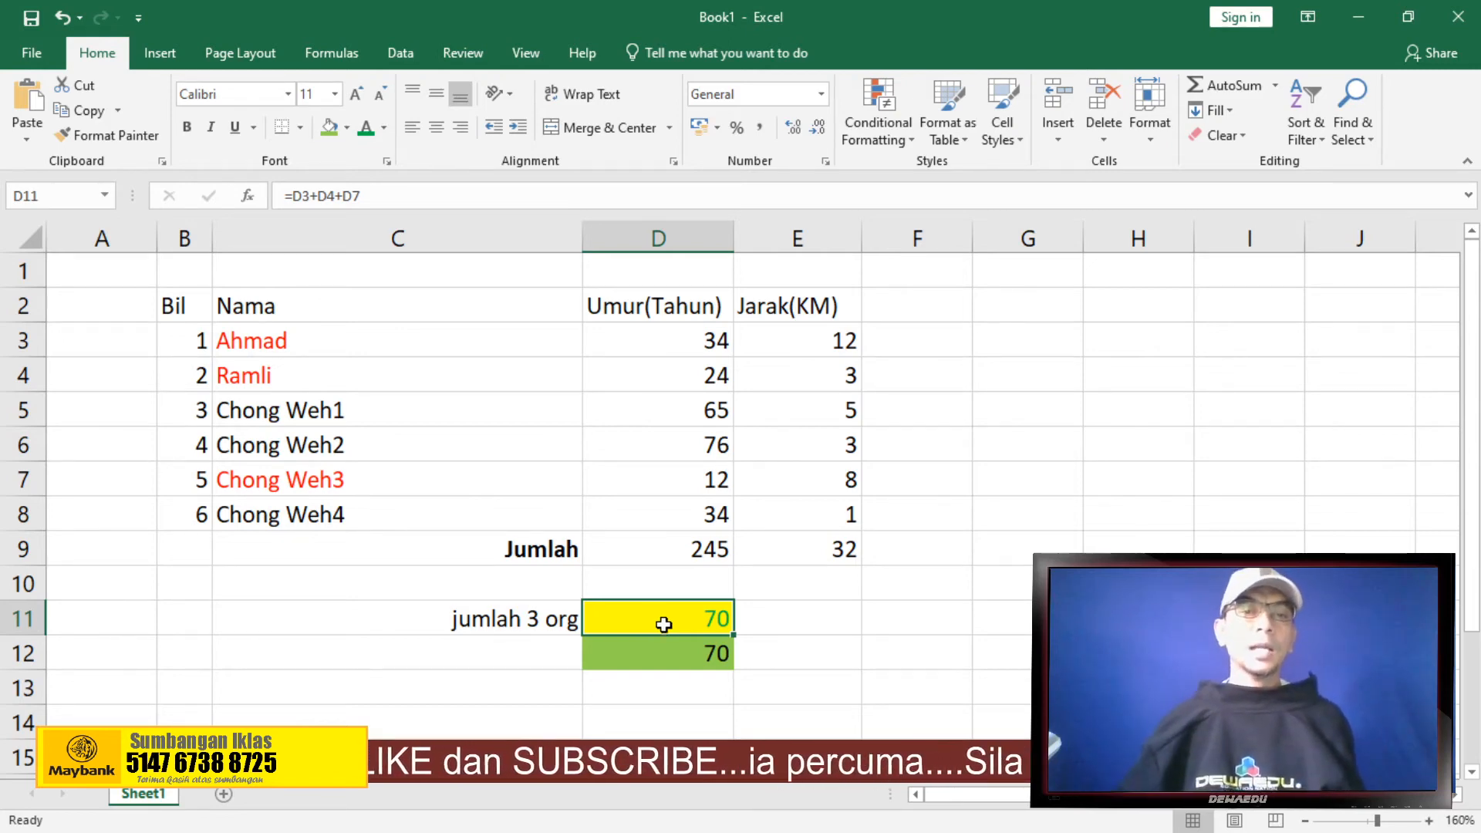
pyautogui.click(652, 658)
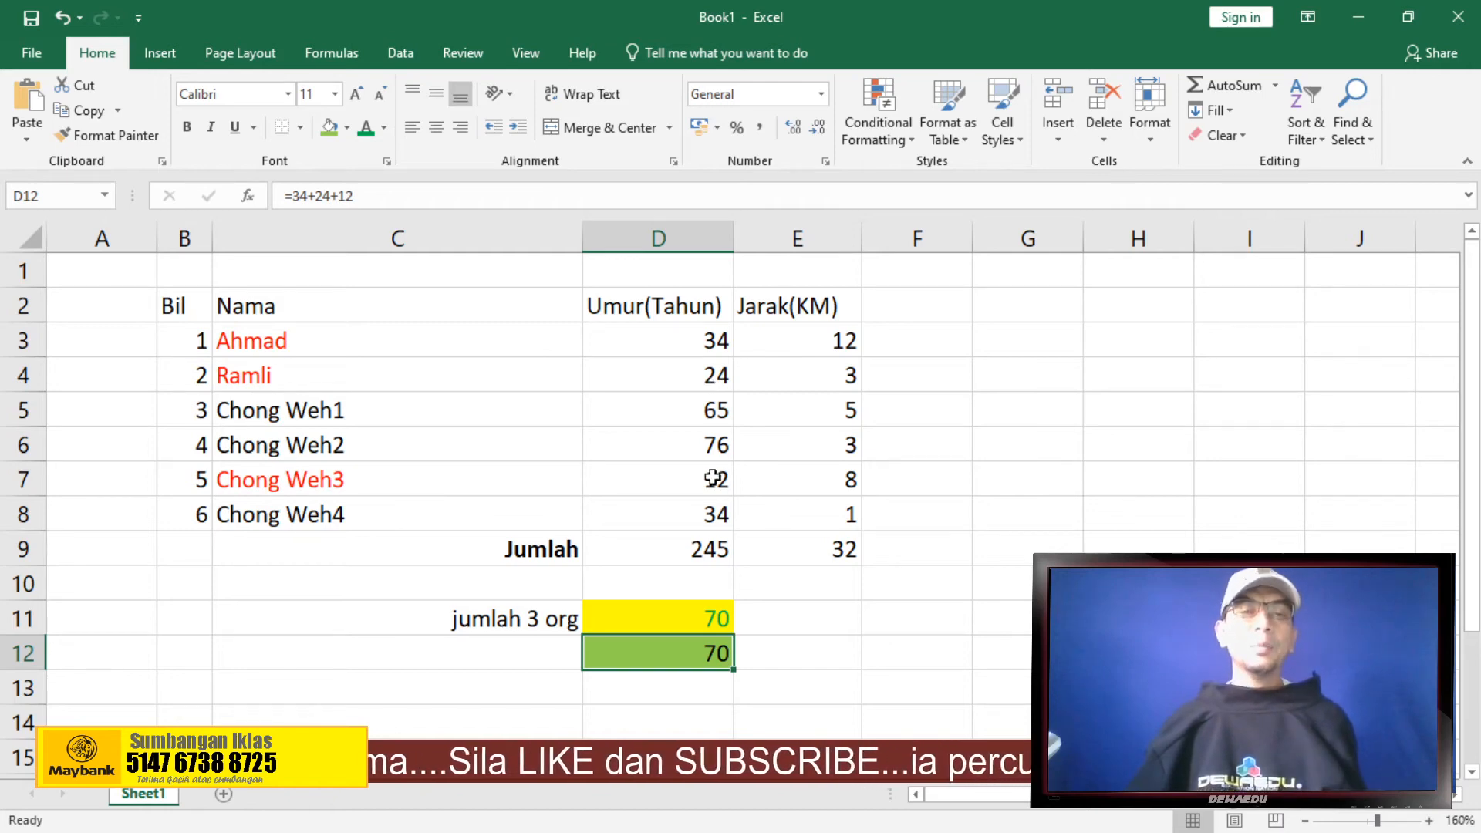
pyautogui.click(671, 625)
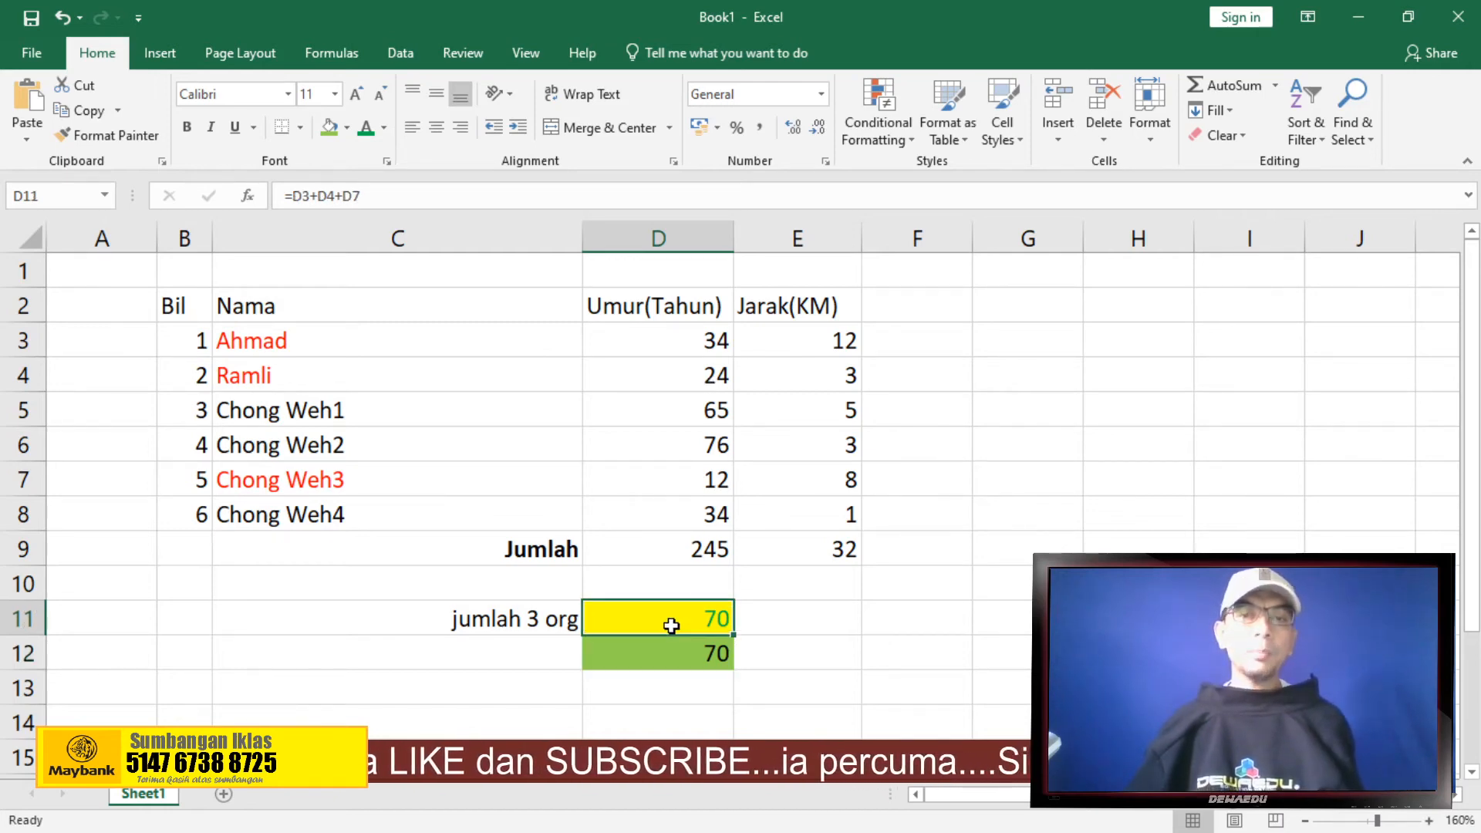
pyautogui.click(682, 339)
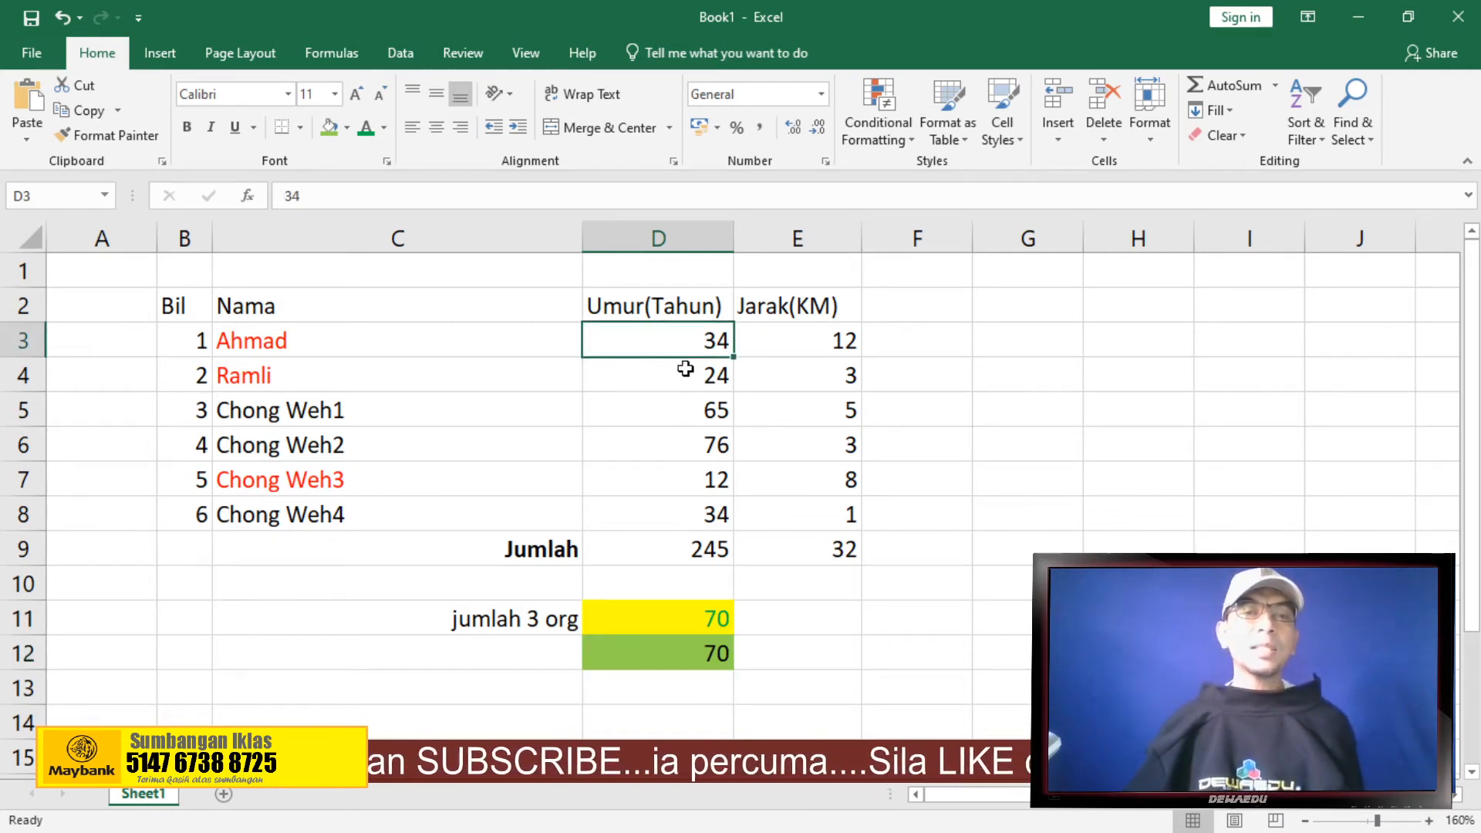
pyautogui.click(684, 371)
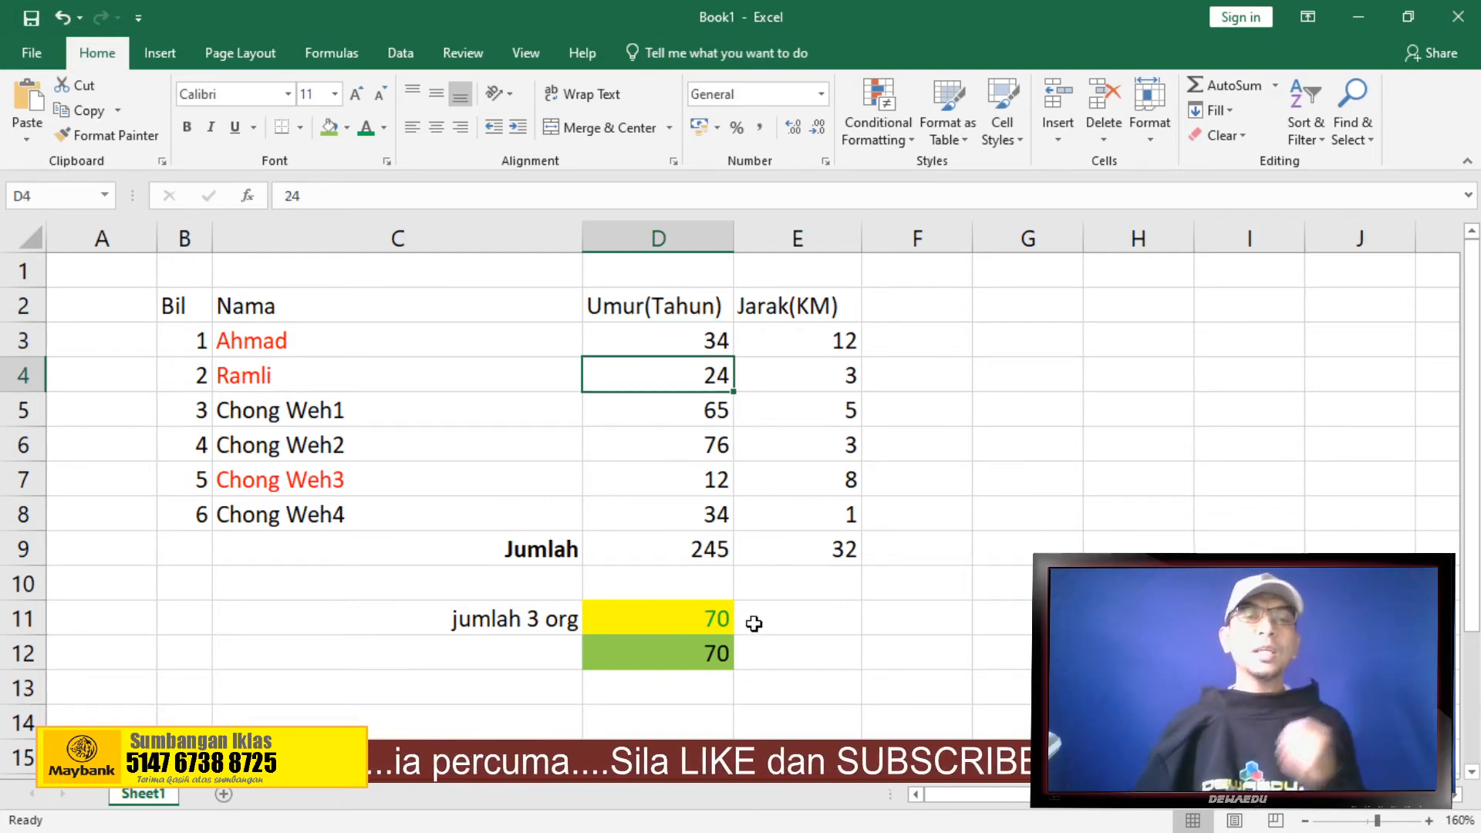
pyautogui.click(671, 617)
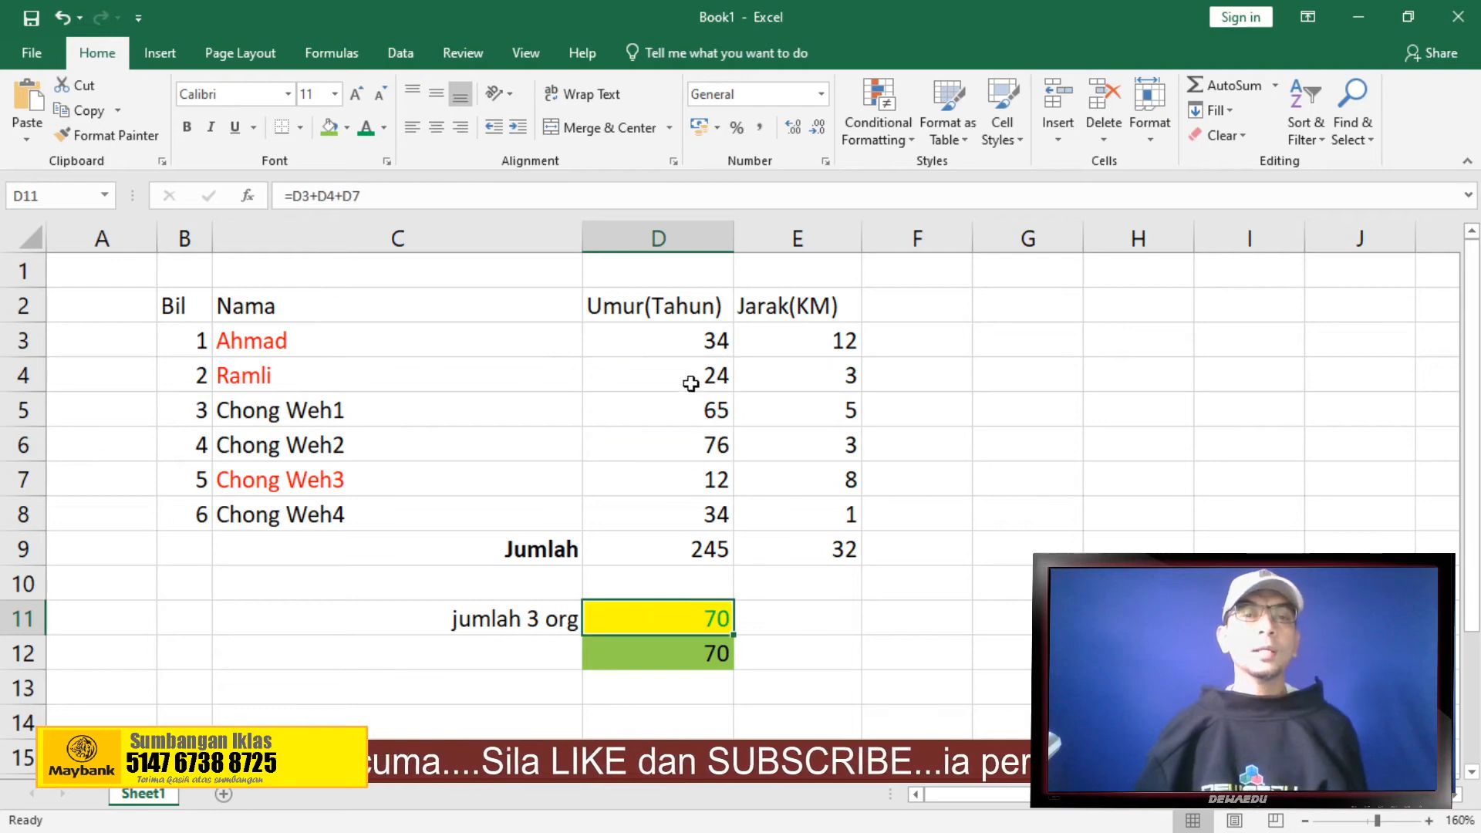
# Review the ages in D3, D4 and D7 against the formulas in D11 and D12, and set the age in D3 to 25
pyautogui.click(689, 340)
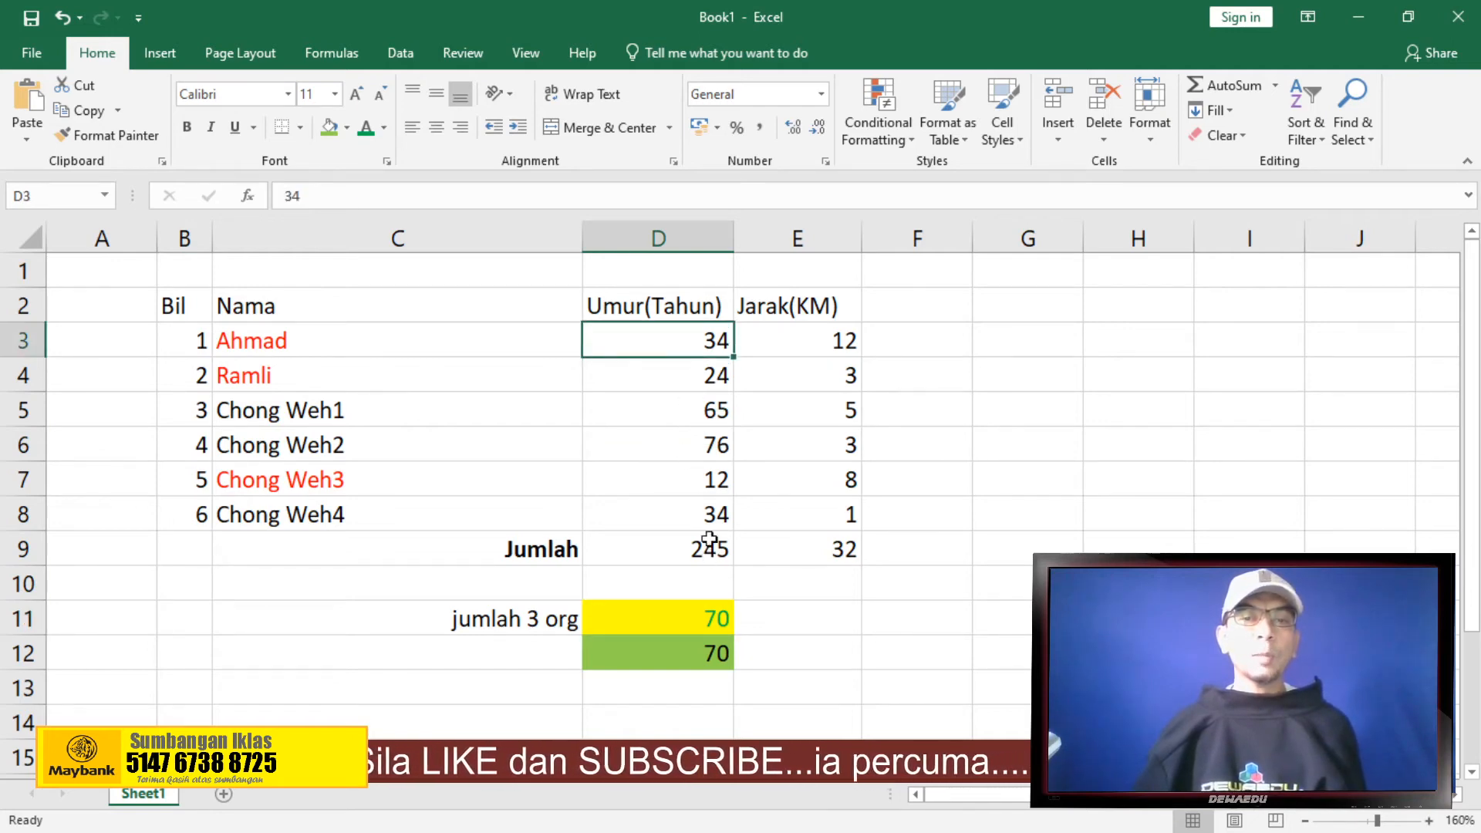
pyautogui.click(689, 379)
pyautogui.click(694, 484)
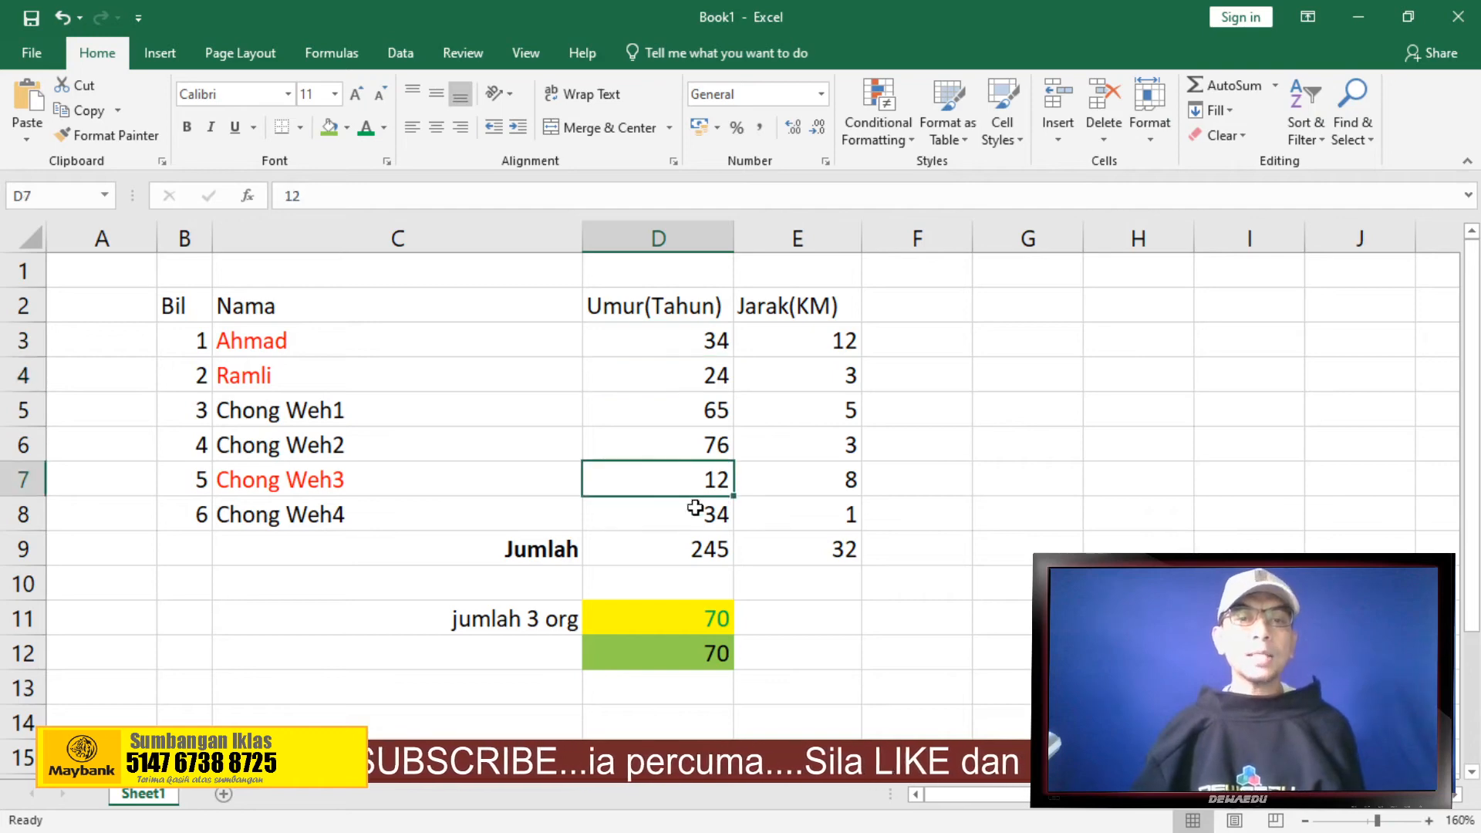
pyautogui.click(704, 627)
pyautogui.click(703, 654)
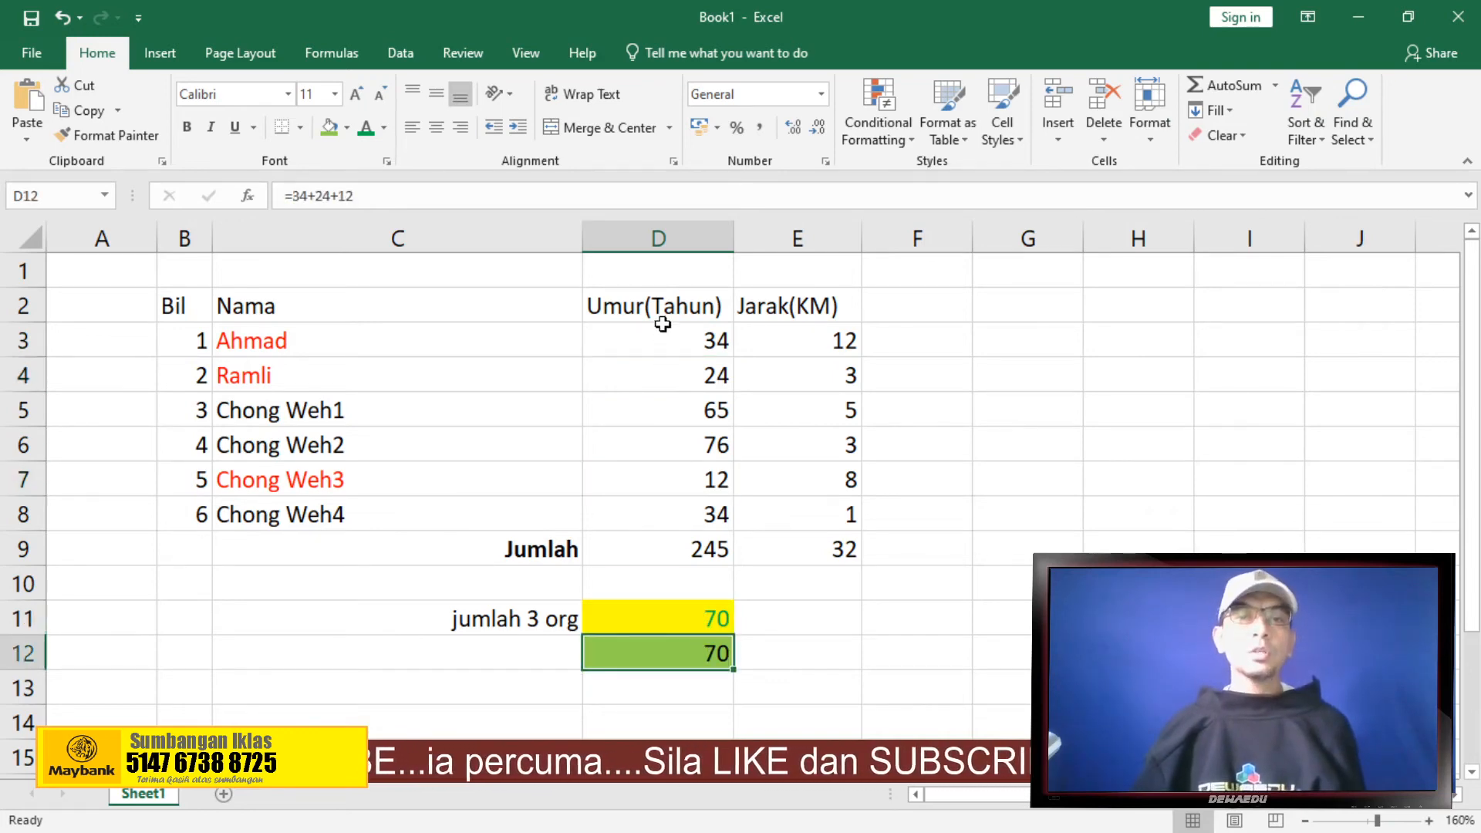
pyautogui.click(669, 340)
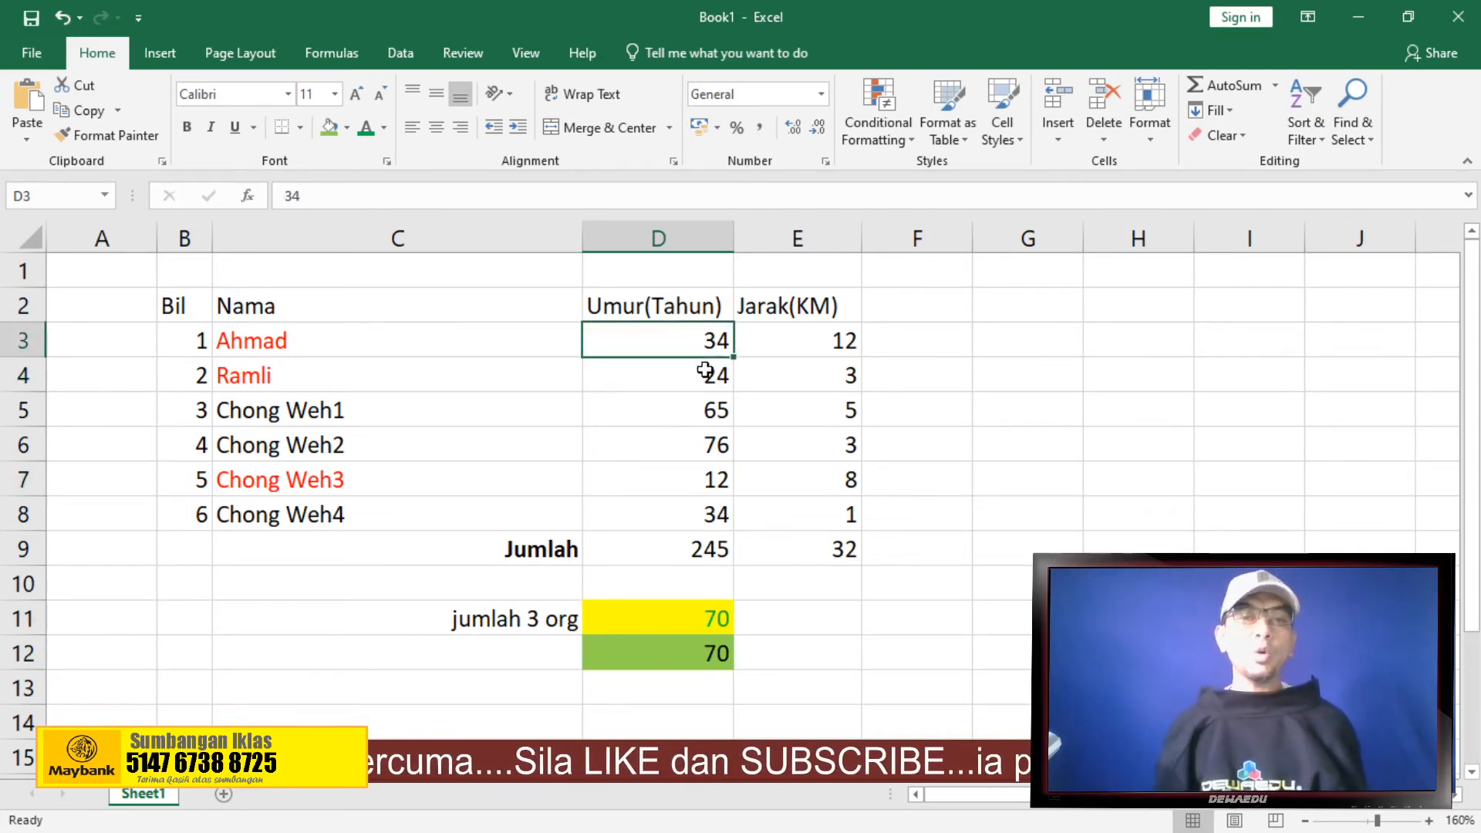
pyautogui.write('25')
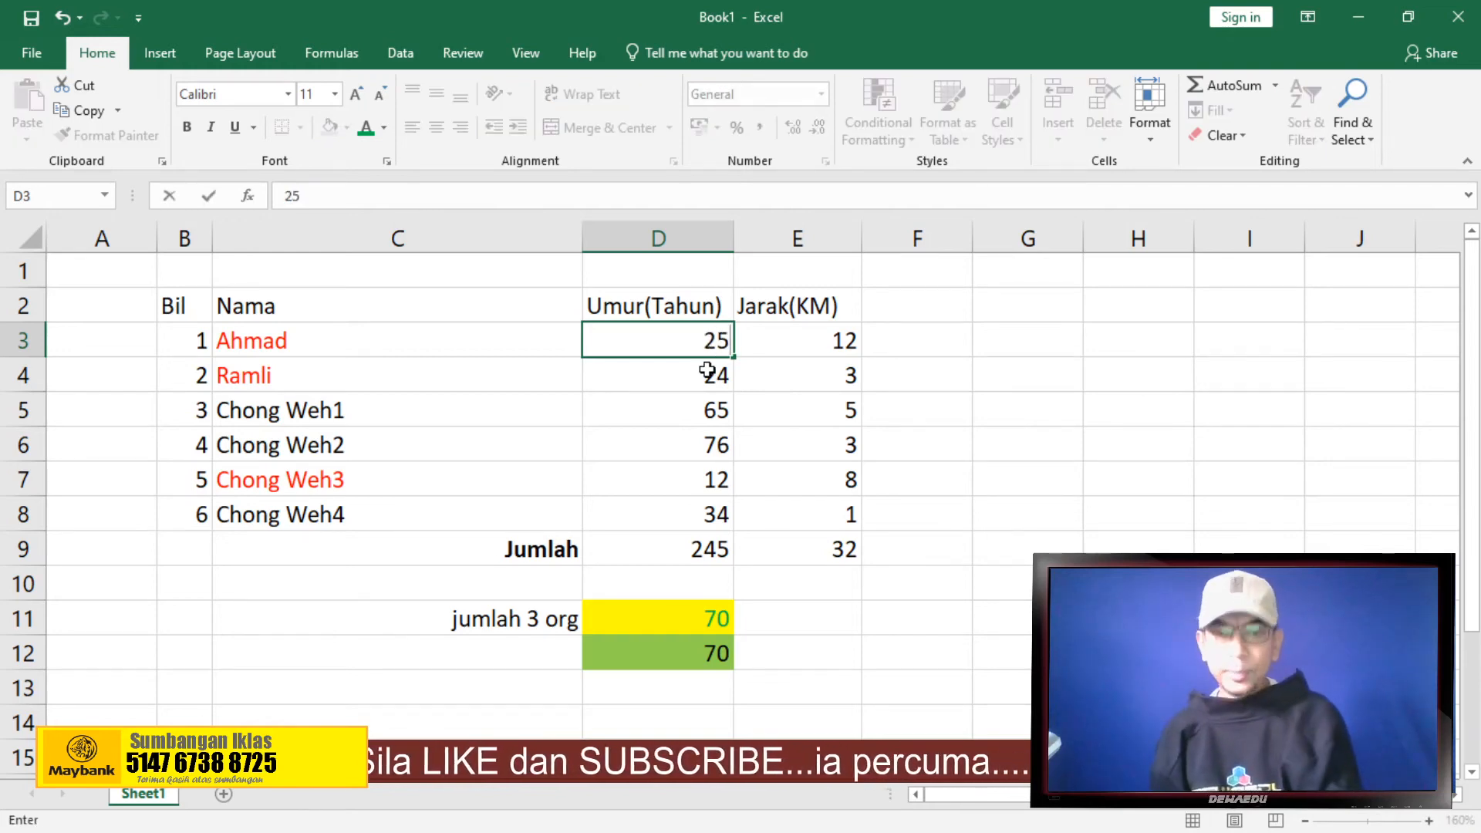
pyautogui.press('Return')
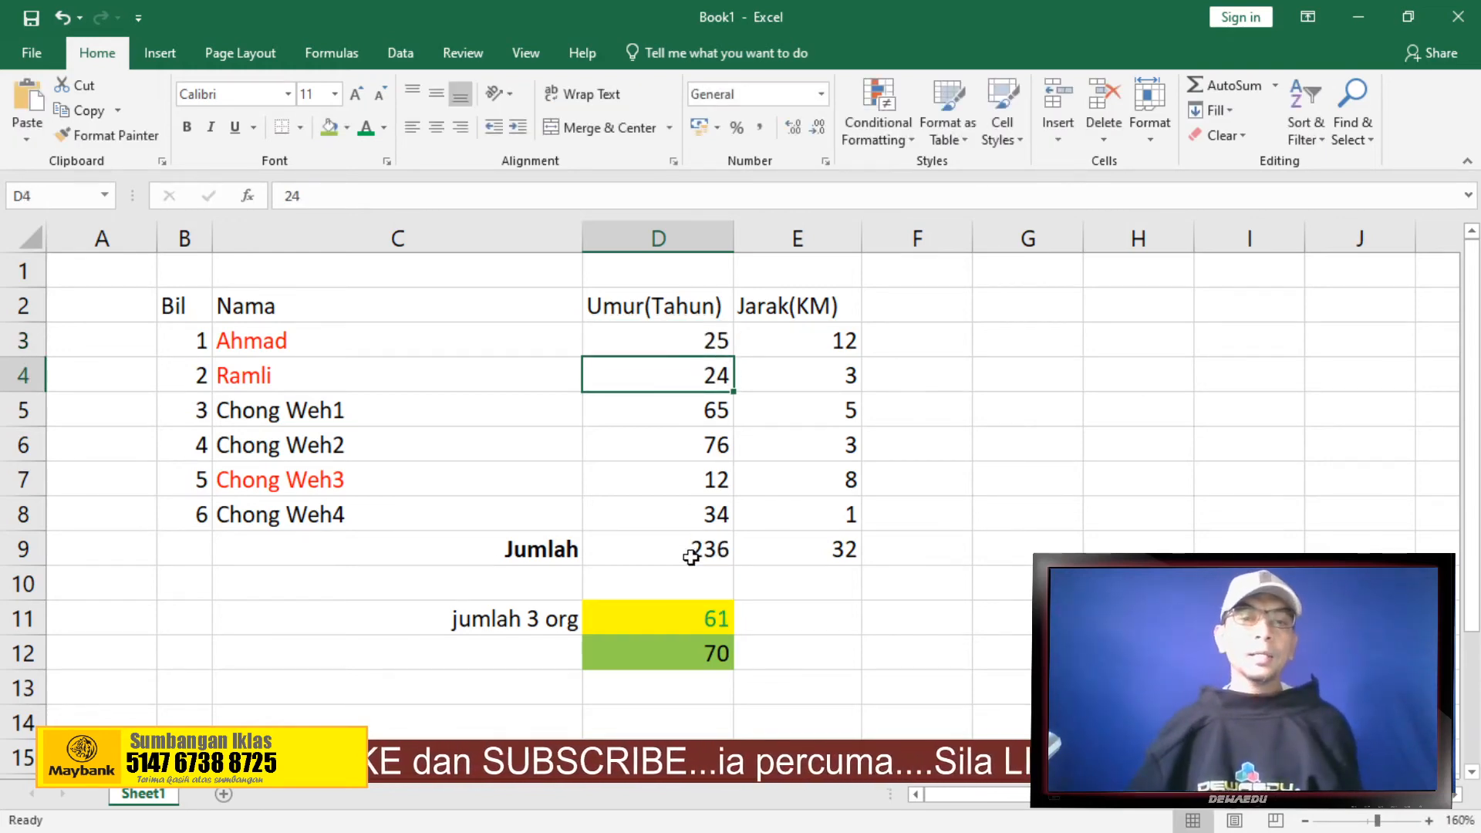
# Compare the sums in D11 and D12 after the age change, and set the age in D7 to 22
pyautogui.click(666, 619)
pyautogui.click(671, 658)
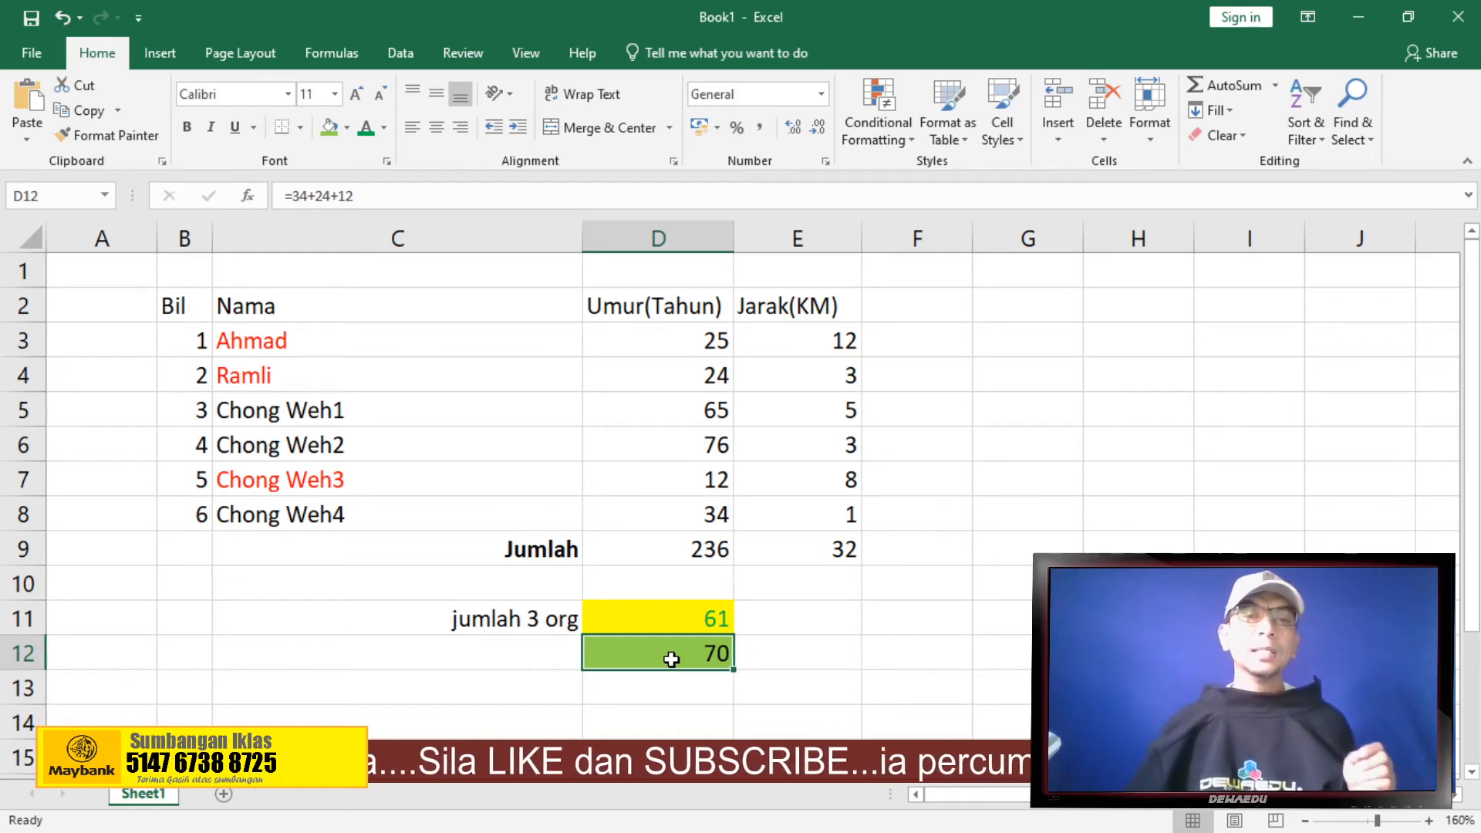
pyautogui.click(698, 617)
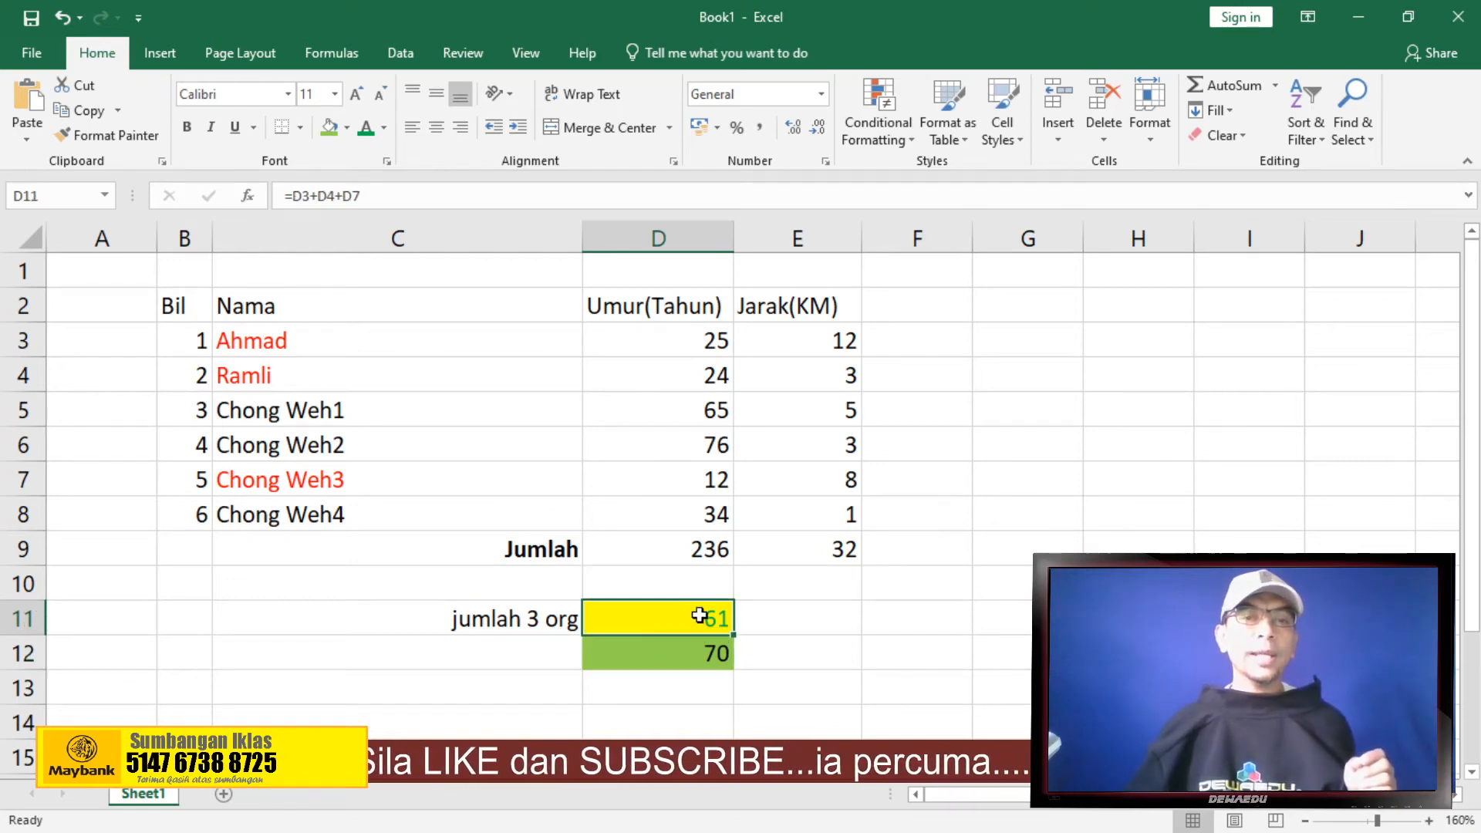
pyautogui.click(688, 342)
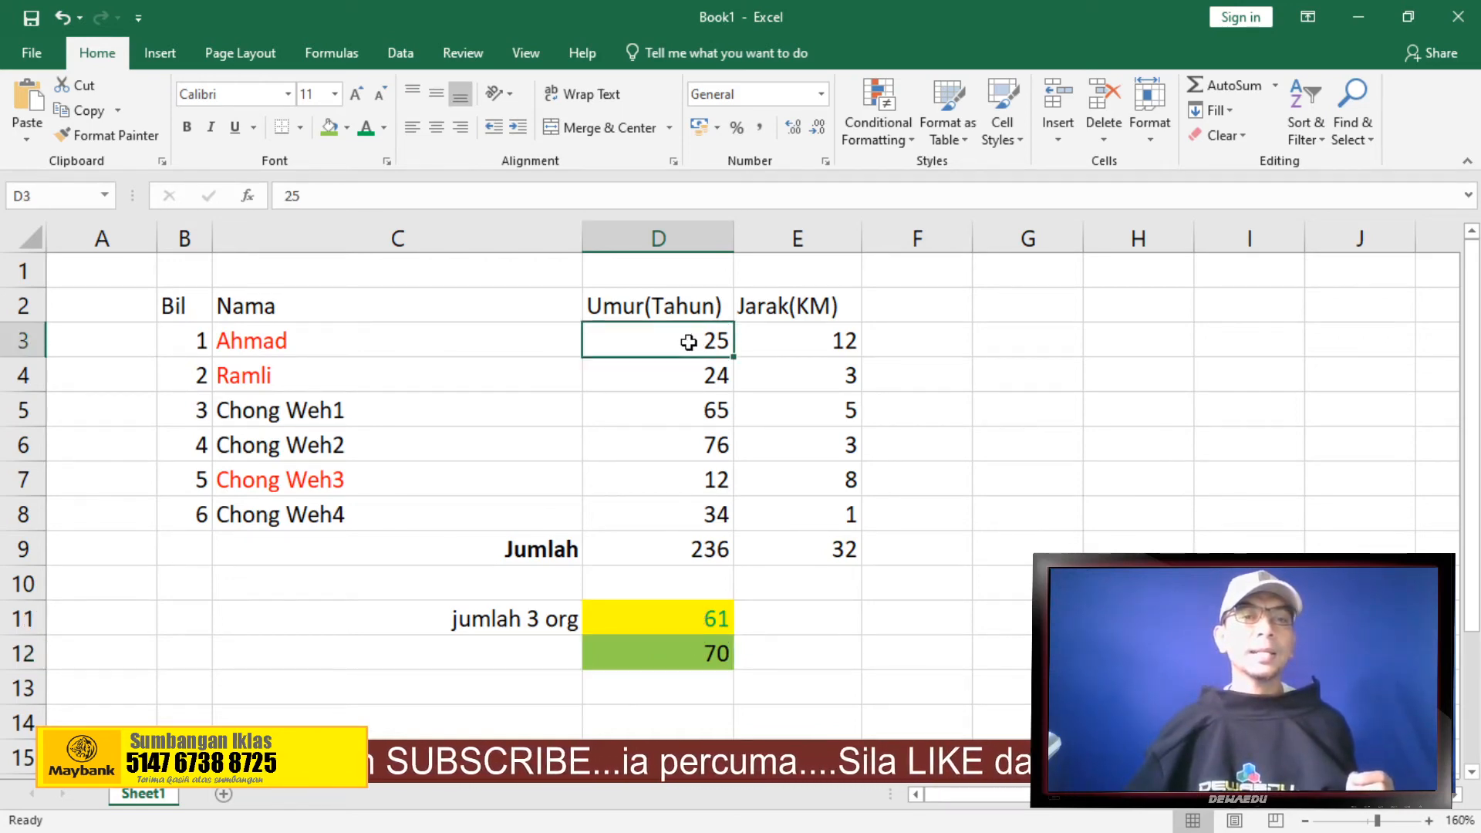
pyautogui.click(680, 407)
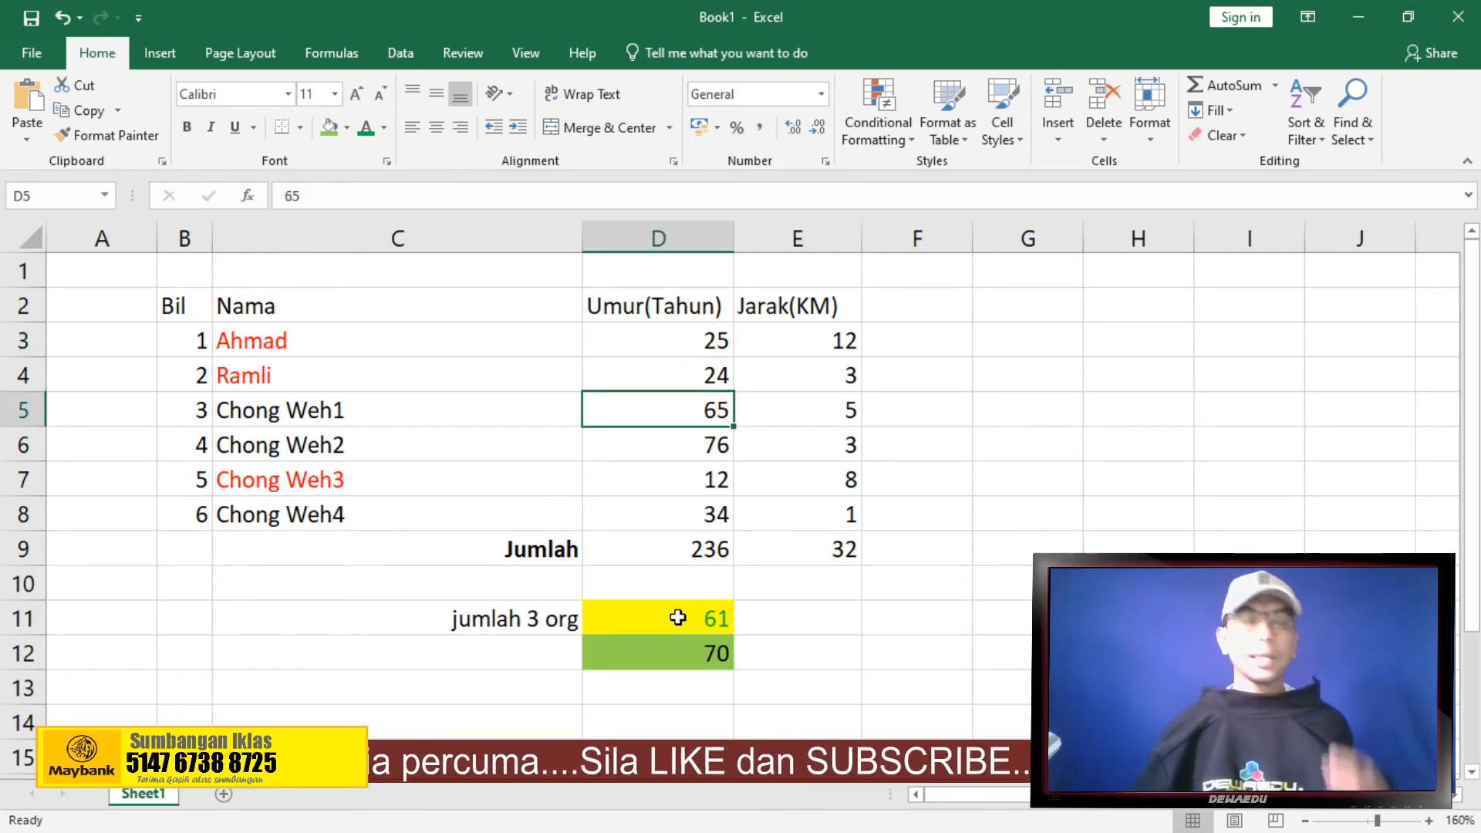
pyautogui.click(667, 480)
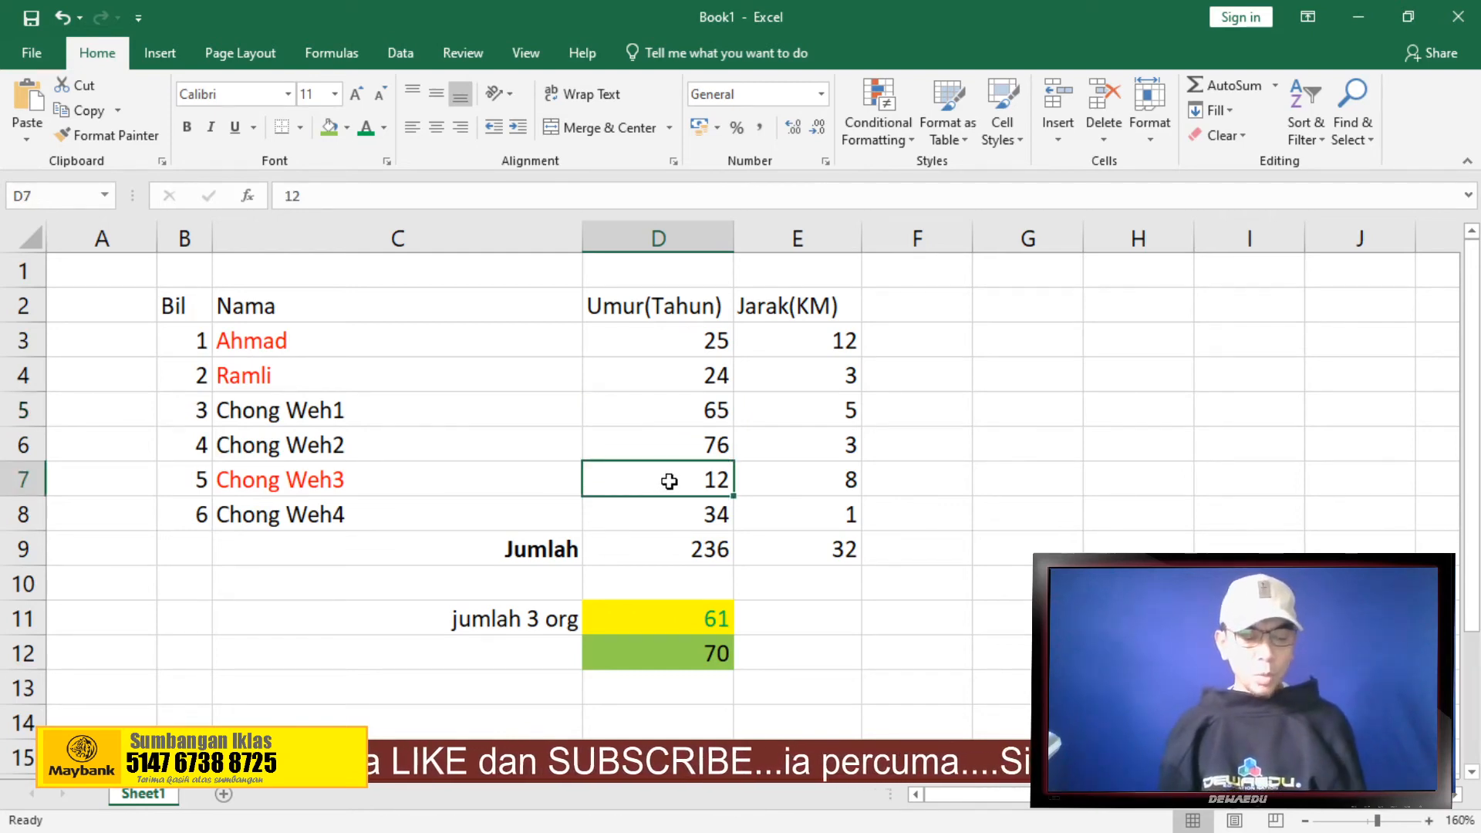
pyautogui.write('22')
pyautogui.press('Return')
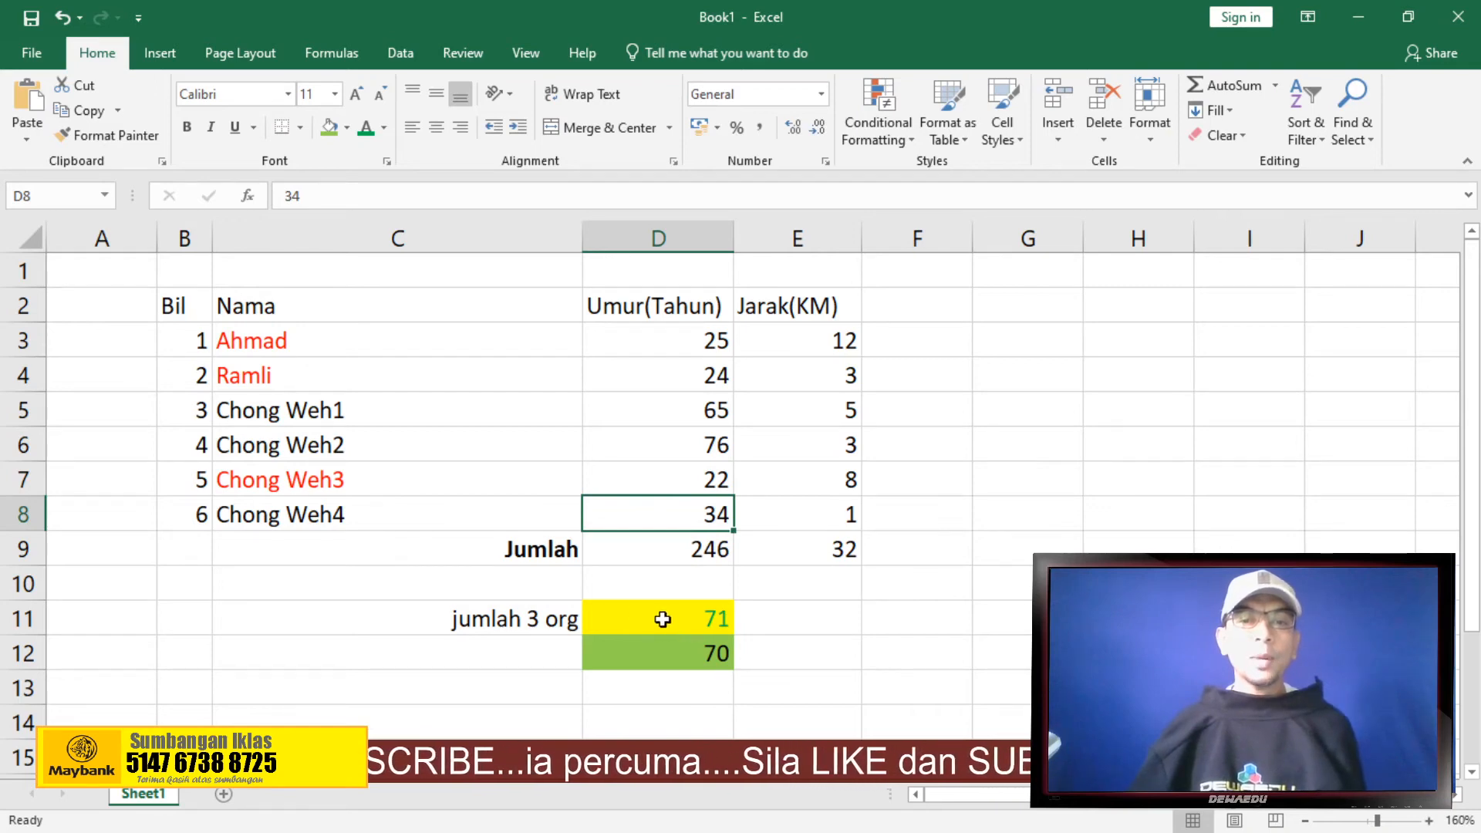
# Enter the formula =D9-D11 in cell E11 to subtract the three-person age sum from the overall age total
pyautogui.click(684, 660)
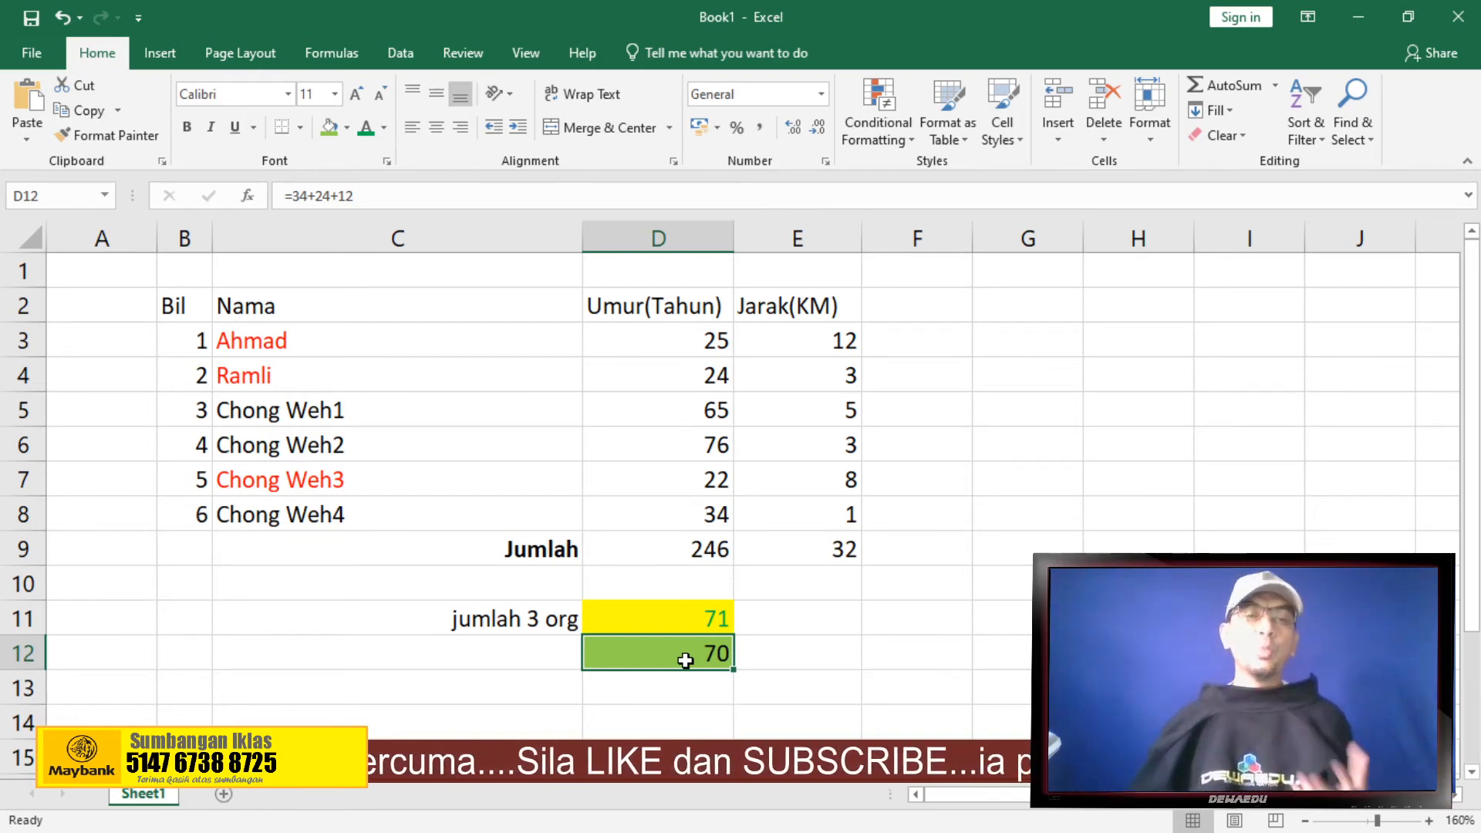
pyautogui.click(677, 620)
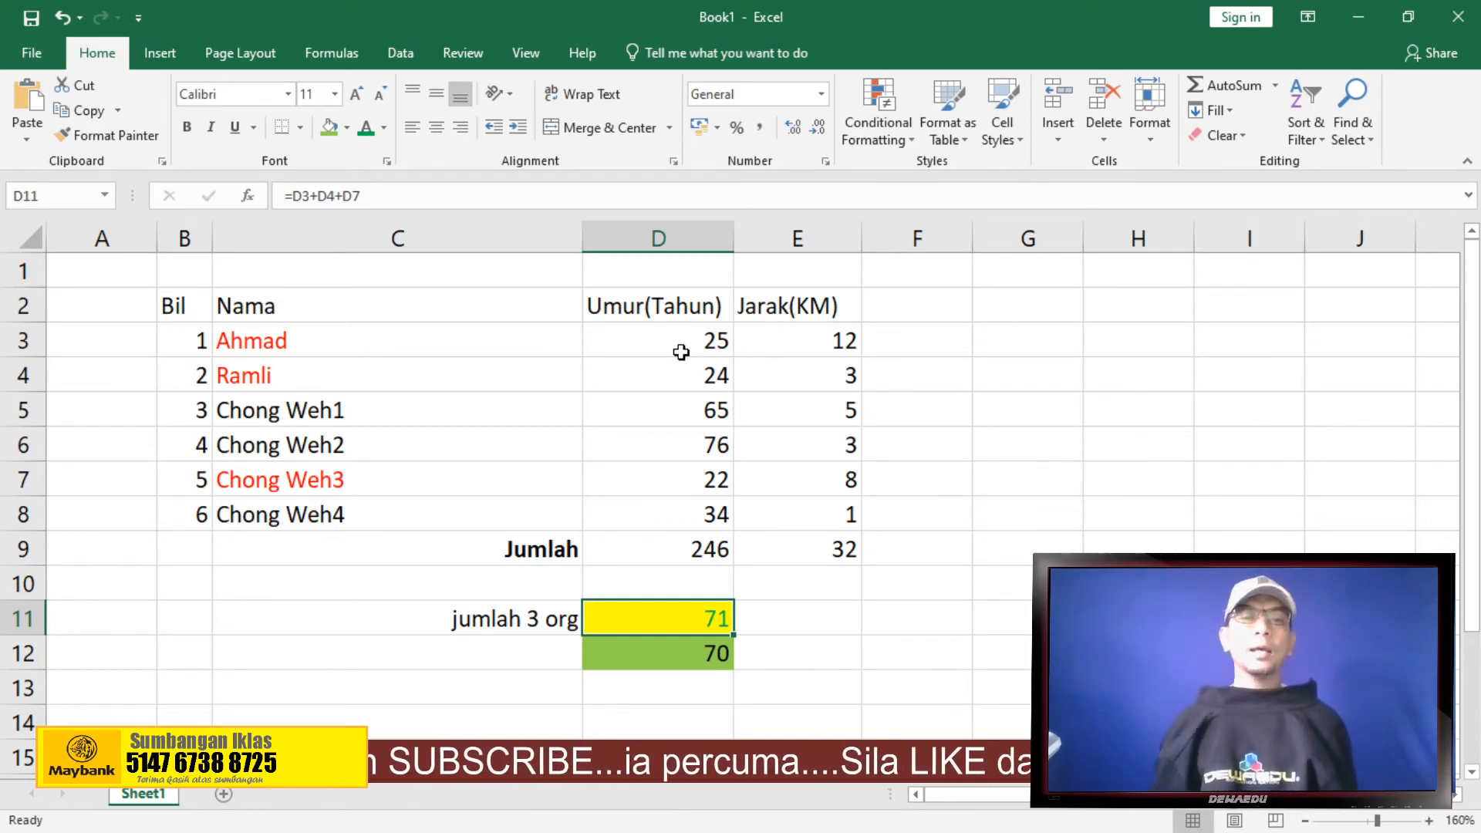
pyautogui.click(768, 614)
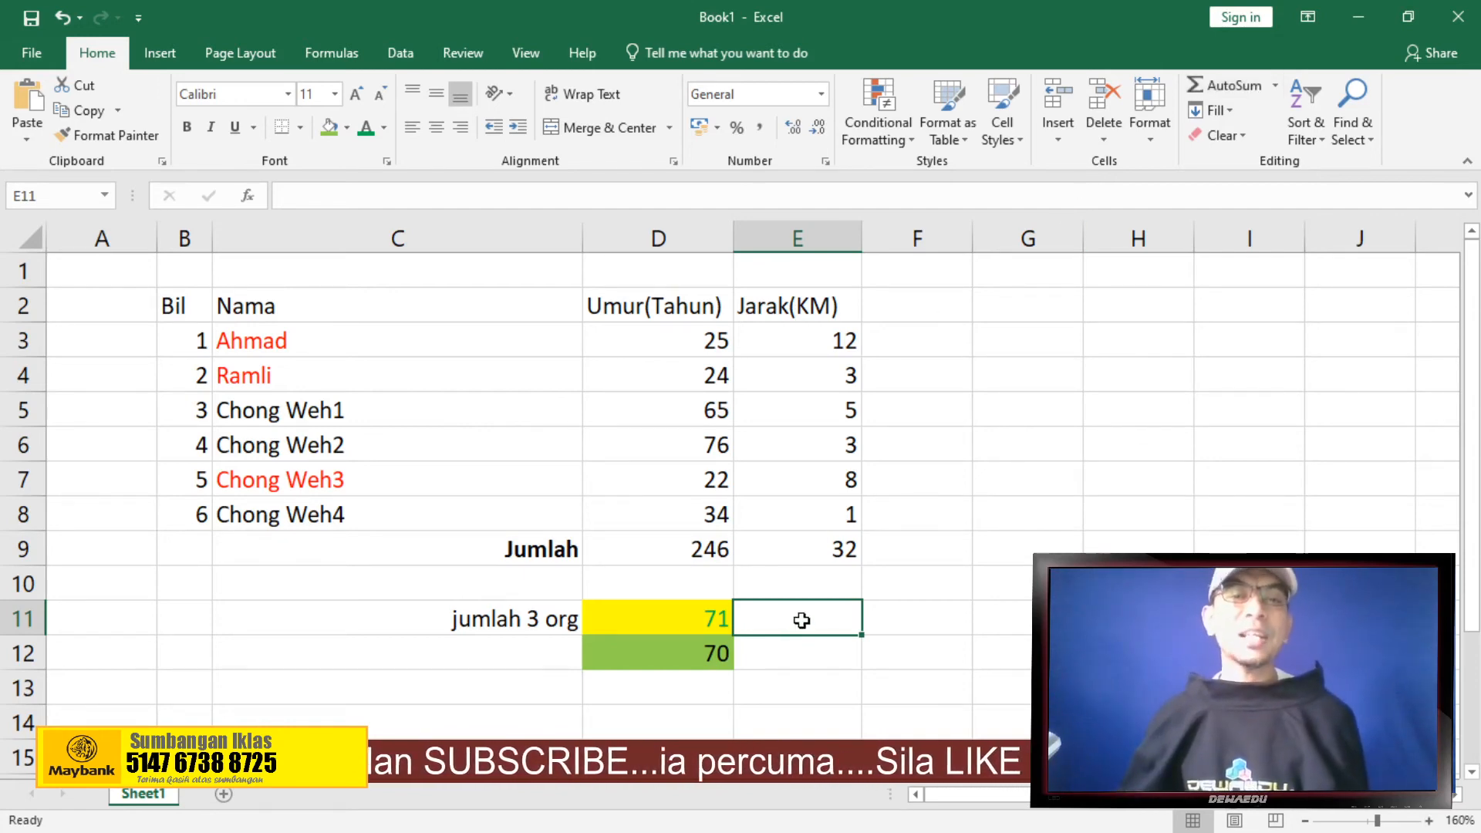
pyautogui.click(665, 626)
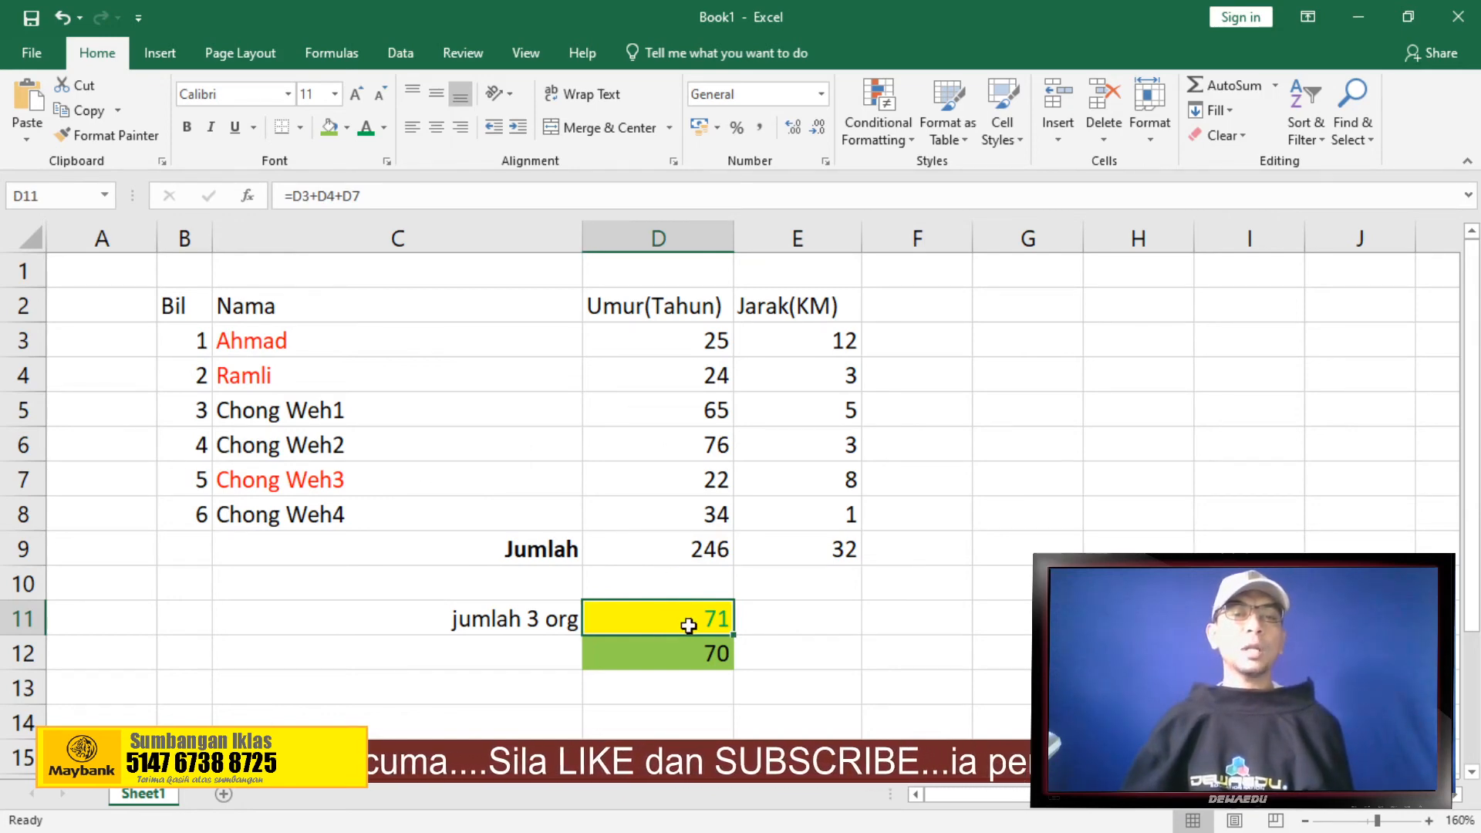
pyautogui.click(807, 621)
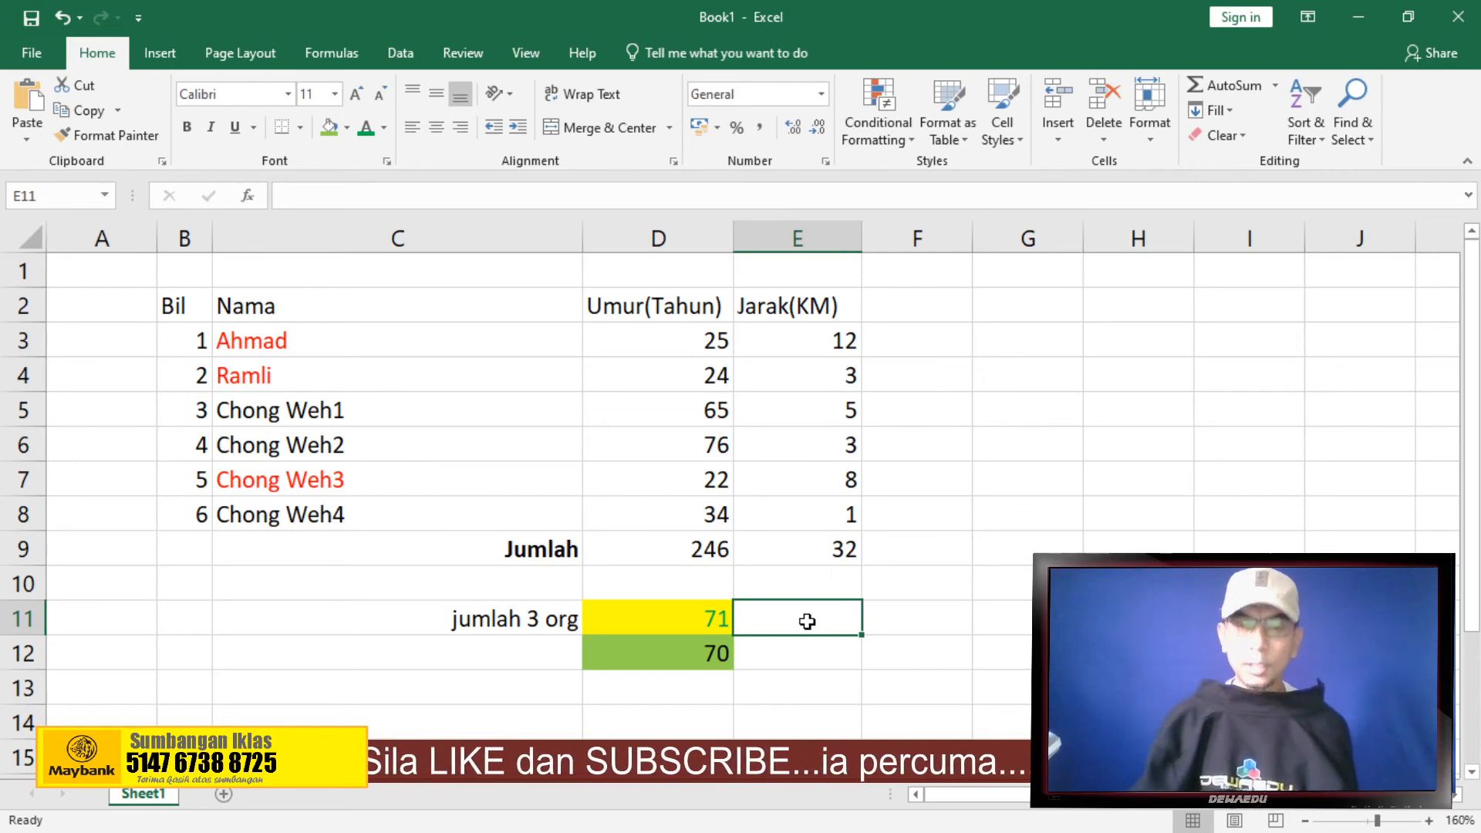
pyautogui.write('=')
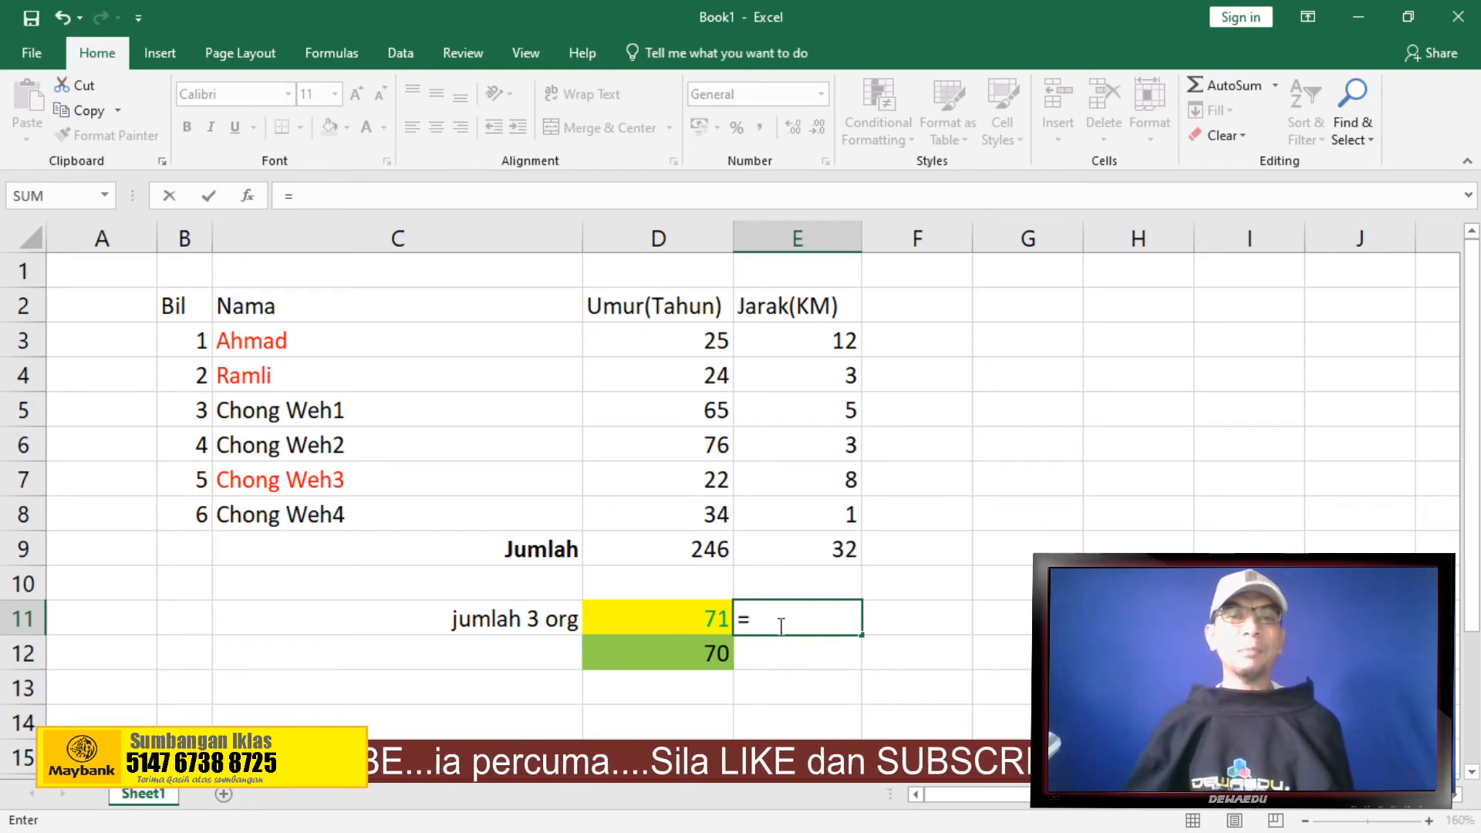
pyautogui.click(668, 551)
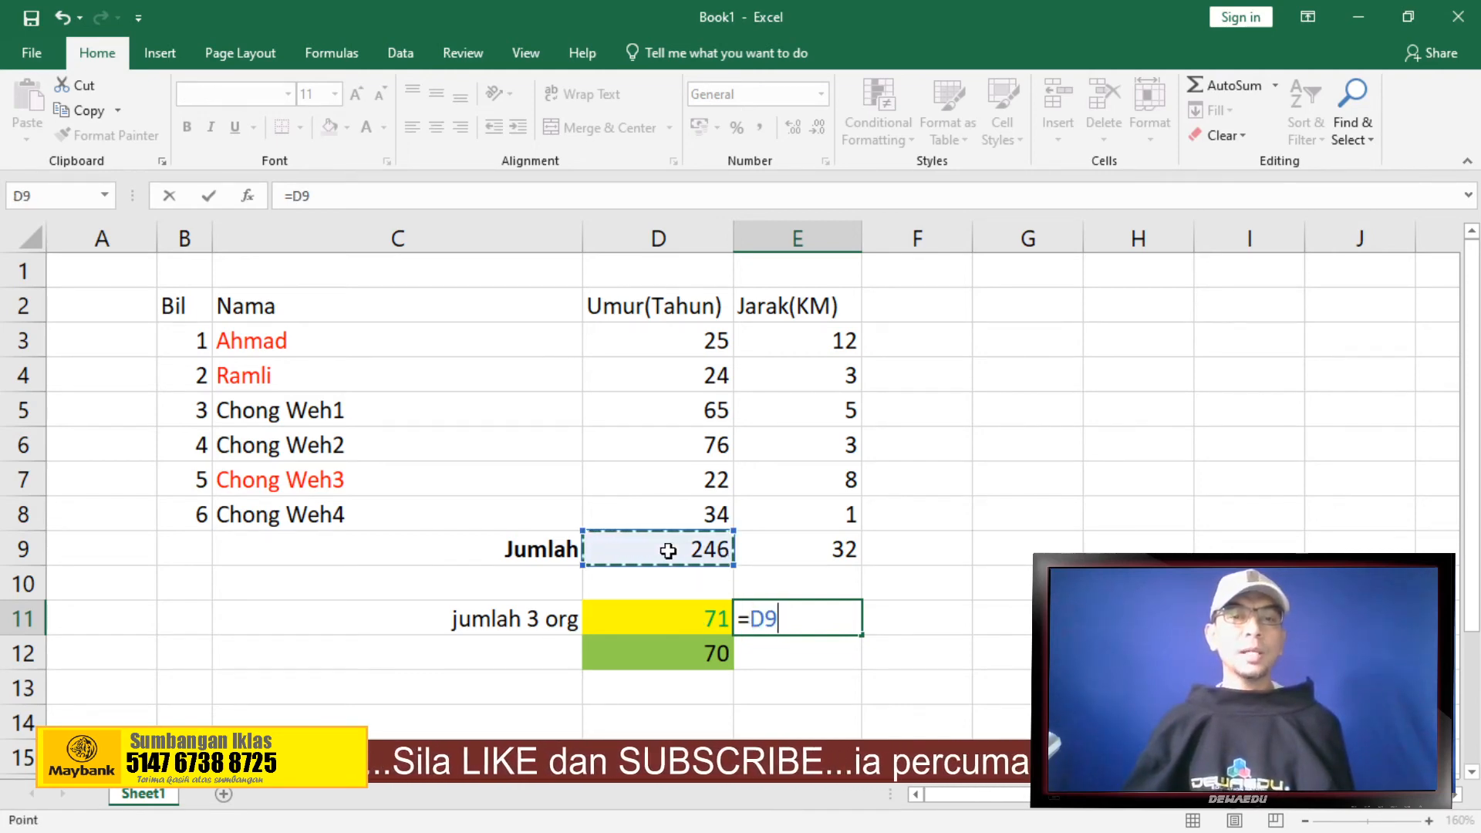
pyautogui.write('-')
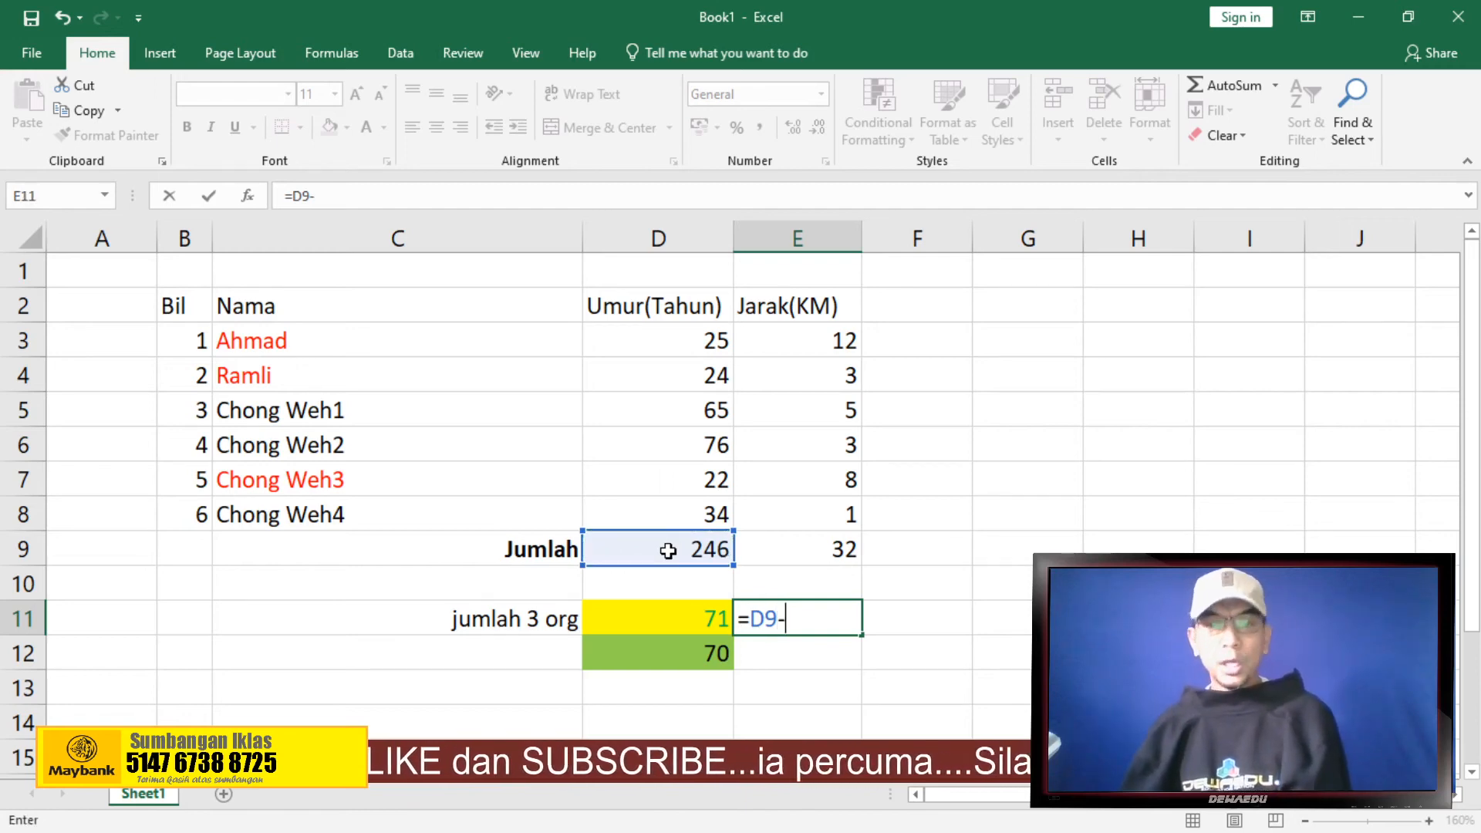
pyautogui.click(680, 625)
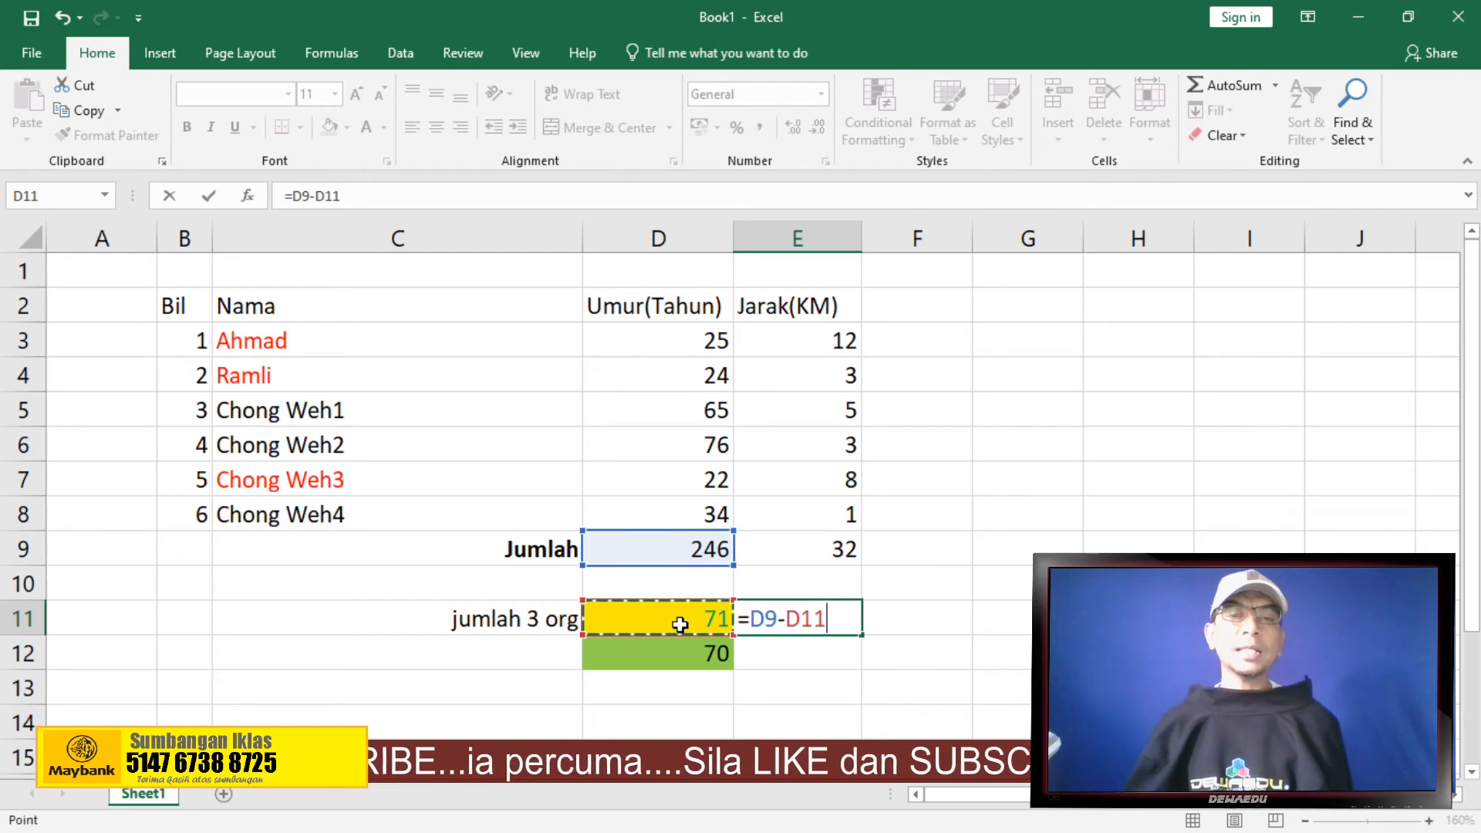
pyautogui.press('Return')
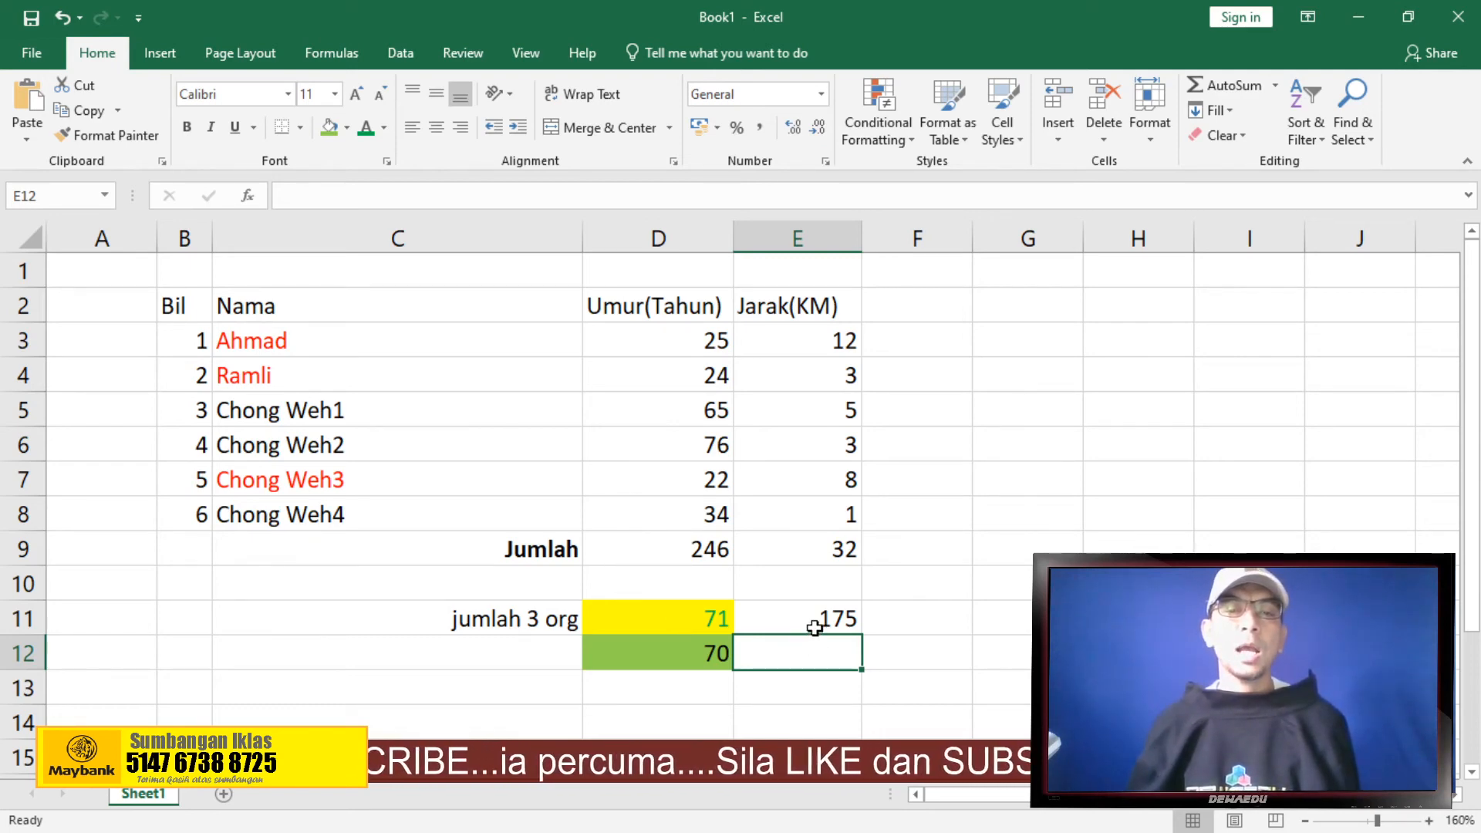
# Add D11 and E11 in cell F11 with AutoSum, and compare the sum with the age total in D9
pyautogui.click(887, 611)
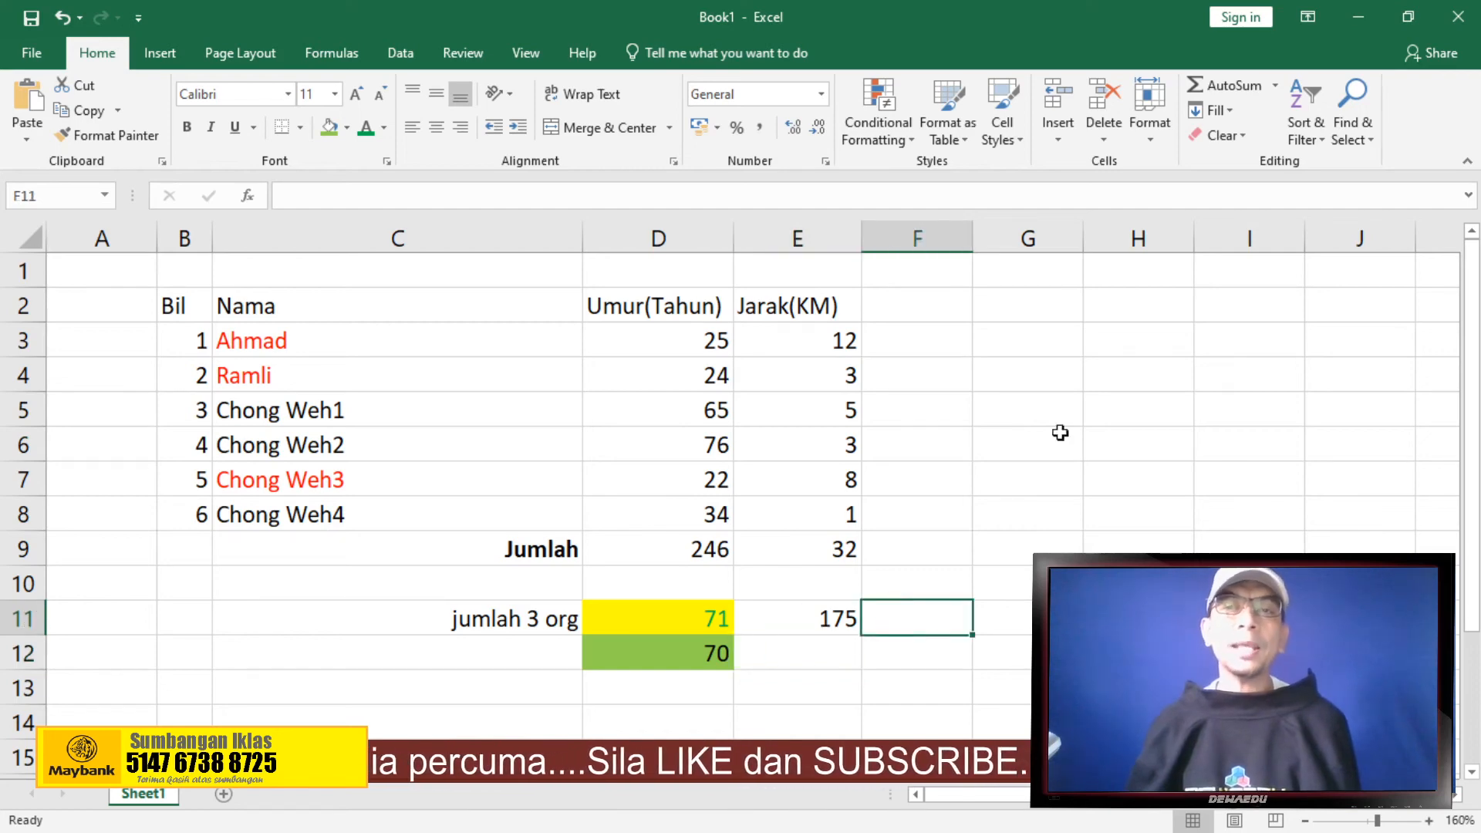
pyautogui.click(1218, 86)
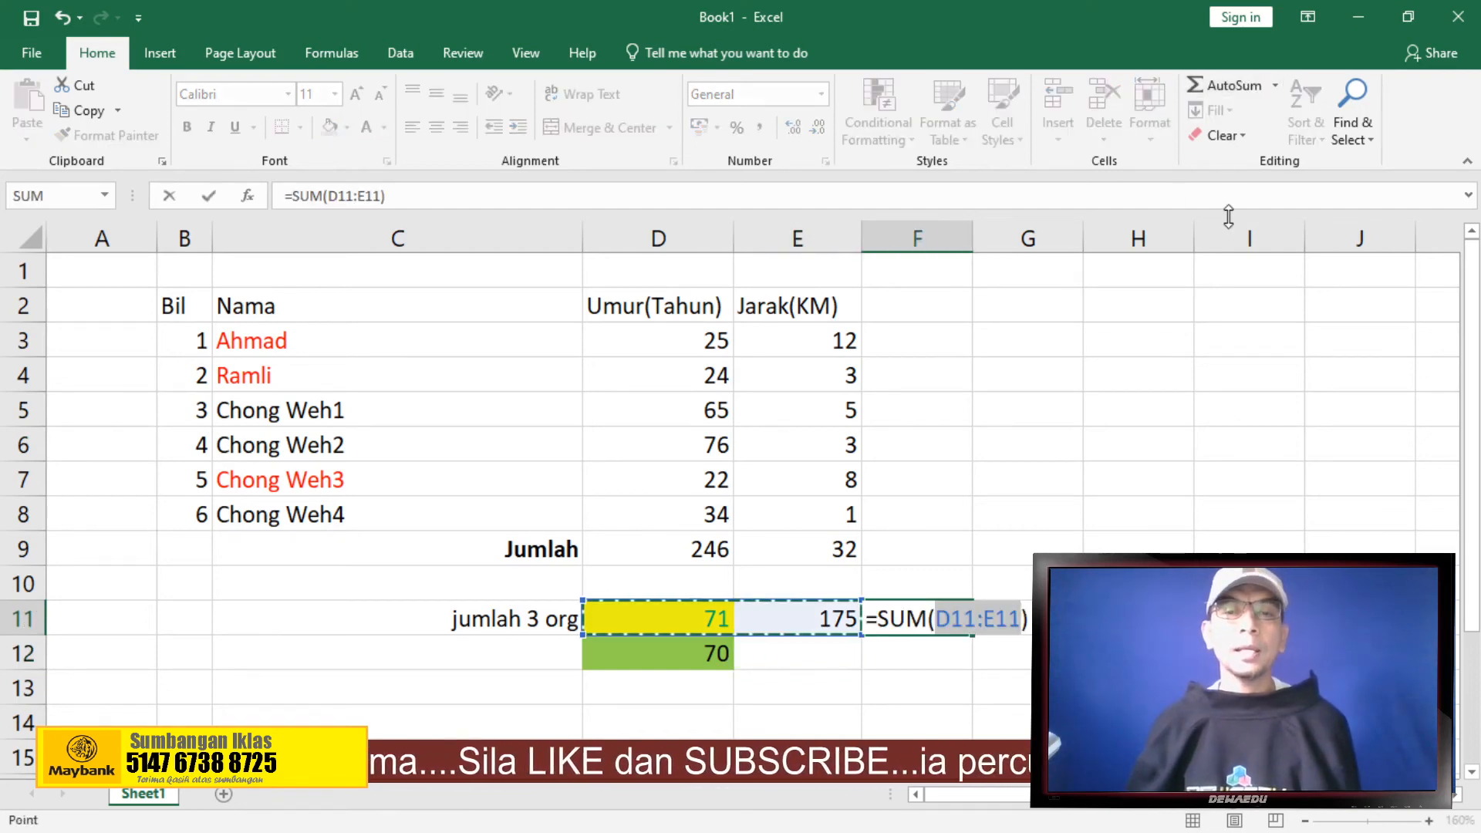
pyautogui.press('Return')
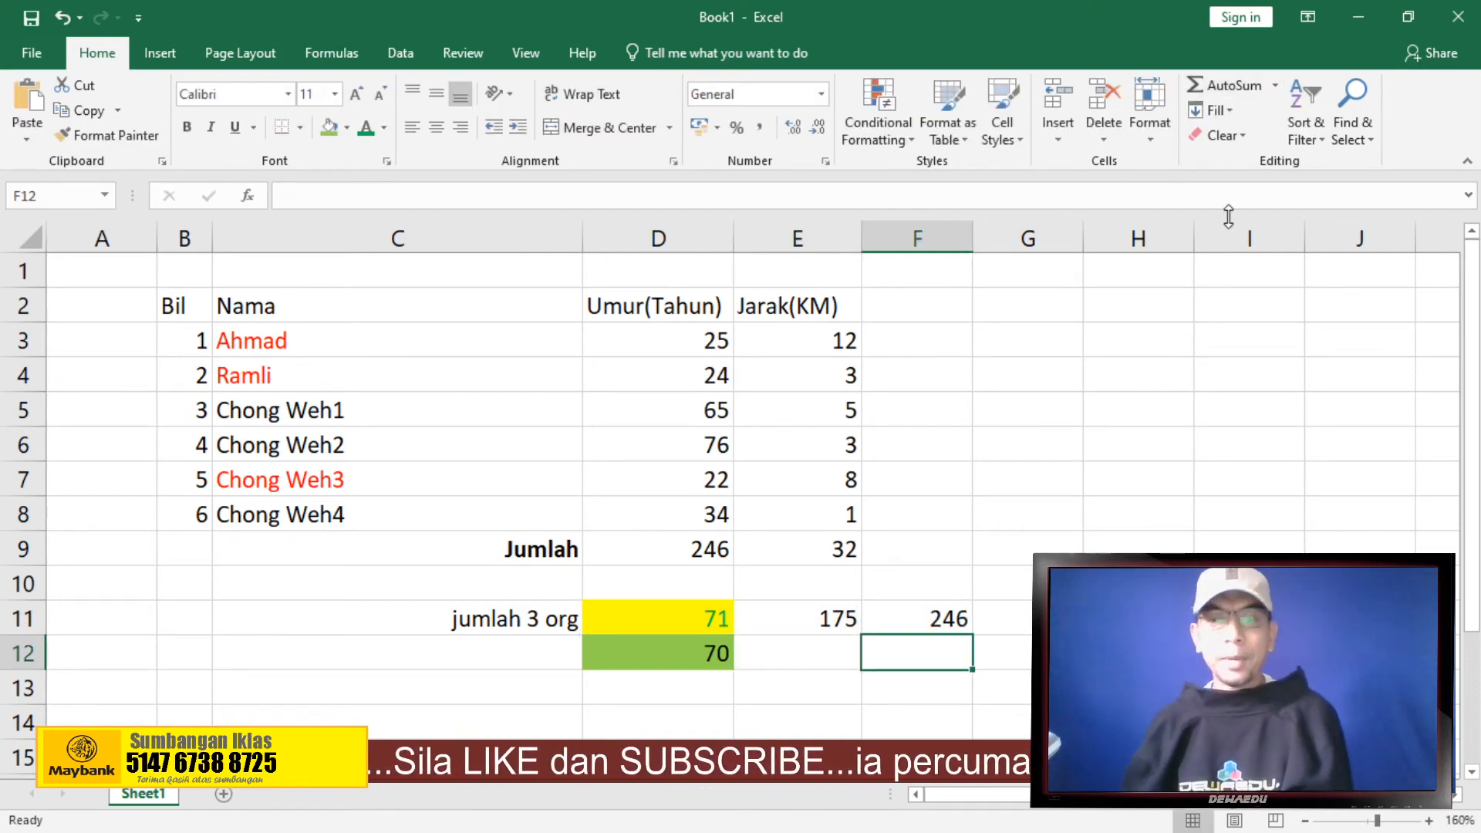
pyautogui.click(899, 626)
pyautogui.click(710, 554)
pyautogui.click(876, 626)
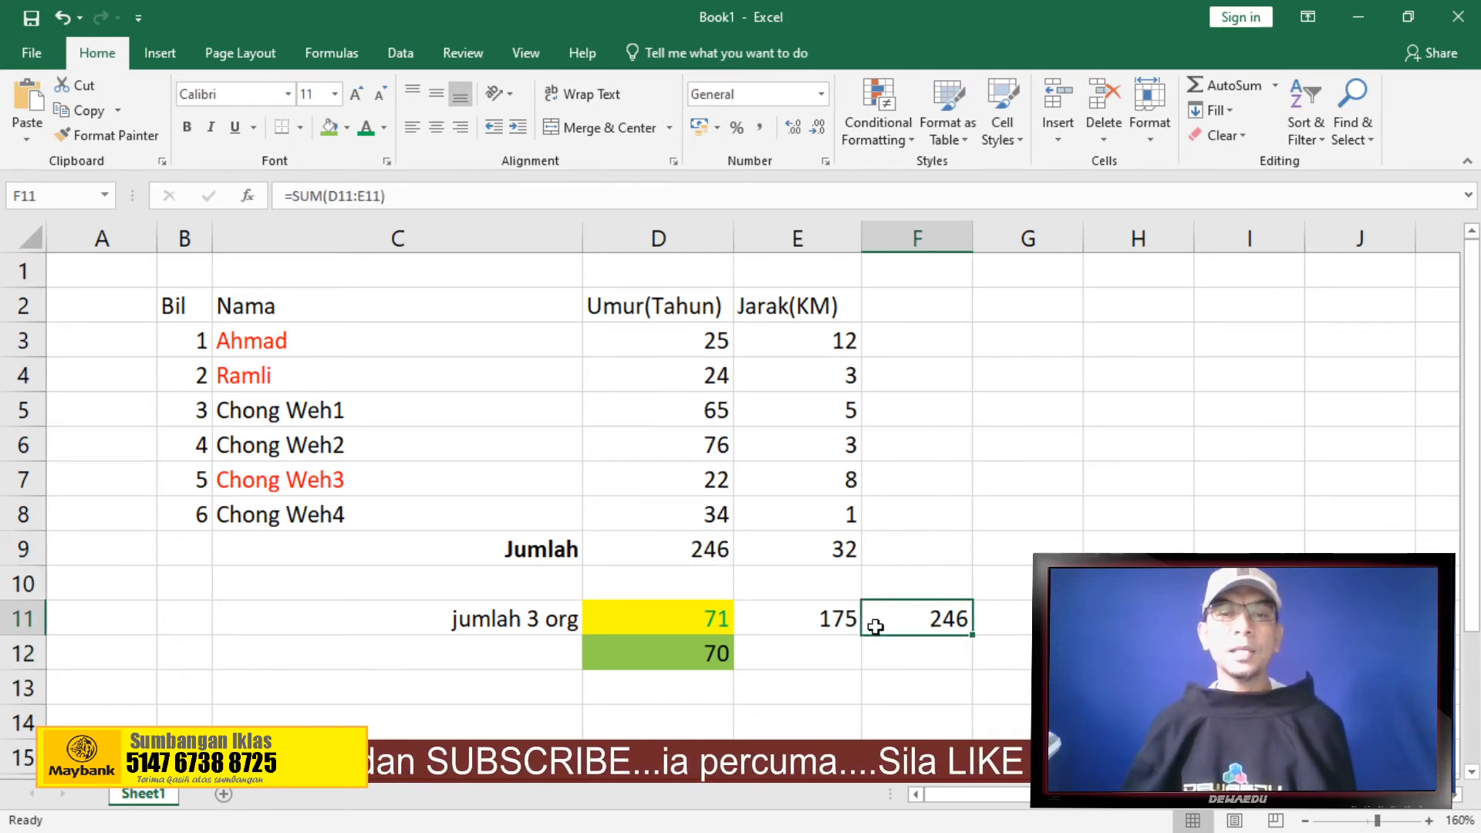
pyautogui.click(814, 622)
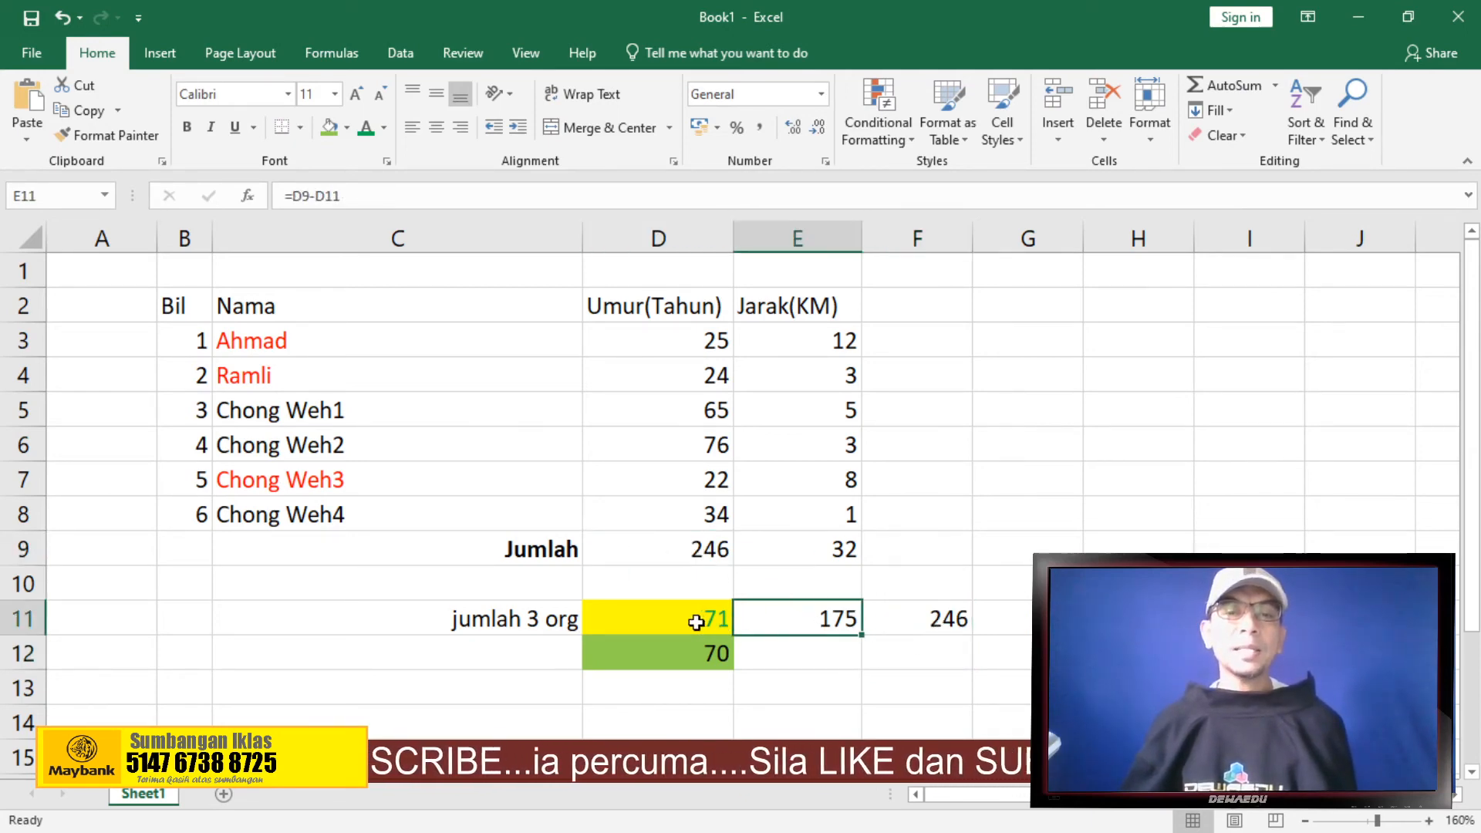
pyautogui.click(701, 621)
pyautogui.click(924, 618)
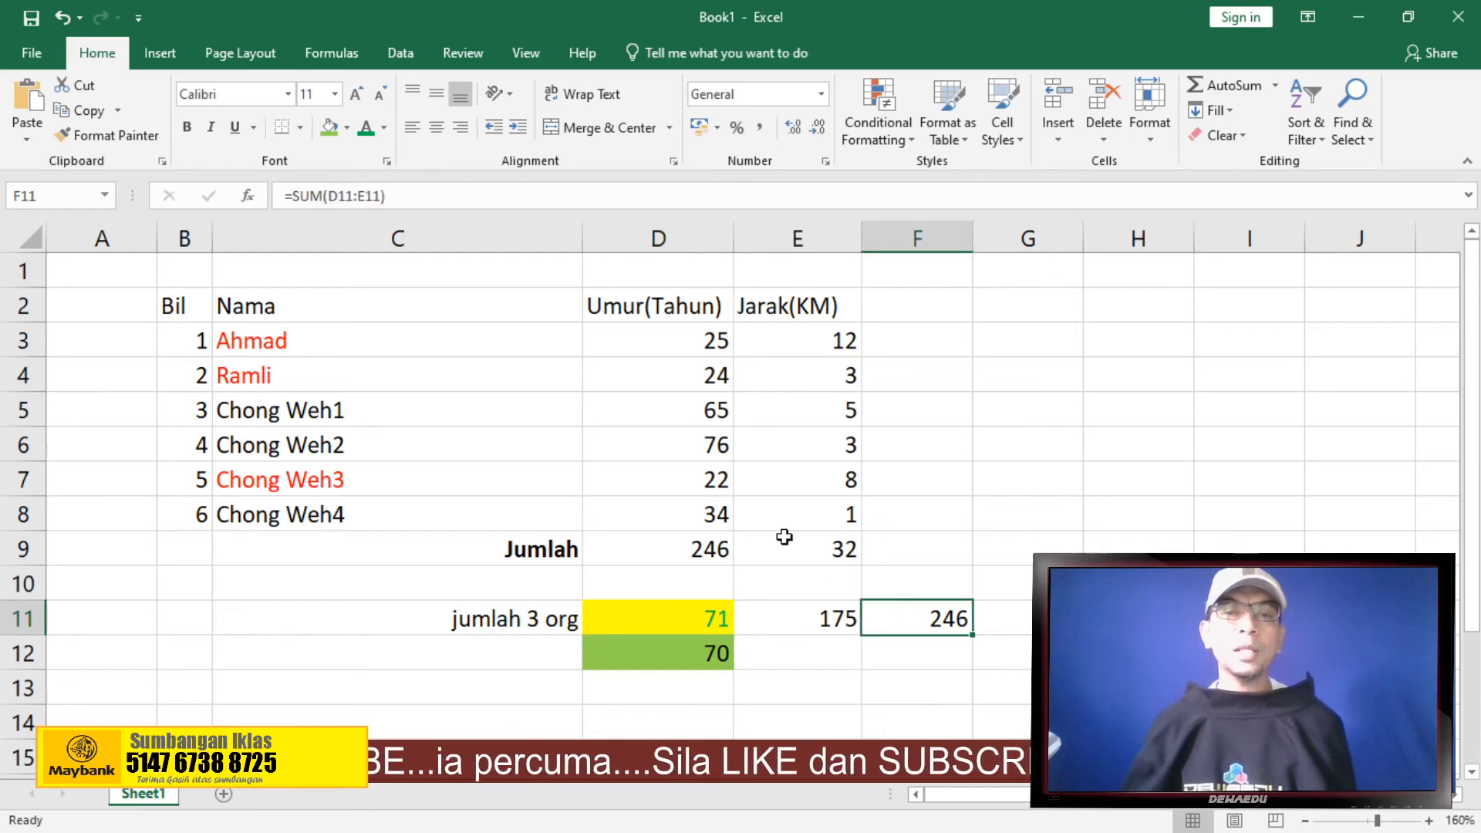
# Set the age in cell D5 to 55
pyautogui.click(688, 415)
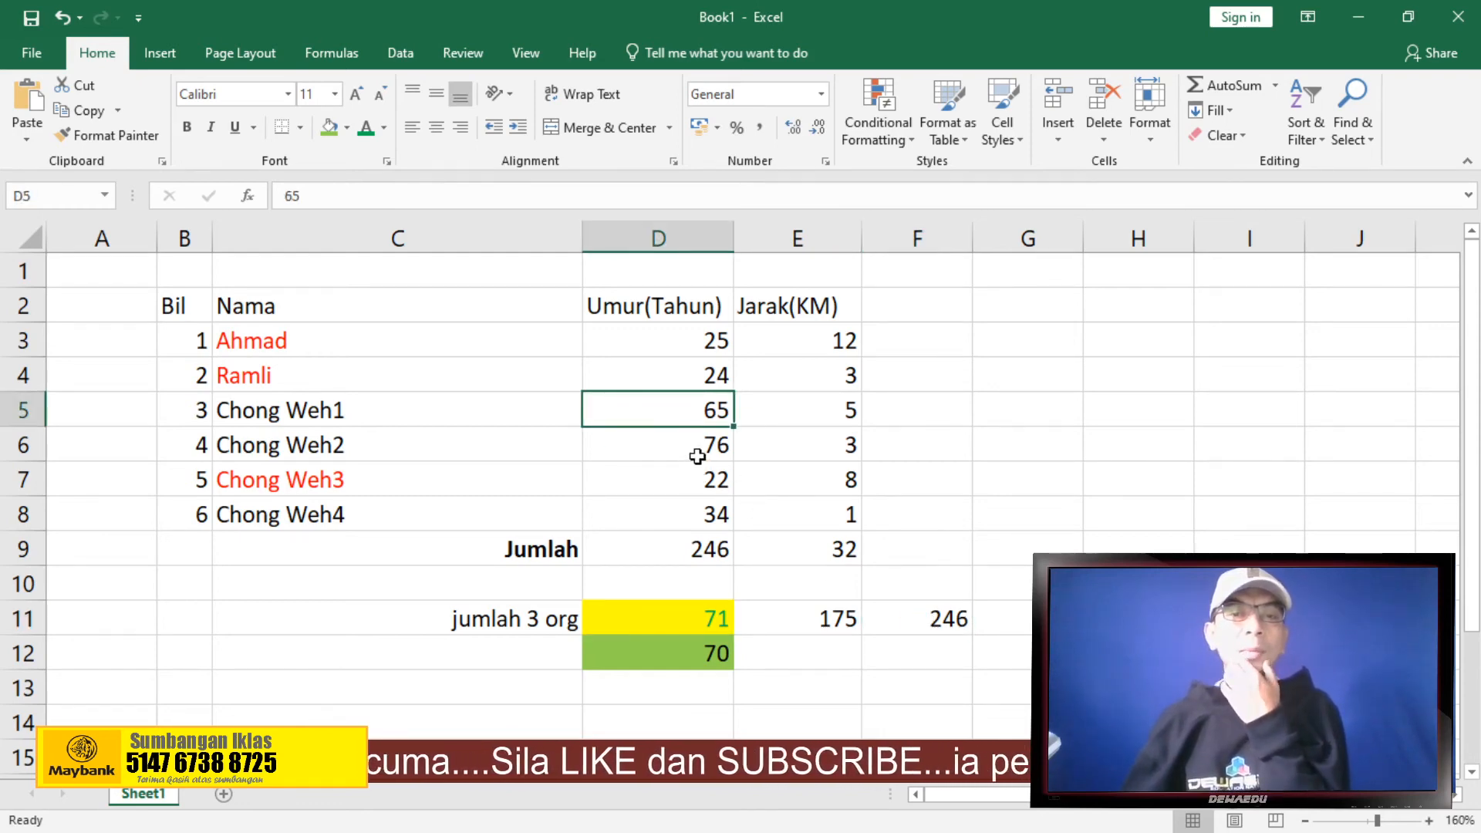
pyautogui.click(696, 437)
pyautogui.click(701, 420)
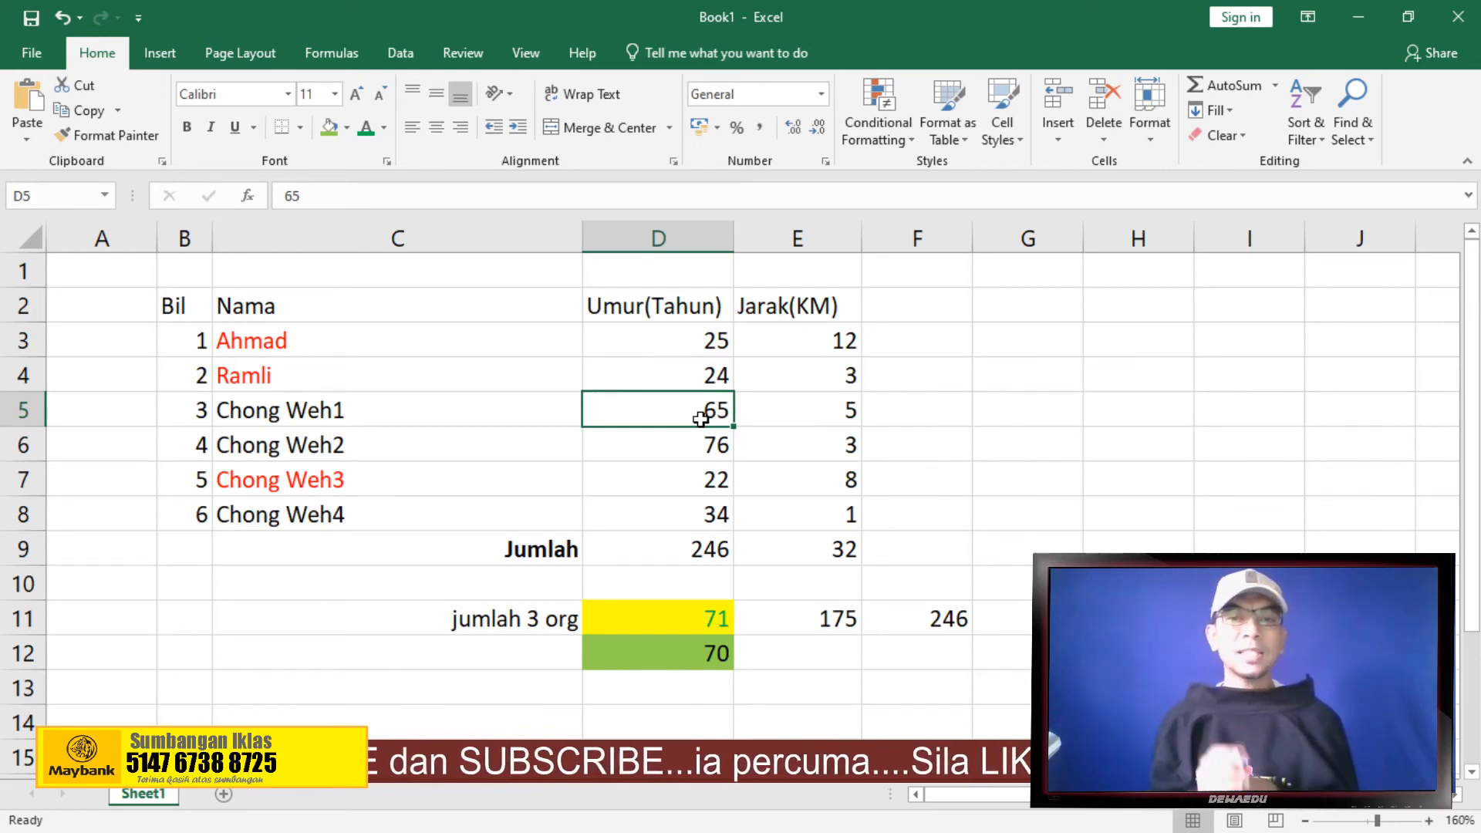
pyautogui.write('34')
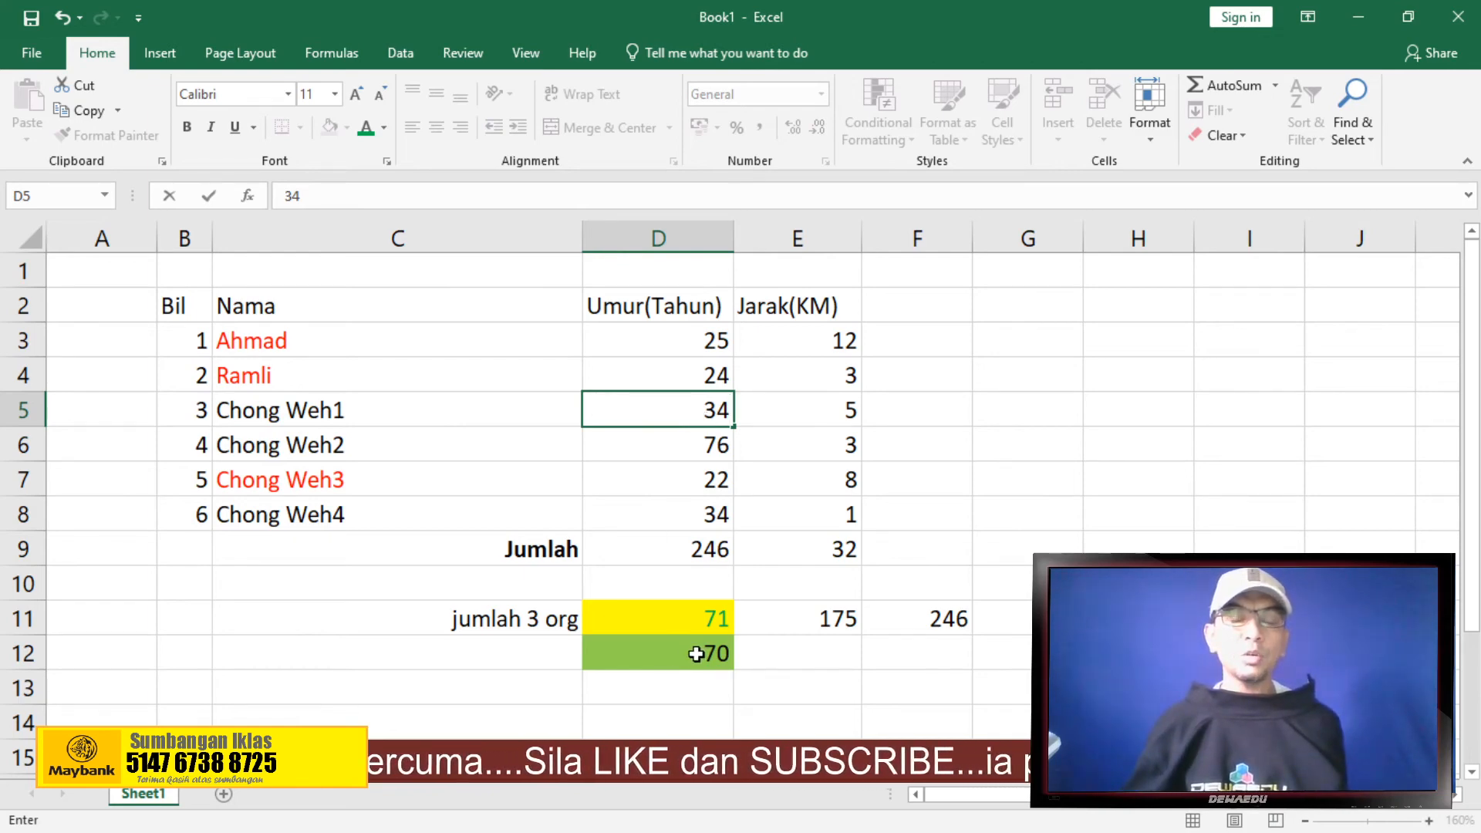
pyautogui.moveTo(662, 409); pyautogui.dragTo(758, 409)
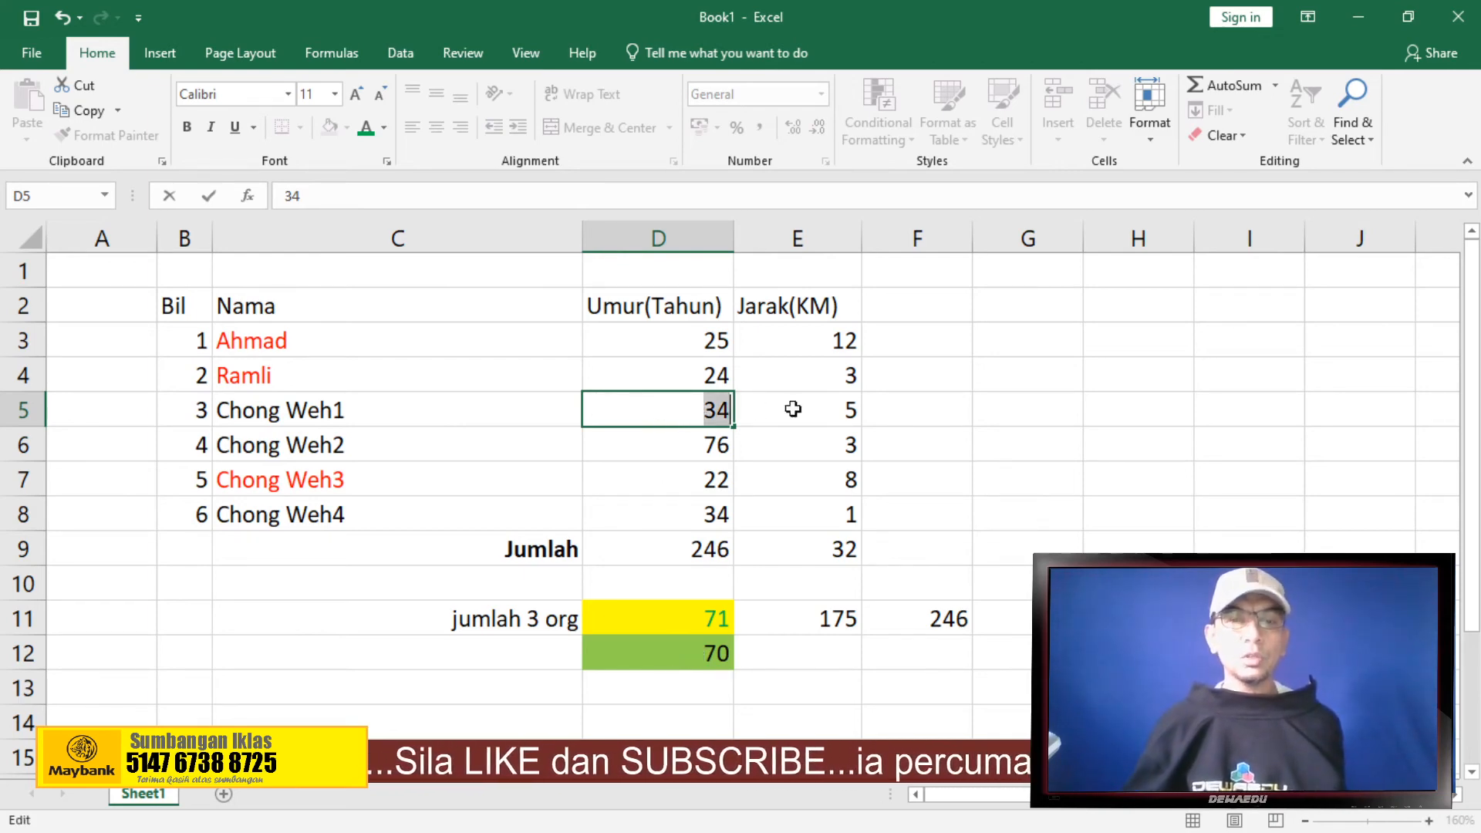
pyautogui.write('55')
pyautogui.press('Return')
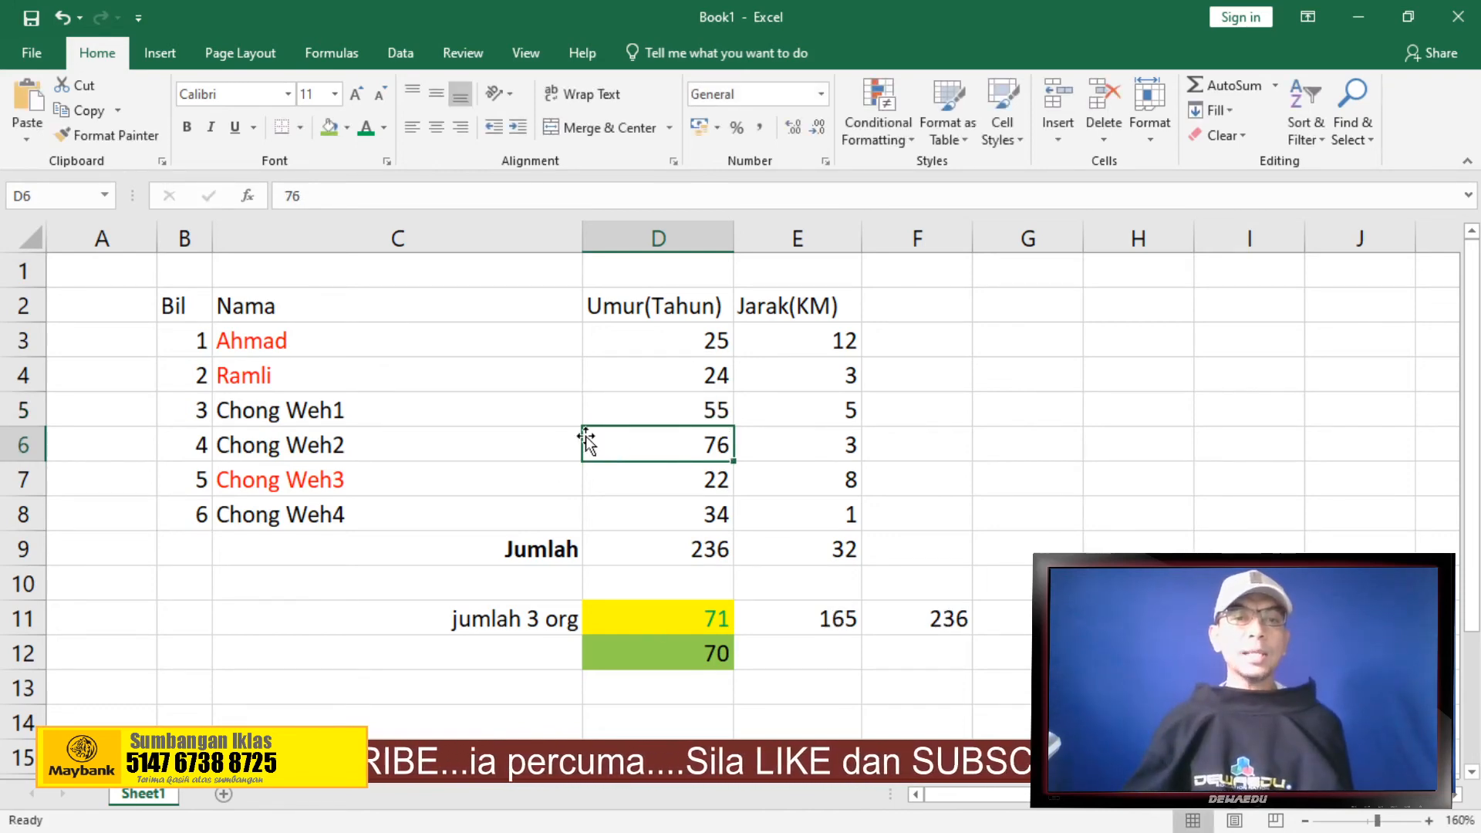
# Set the age in cell D4 to 12
pyautogui.click(668, 374)
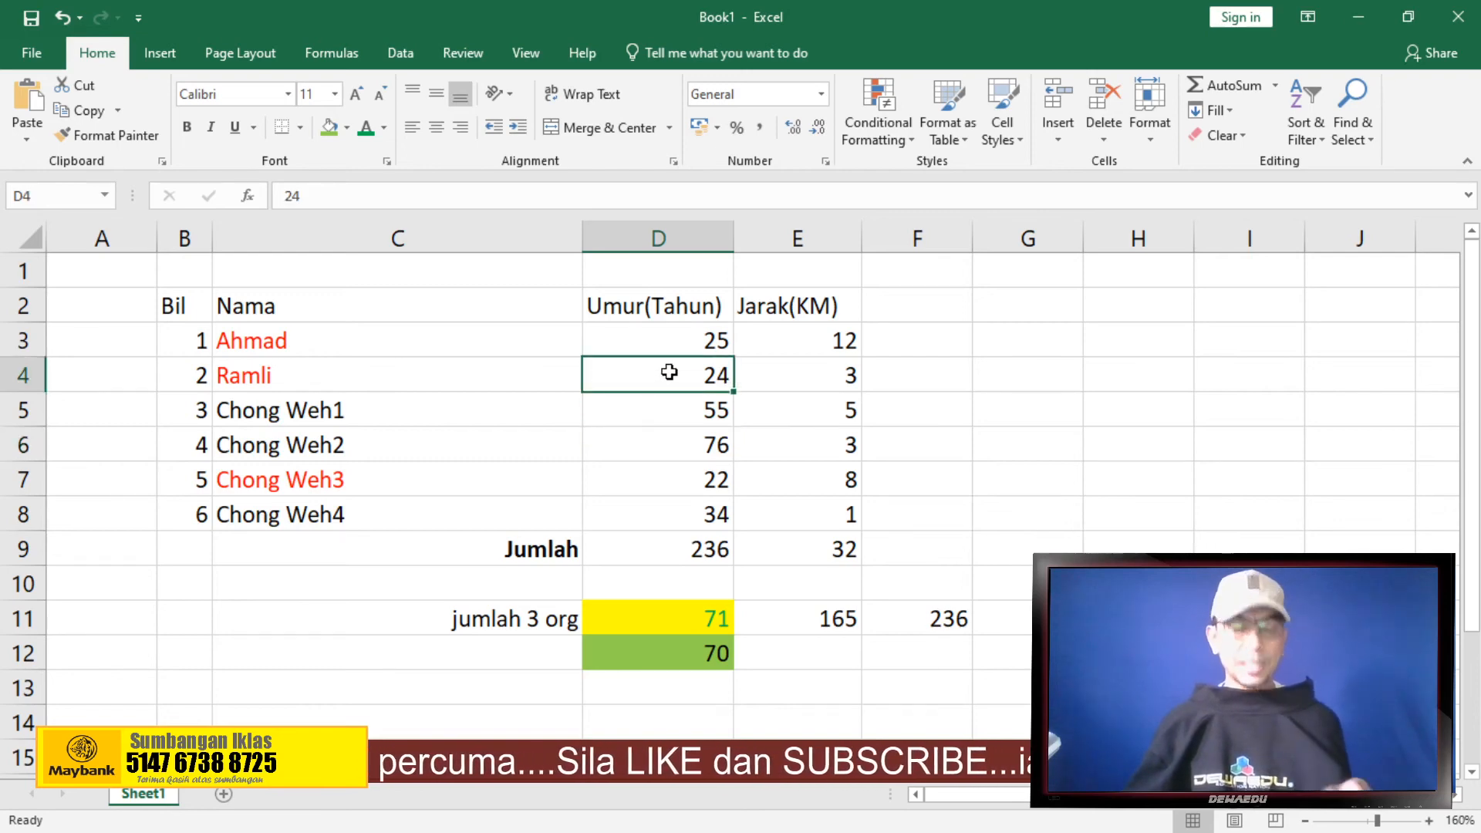
pyautogui.write('12')
pyautogui.click(660, 450)
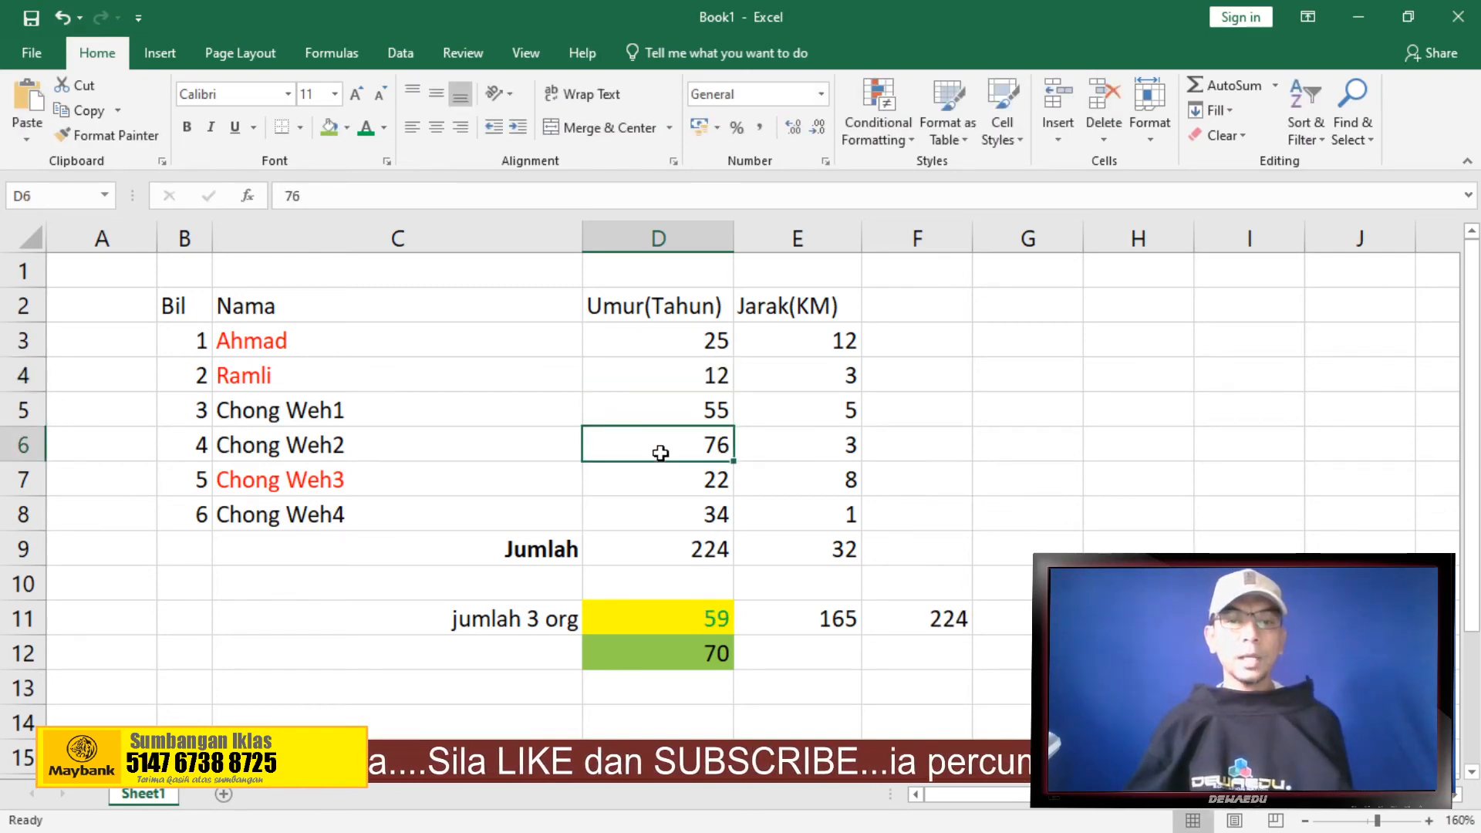
# Compare the age total in D9 with the results in cells D11, E11 and F11
pyautogui.click(670, 548)
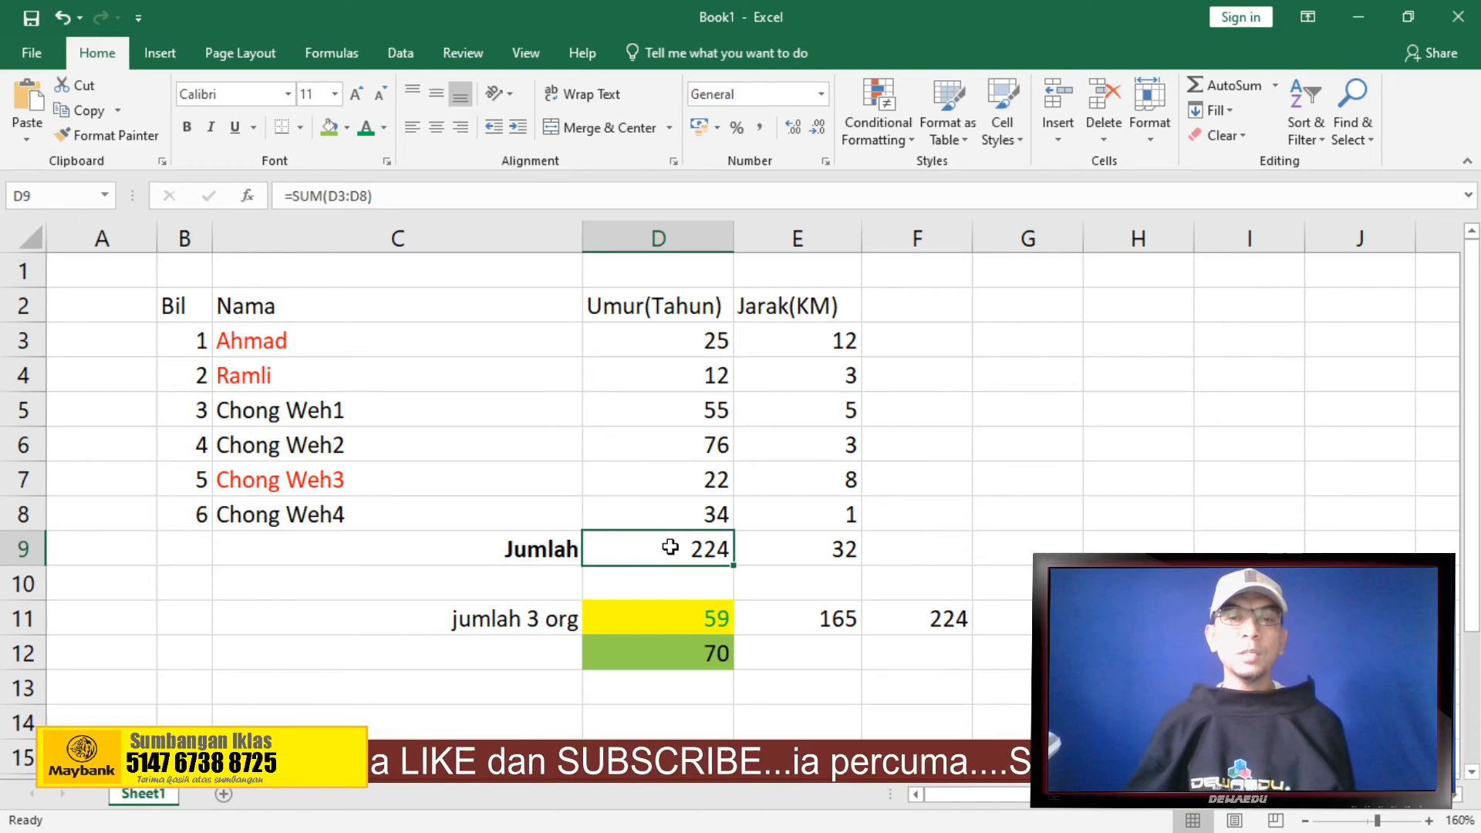
pyautogui.click(682, 617)
pyautogui.click(833, 617)
pyautogui.click(876, 617)
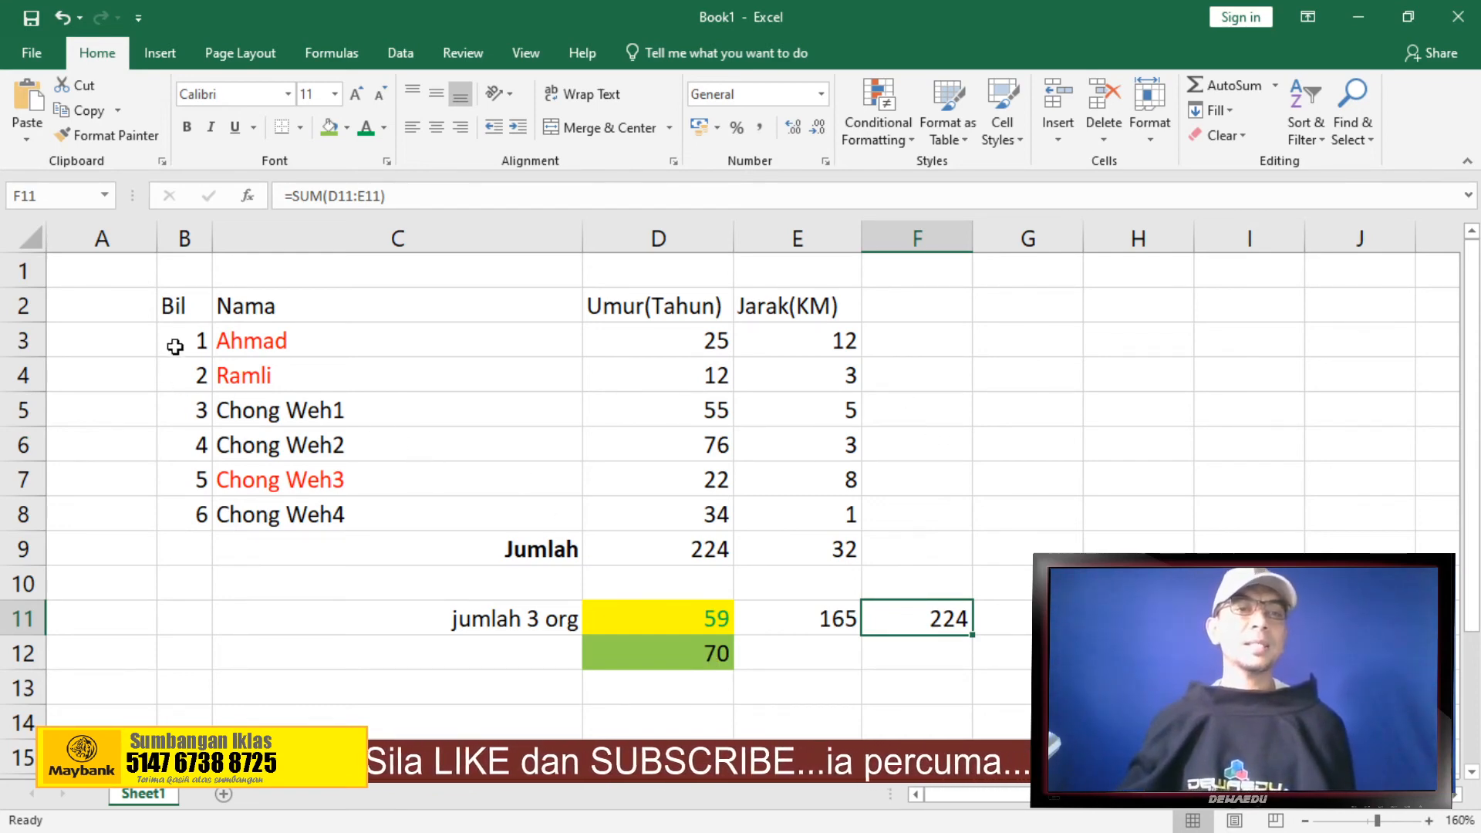
# Make the header cells B2:E2 bold
pyautogui.moveTo(174, 307); pyautogui.dragTo(809, 307)
pyautogui.click(359, 476)
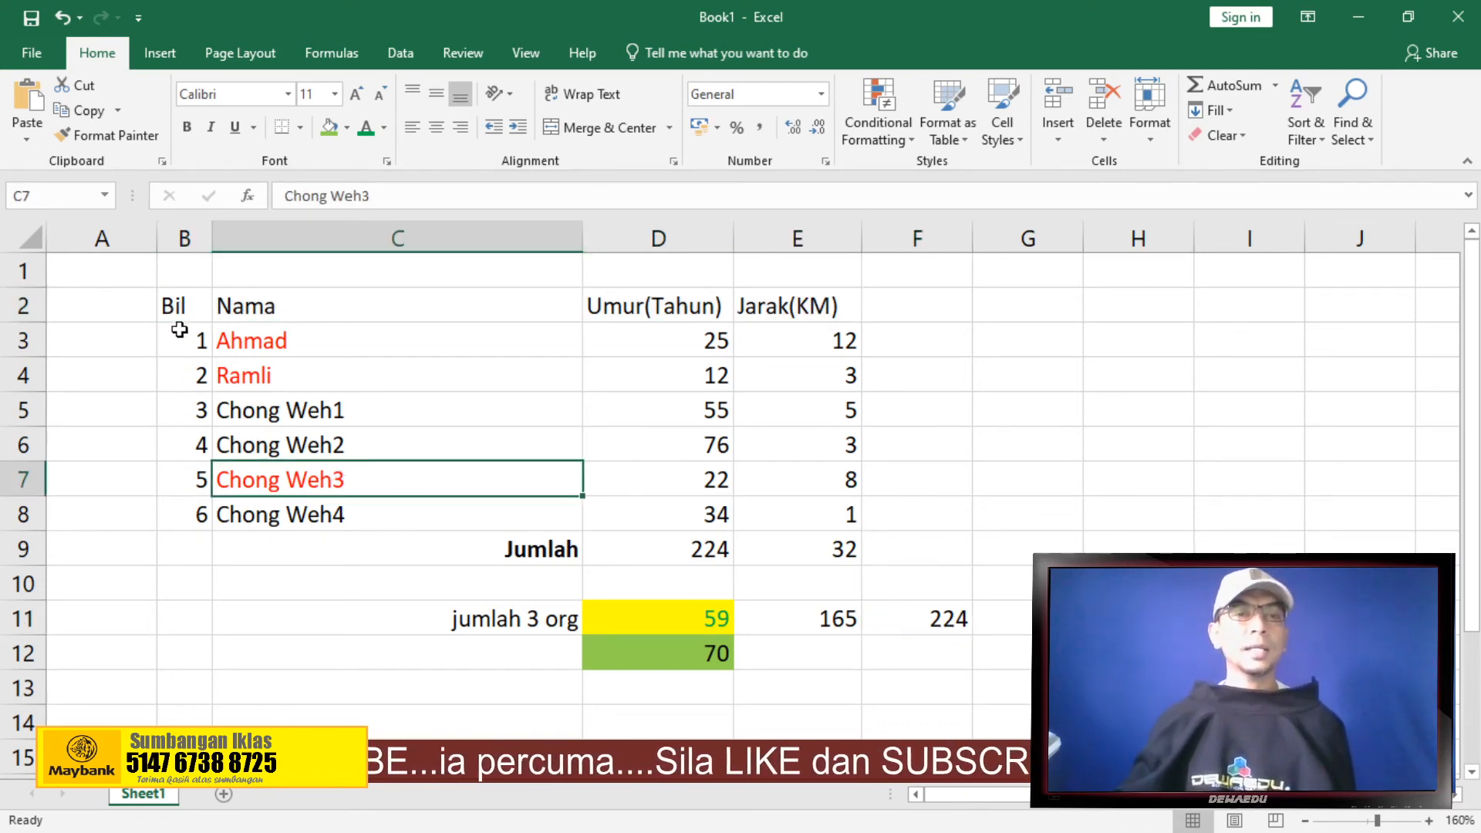
pyautogui.click(176, 305)
pyautogui.moveTo(176, 305); pyautogui.dragTo(802, 307)
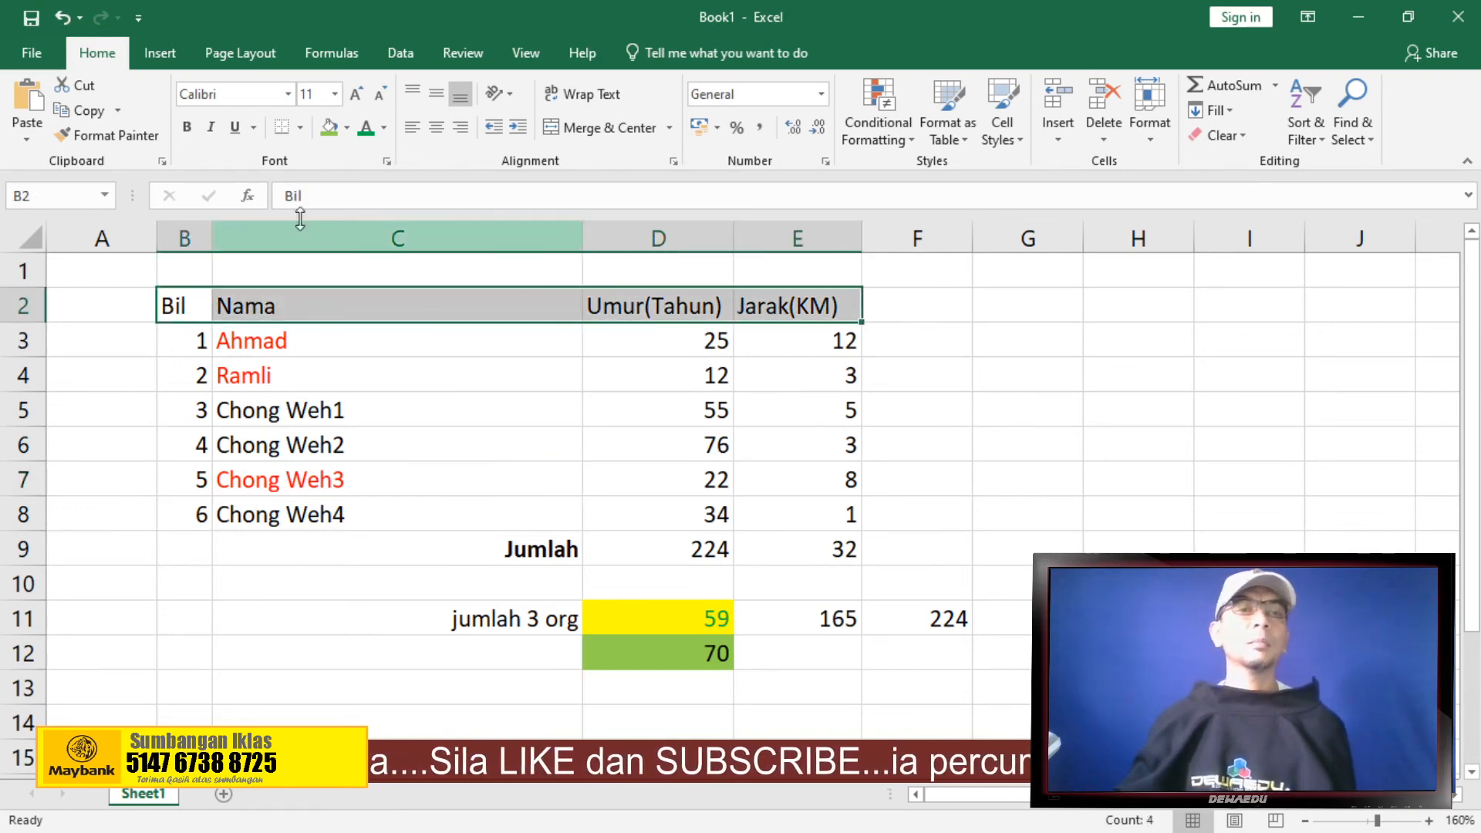
pyautogui.click(189, 127)
pyautogui.click(373, 596)
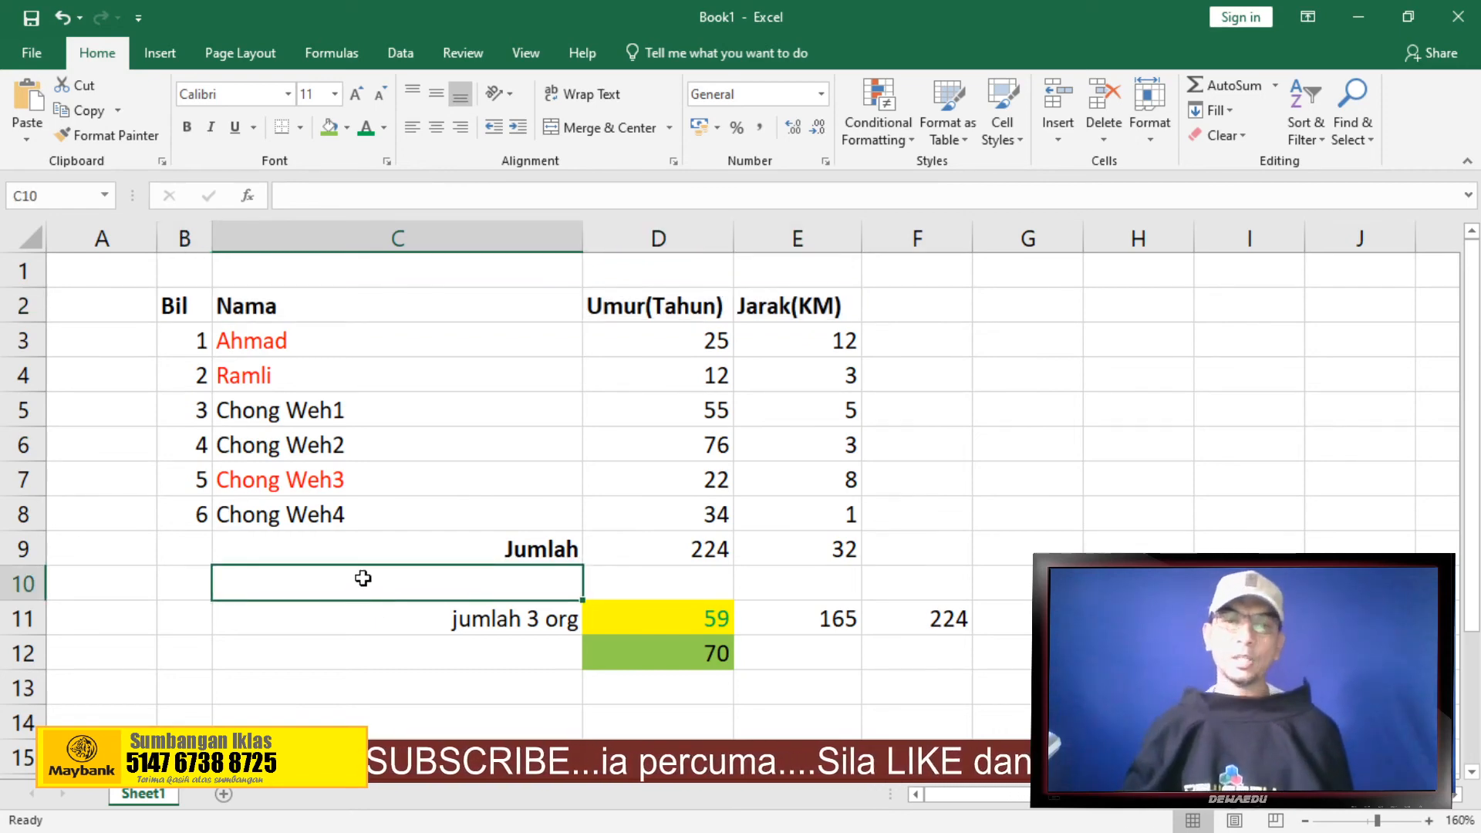
# Add a heavy bottom border under the header cells B2:E2
pyautogui.moveTo(176, 301); pyautogui.dragTo(800, 307)
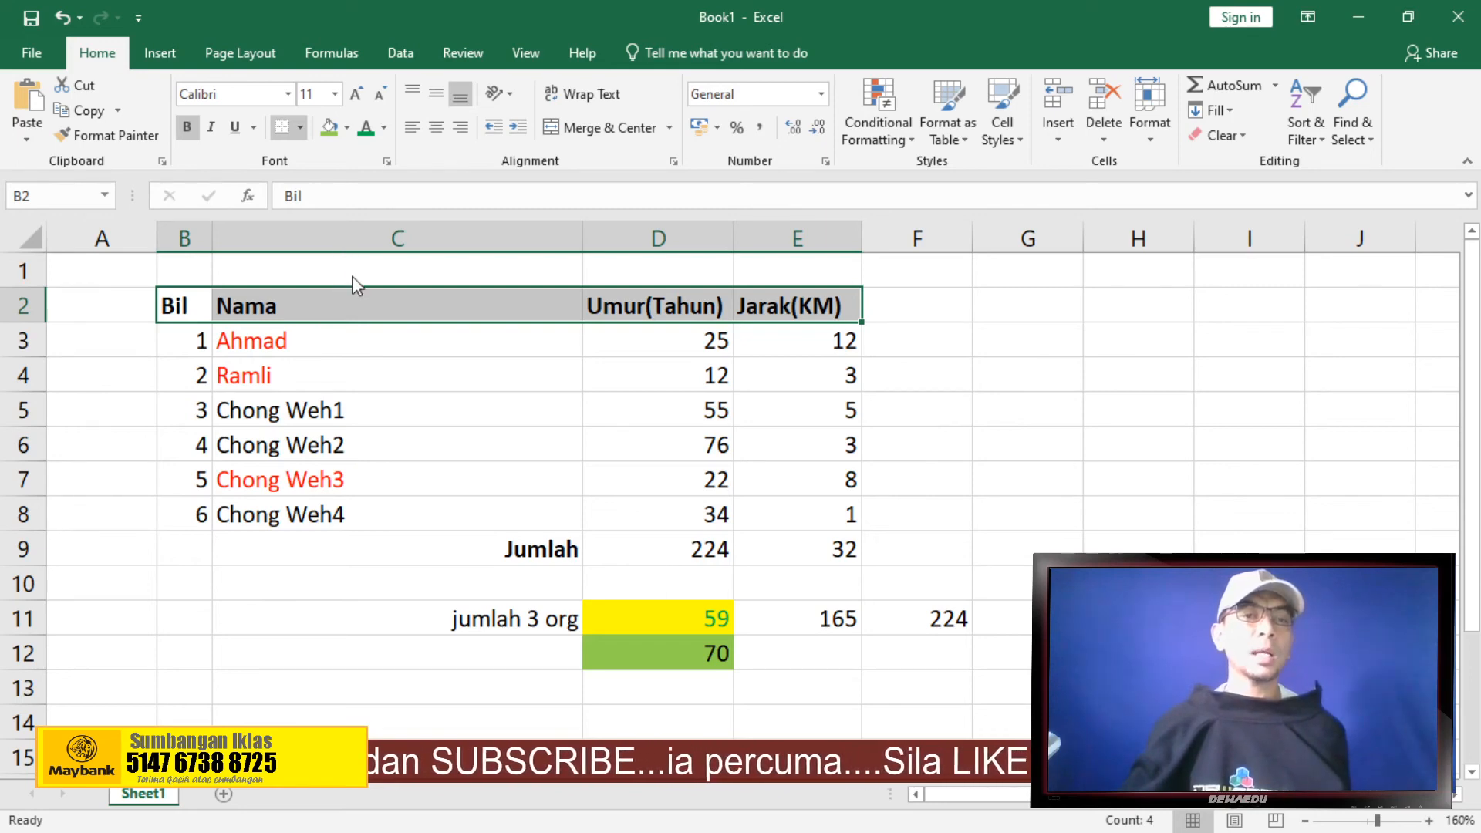
pyautogui.click(354, 389)
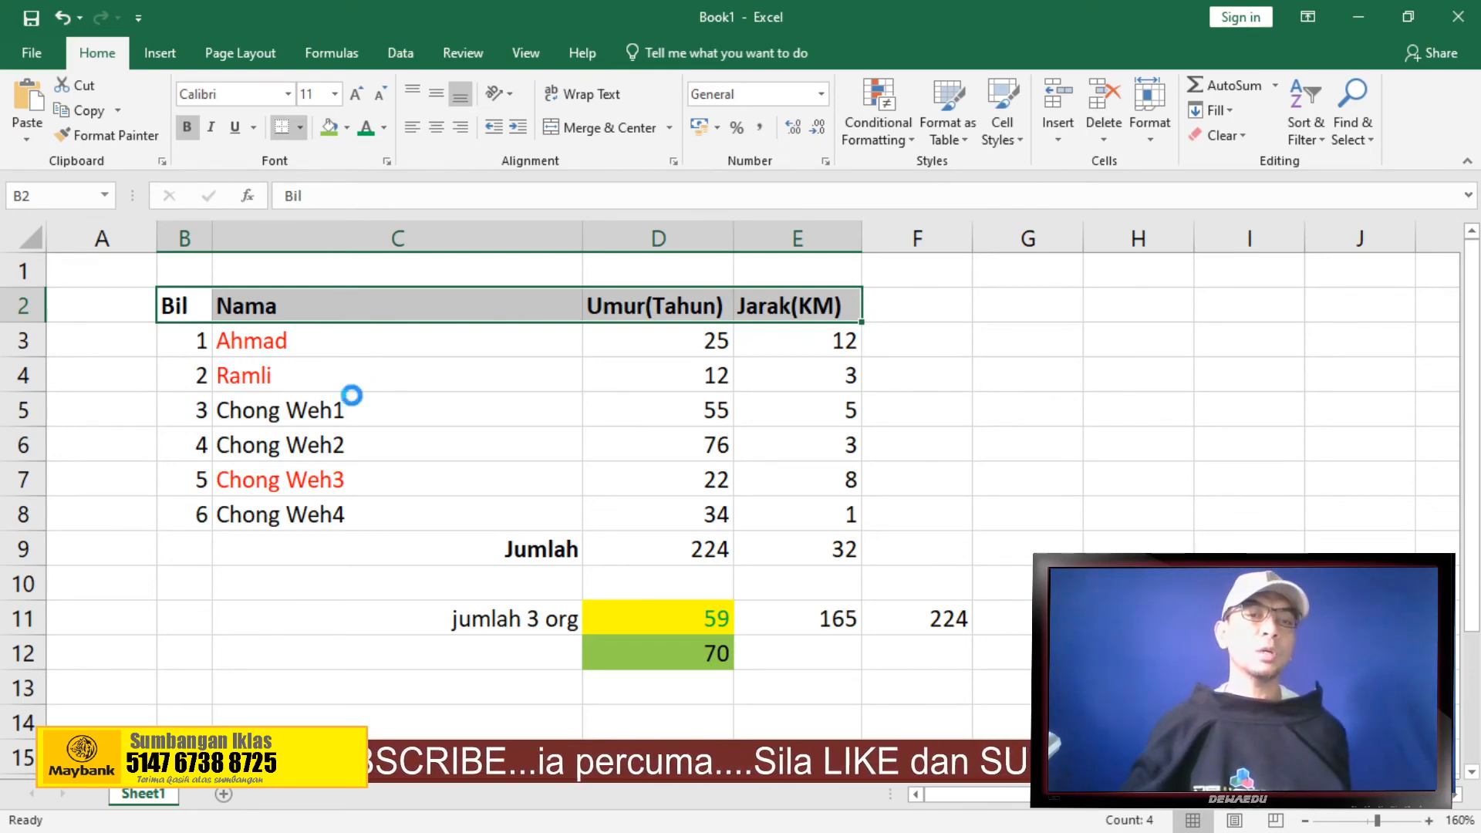
pyautogui.click(531, 395)
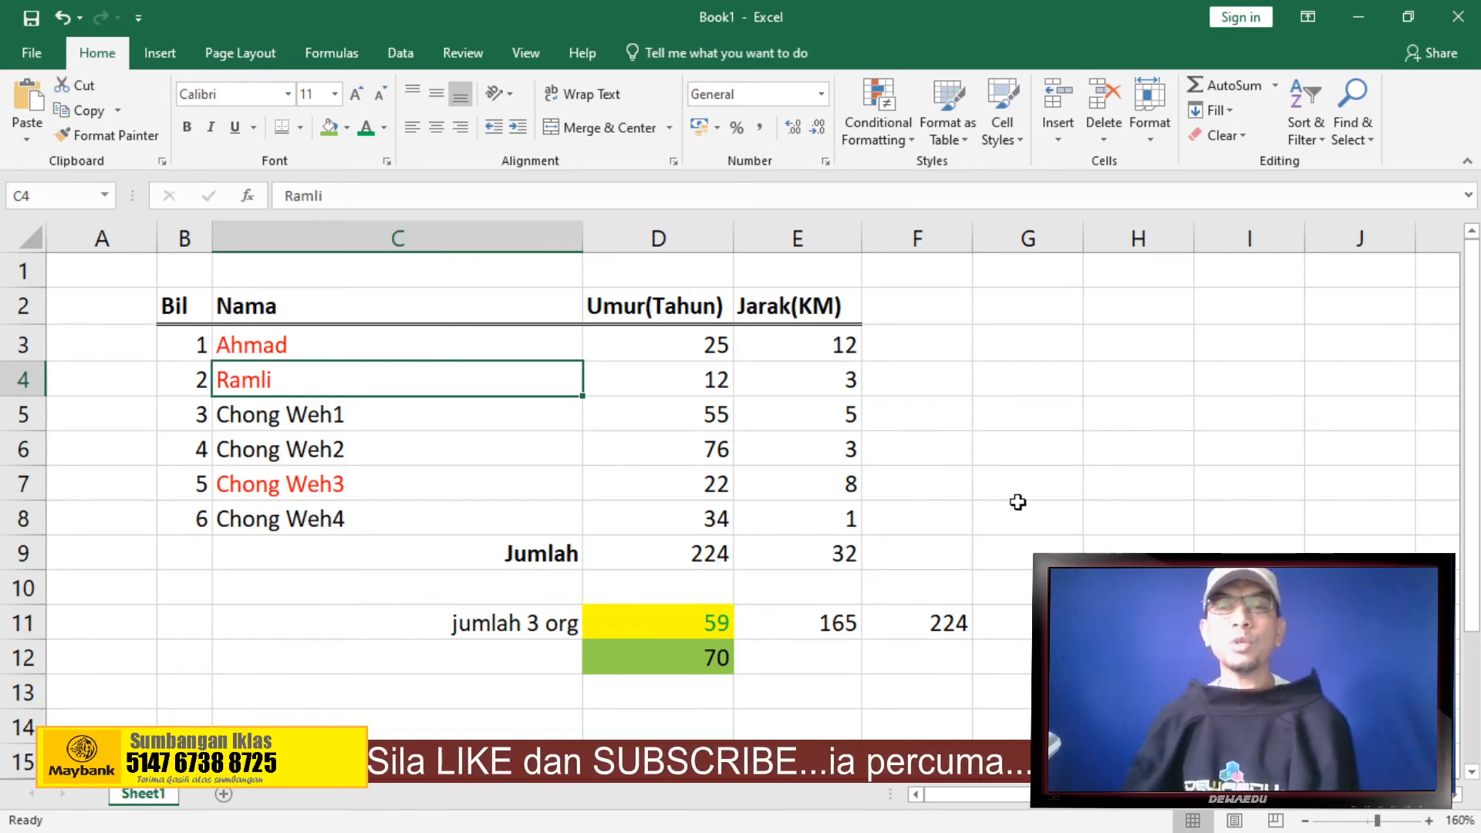
pyautogui.click(1014, 311)
pyautogui.click(1025, 340)
pyautogui.click(1025, 440)
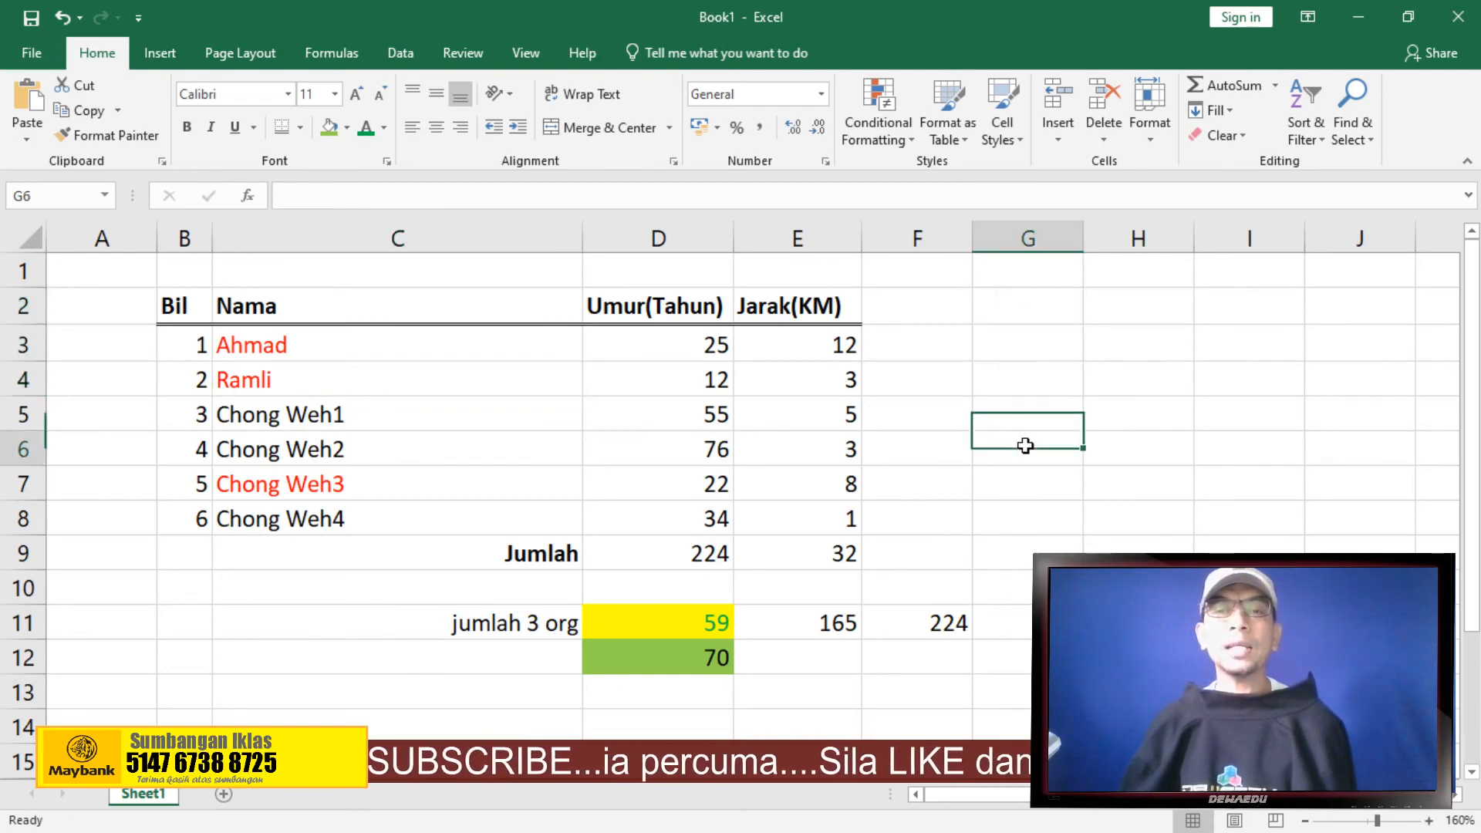
pyautogui.click(1155, 490)
pyautogui.click(1028, 404)
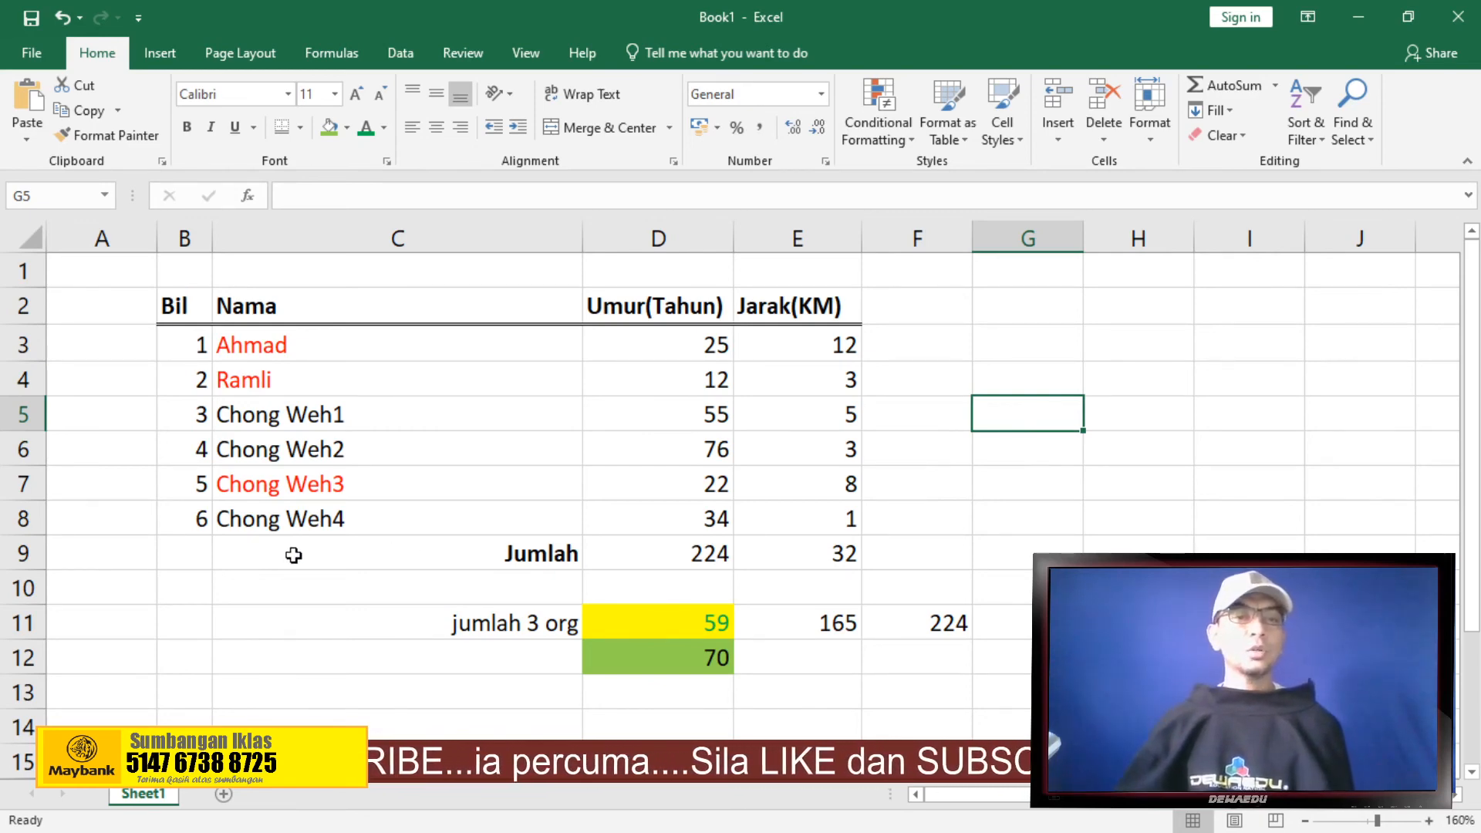
# Fill the Jumlah row cells B9:E9 with light grey
pyautogui.moveTo(176, 555); pyautogui.dragTo(771, 552)
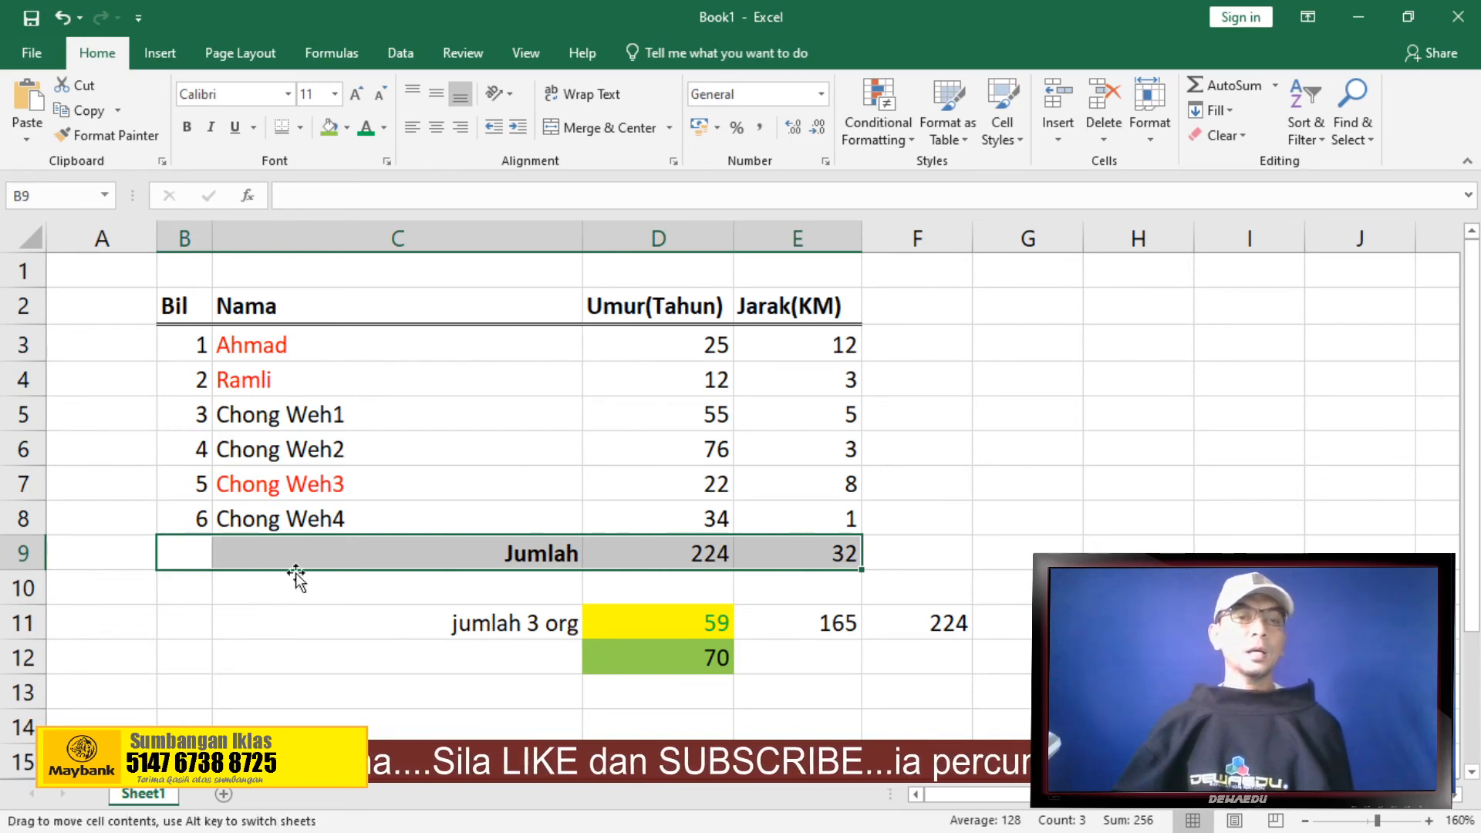
pyautogui.moveTo(194, 553); pyautogui.dragTo(847, 552)
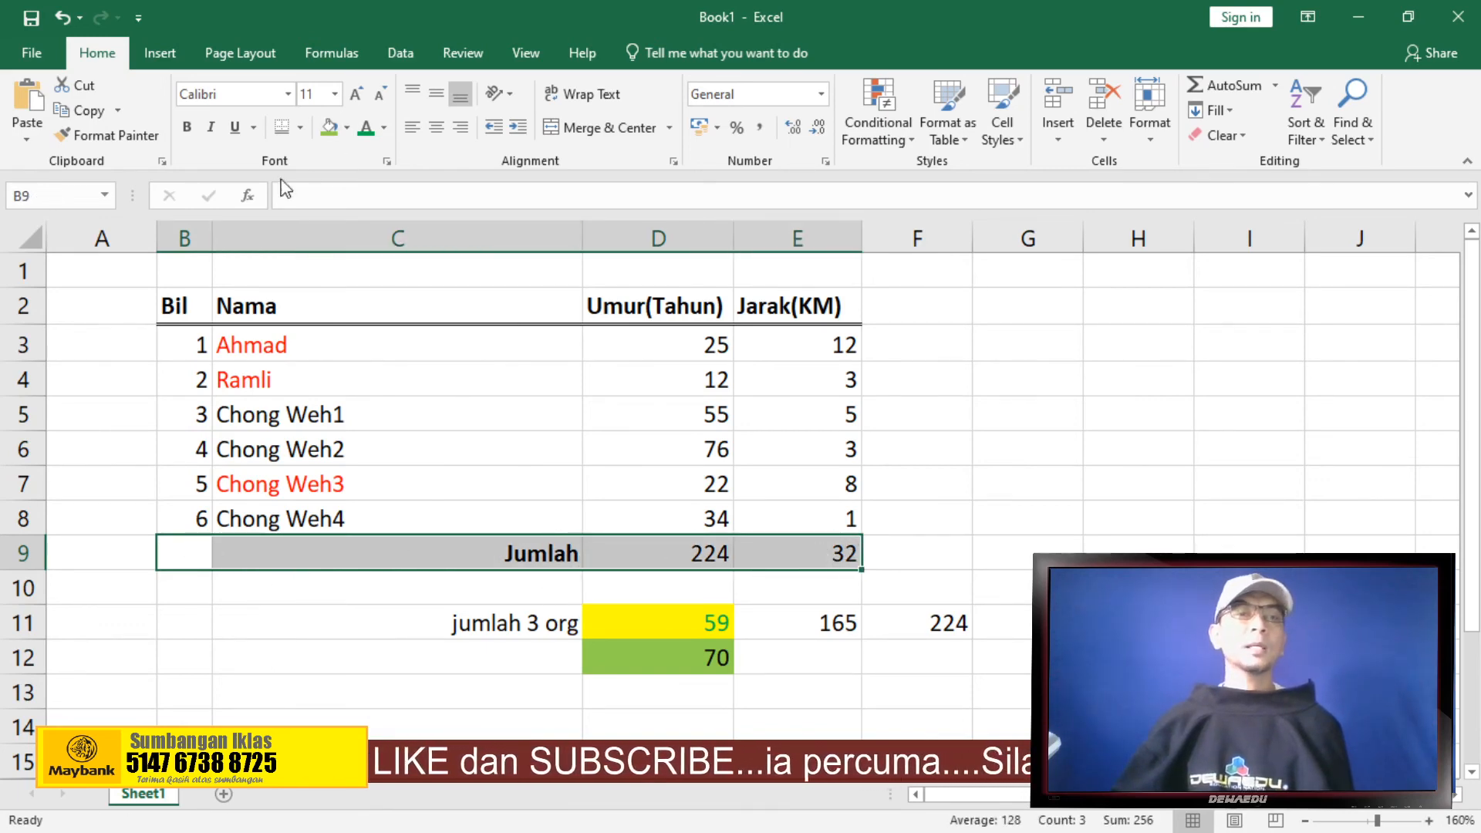
pyautogui.click(346, 129)
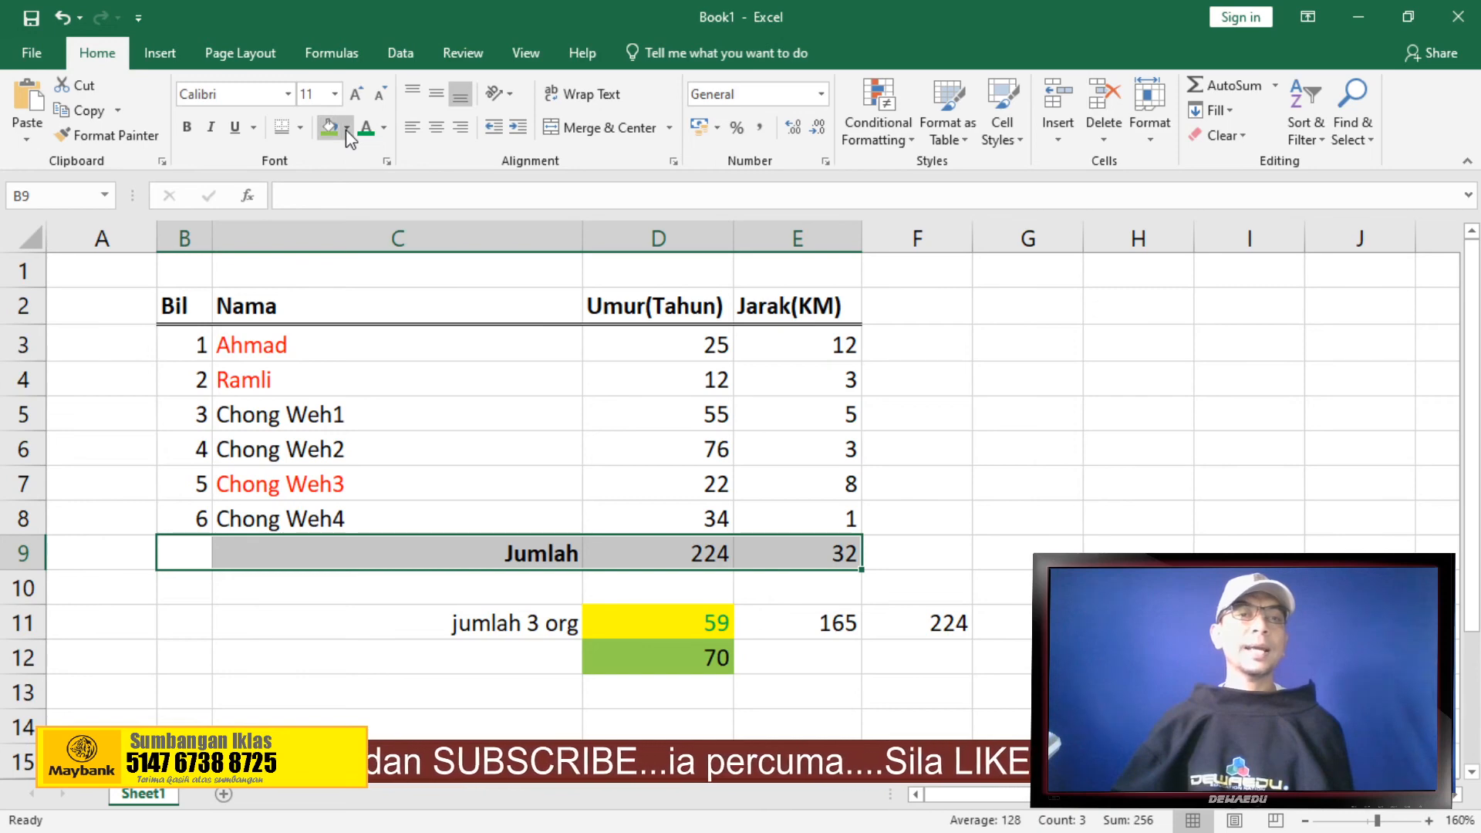
pyautogui.click(335, 206)
pyautogui.click(383, 624)
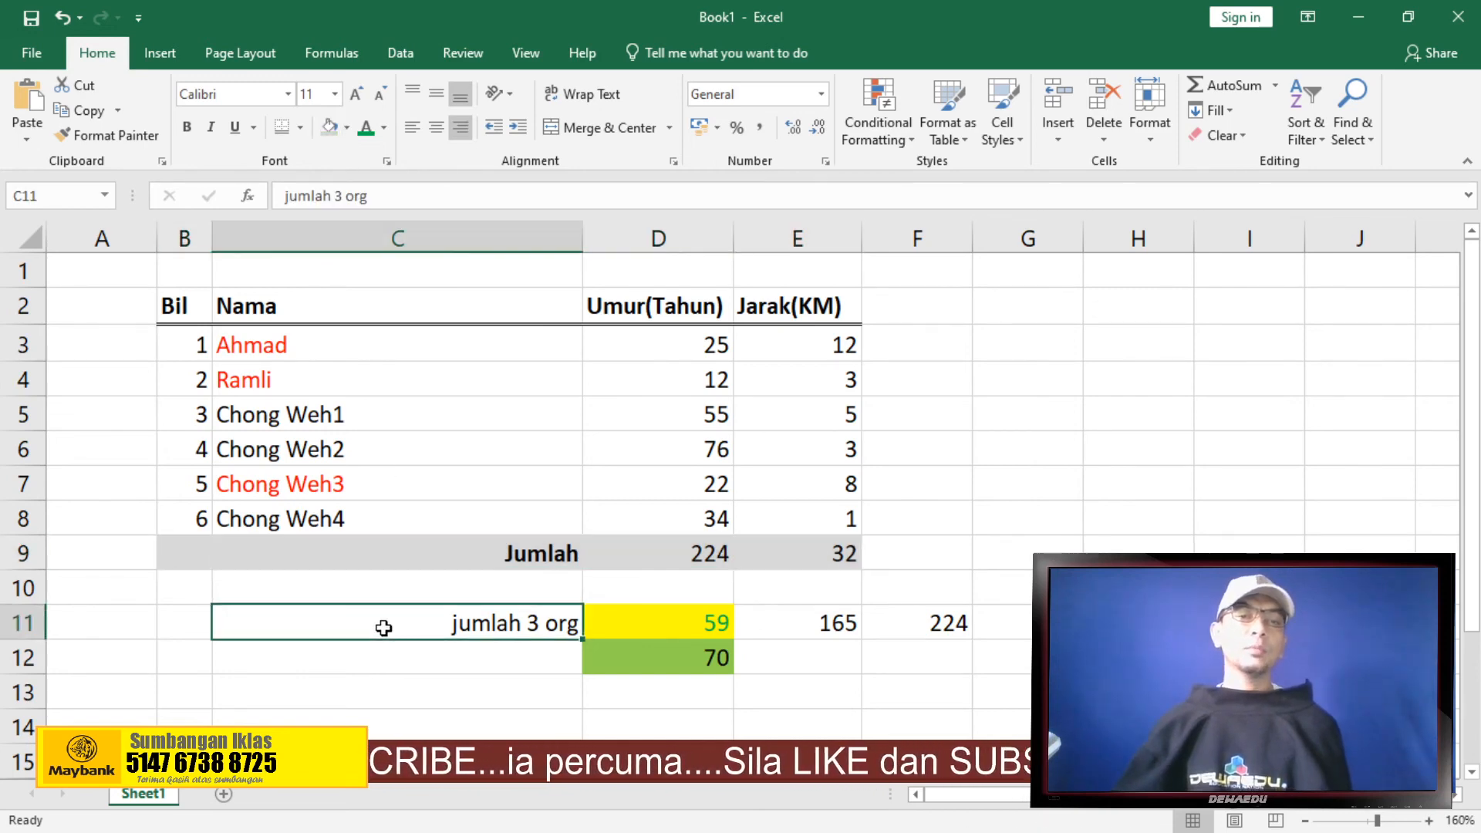
pyautogui.click(613, 725)
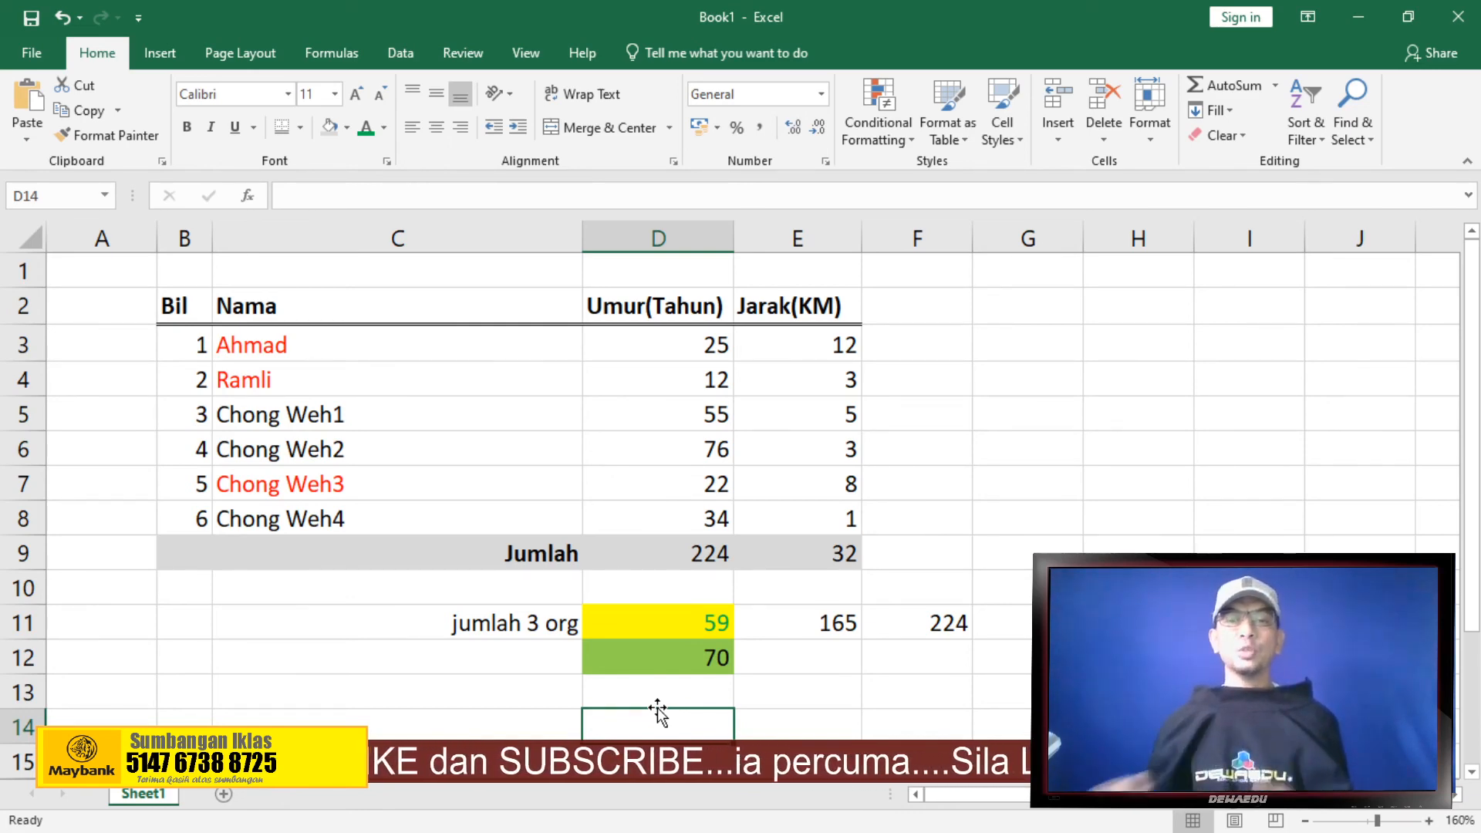
# Enter the operator symbols +, - and * in cells G5, G6 and G7, one per cell
pyautogui.click(1034, 409)
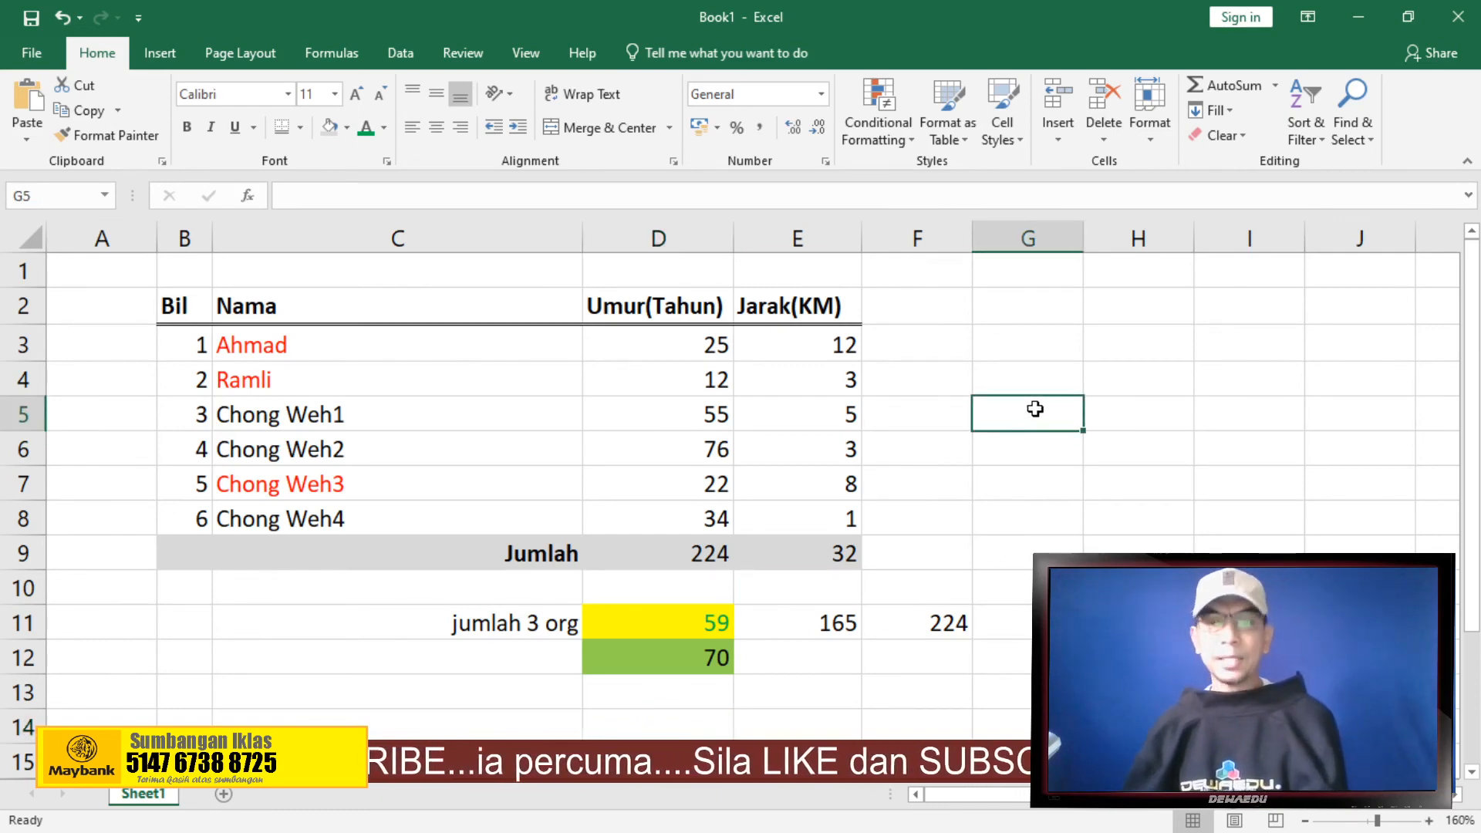
pyautogui.write('=')
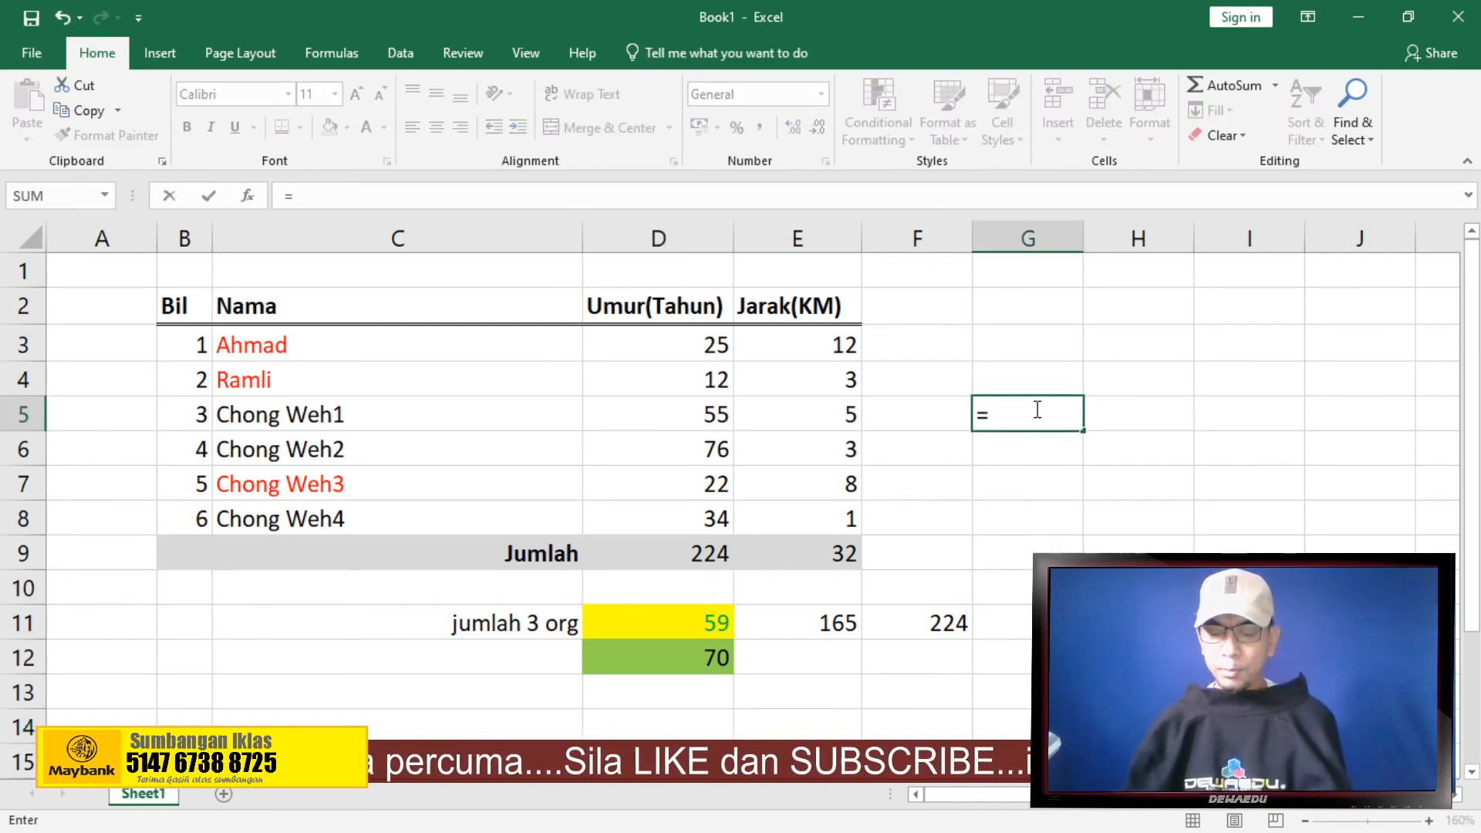
pyautogui.press('BackSpace')
pyautogui.write('+')
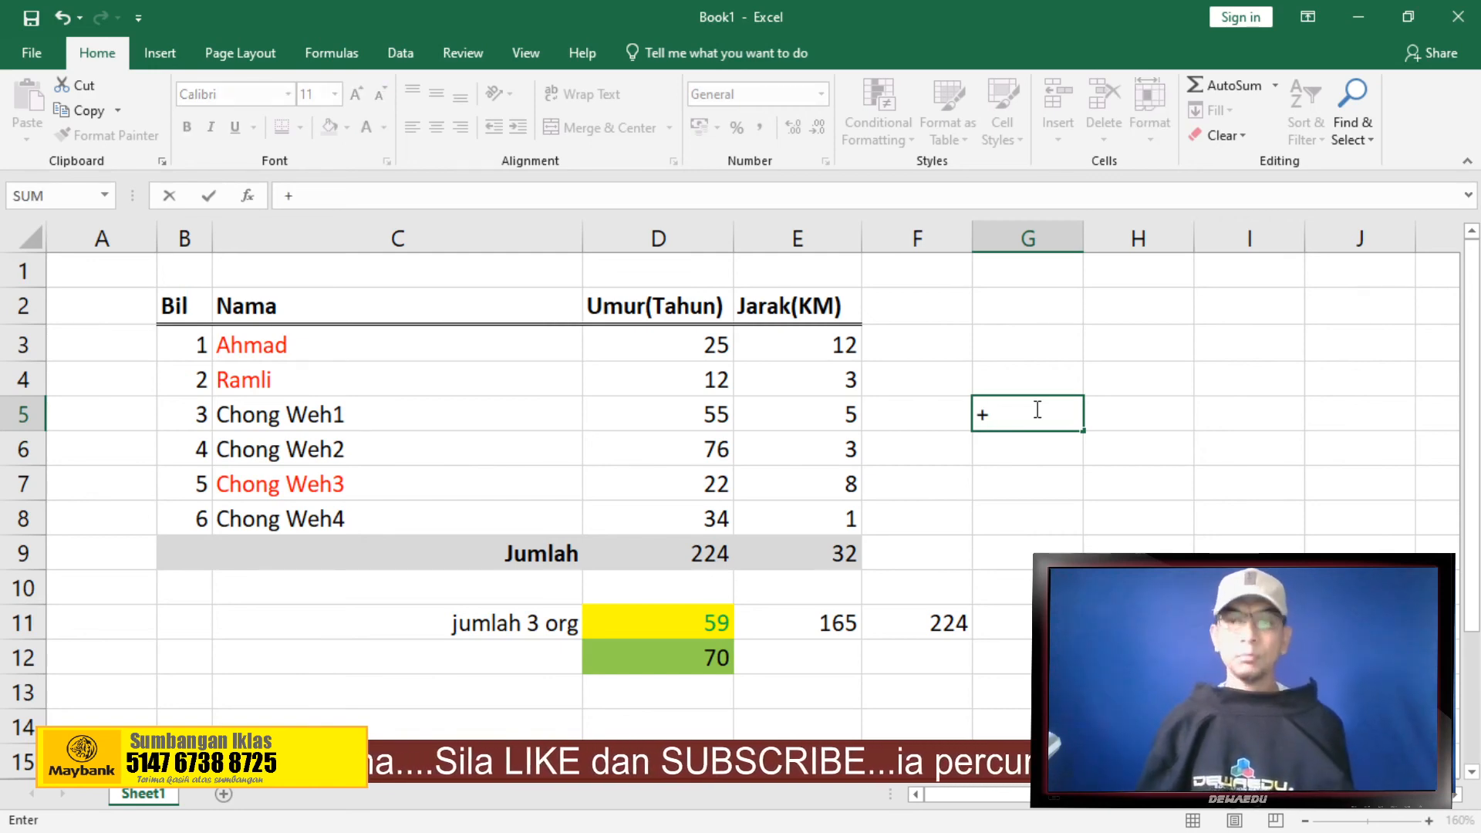
pyautogui.press('Return')
pyautogui.write('_')
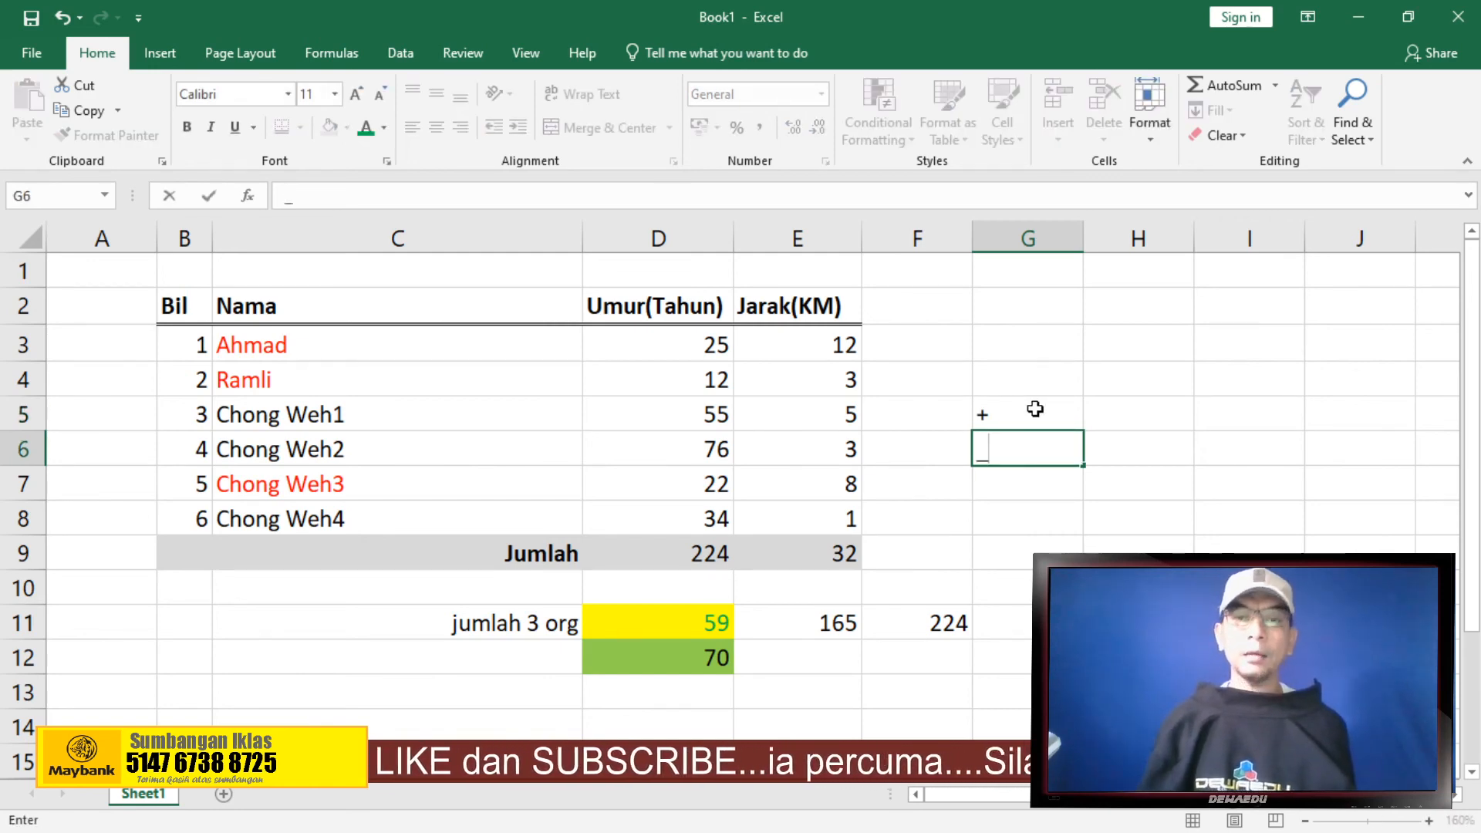
pyautogui.press('BackSpace')
pyautogui.write('-')
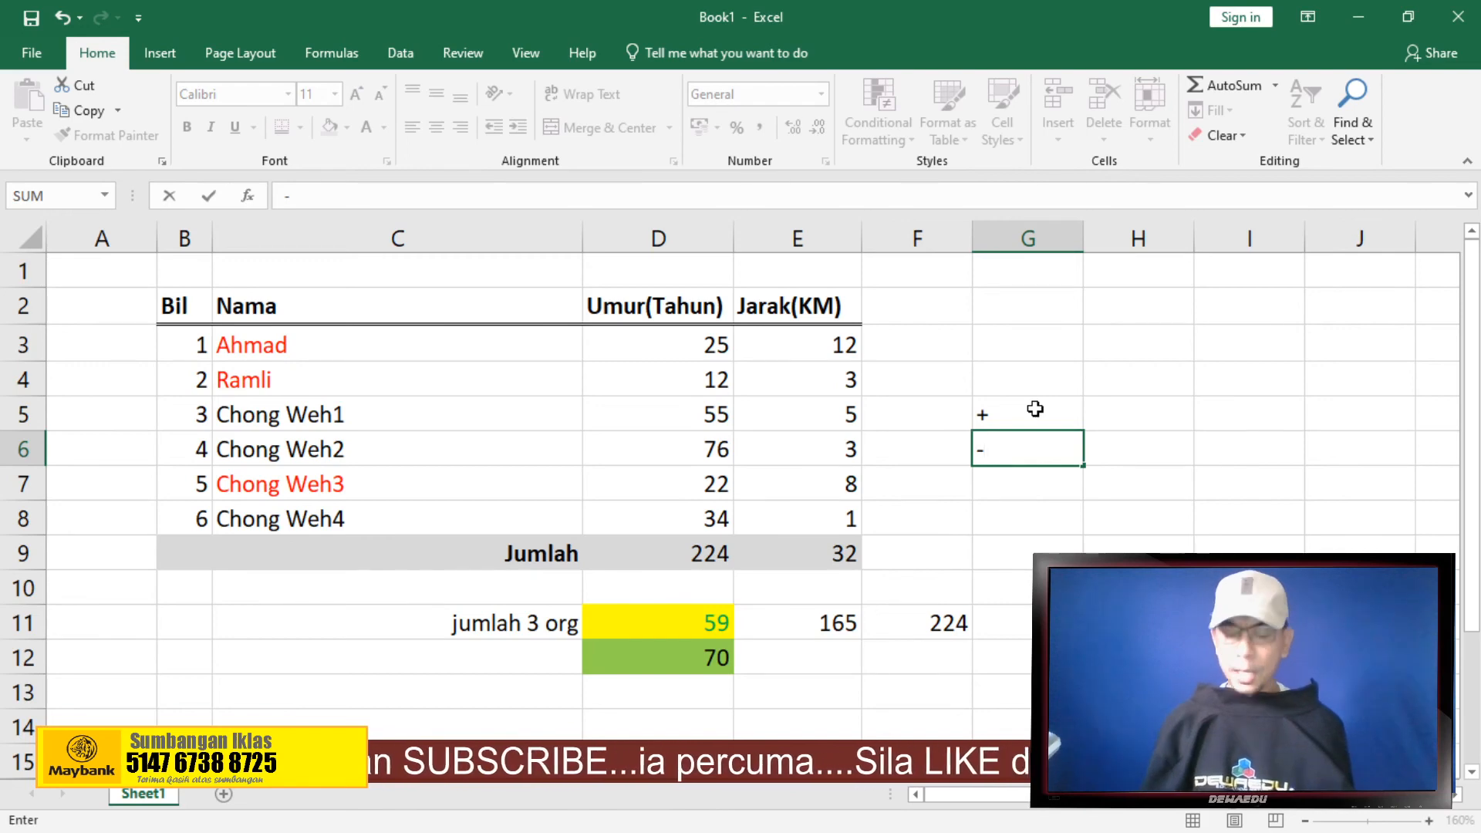
pyautogui.press('Return')
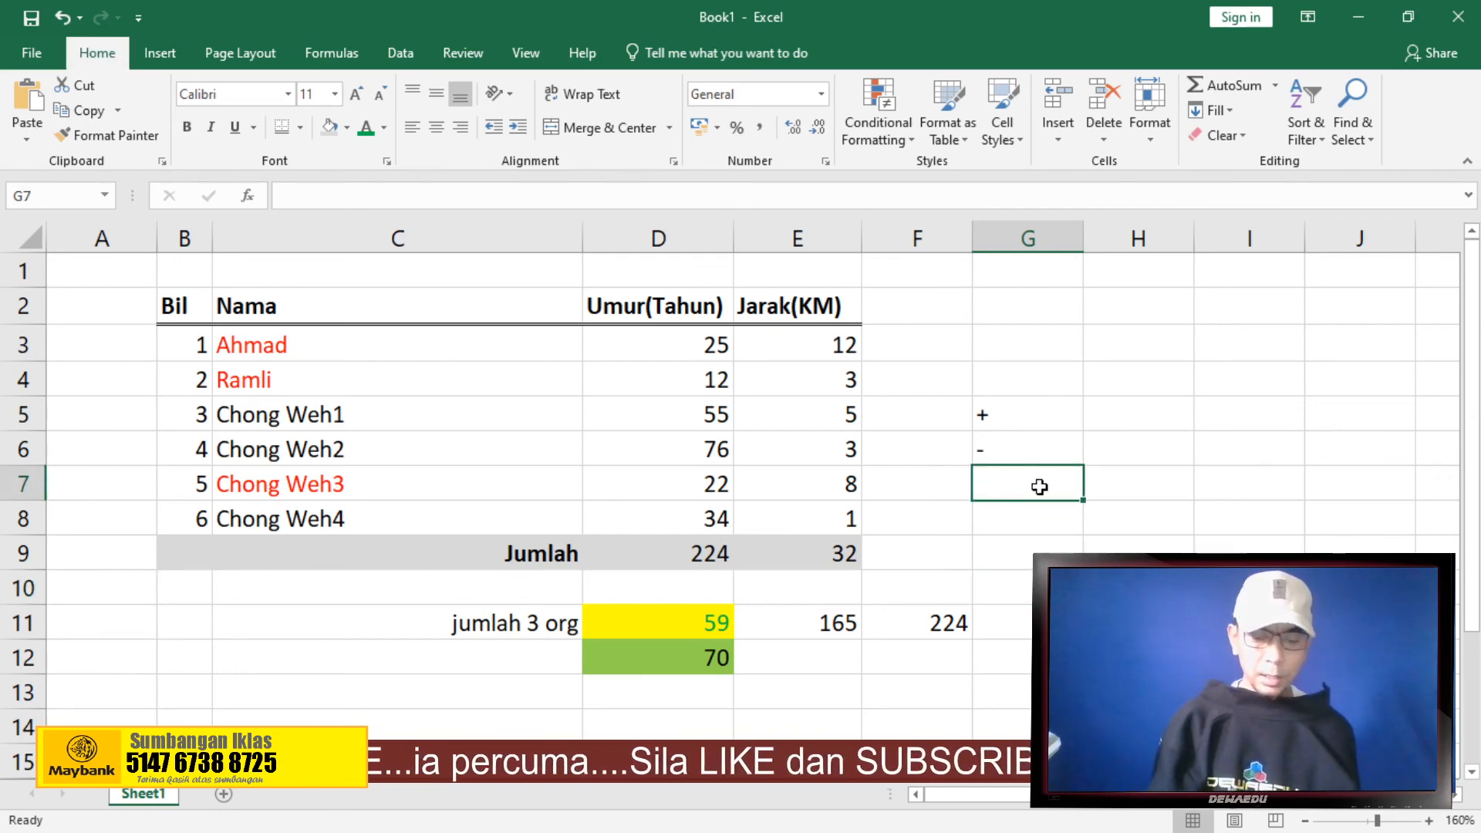
pyautogui.write('*')
pyautogui.click(1041, 526)
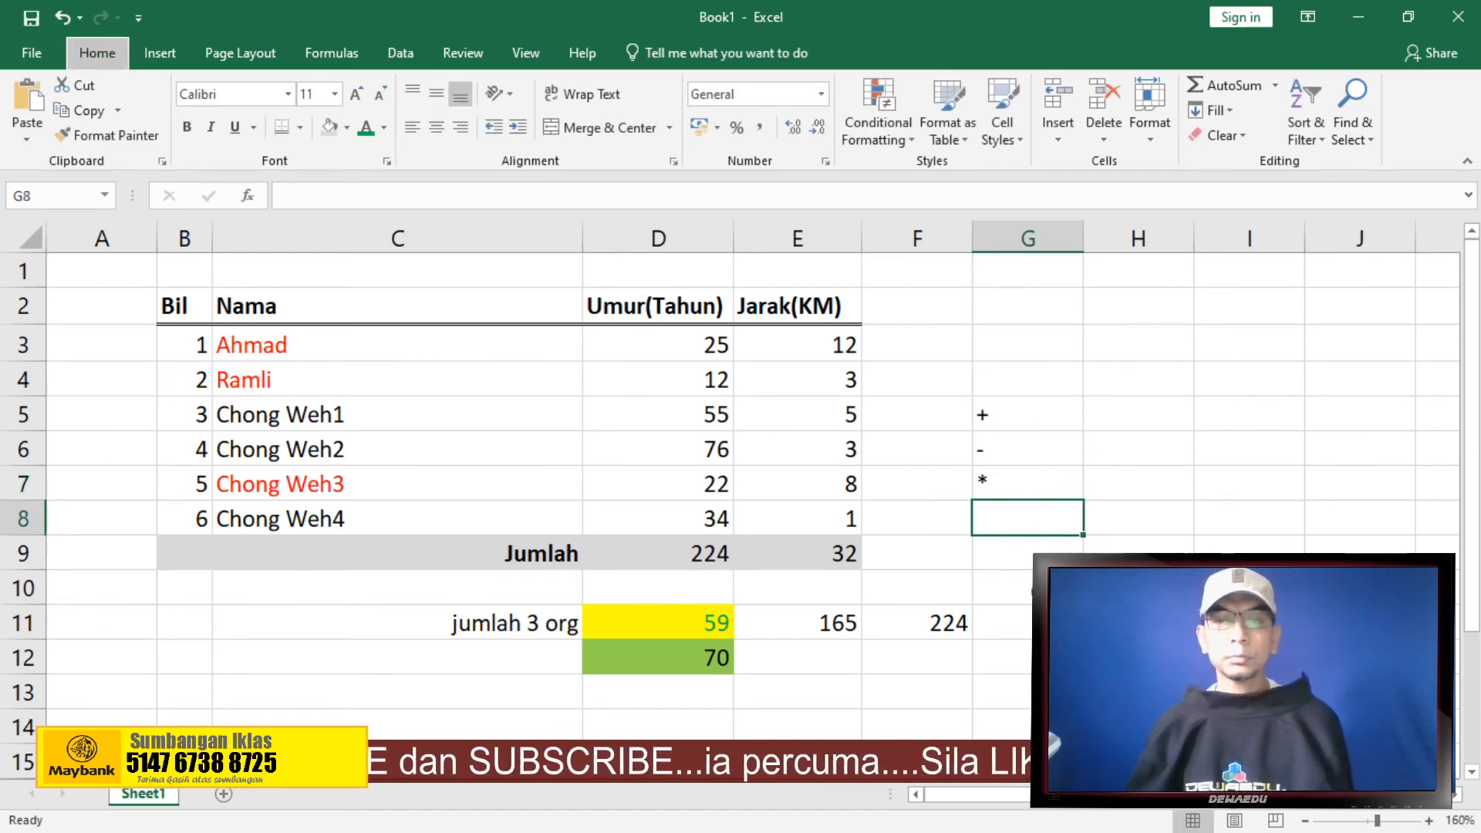
# Review the sum formula in F11 and the subtraction formula in E11
pyautogui.click(1040, 591)
pyautogui.click(914, 626)
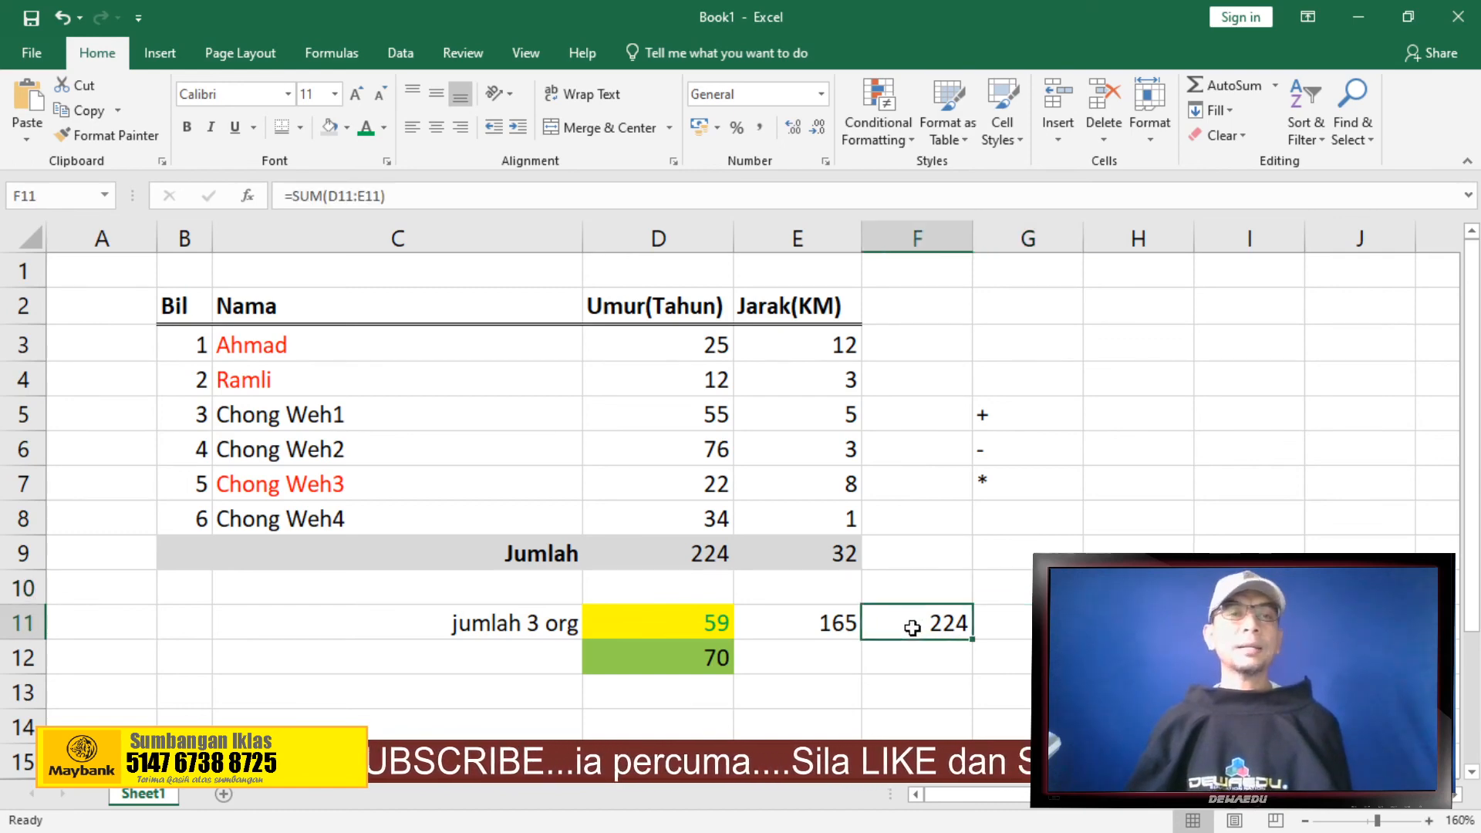
pyautogui.click(826, 626)
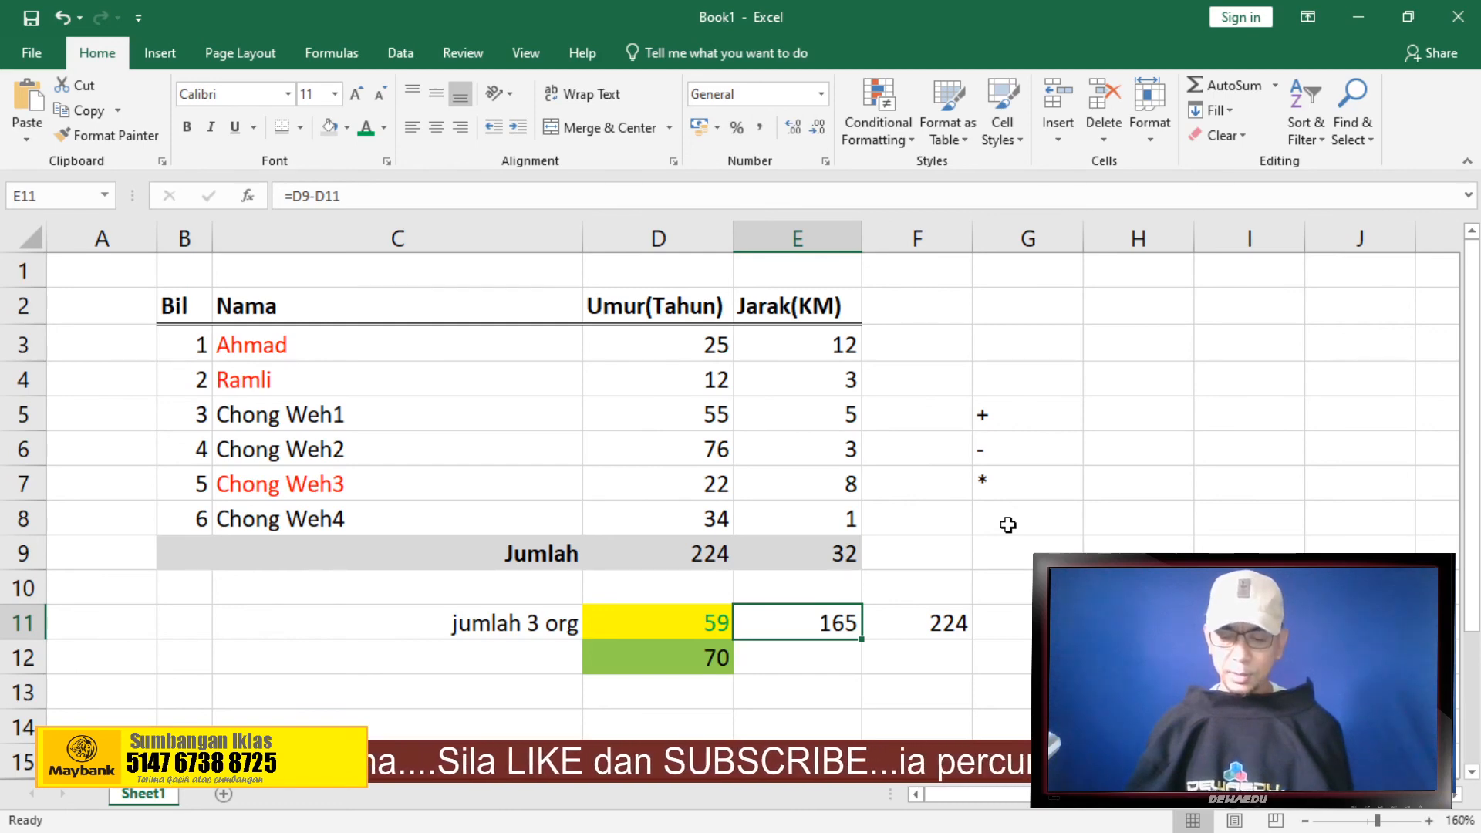
pyautogui.click(938, 679)
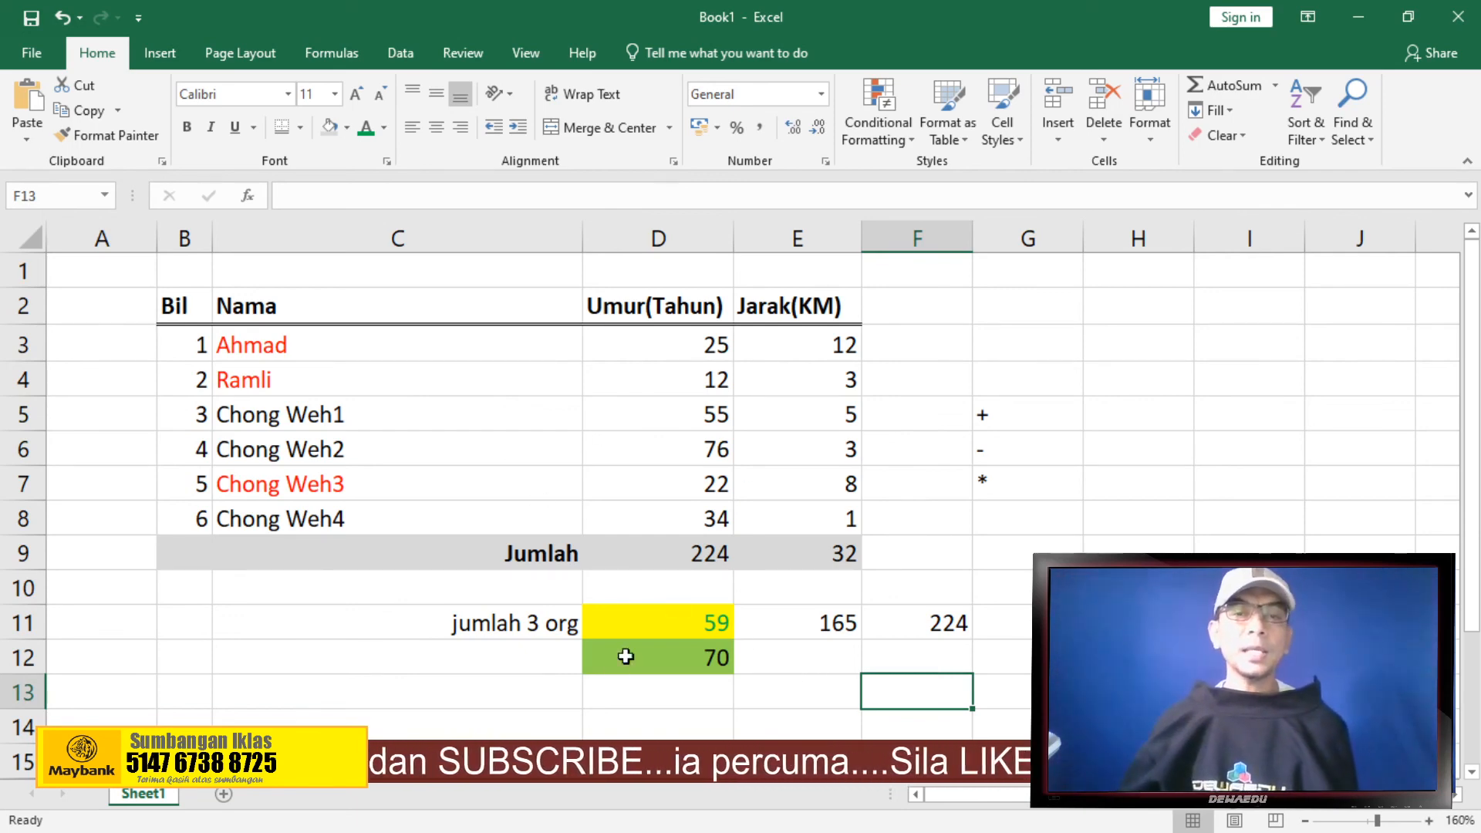
pyautogui.scroll(-1, 617, 671)
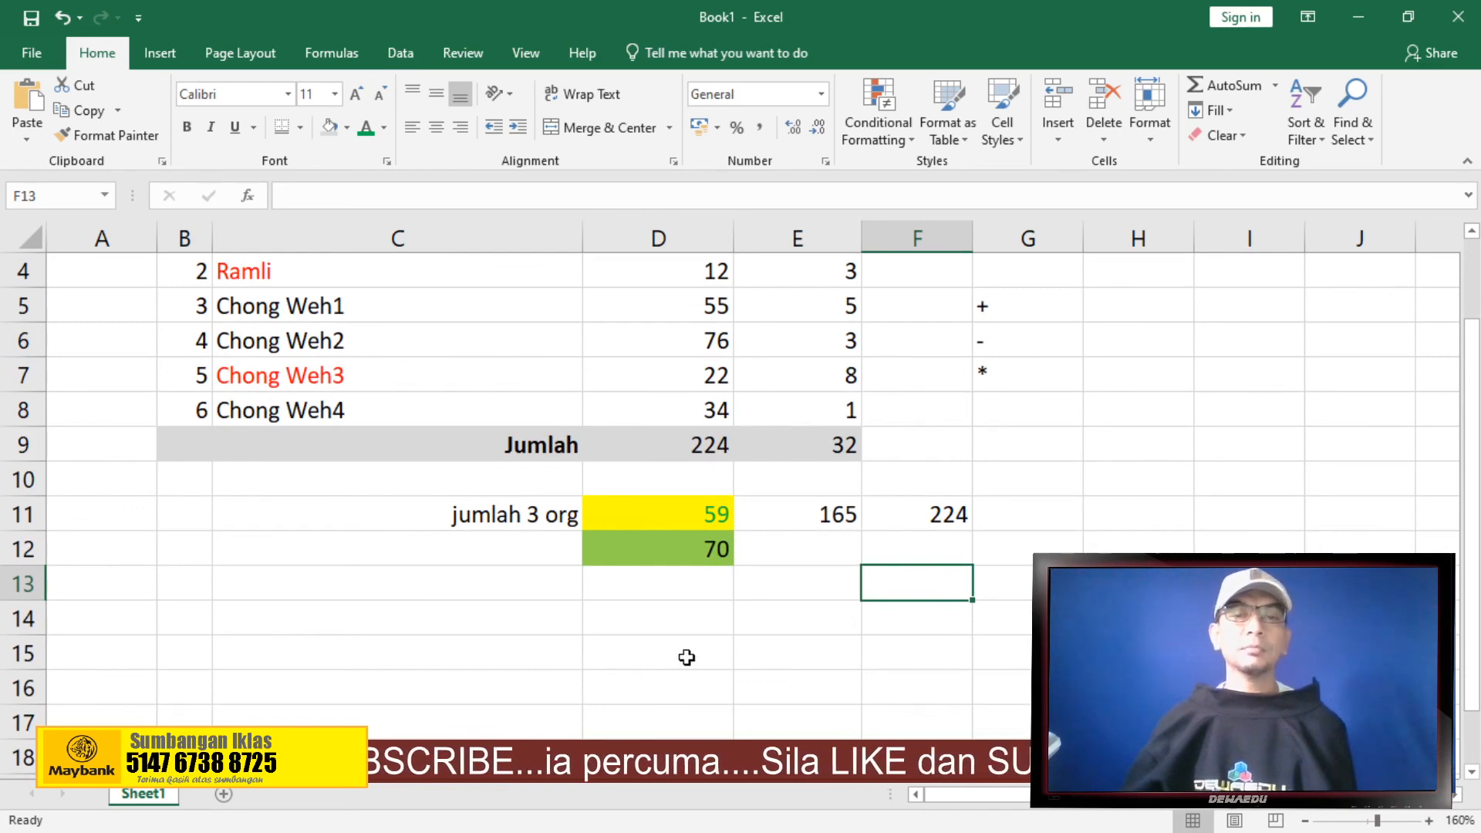
pyautogui.scroll(1, 810, 627)
# Enter the text "saya ada bola" in cell G2
pyautogui.click(1027, 337)
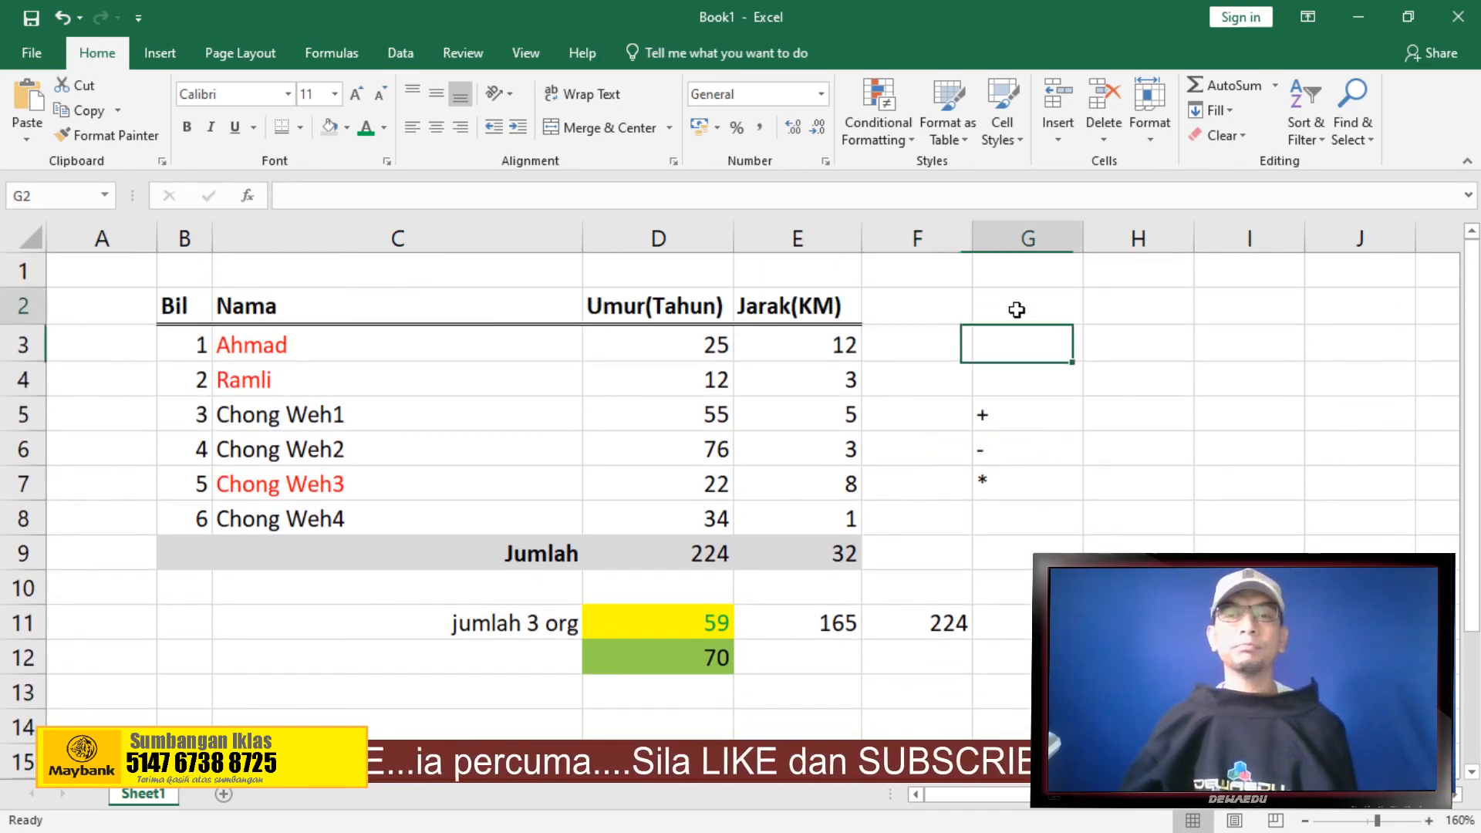
pyautogui.click(1016, 309)
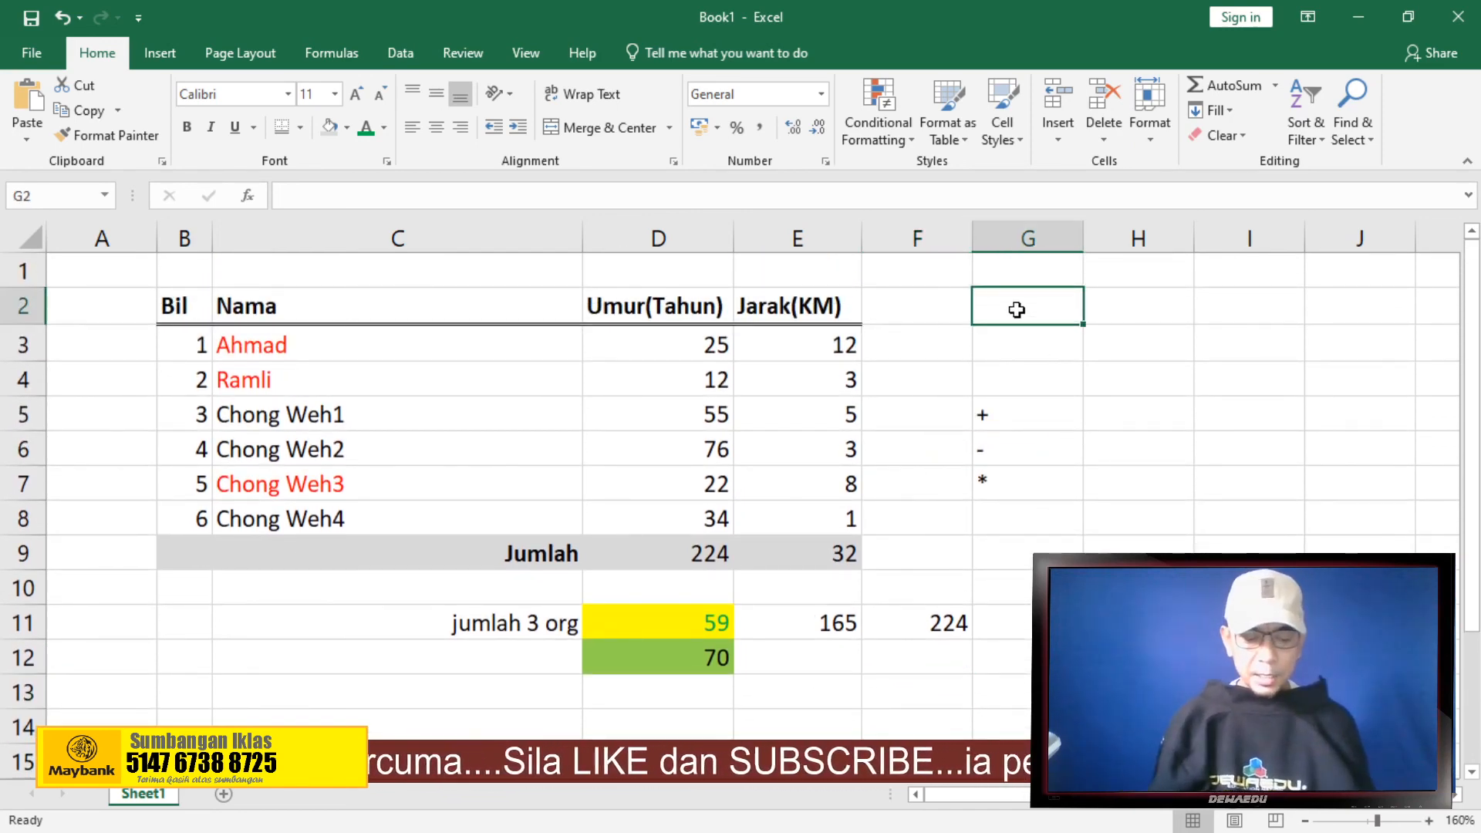
pyautogui.write('saya ada bola')
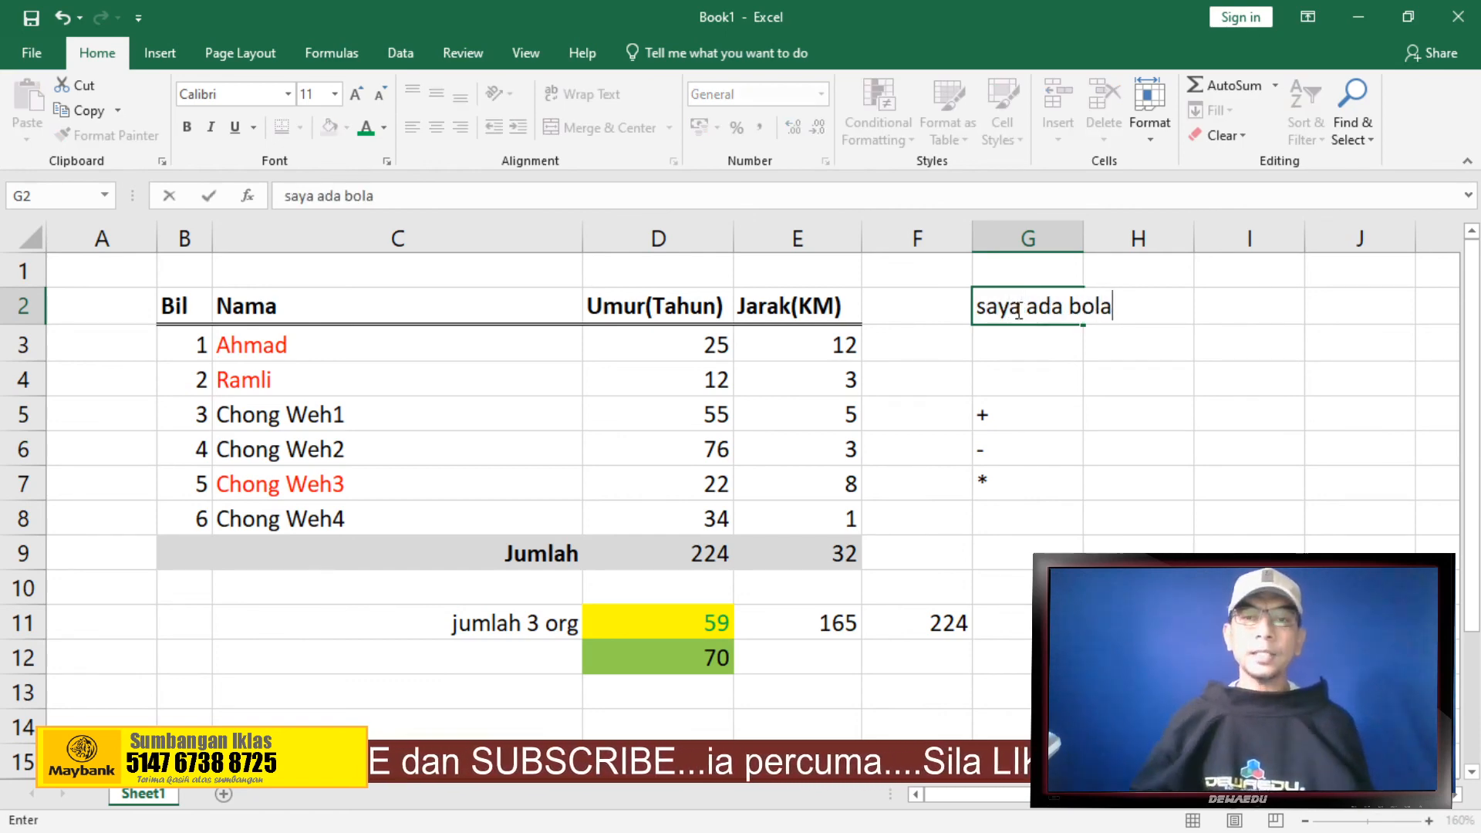
pyautogui.click(1065, 393)
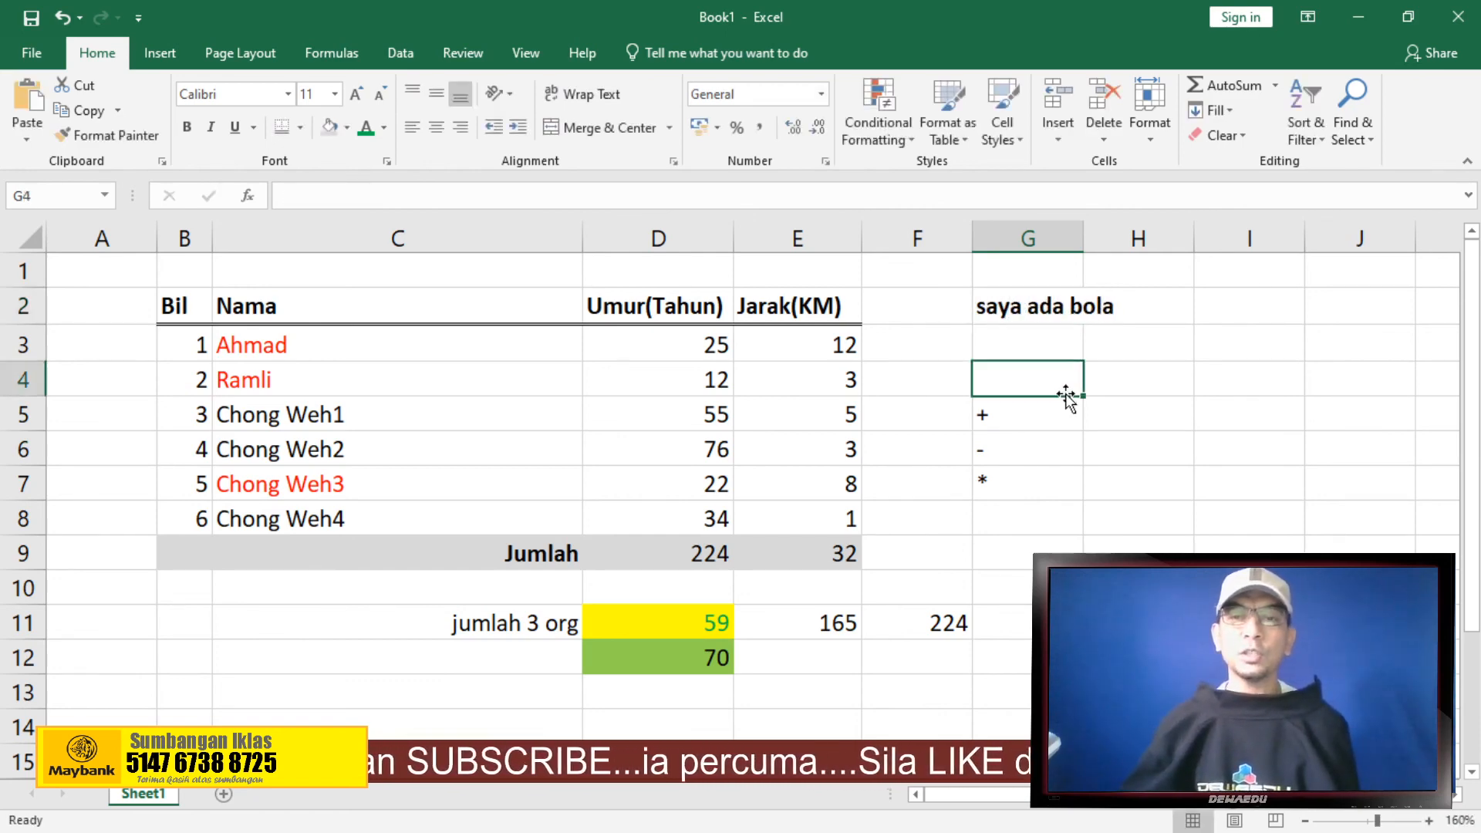
# Check which cell holds the text running across G2 and H2, and narrow column G slightly
pyautogui.click(1035, 310)
pyautogui.click(1128, 320)
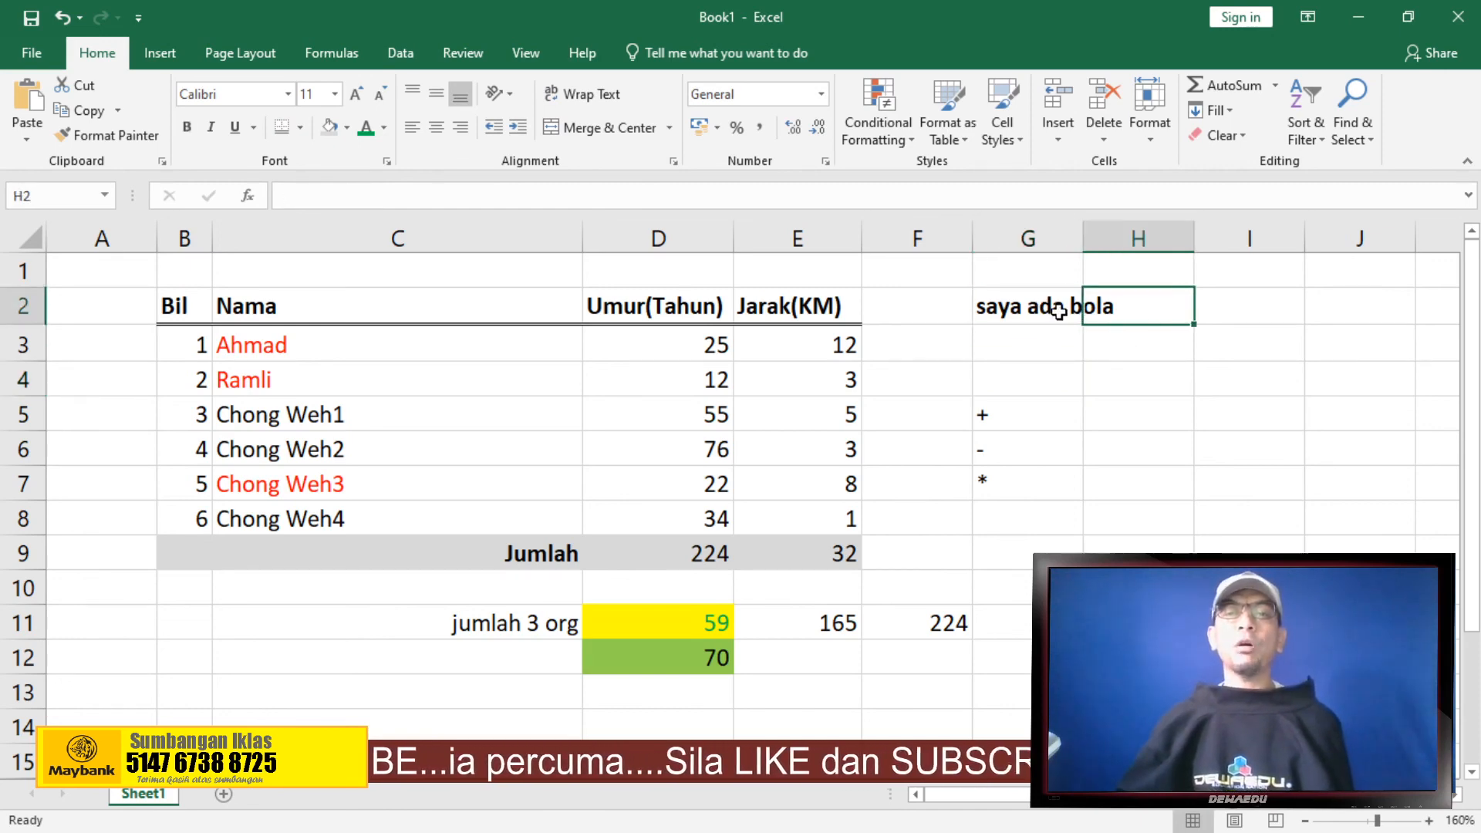
pyautogui.click(1046, 307)
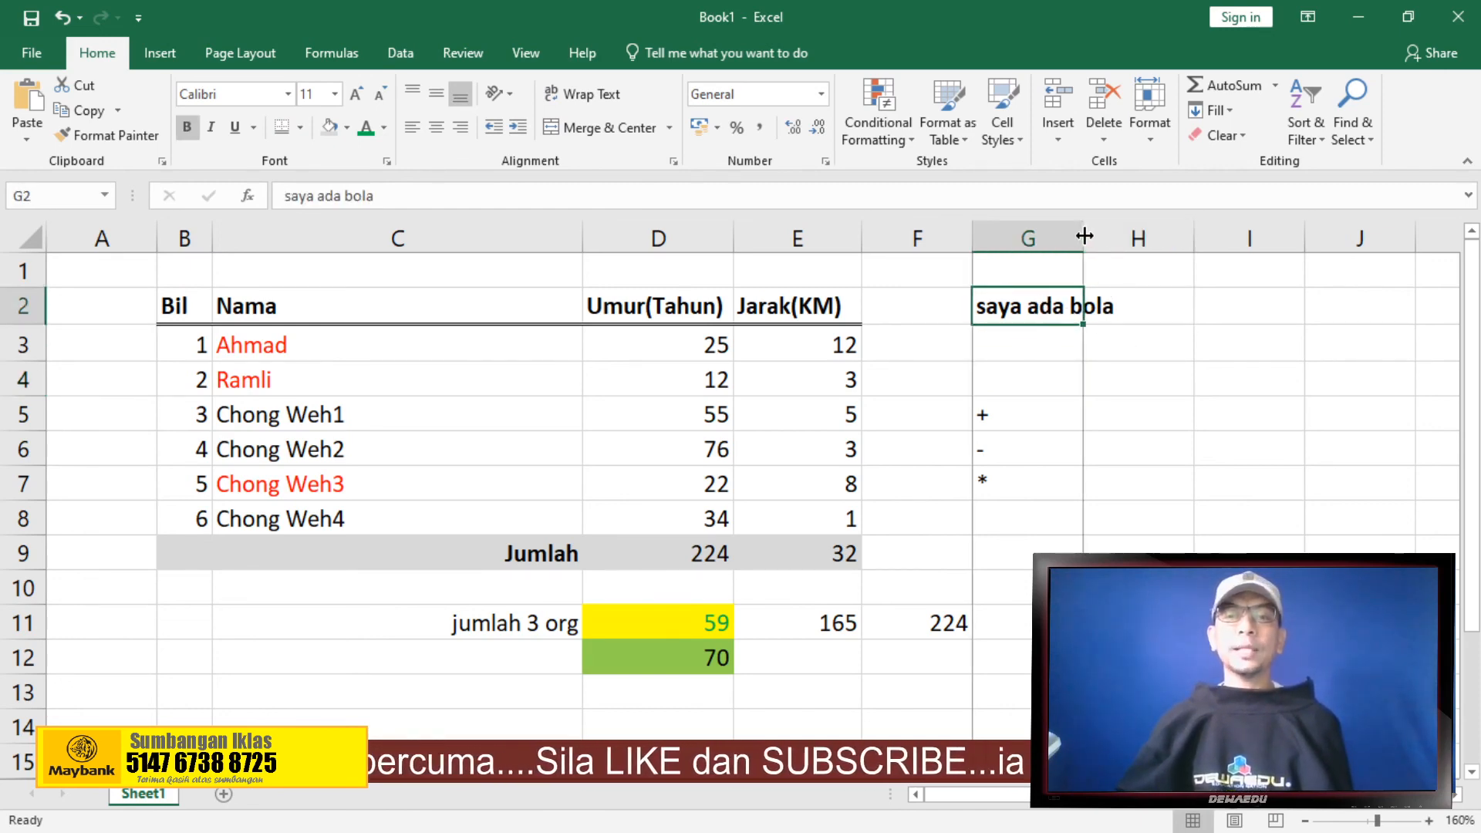
pyautogui.moveTo(1084, 236)
pyautogui.mouseDown()
pyautogui.moveTo(1134, 241)
pyautogui.moveTo(1074, 254)
pyautogui.mouseUp()
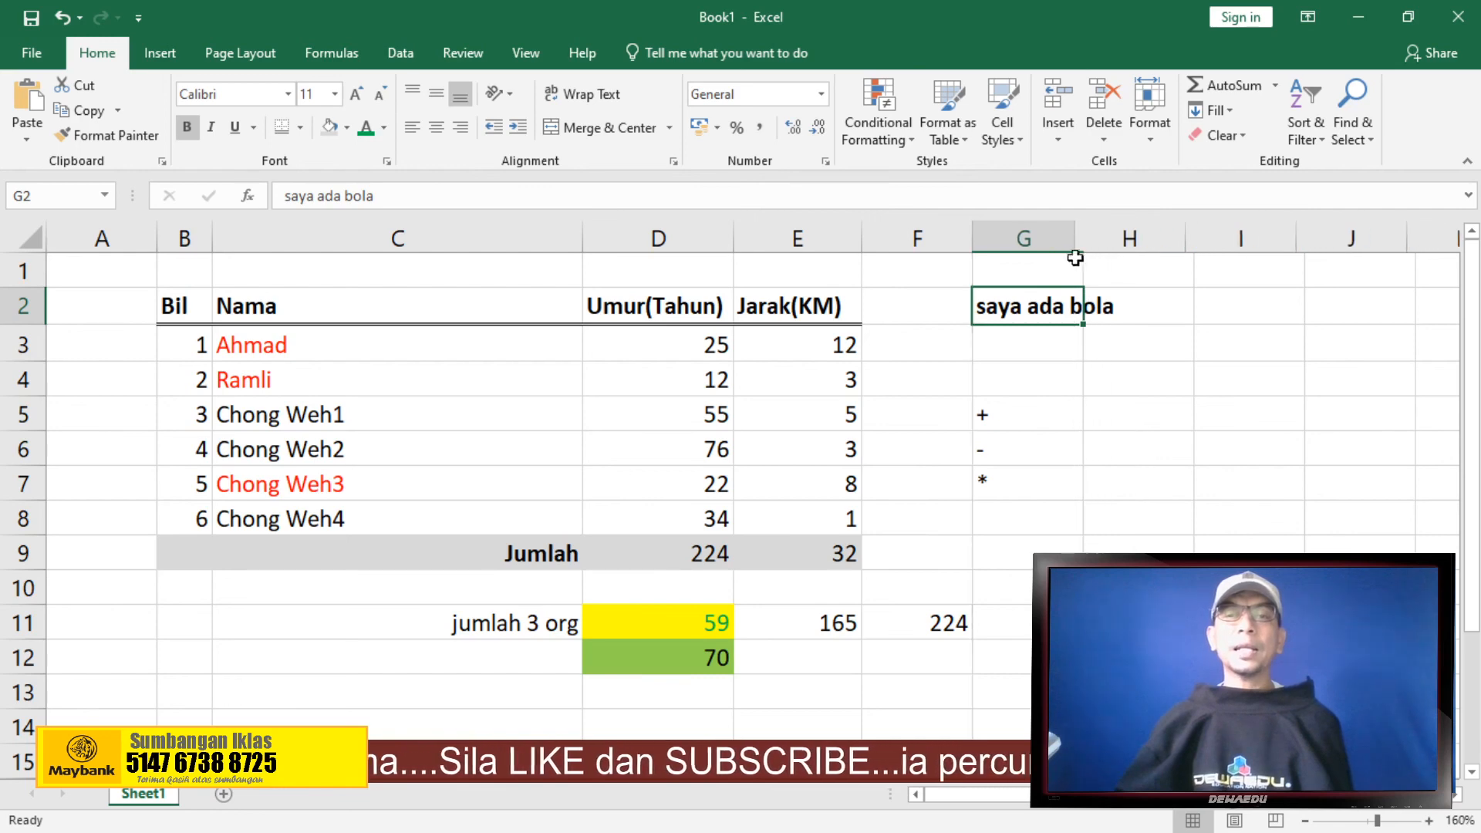
# Enter the text "merah" in cell H2 and compare it with the cut-off text in G2
pyautogui.click(1107, 310)
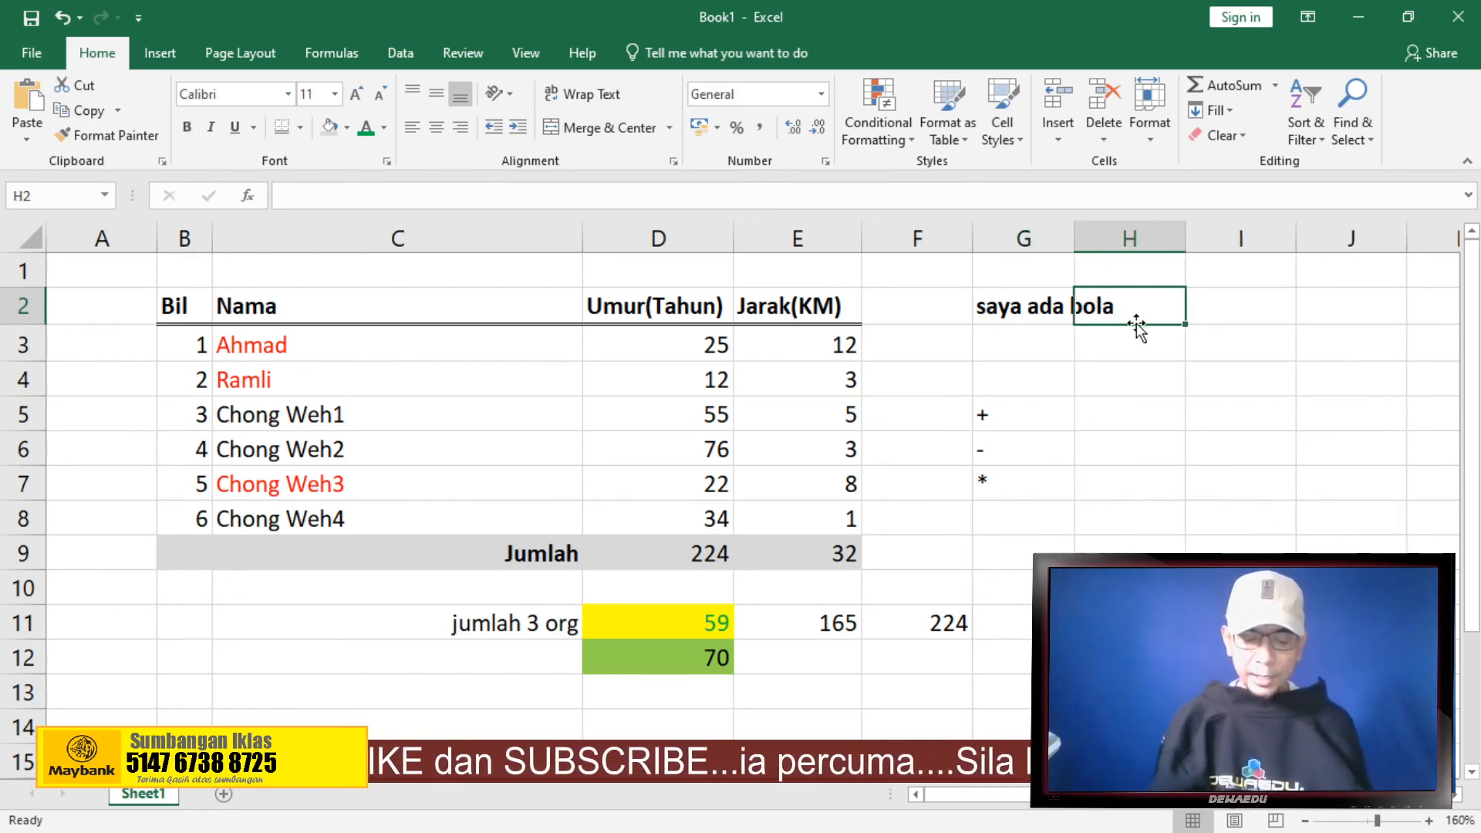
pyautogui.write('merah')
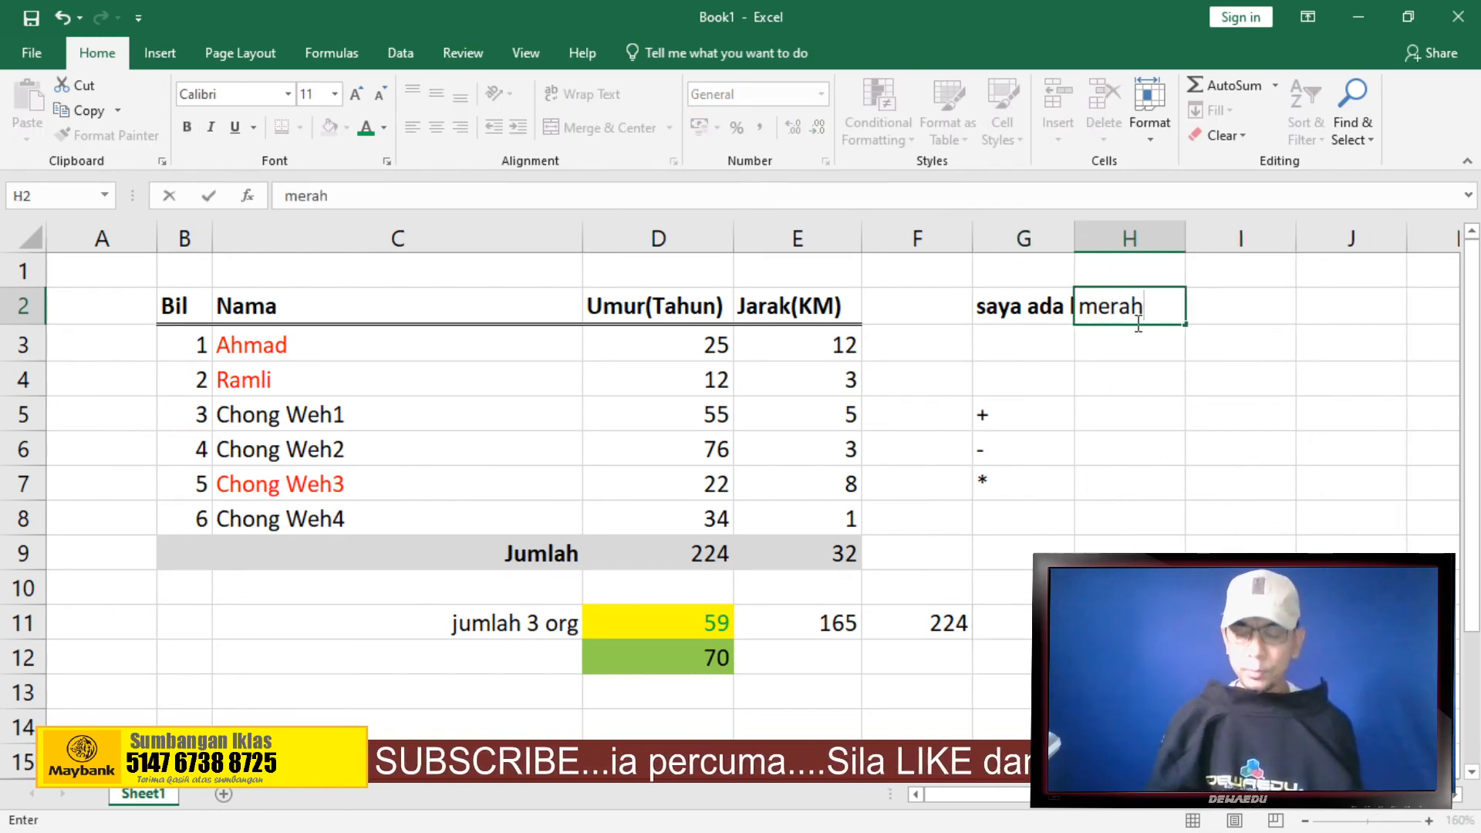
pyautogui.press('Return')
pyautogui.click(1023, 316)
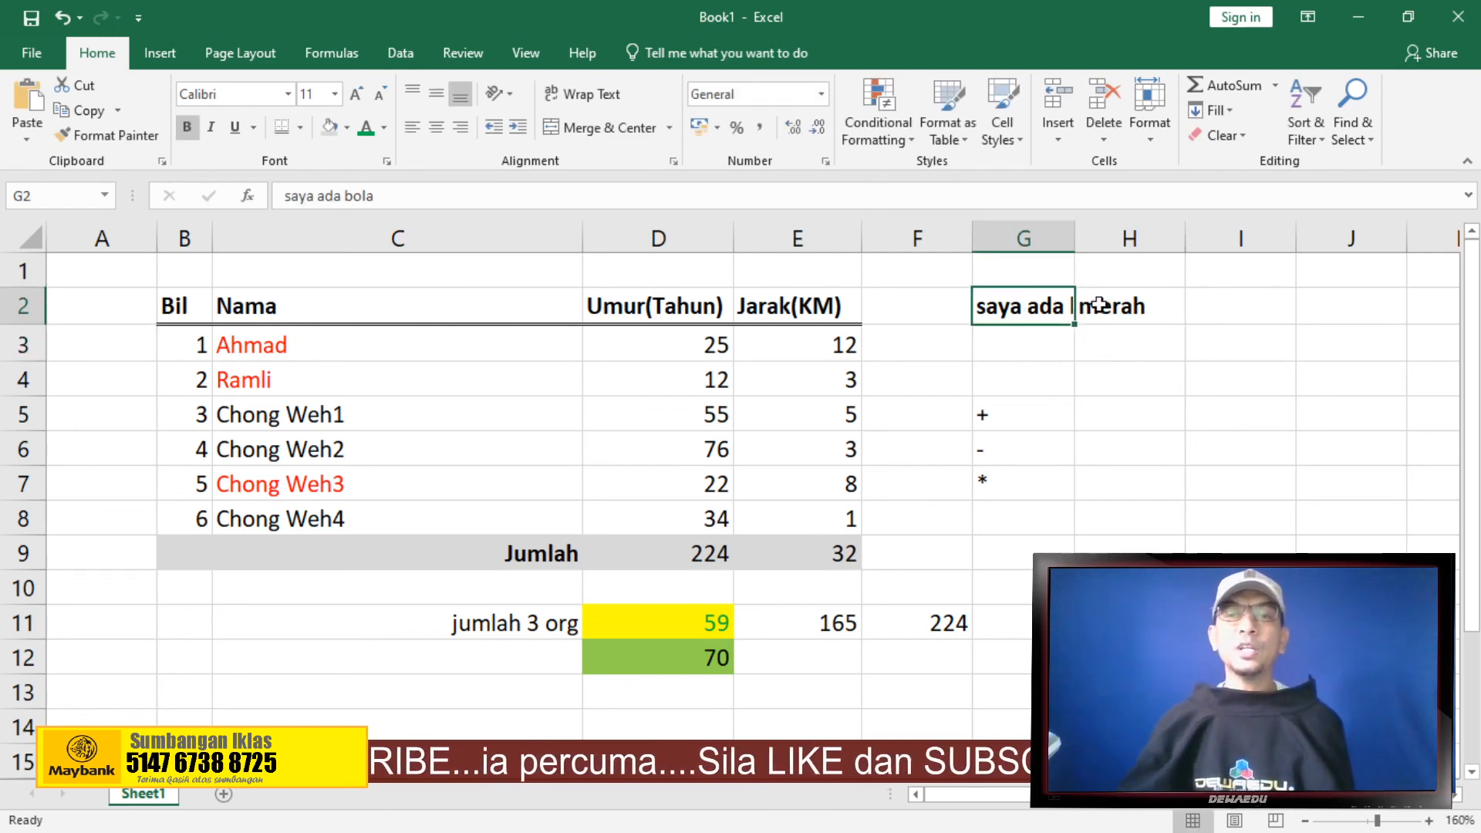
pyautogui.click(1111, 306)
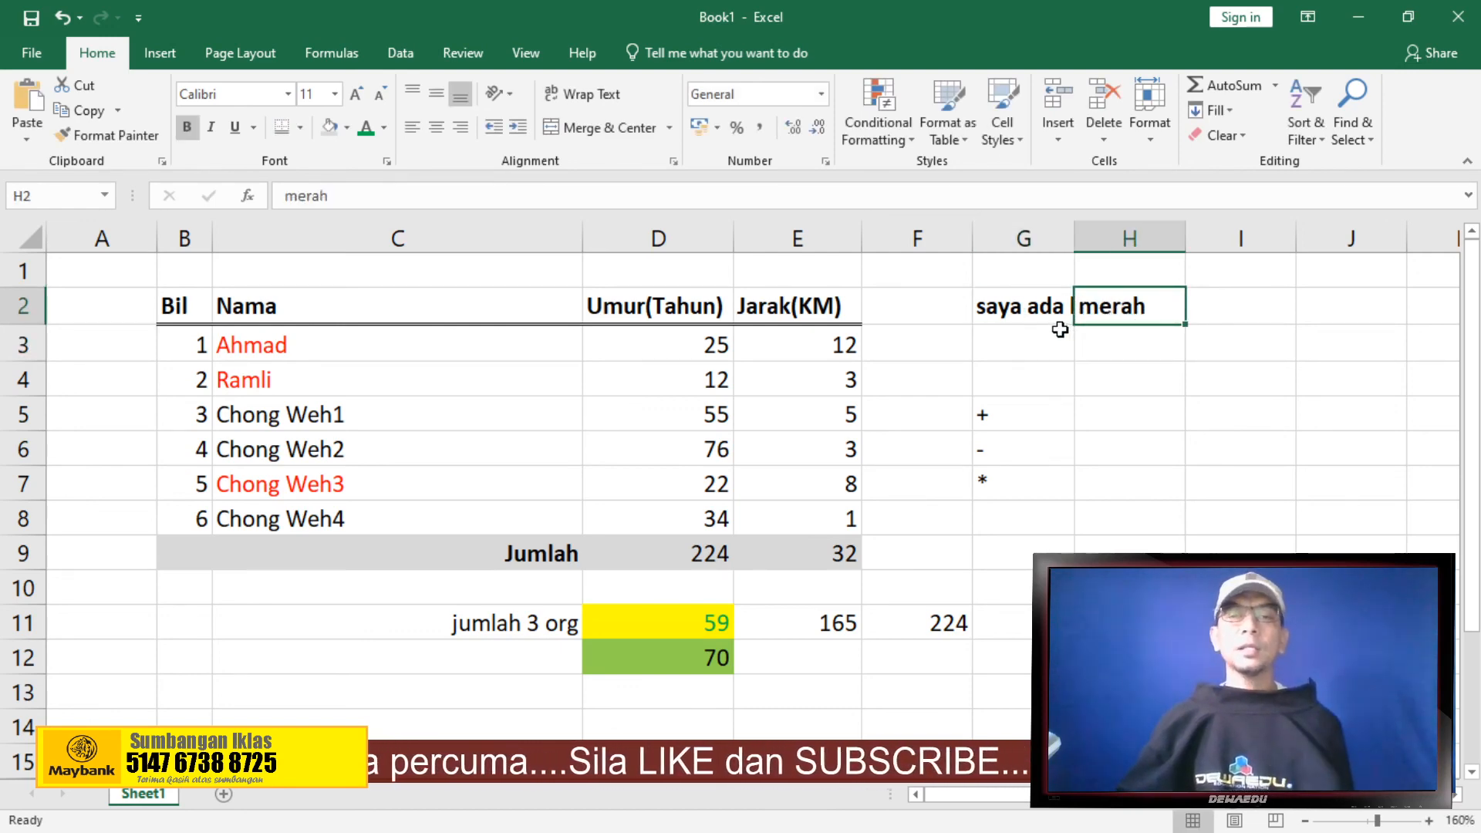
# Narrow column G further so that less of the text in G2 fits in its cell
pyautogui.click(1033, 291)
pyautogui.moveTo(1082, 236)
pyautogui.mouseDown()
pyautogui.moveTo(1135, 236)
pyautogui.moveTo(1056, 239)
pyautogui.mouseUp()
pyautogui.click(1036, 380)
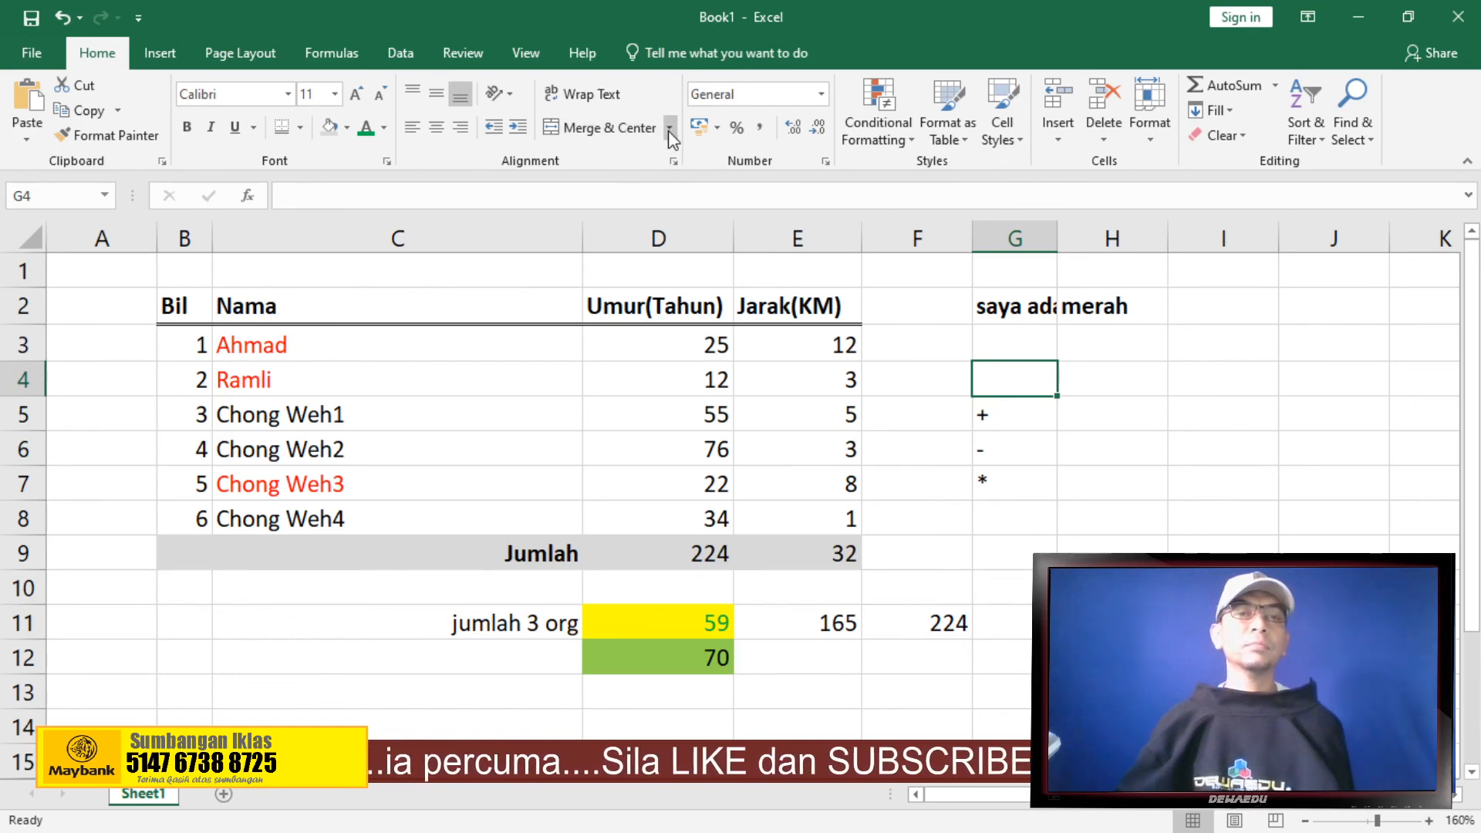
# Turn on Wrap Text for cell G2 so its text breaks onto several lines within the column
pyautogui.click(1015, 309)
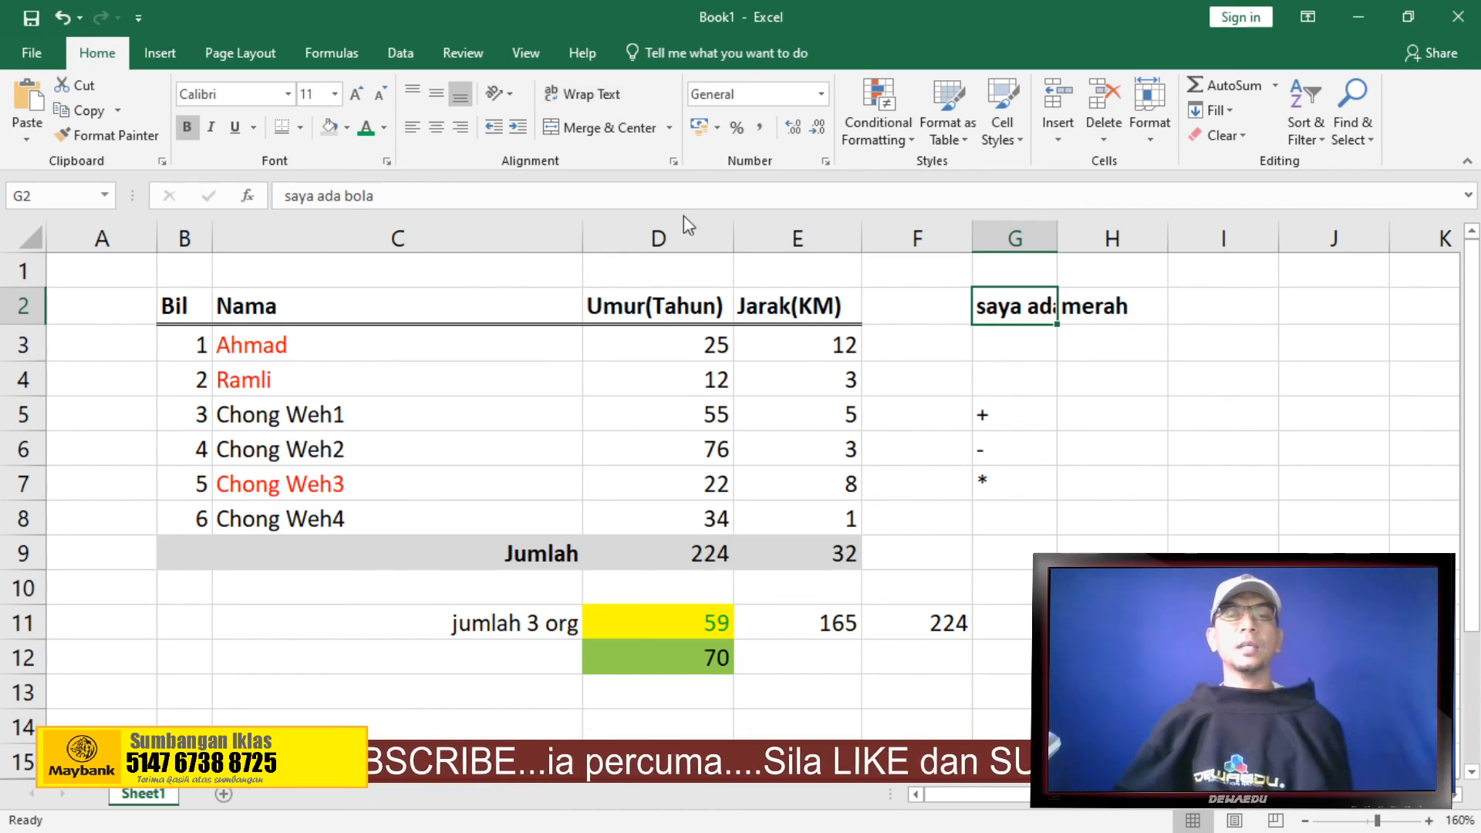
pyautogui.click(1022, 379)
pyautogui.click(1020, 307)
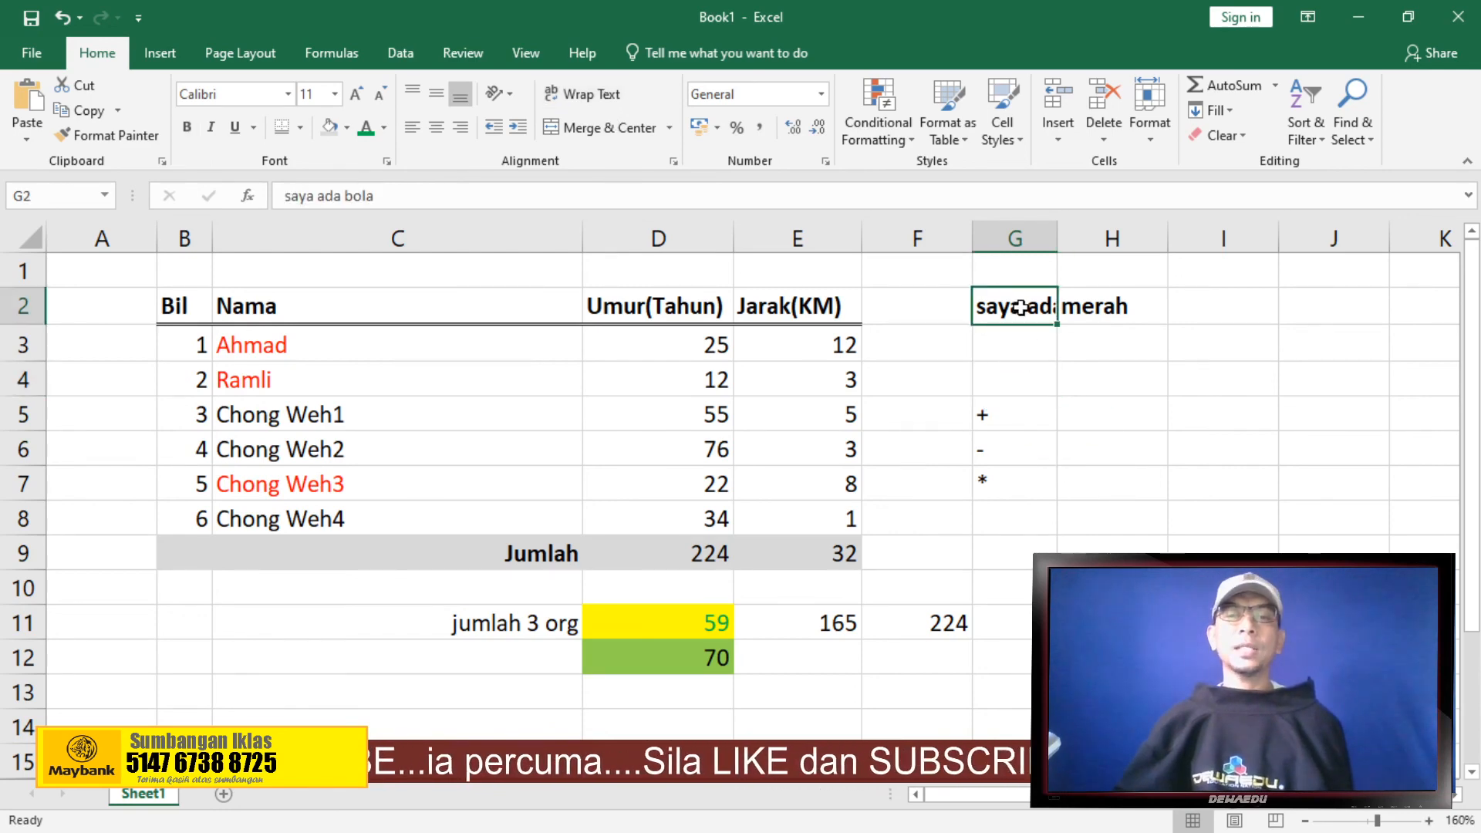
pyautogui.click(569, 101)
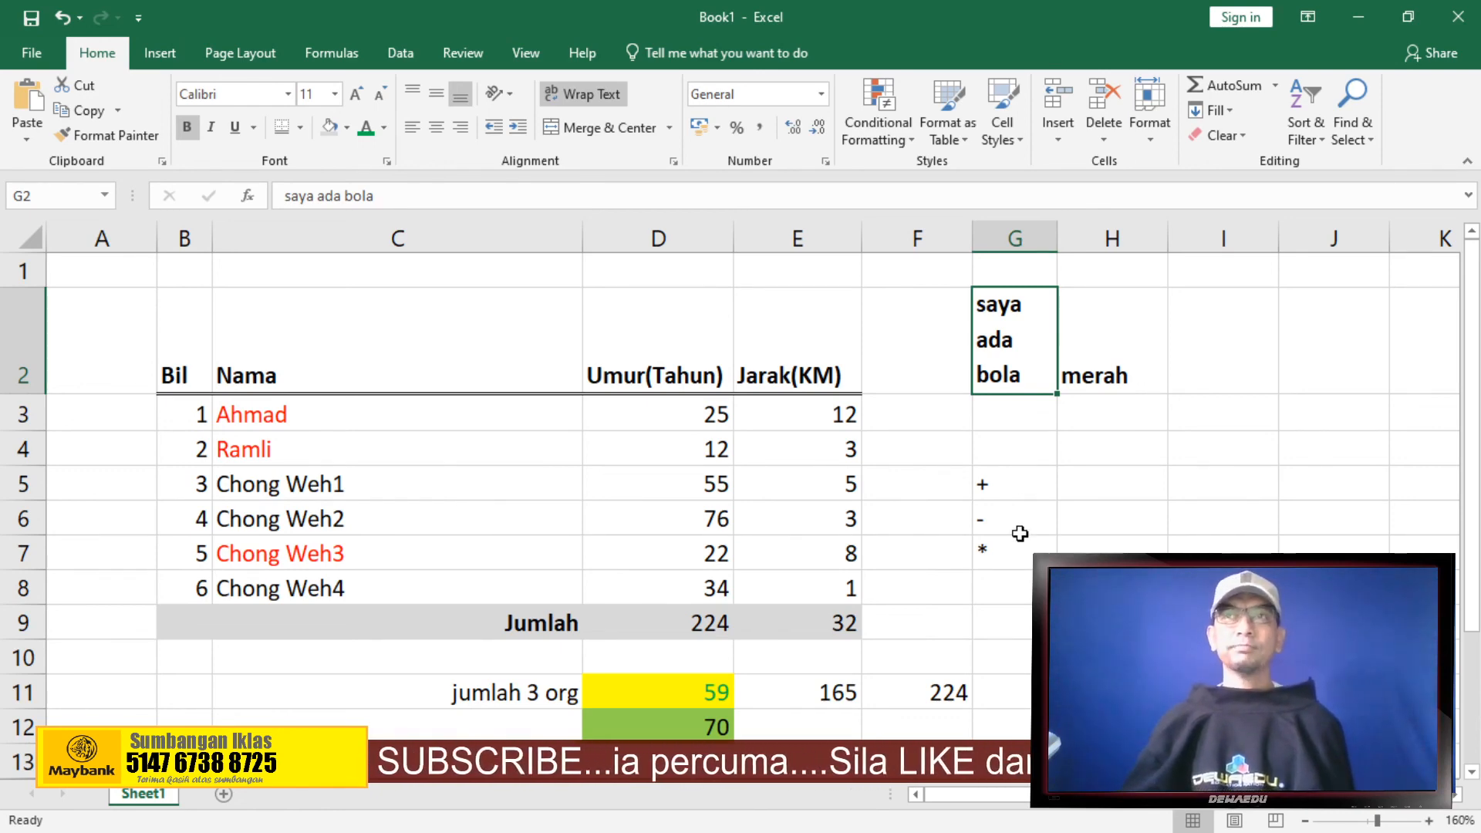
pyautogui.scroll(-2, 1019, 546)
pyautogui.scroll(2, 1019, 546)
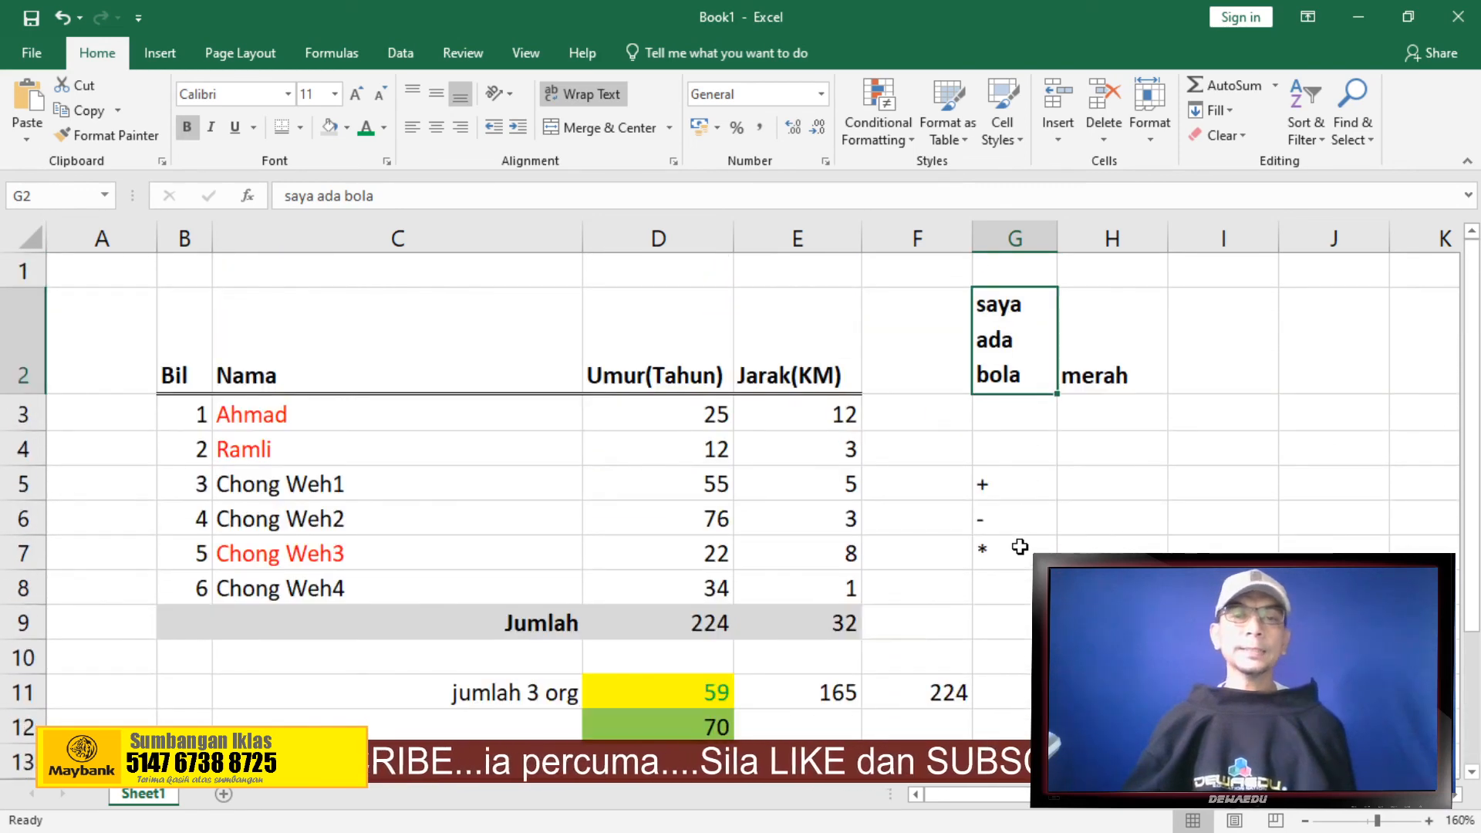
pyautogui.click(606, 825)
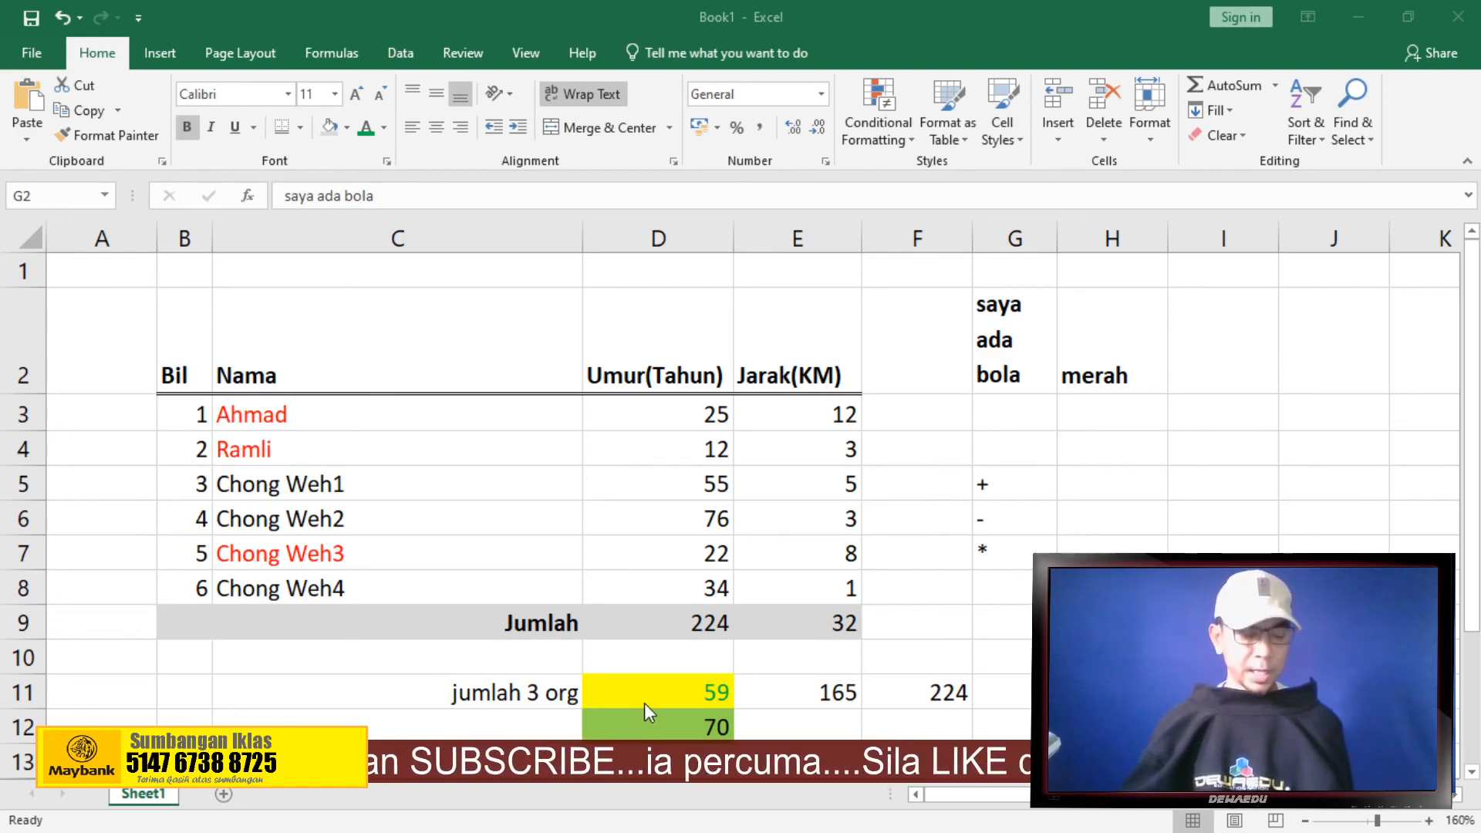
pyautogui.click(1142, 343)
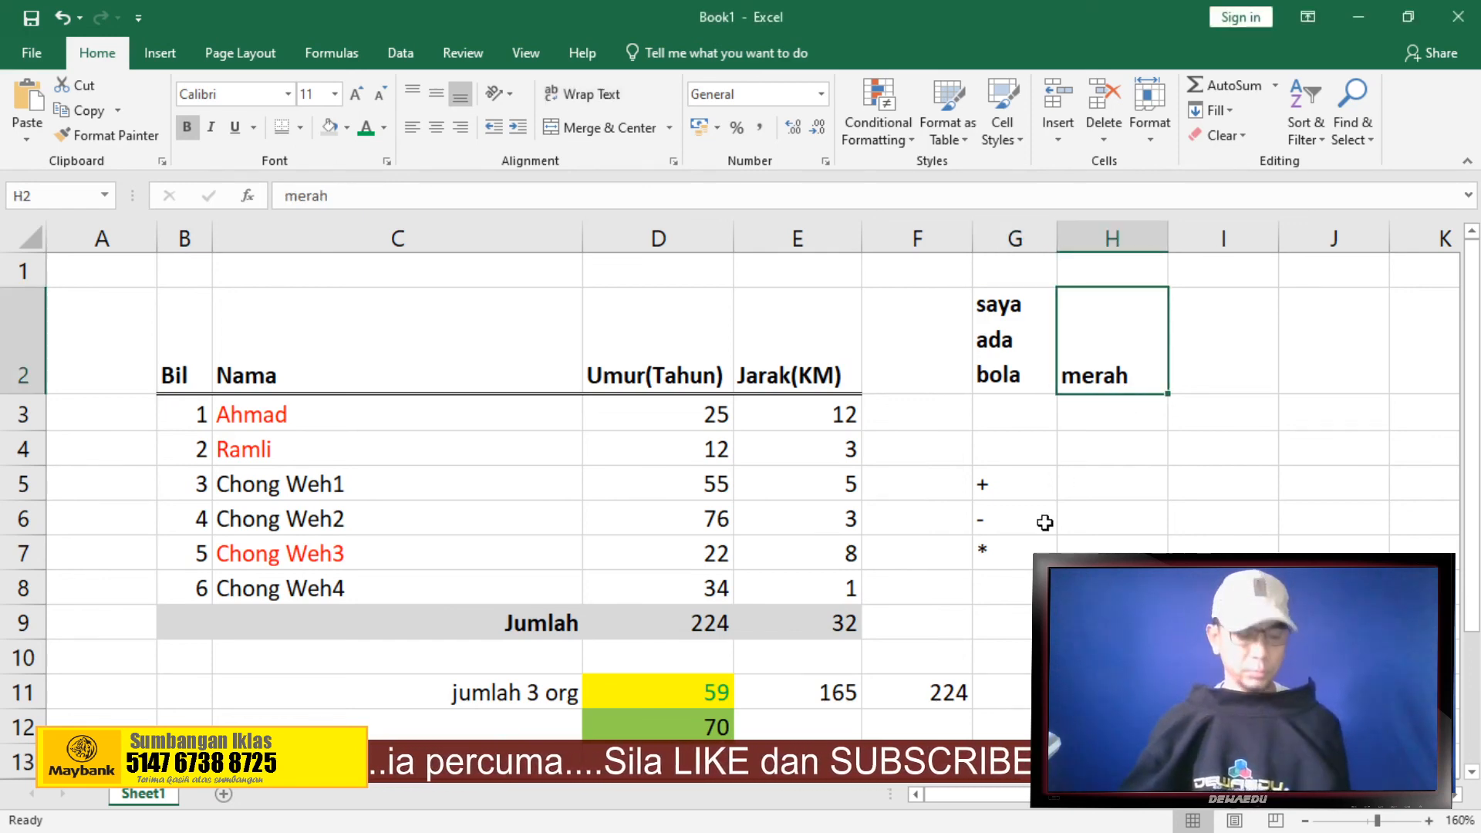
pyautogui.hotkey('ctrl', 'n')
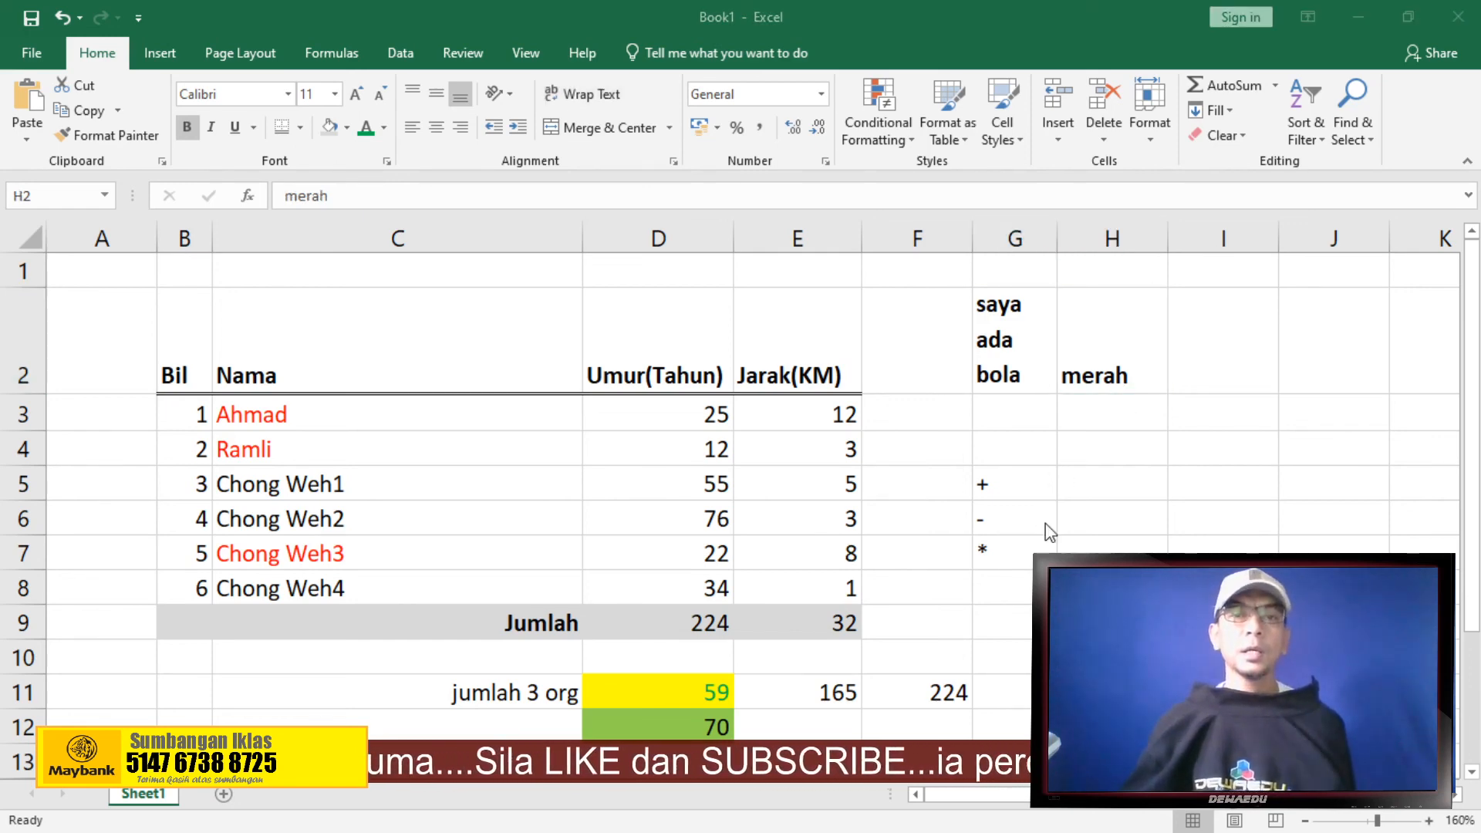